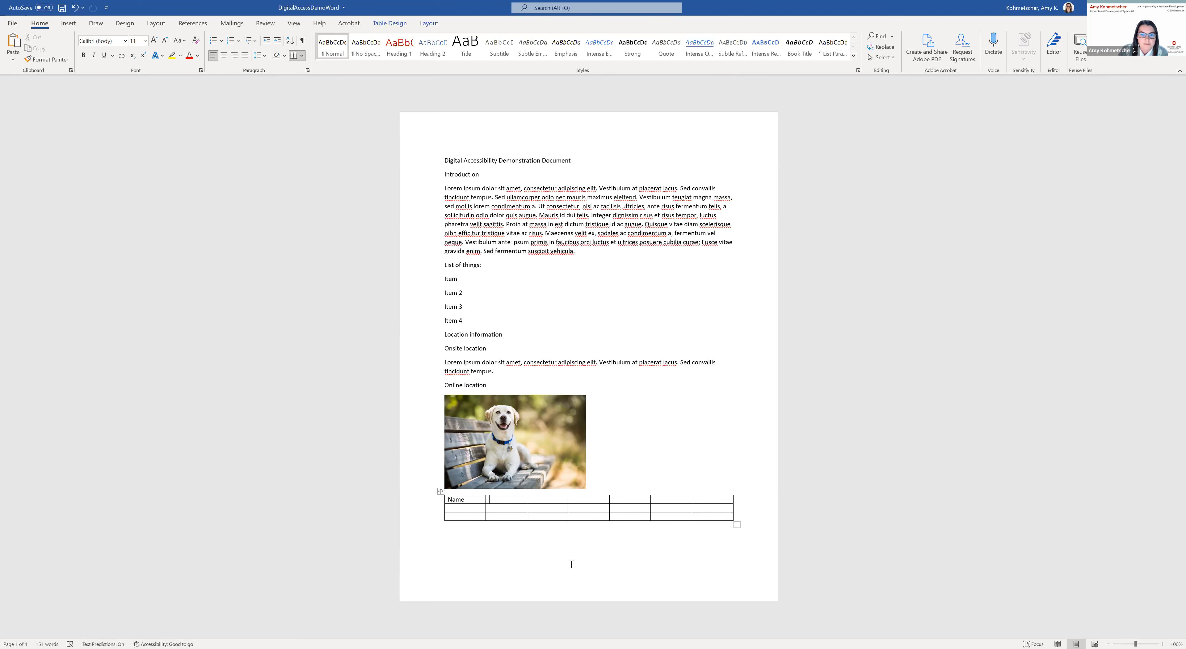
Step: Apply the Heading 1 style to the "Digital Accessibility Demonstration Document" line and insert an empty line between it and "Introduction"
{"action": "left_click", "coordinate": [579, 164]}
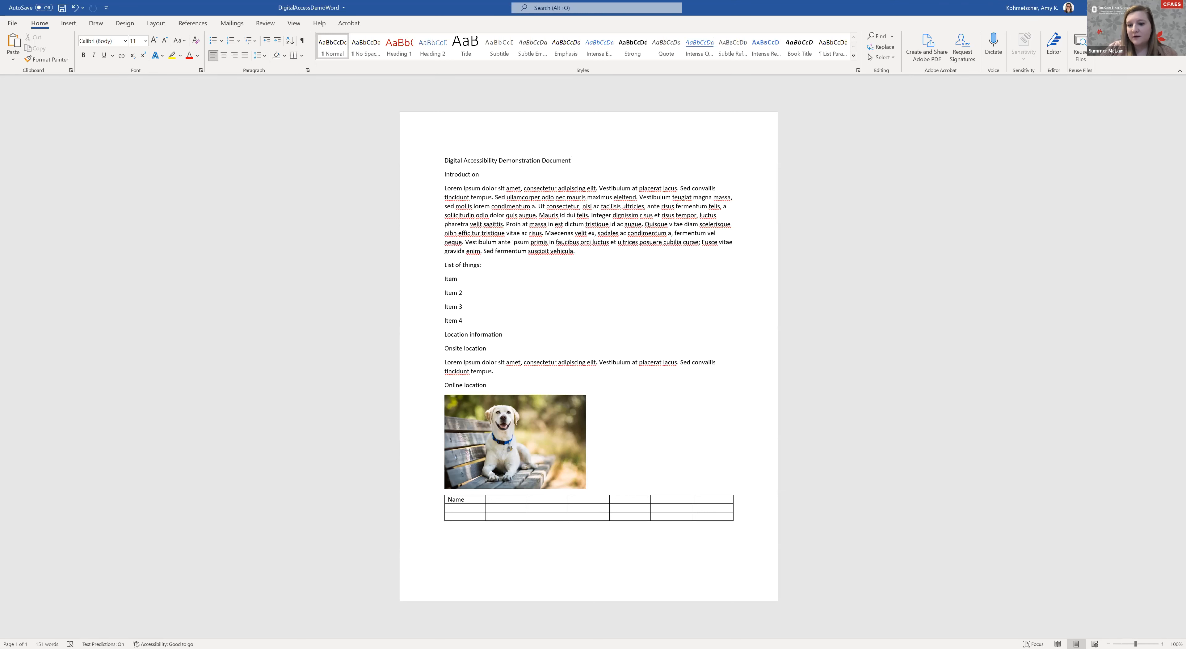
{"action": "scroll", "coordinate": [1173, 594], "scroll_direction": "up", "scroll_amount": 2, "text": "ctrl"}
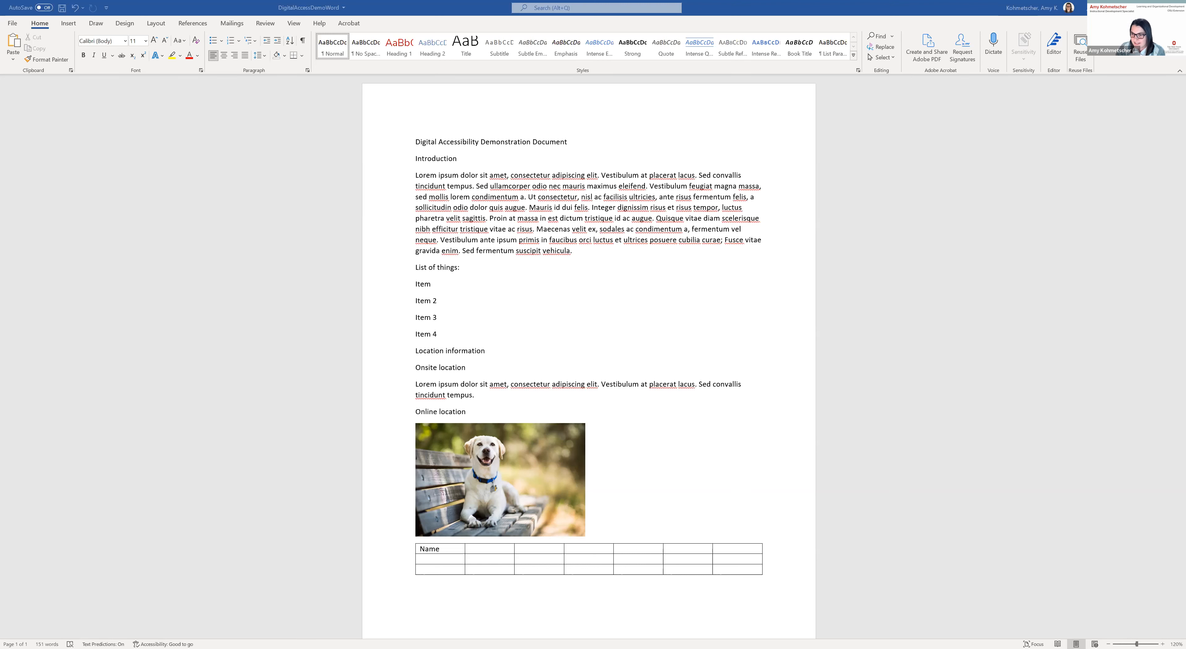
{"action": "left_click", "coordinate": [1163, 643]}
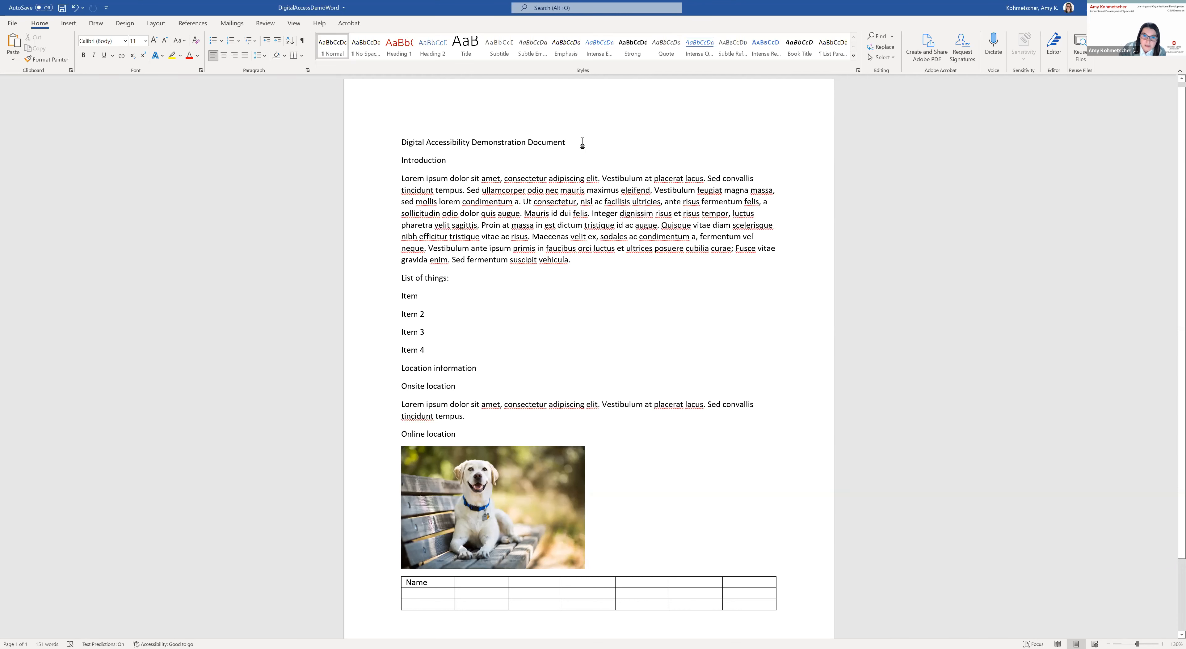
{"action": "left_click_drag", "start_coordinate": [582, 142], "coordinate": [420, 139]}
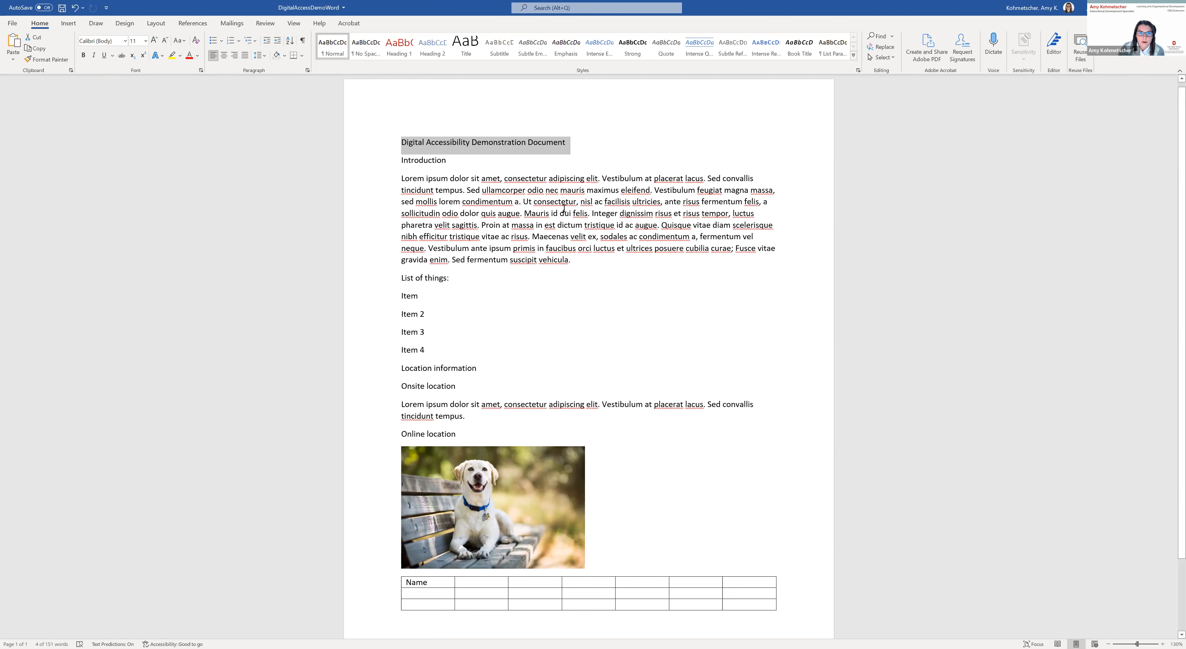
{"action": "left_click", "coordinate": [388, 57]}
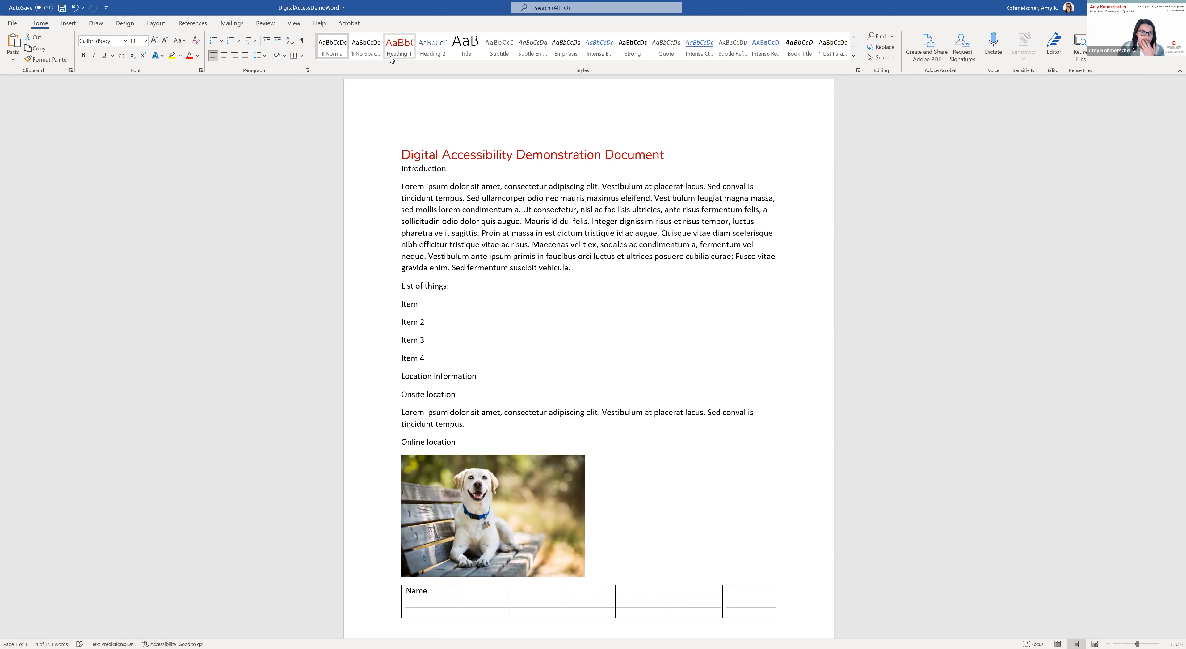
{"action": "left_click", "coordinate": [395, 56]}
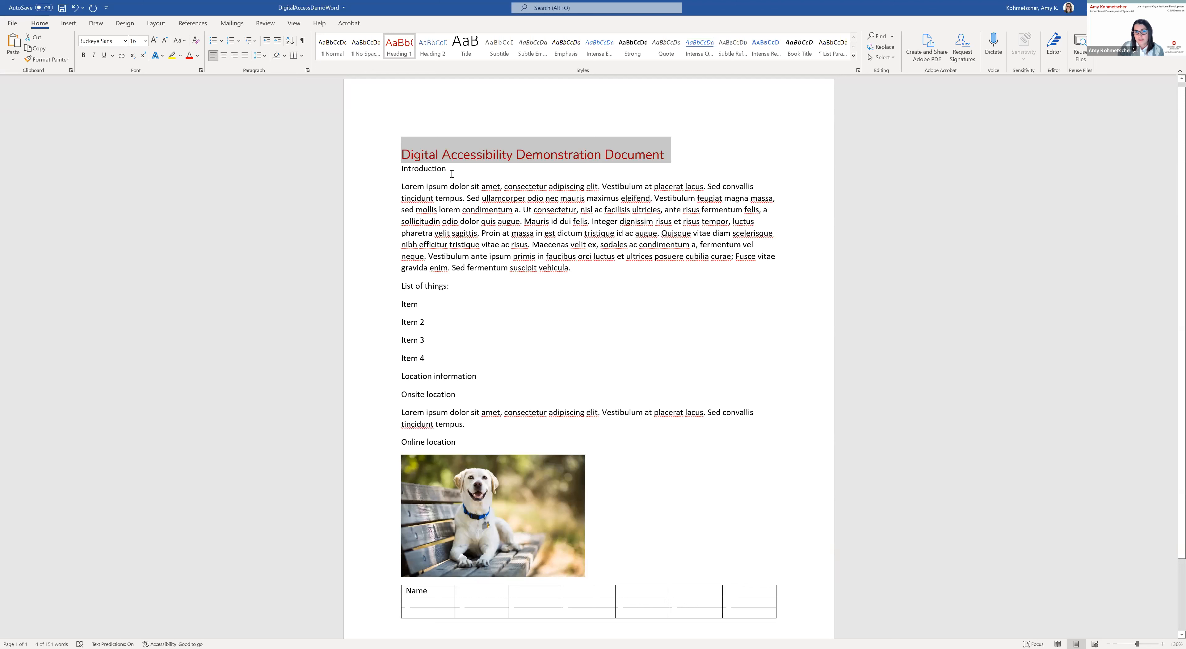
{"action": "left_click", "coordinate": [403, 169]}
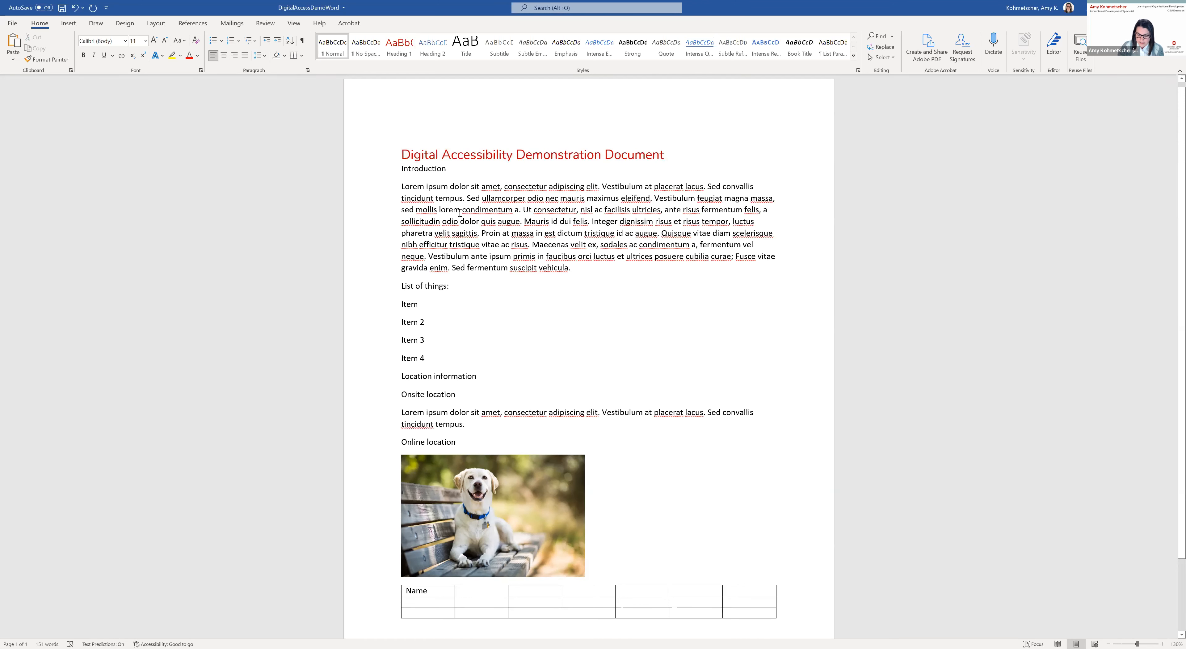
{"action": "key", "text": "Return"}
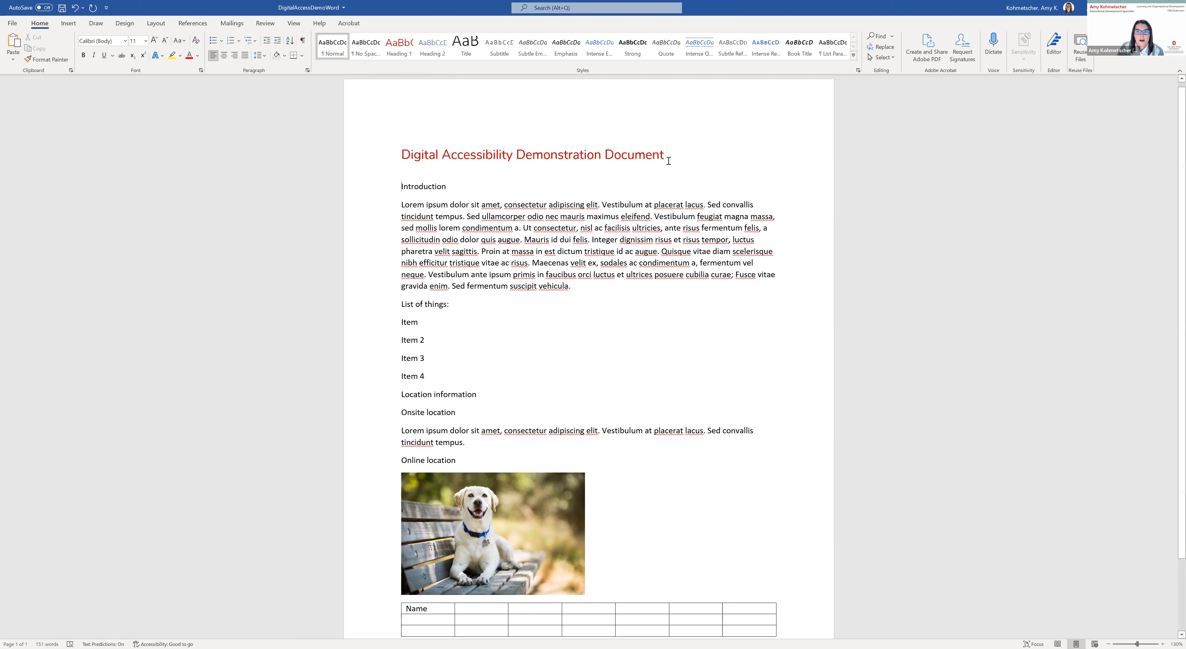
Step: Add a second Heading 1 line directly below the title reading "Digital Accessibility Demonstration Document"
{"action": "left_click", "coordinate": [680, 160]}
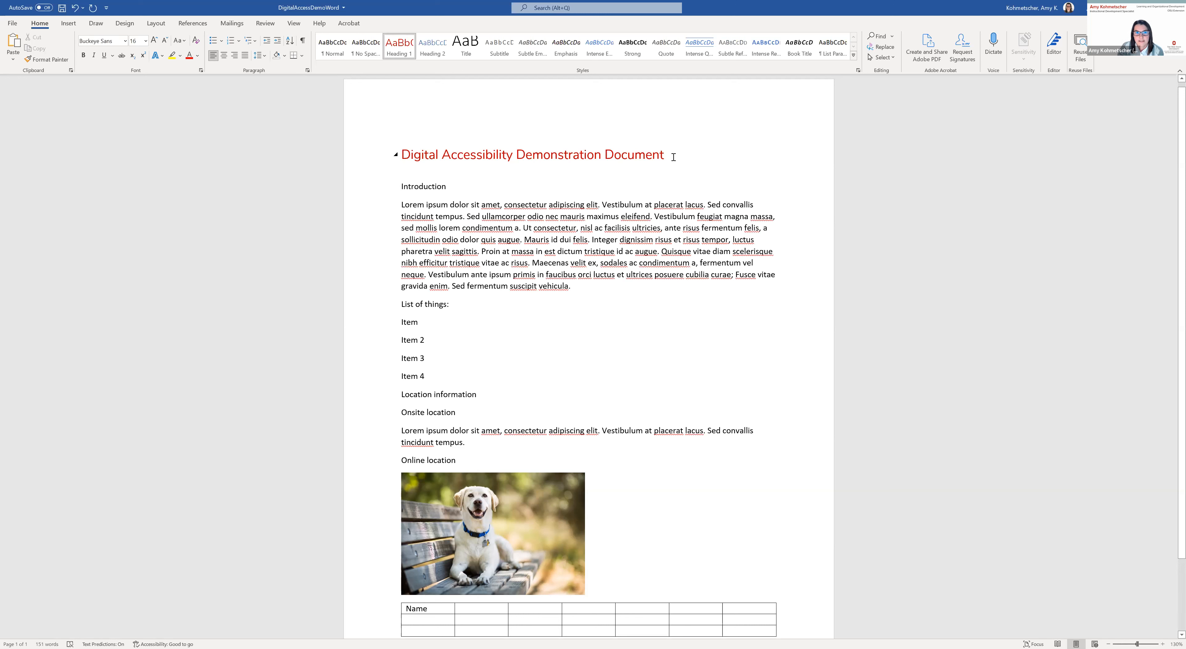
{"action": "left_click_drag", "start_coordinate": [673, 158], "coordinate": [415, 157]}
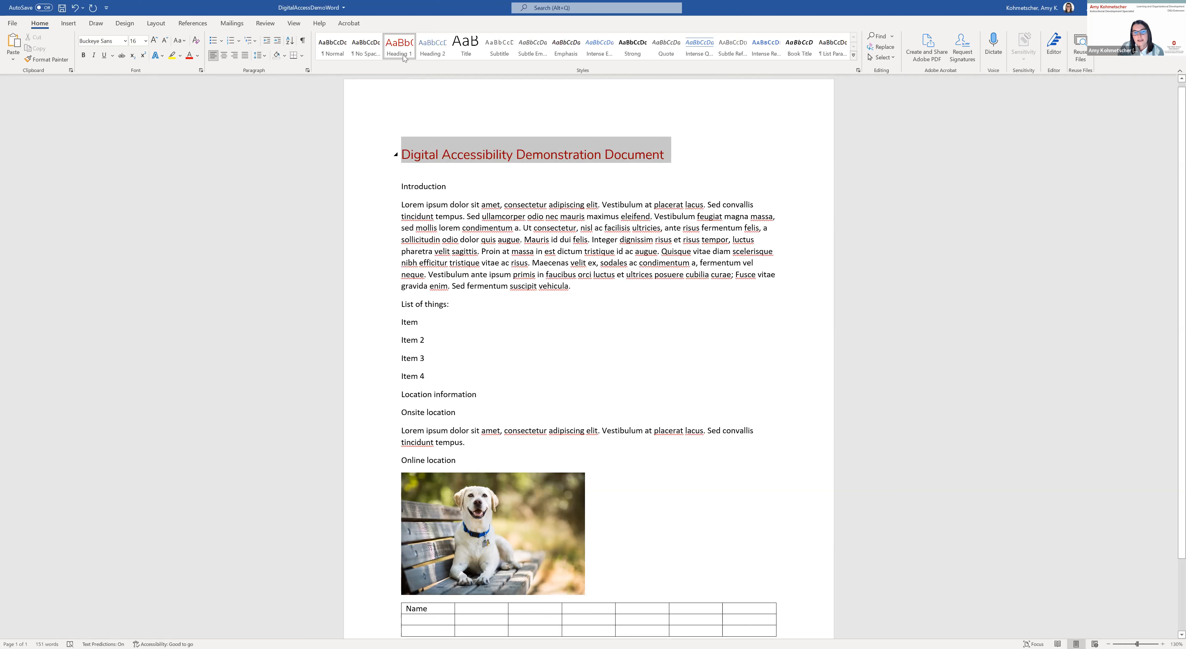
{"action": "left_click", "coordinate": [663, 135]}
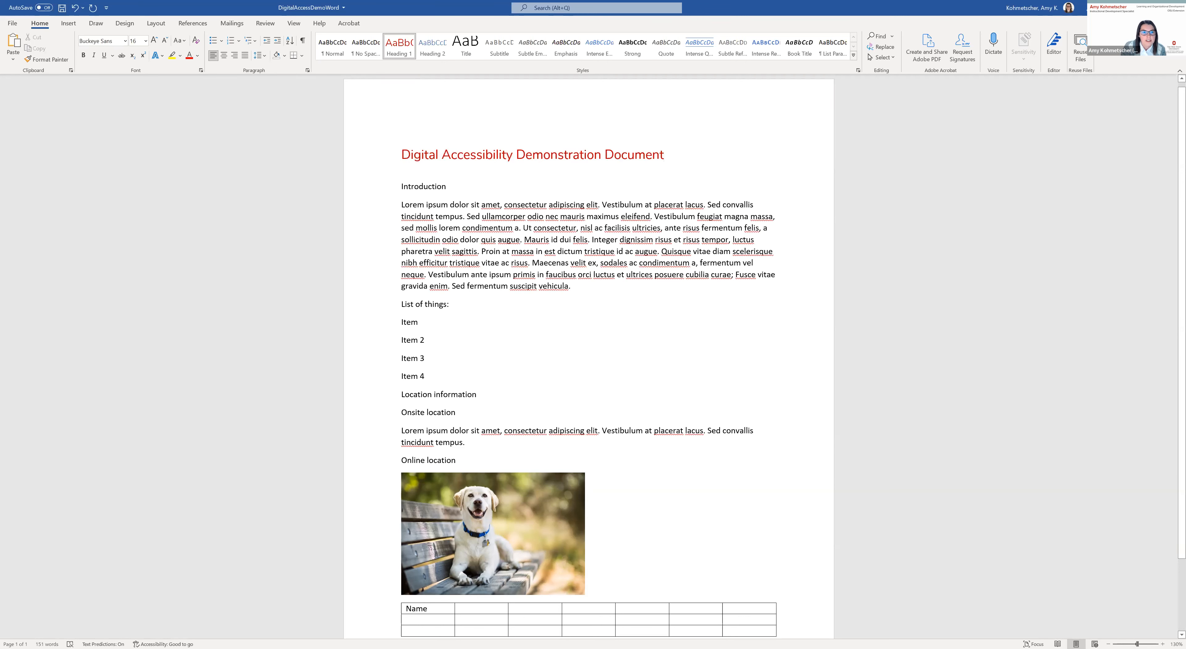
{"action": "key", "text": "Return"}
{"action": "left_click", "coordinate": [396, 54]}
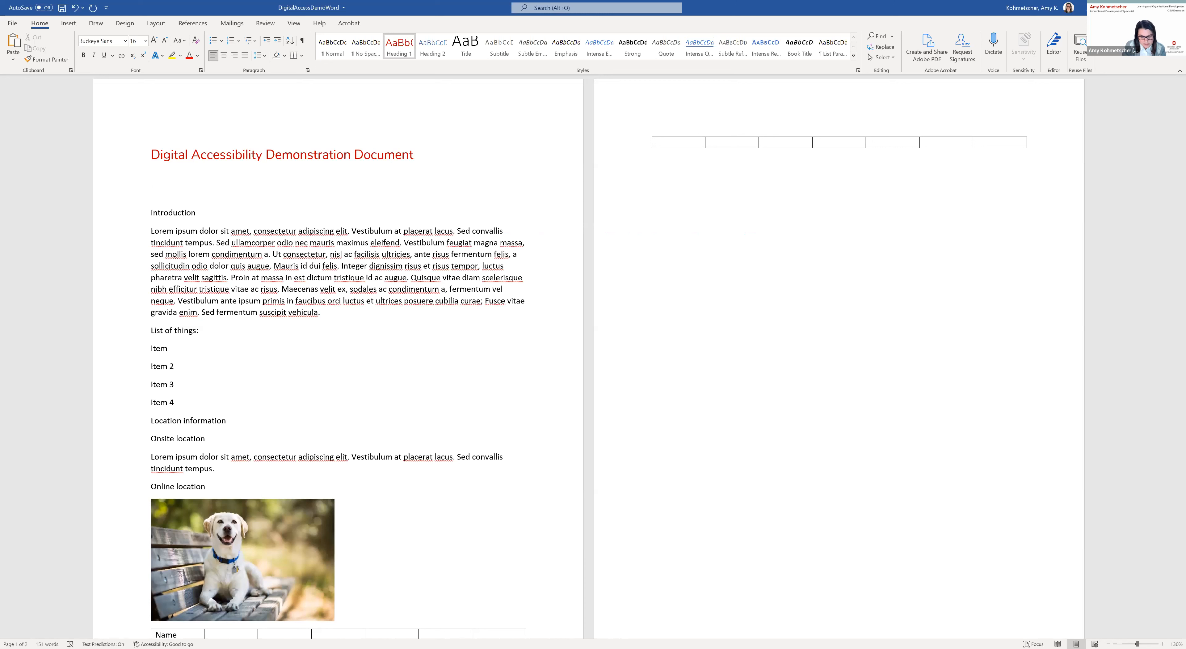
{"action": "type", "text": "Digita"}
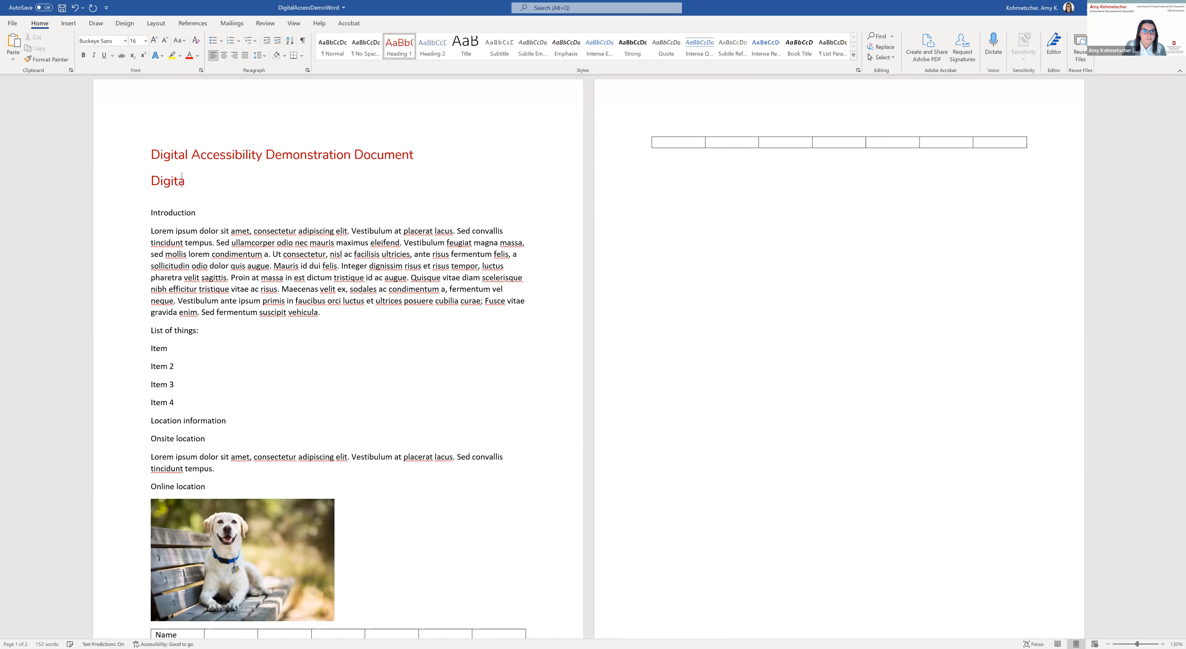
{"action": "type", "text": "l Accessibility Demonstration"}
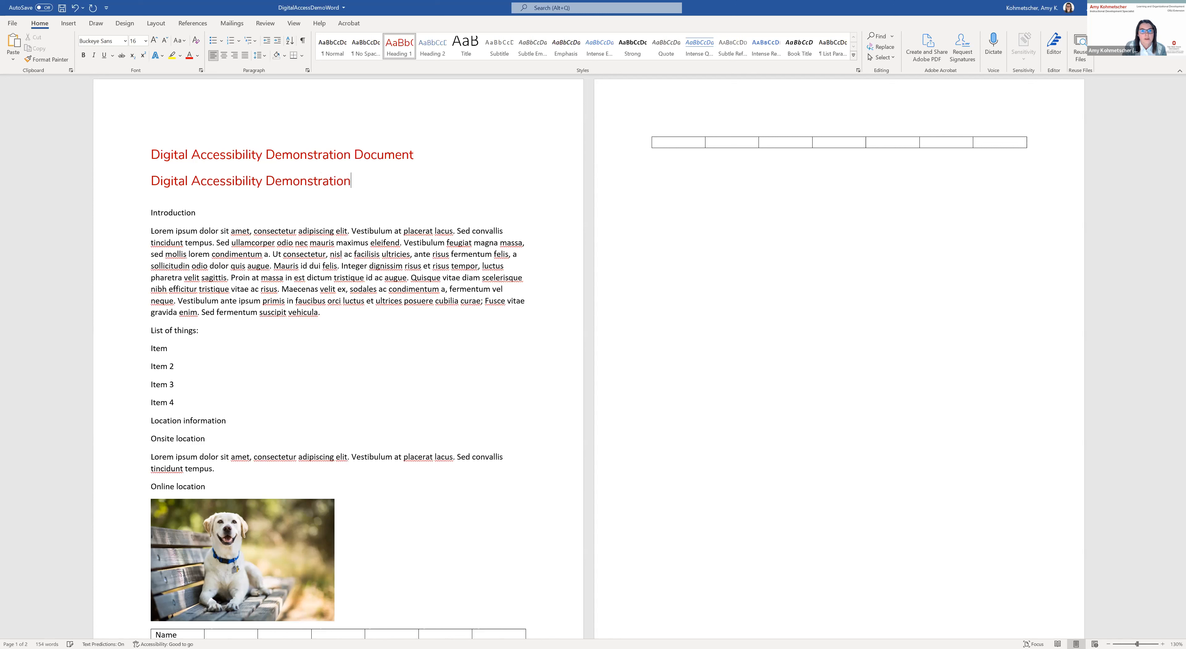
{"action": "type", "text": " Document"}
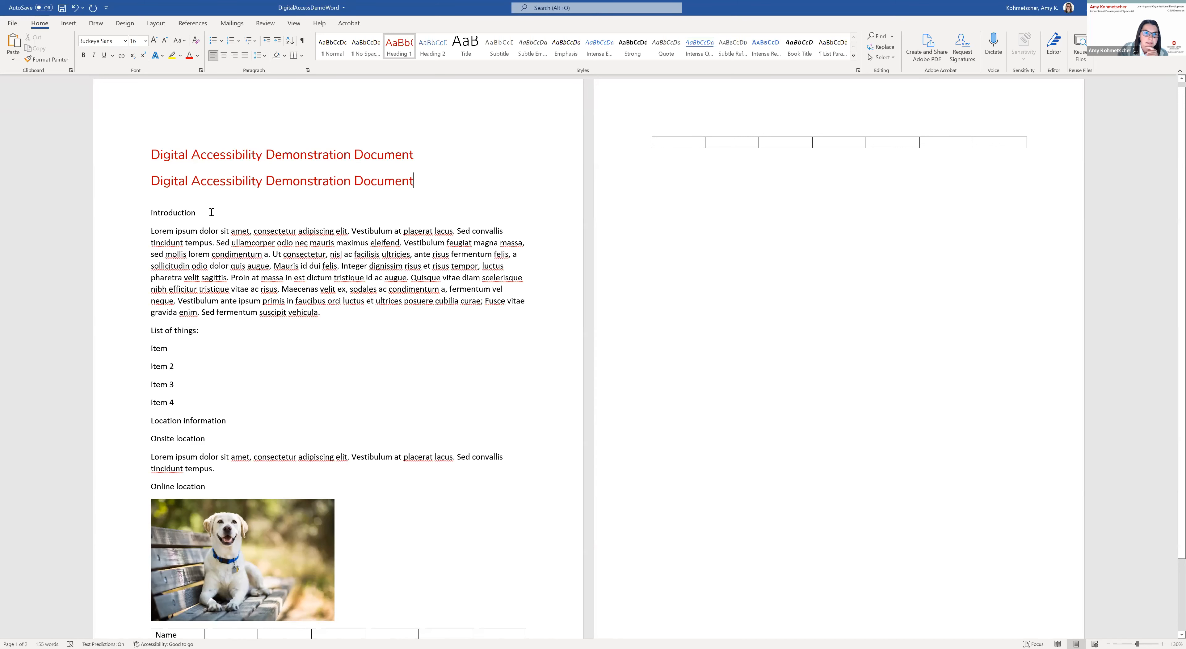
Step: Apply the Heading 2 style to the "Introduction" line
{"action": "left_click_drag", "start_coordinate": [208, 213], "coordinate": [136, 220]}
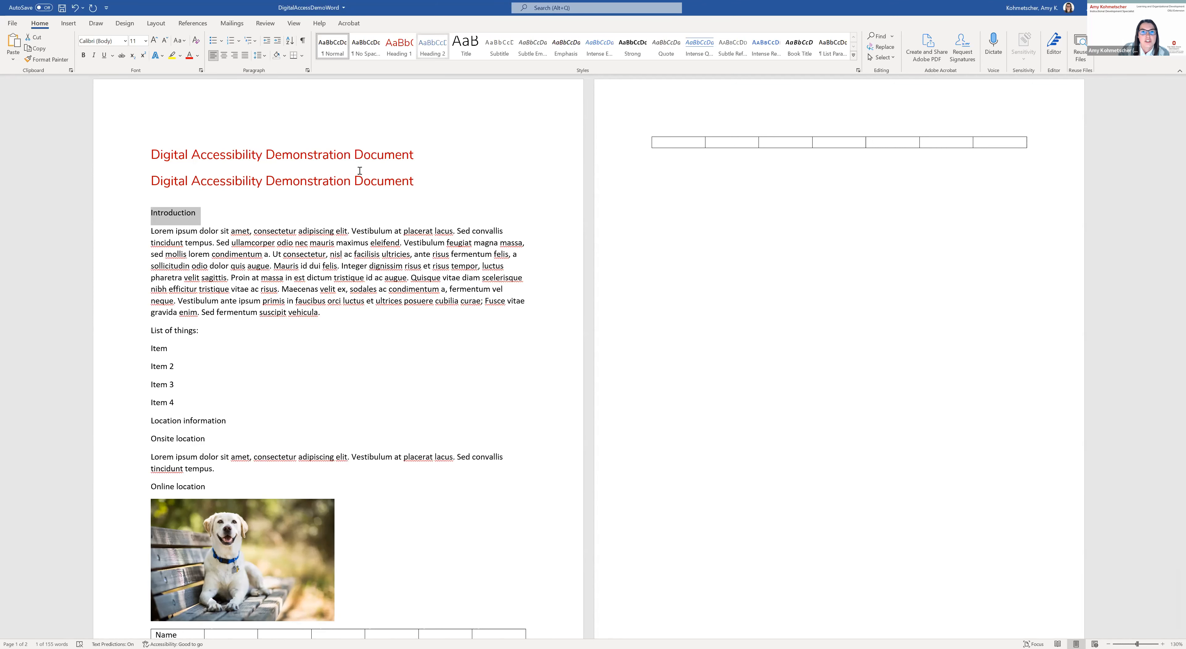
{"action": "left_click", "coordinate": [431, 61]}
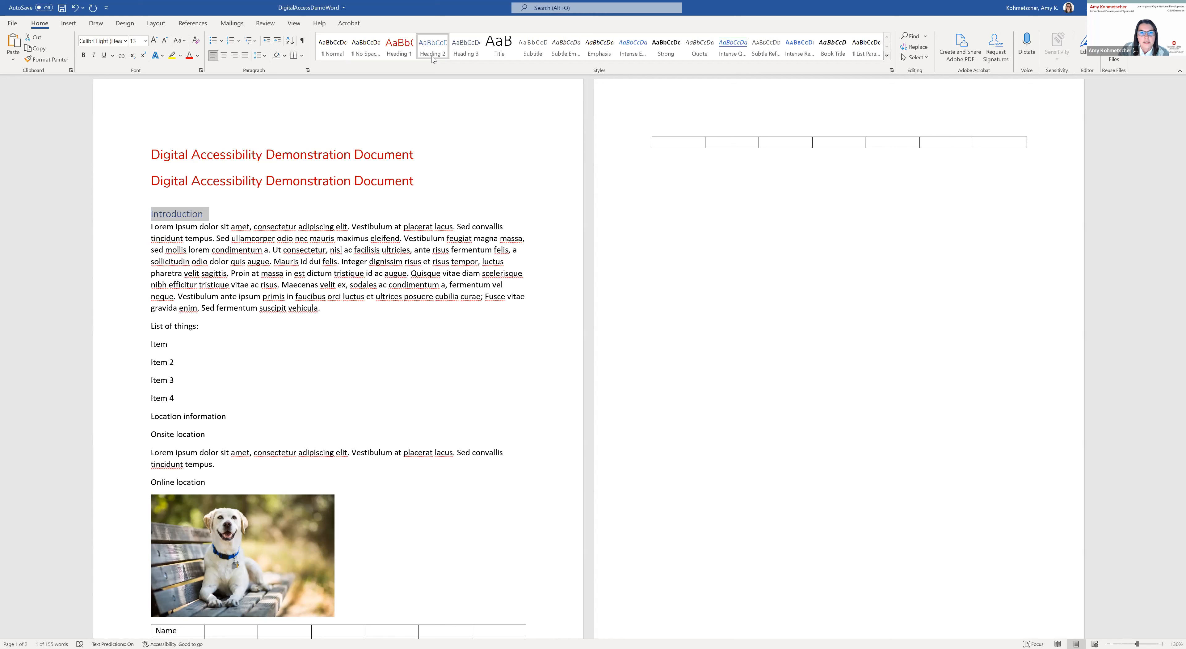
Step: Modify the Heading 2 style to use the Buckeye Sans font and the Dark Red font color
{"action": "right_click", "coordinate": [432, 59]}
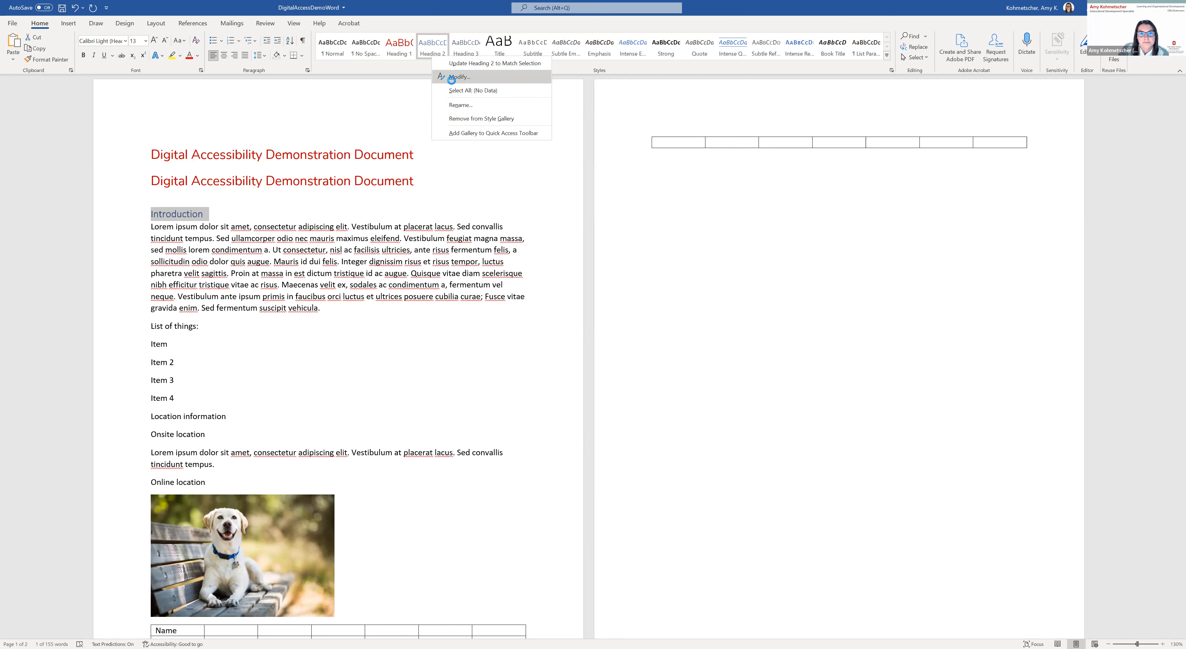
{"action": "left_click", "coordinate": [453, 83]}
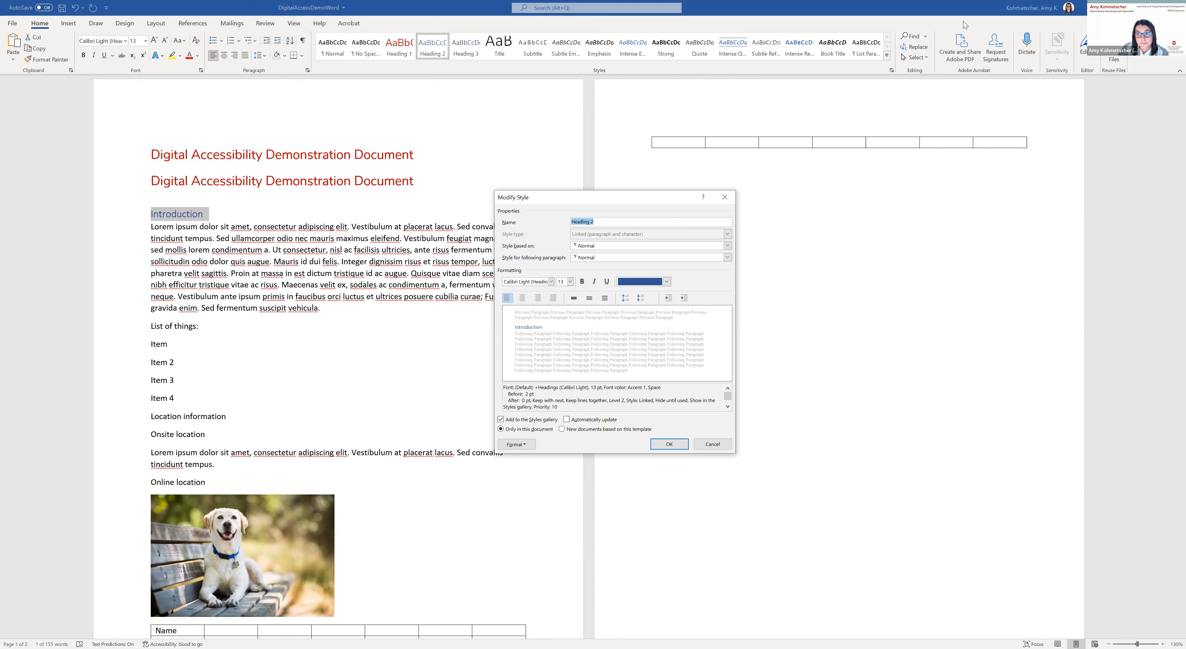
{"action": "left_click", "coordinate": [725, 150]}
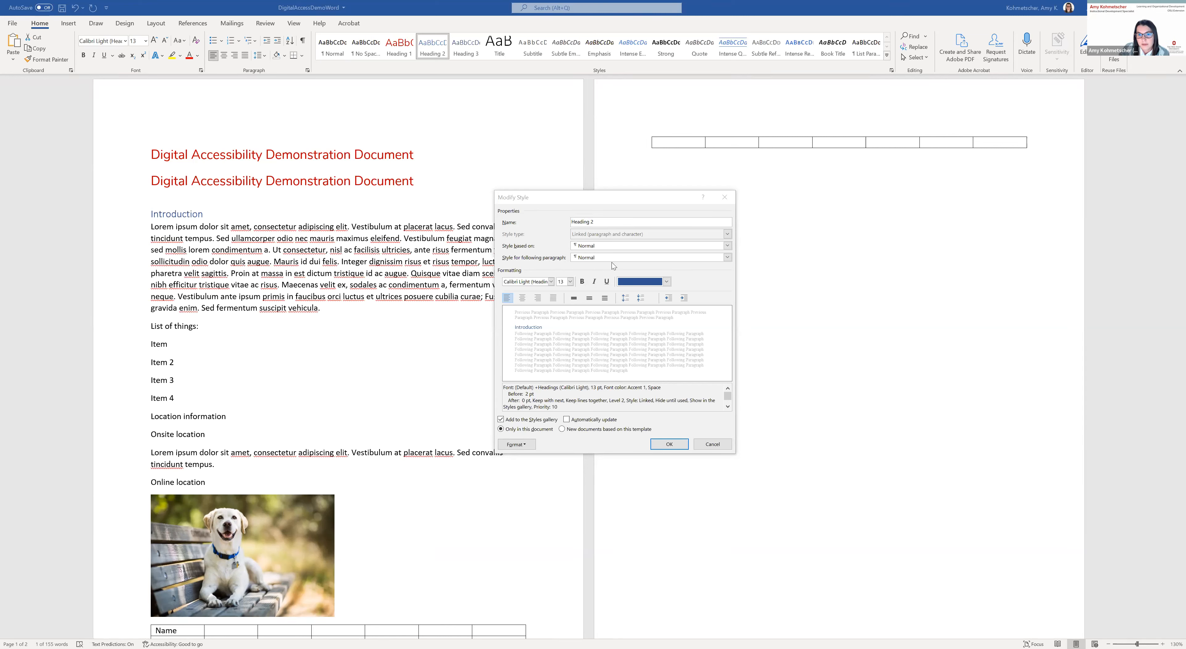
{"action": "left_click", "coordinate": [551, 282]}
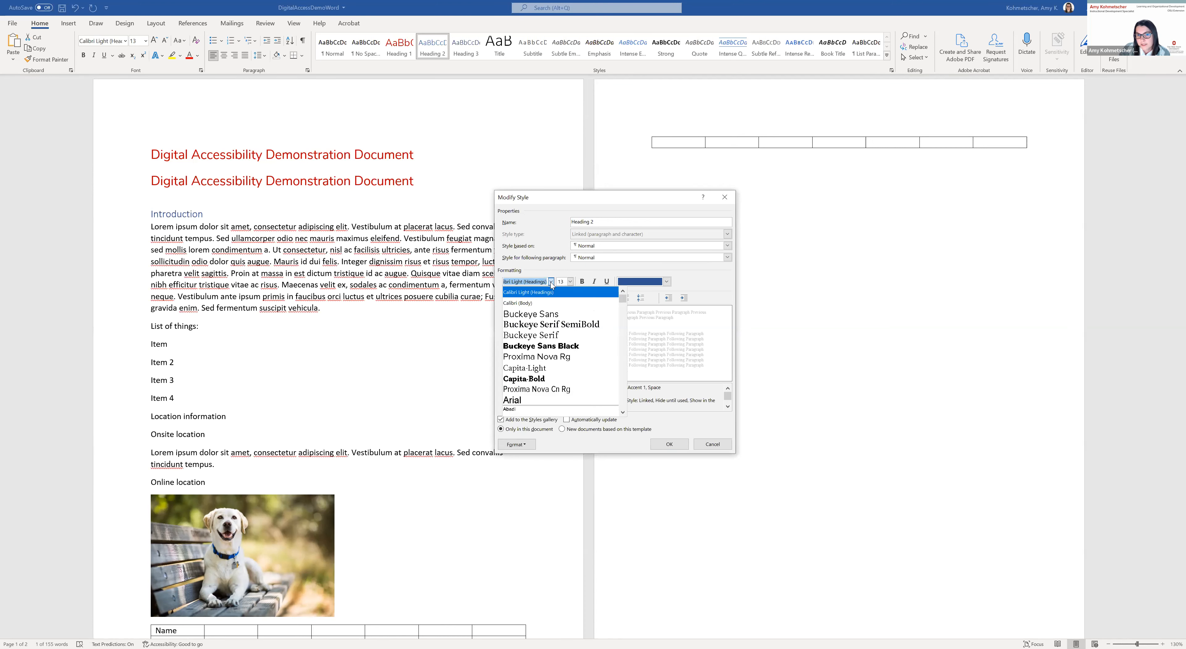
{"action": "left_click", "coordinate": [558, 315]}
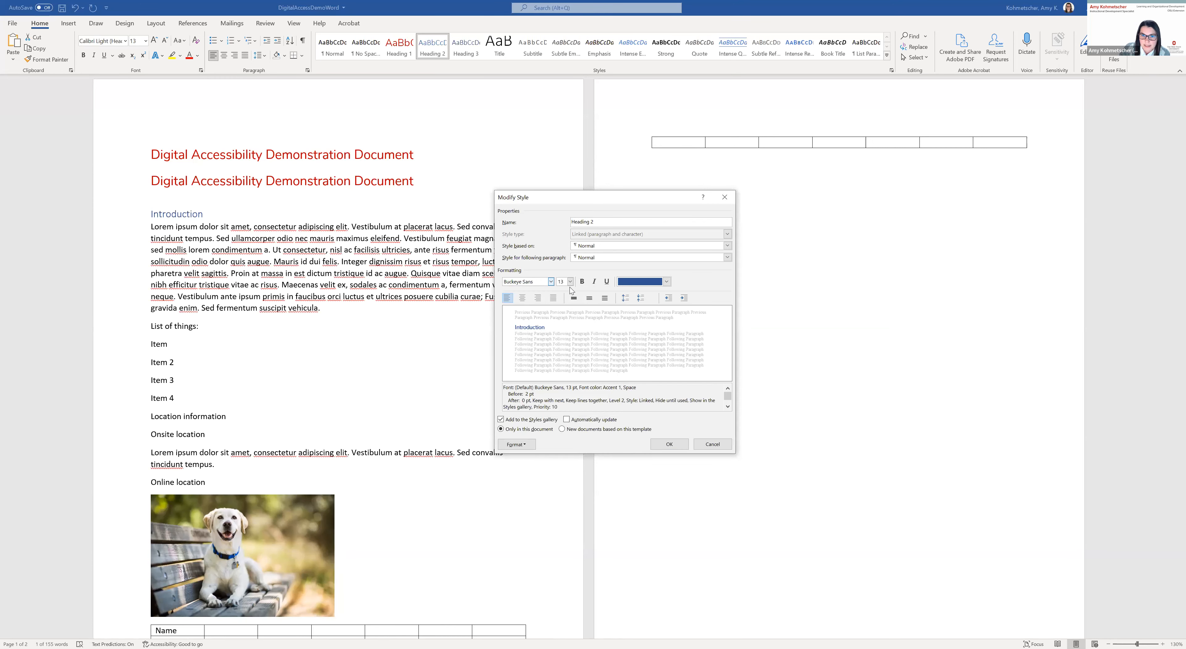
{"action": "left_click", "coordinate": [667, 281]}
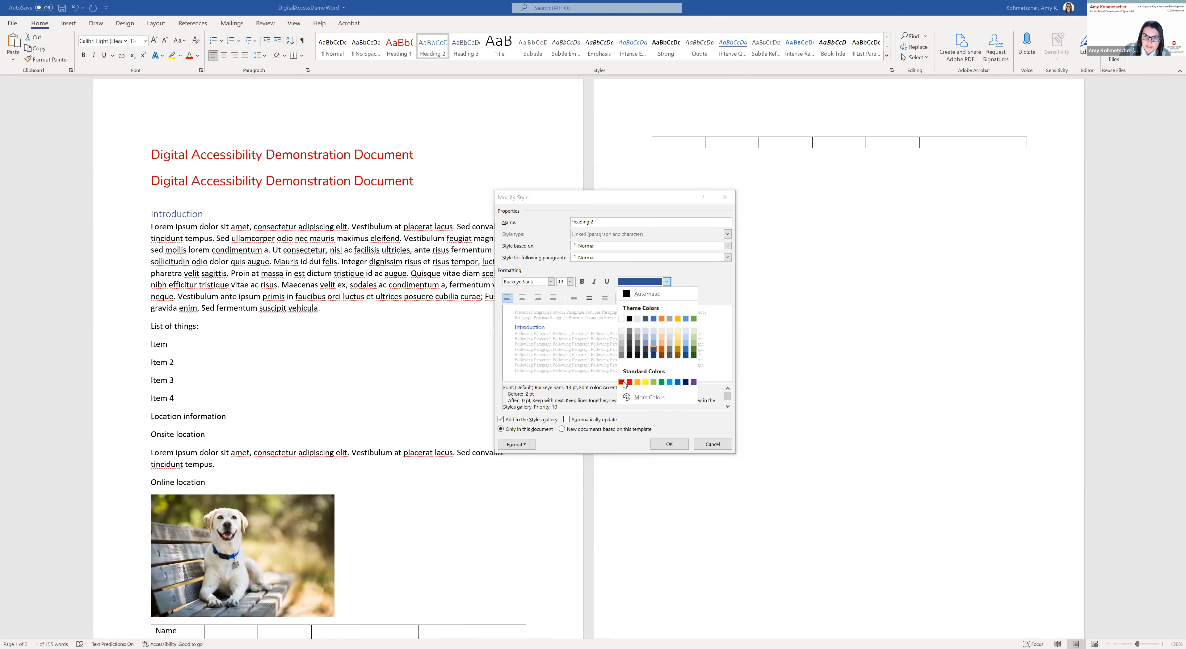
{"action": "left_click", "coordinate": [621, 382]}
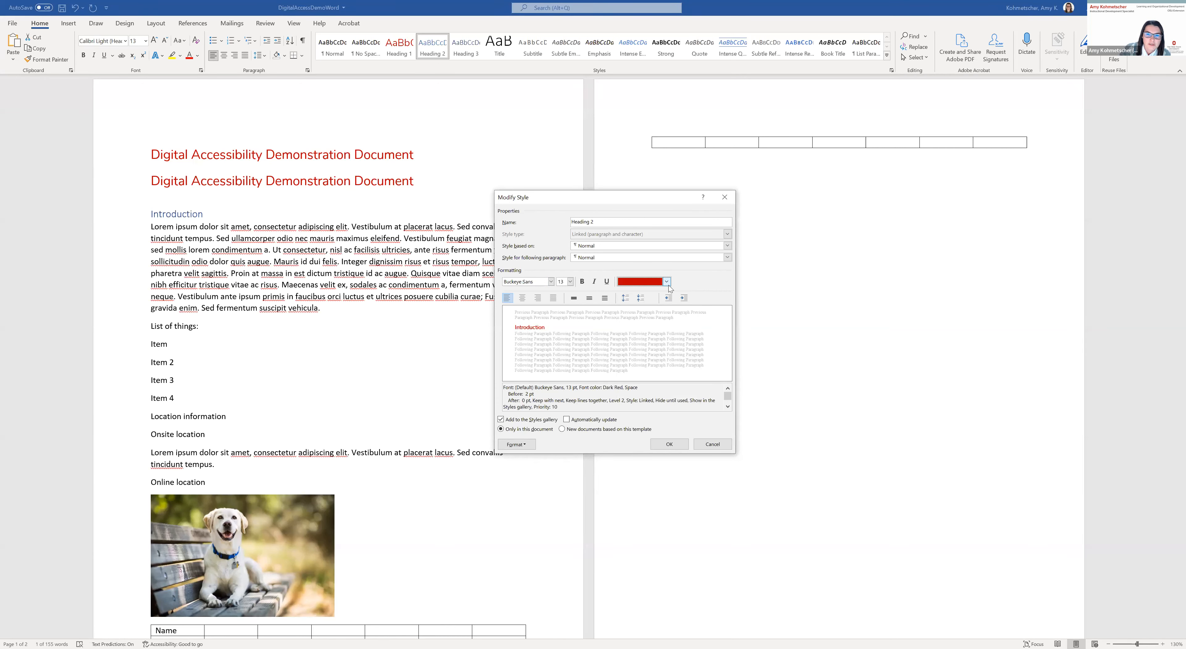
{"action": "left_click", "coordinate": [667, 282]}
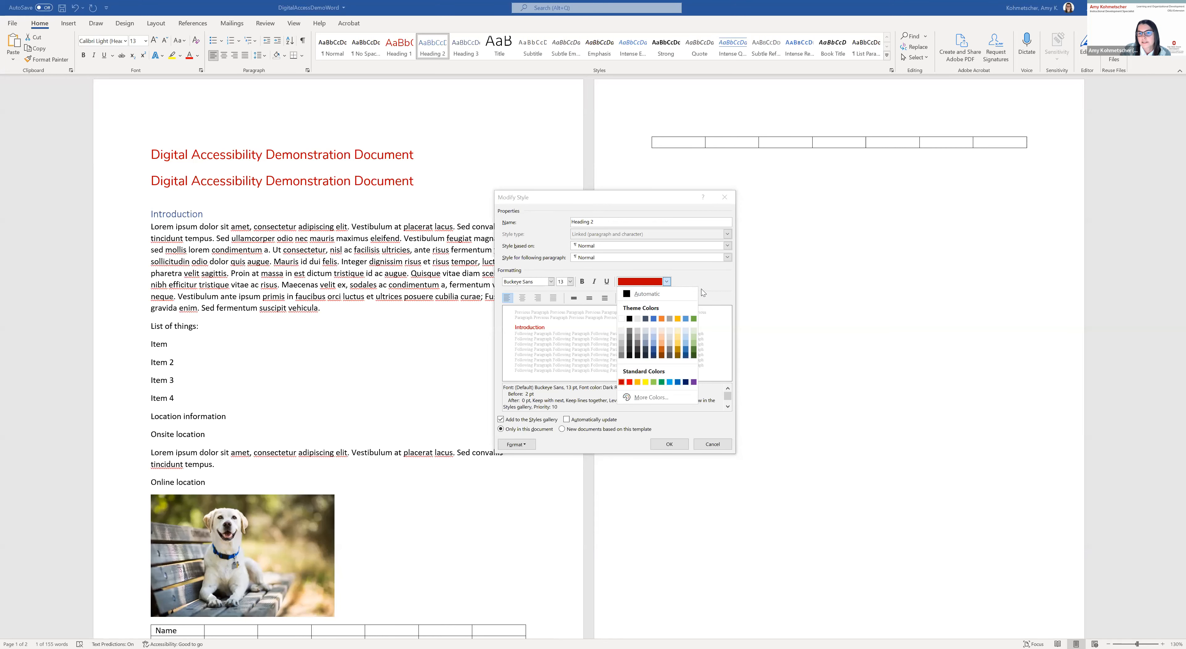
{"action": "left_click", "coordinate": [719, 286]}
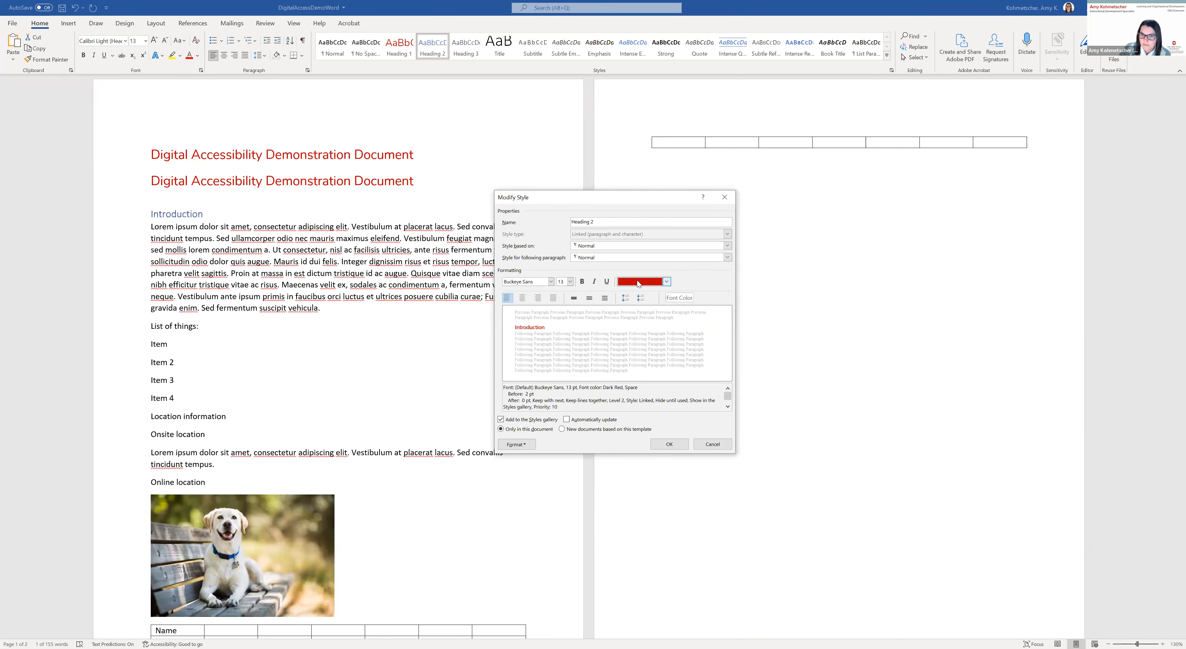
Step: Make the modified Heading 2 style available to new documents based on this template and accept the style changes
{"action": "left_click", "coordinate": [562, 430]}
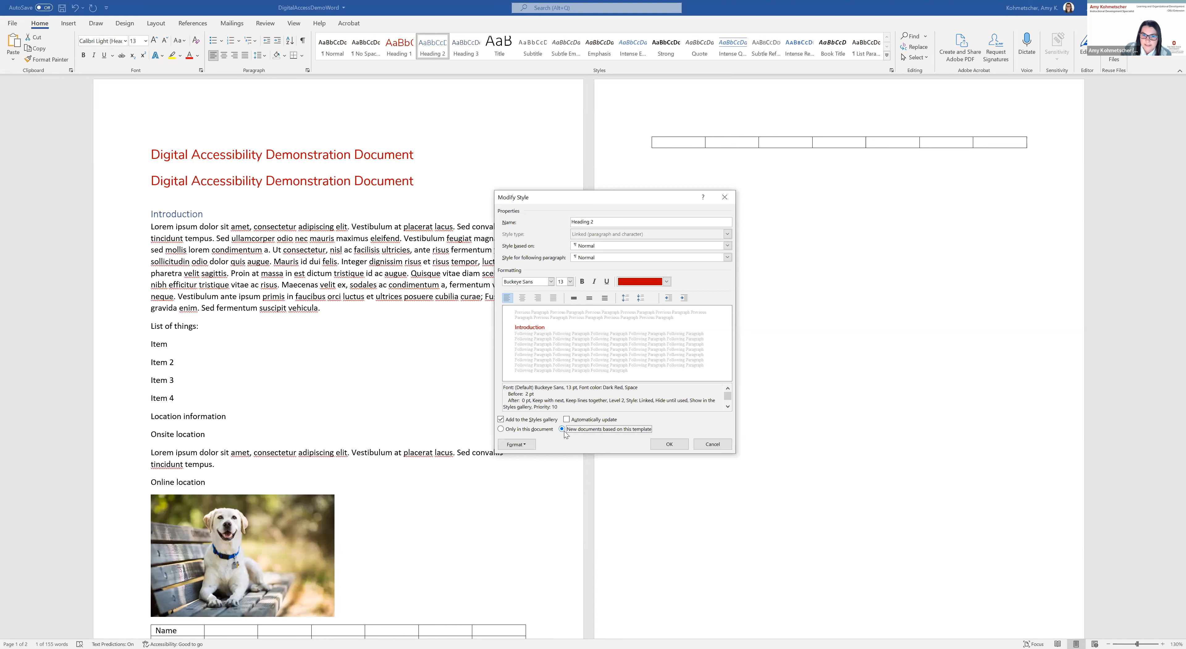
{"action": "left_click", "coordinate": [660, 445]}
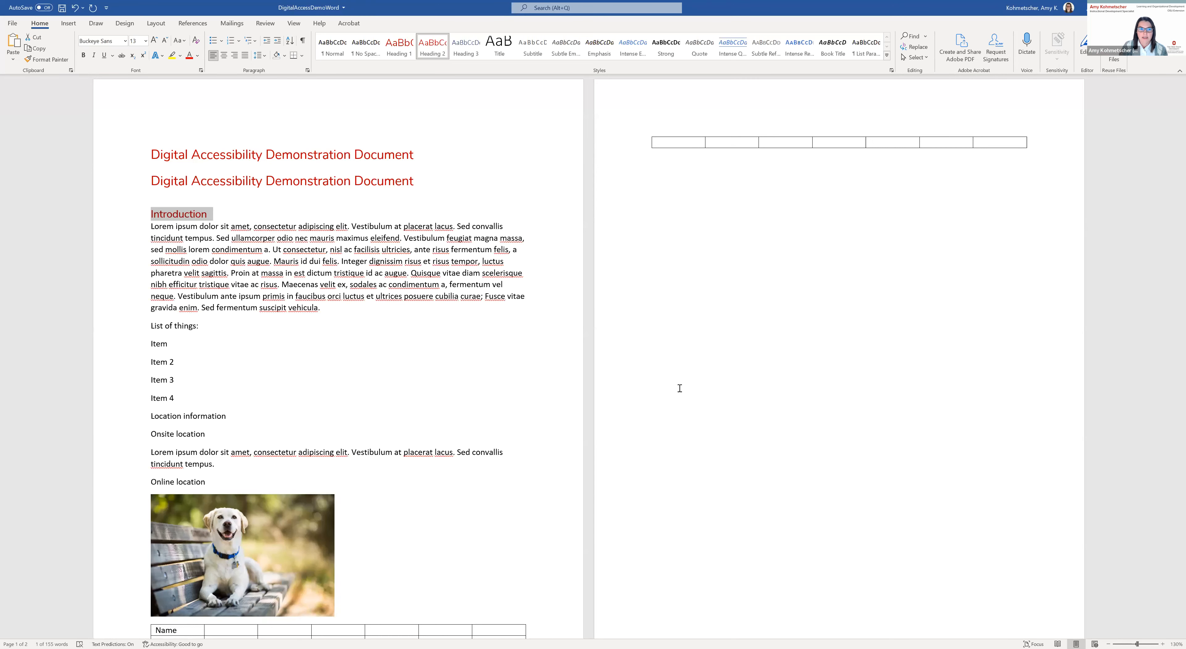
{"action": "left_click", "coordinate": [218, 217]}
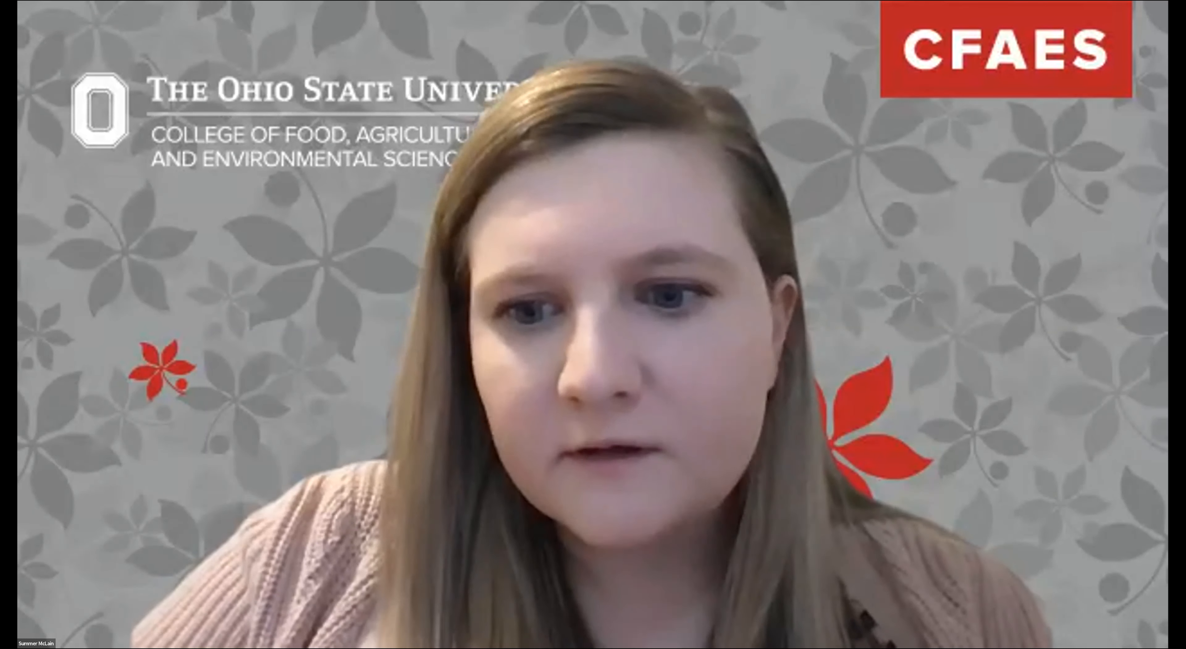
Step: Examine the full gallery of available styles in the Digital Accessibility Demo document without applying one
{"action": "scroll", "coordinate": [762, 448], "scroll_direction": "up", "scroll_amount": 5}
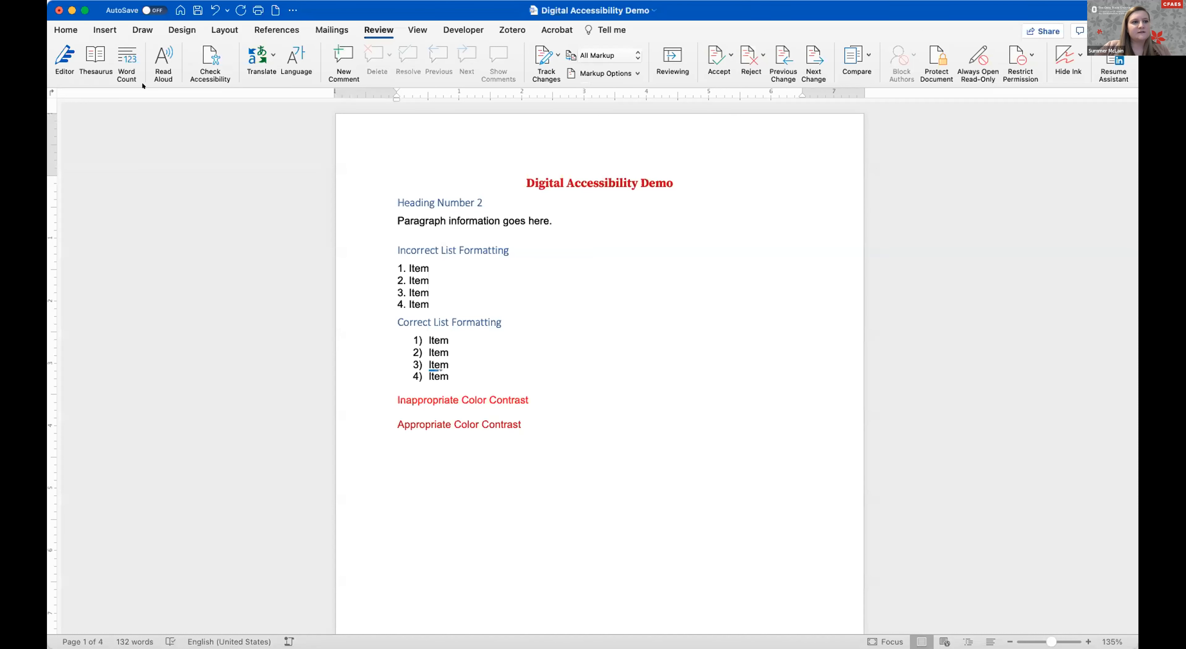
{"action": "left_click", "coordinate": [66, 30]}
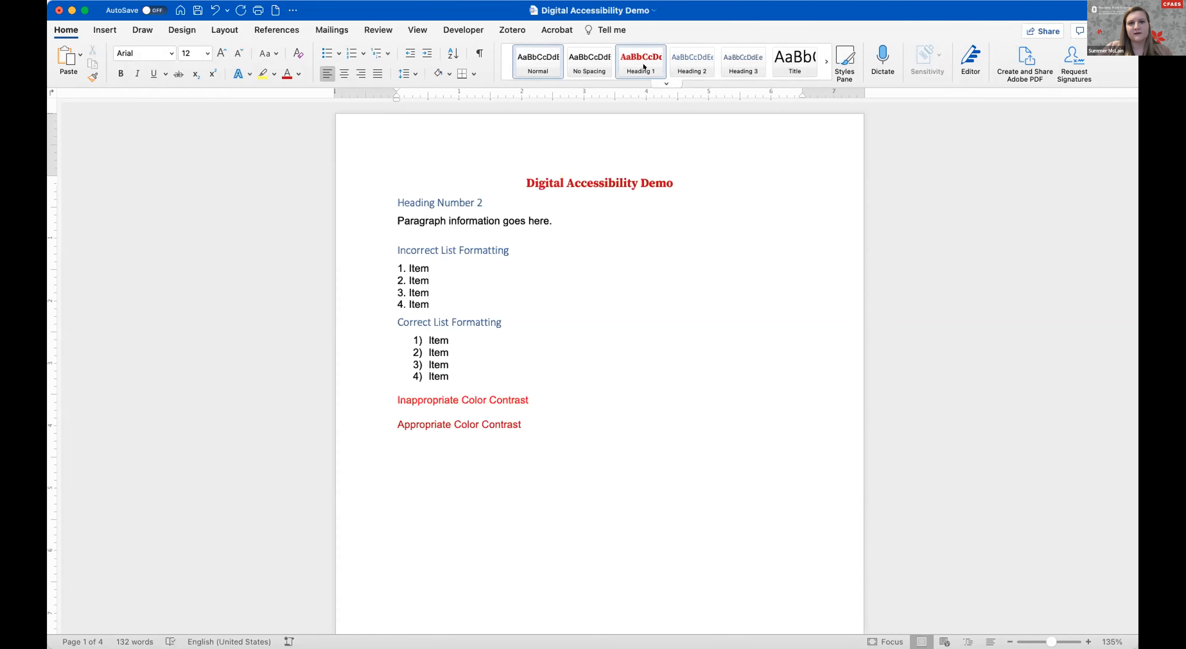
{"action": "left_click", "coordinate": [666, 82]}
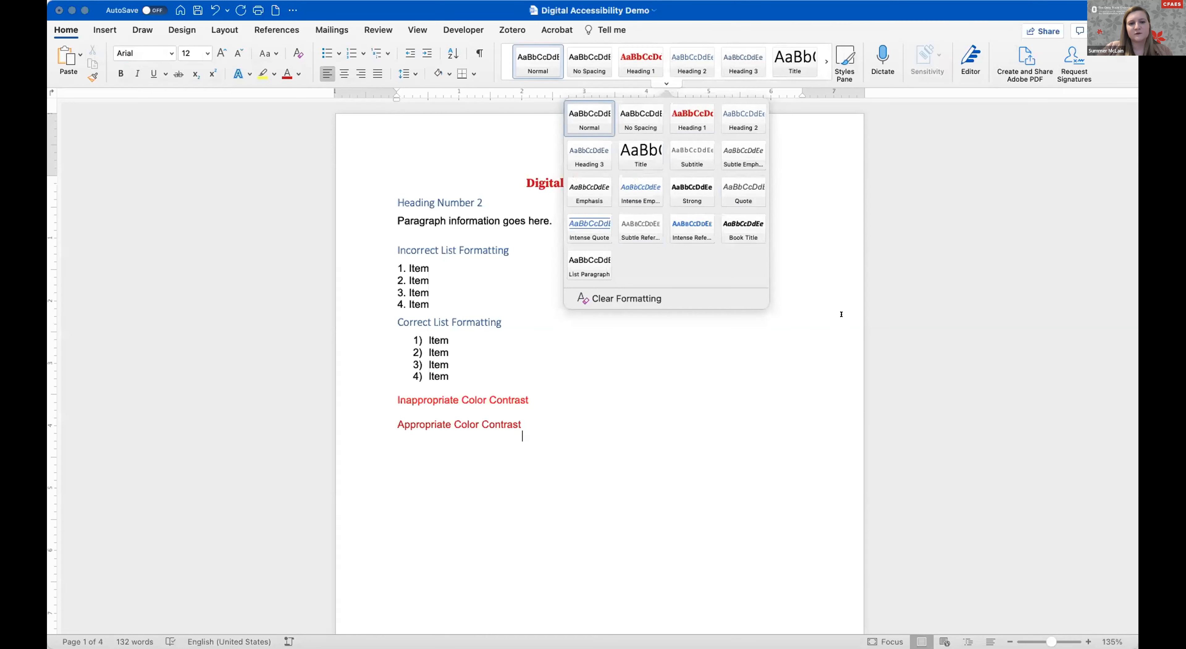
{"action": "left_click", "coordinate": [738, 333]}
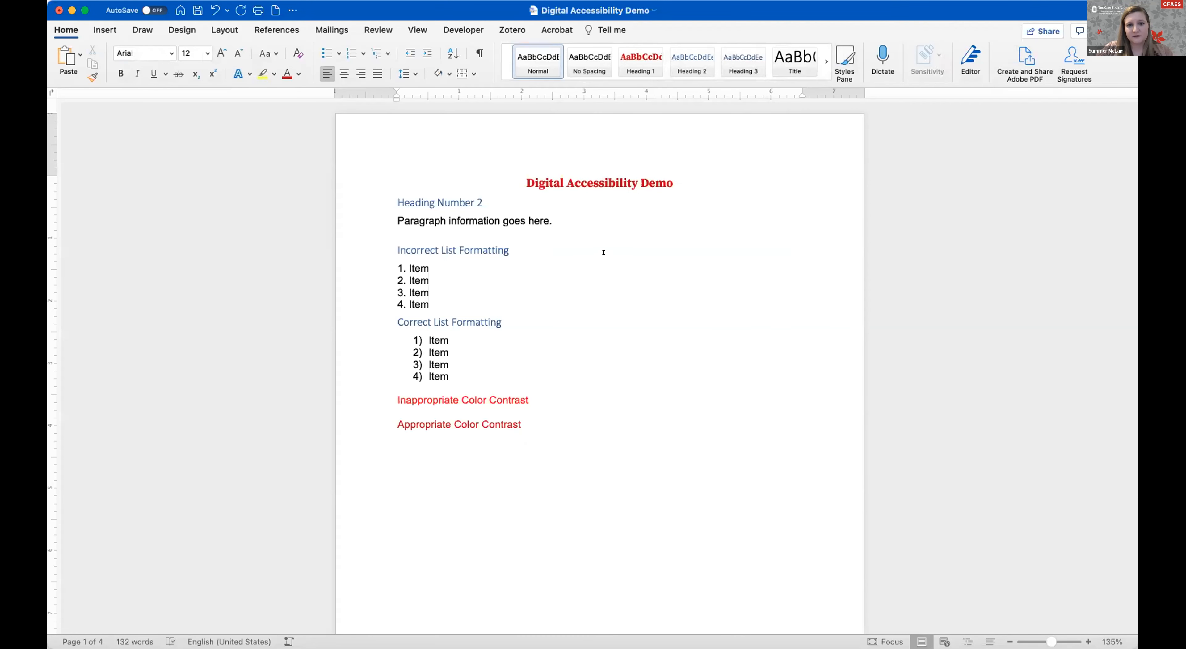
Step: Check which heading styles are applied to the document title, "Heading Number 2", "Incorrect List Formatting" and "Correct List Formatting"
{"action": "left_click", "coordinate": [533, 180]}
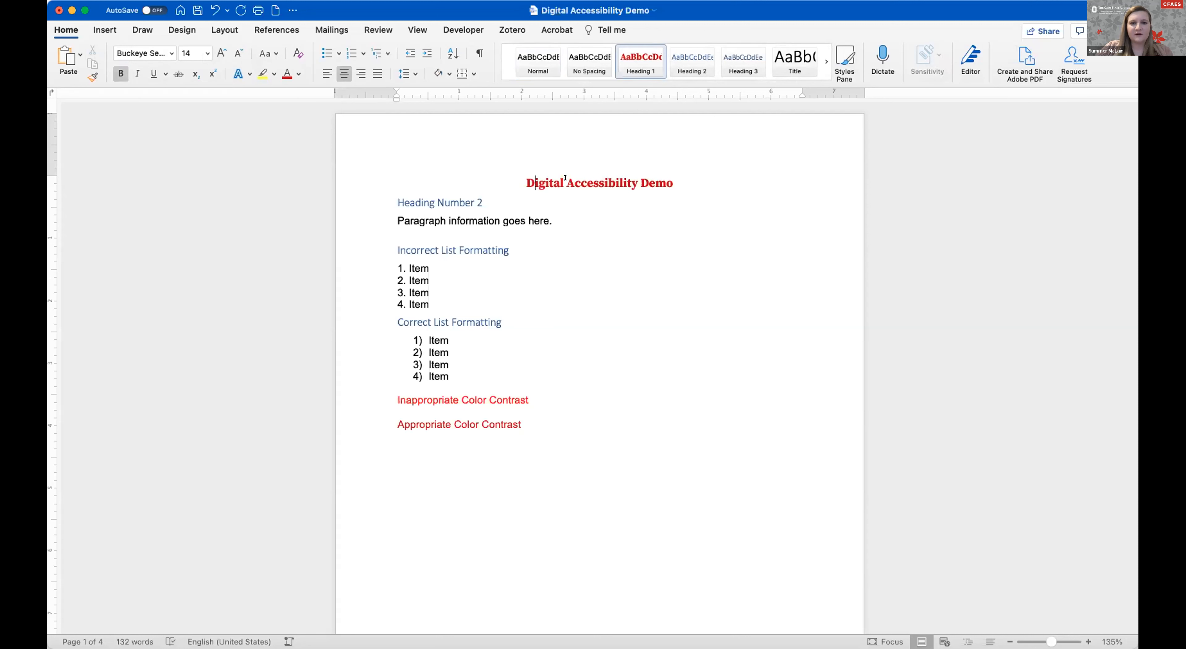
{"action": "triple_click", "coordinate": [594, 178]}
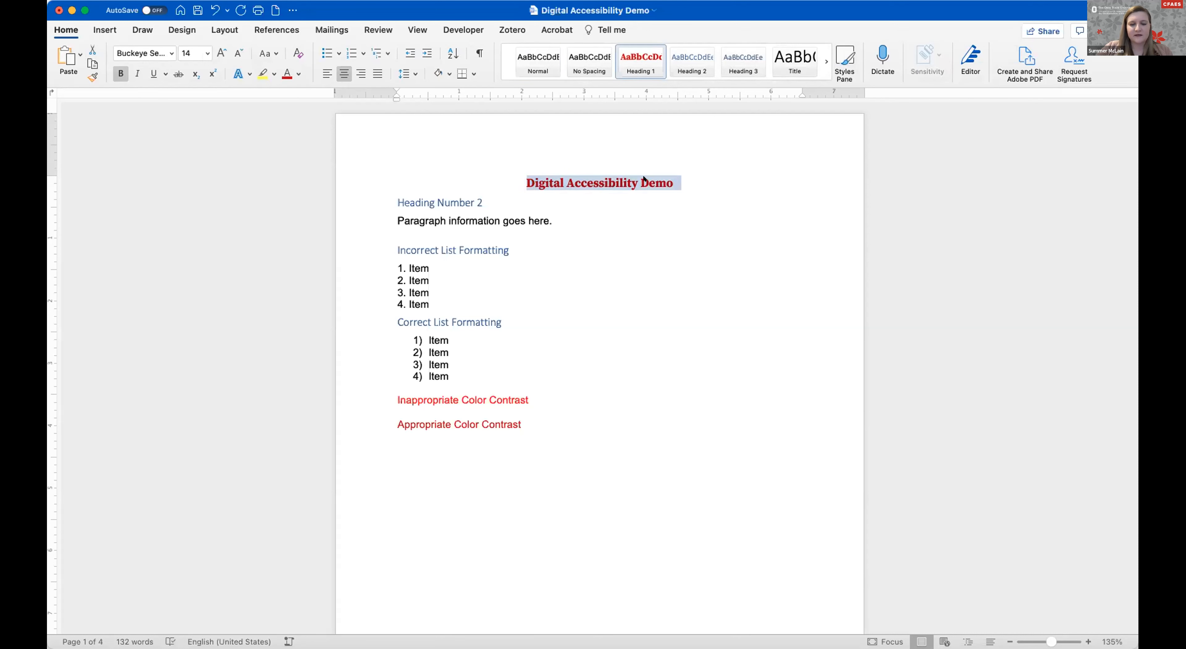
{"action": "left_click", "coordinate": [586, 190]}
{"action": "triple_click", "coordinate": [667, 178]}
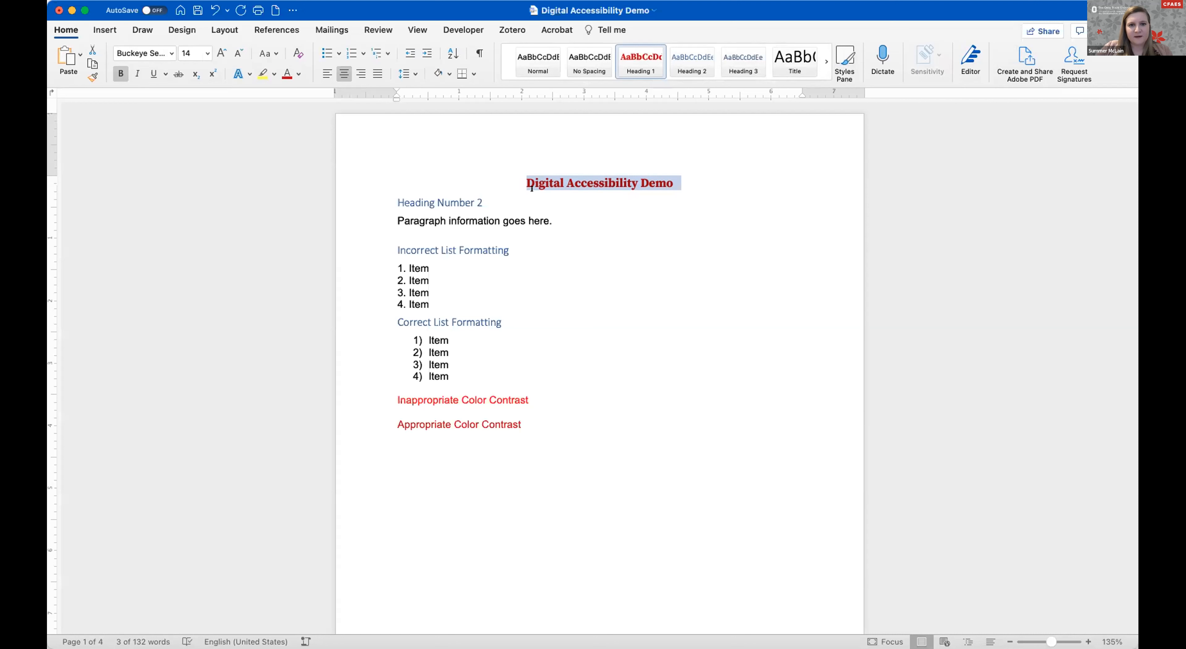
{"action": "left_click", "coordinate": [483, 202]}
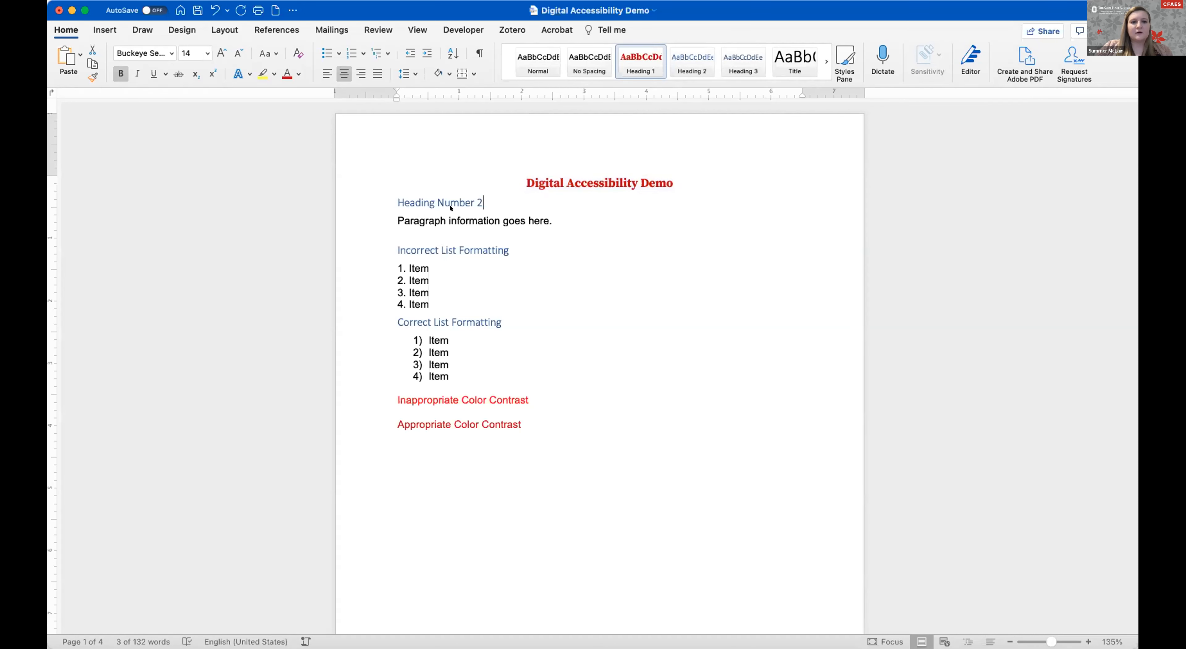
{"action": "left_click_drag", "start_coordinate": [398, 199], "coordinate": [483, 192]}
{"action": "left_click", "coordinate": [490, 193]}
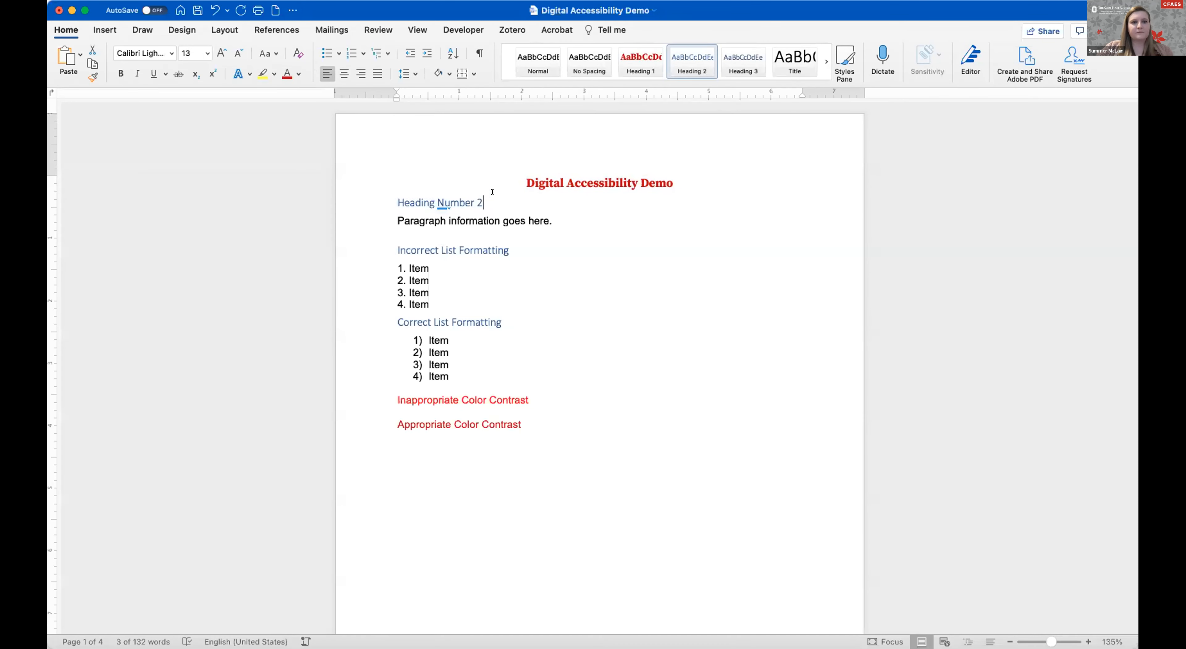
{"action": "left_click", "coordinate": [388, 198]}
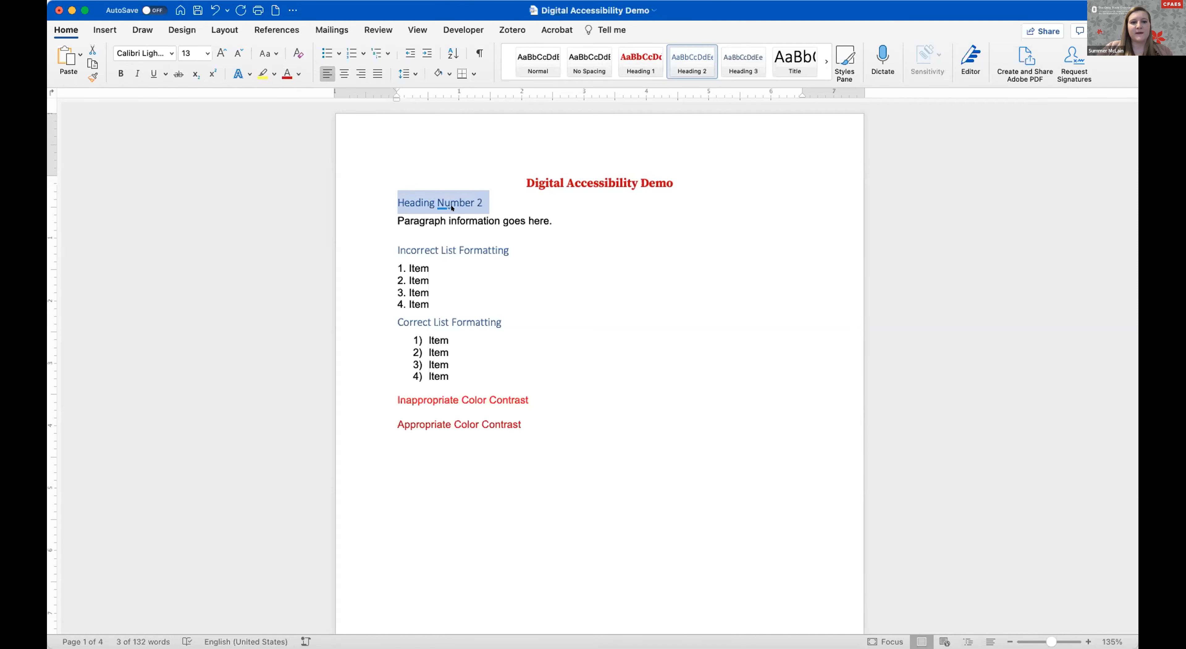
{"action": "left_click_drag", "start_coordinate": [512, 250], "coordinate": [399, 263]}
{"action": "triple_click", "coordinate": [502, 322]}
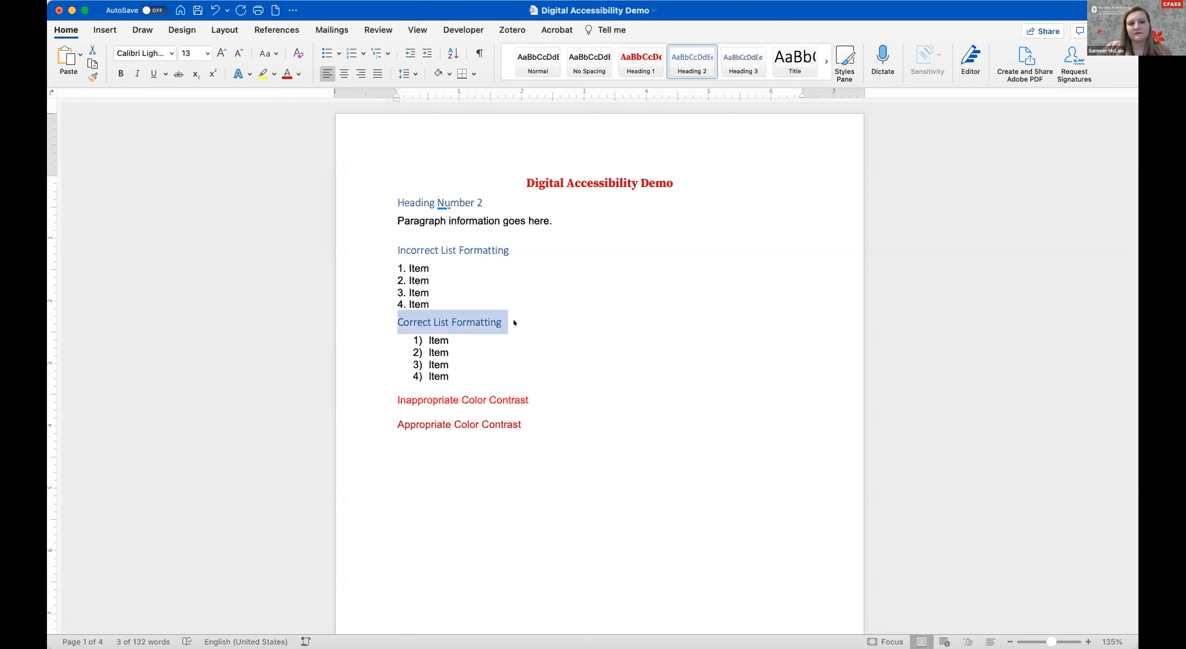
{"action": "left_click", "coordinate": [462, 245]}
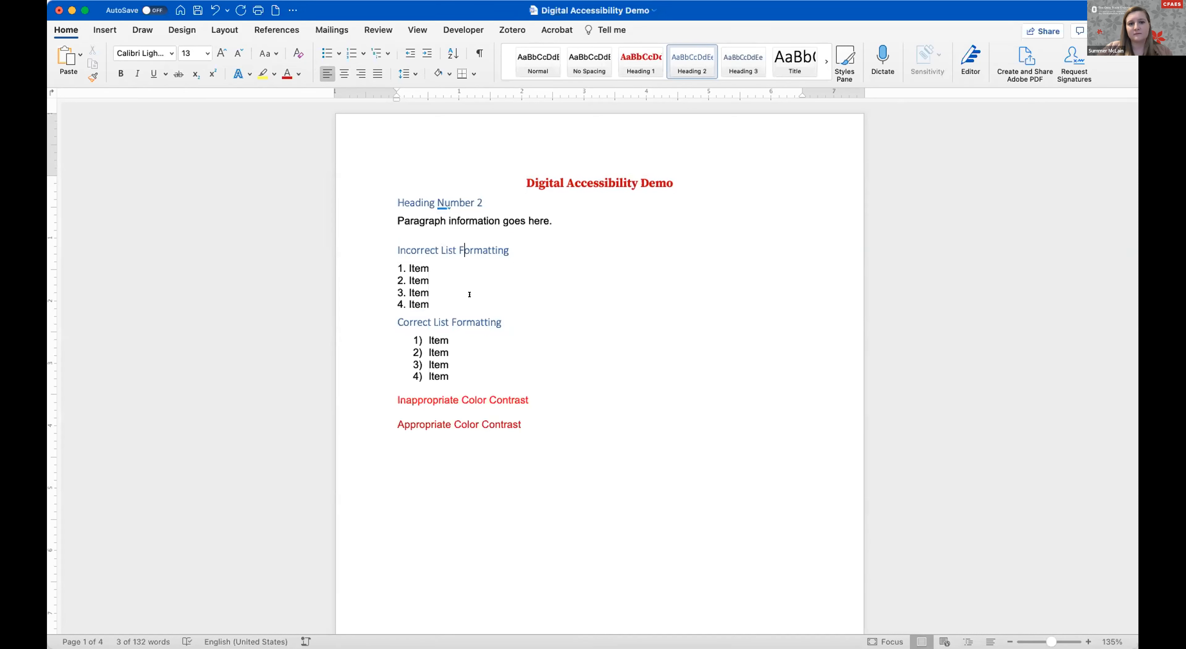
{"action": "left_click", "coordinate": [463, 318]}
{"action": "left_click", "coordinate": [470, 199]}
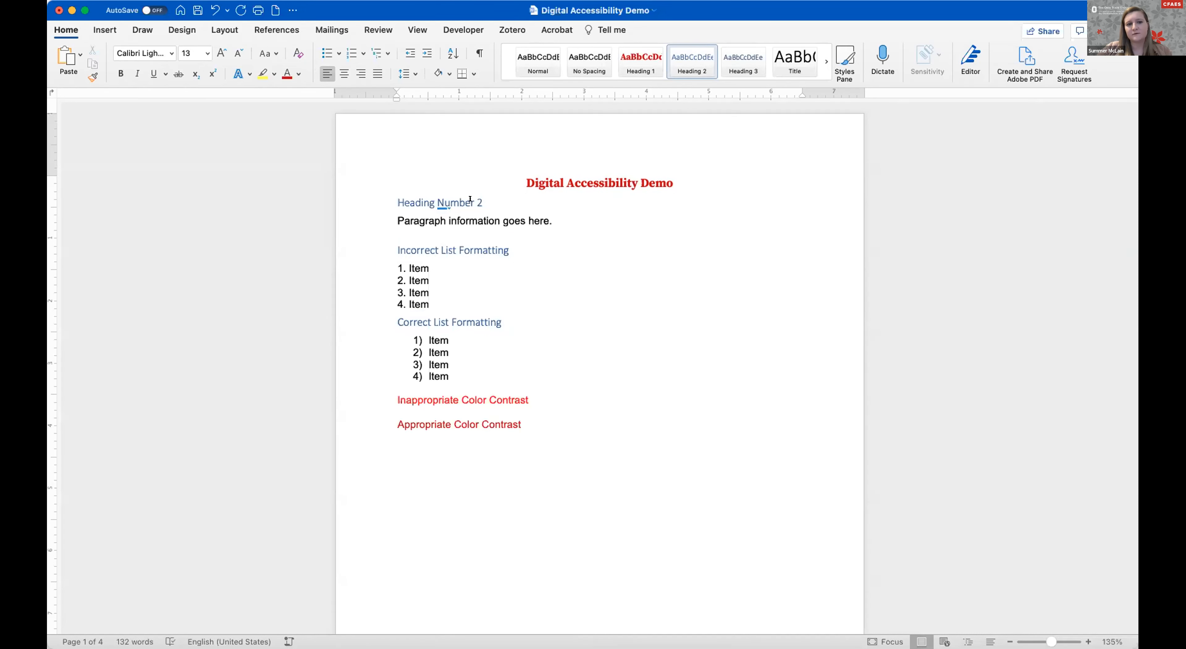
Step: Modify the Heading 2 style to use the regular Buckeye Sans font in black, and add the style to the template
{"action": "right_click", "coordinate": [695, 57]}
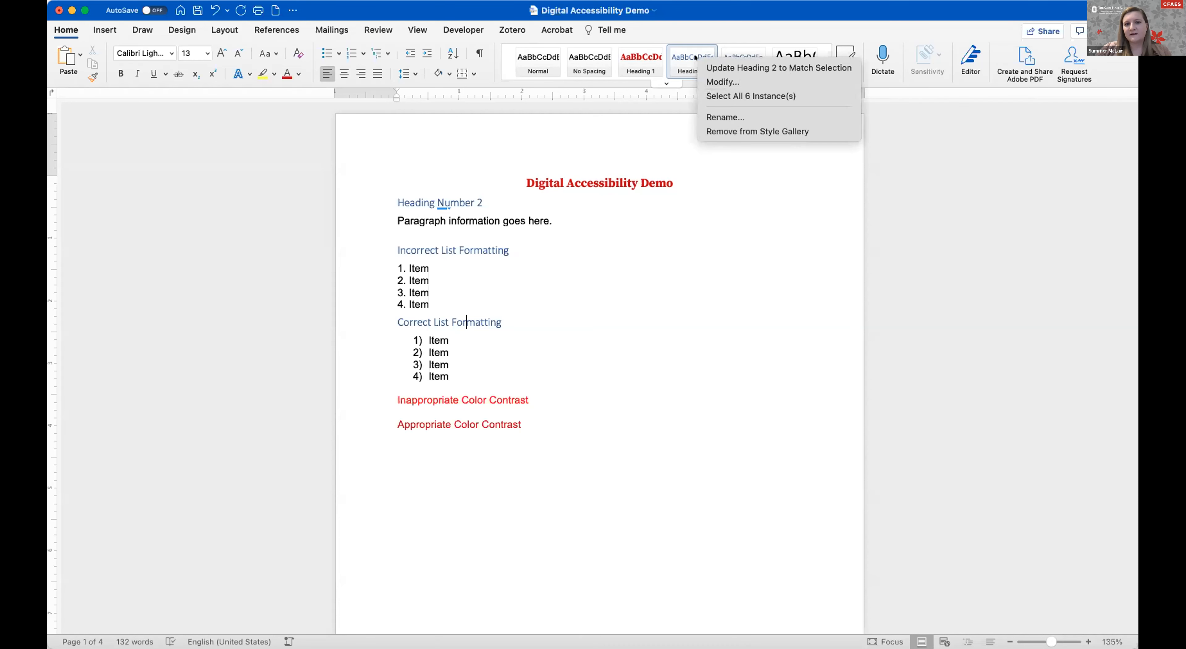
{"action": "left_click", "coordinate": [717, 81]}
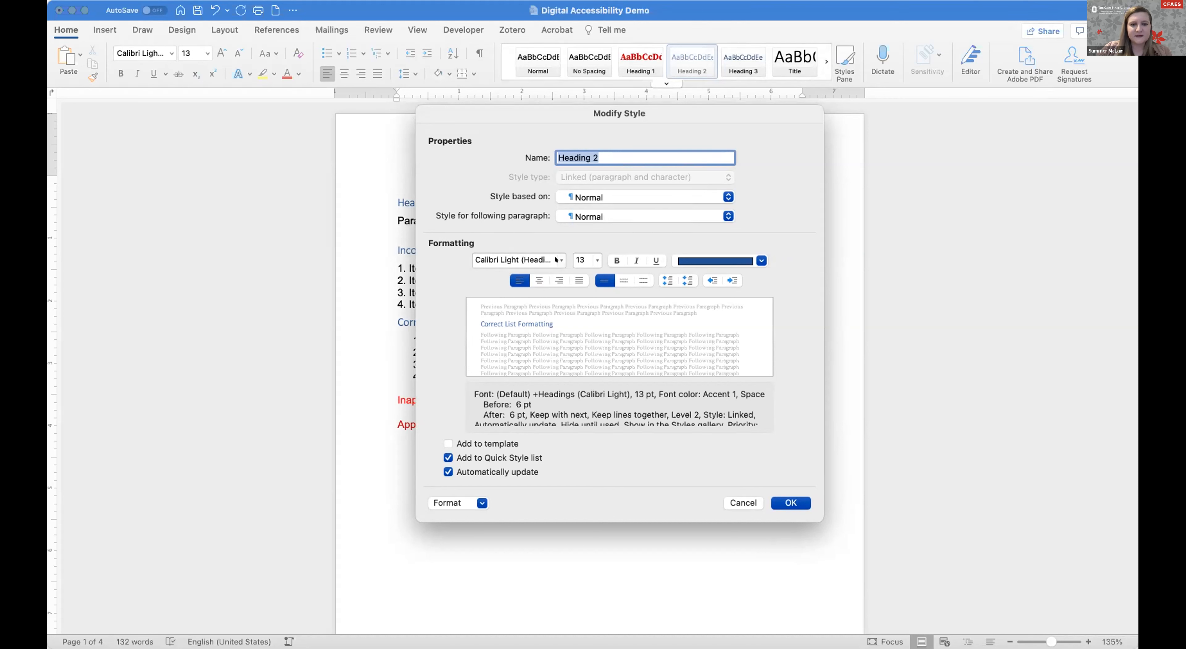
{"action": "left_click", "coordinate": [535, 260]}
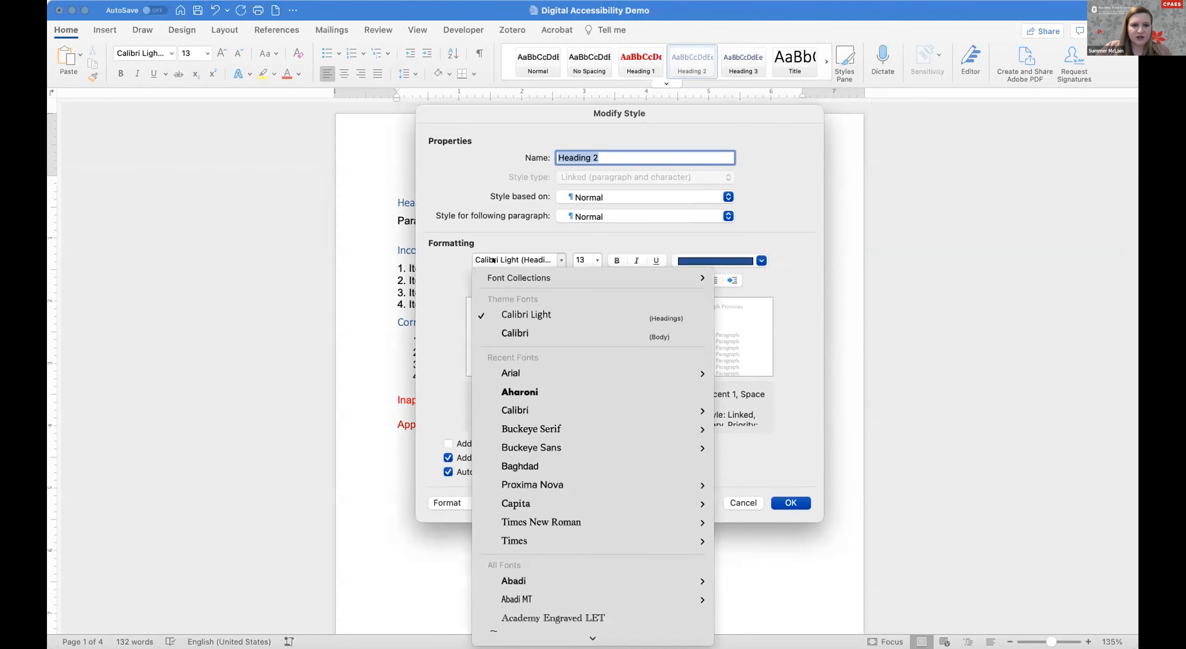
{"action": "mouse_move", "coordinate": [625, 446]}
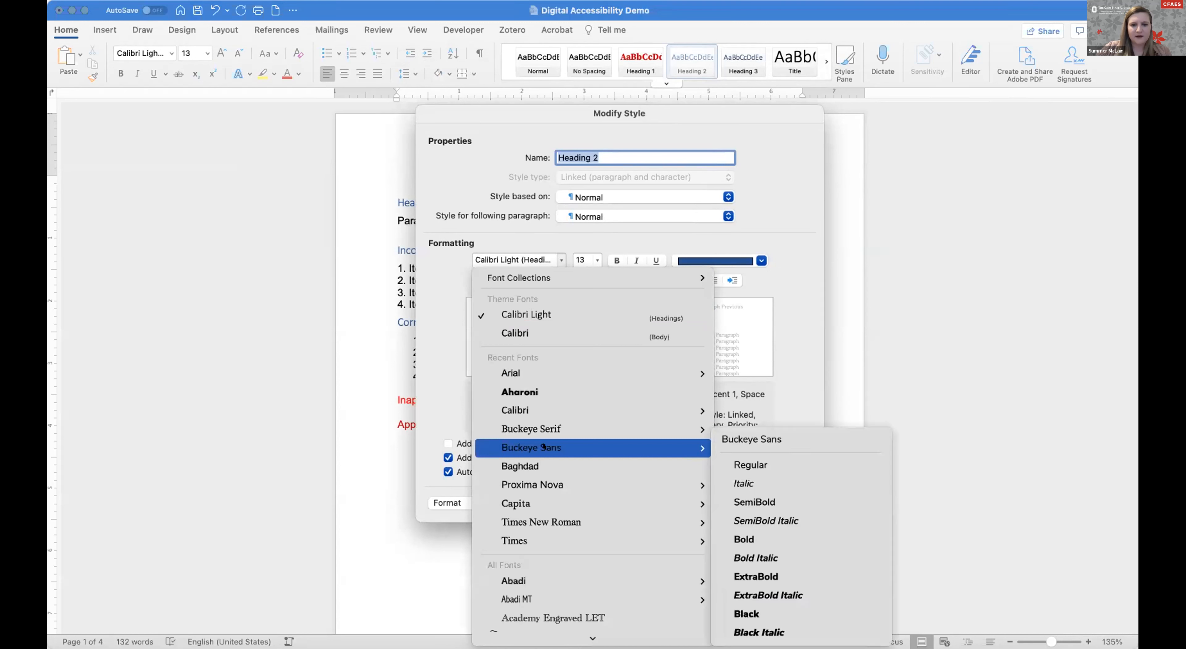
{"action": "left_click", "coordinate": [739, 464]}
{"action": "left_click", "coordinate": [761, 260]}
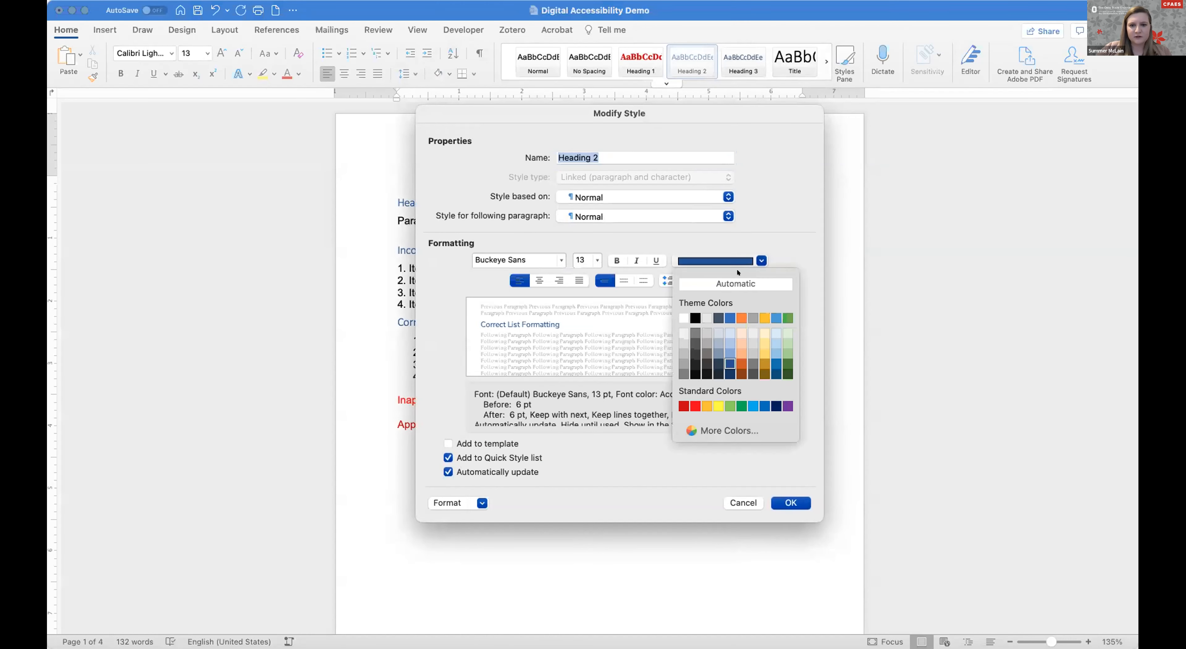
{"action": "left_click", "coordinate": [689, 315]}
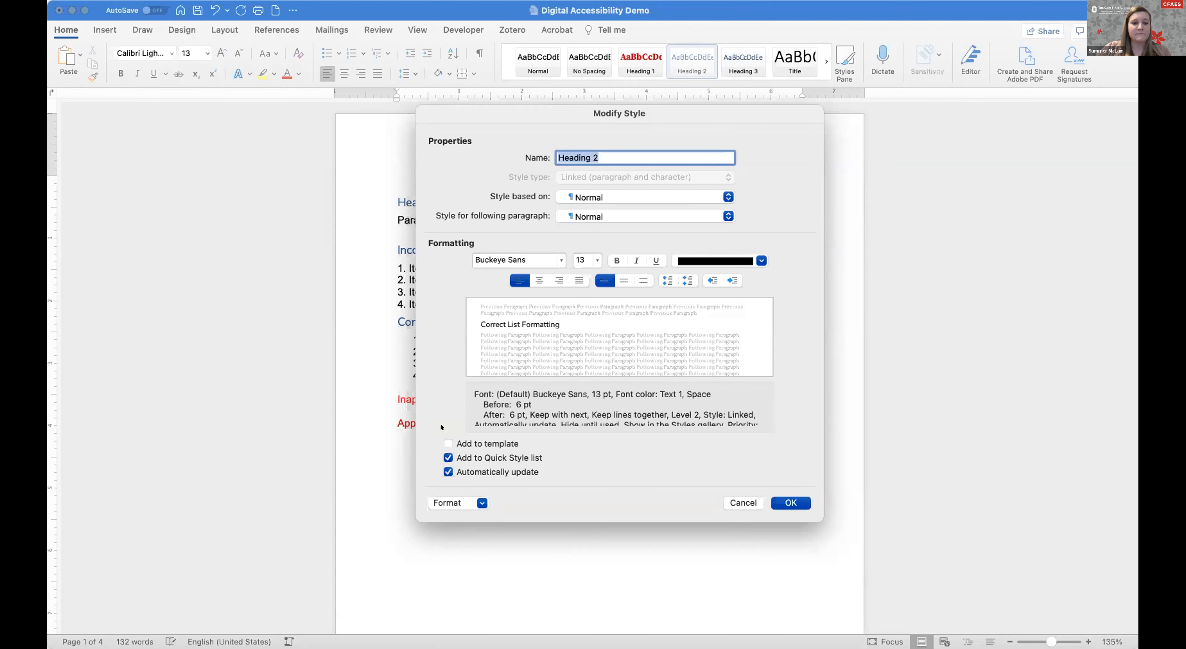
{"action": "left_click", "coordinate": [447, 442]}
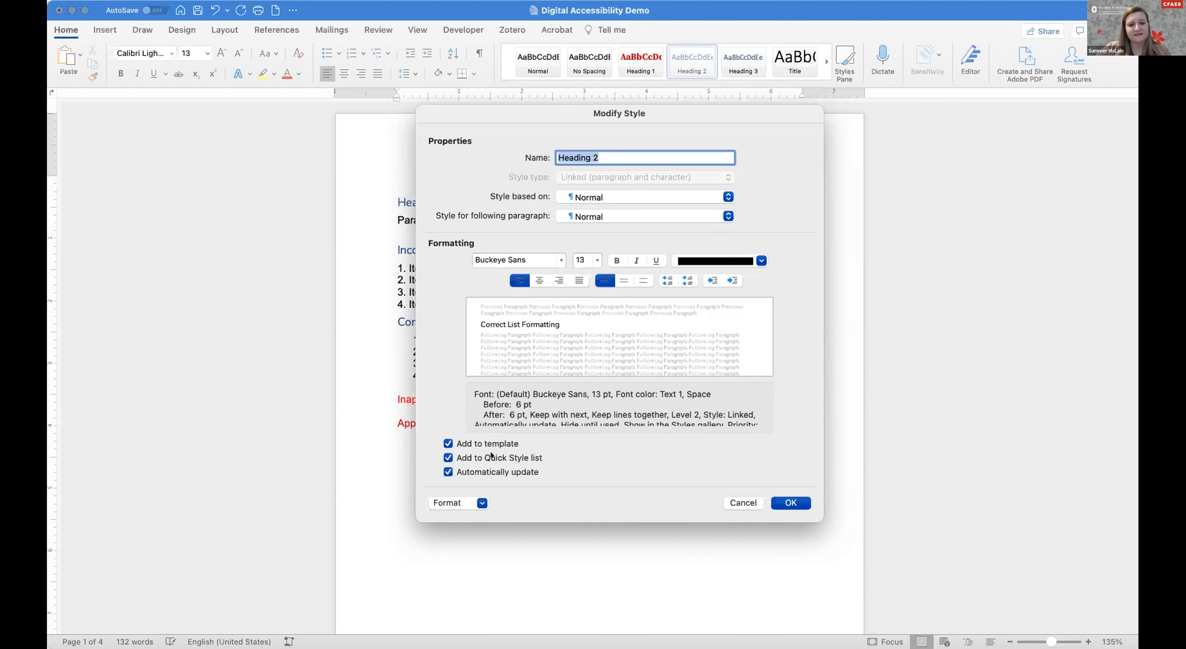
{"action": "left_click", "coordinate": [789, 505]}
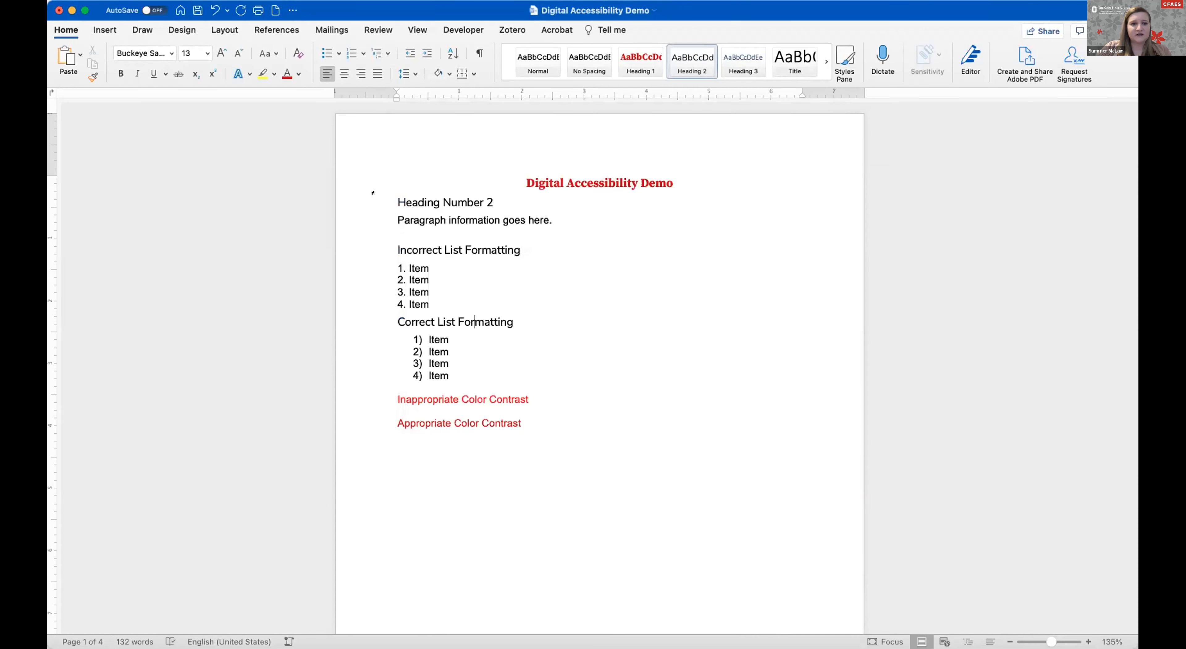
Step: Inspect the modified Heading 2 formatting on the three second-level headings
{"action": "left_click", "coordinate": [396, 193]}
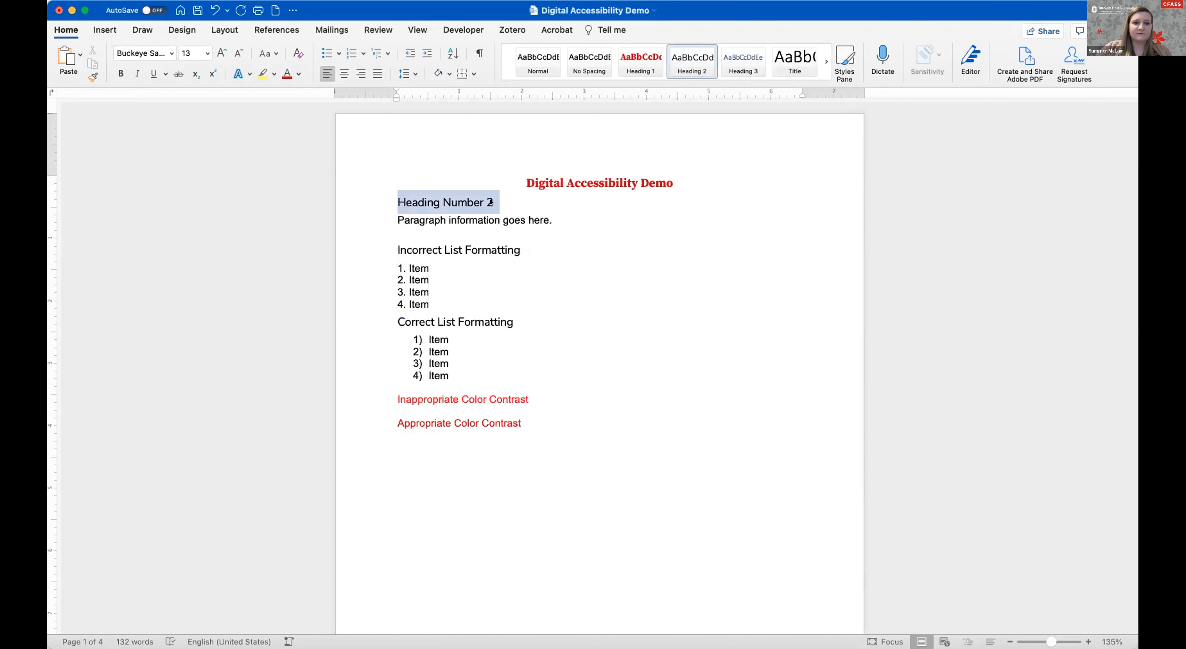
{"action": "left_click", "coordinate": [390, 241]}
{"action": "left_click", "coordinate": [390, 314]}
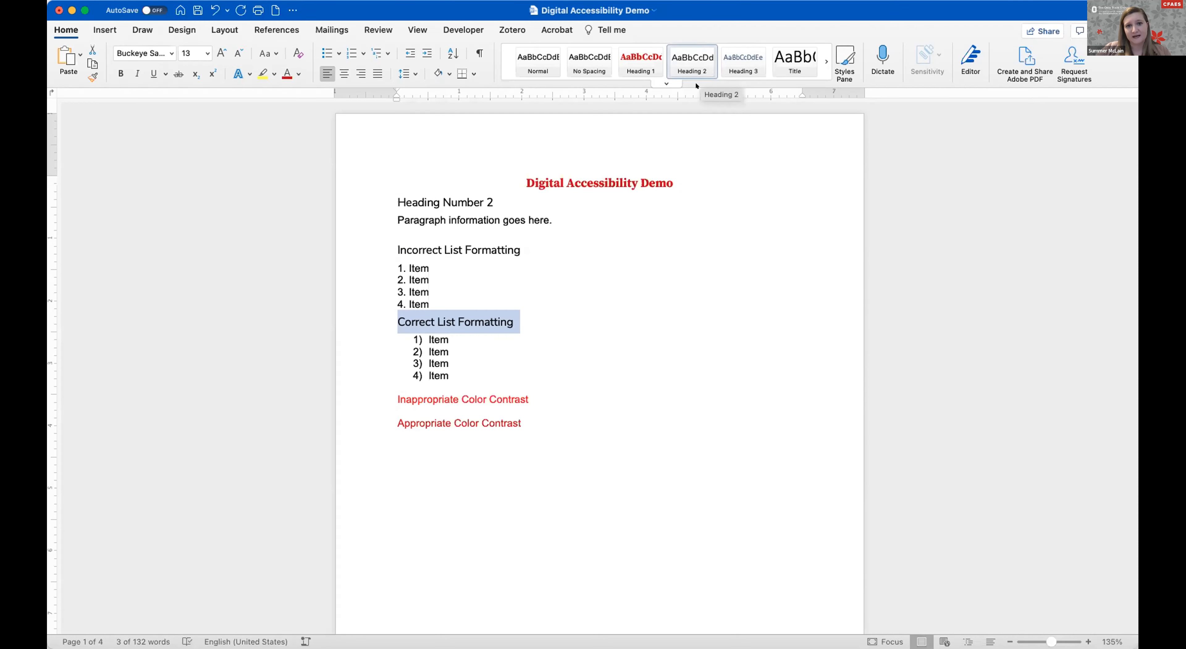
Step: Review the full style gallery and the options available for the Normal style without applying any style
{"action": "left_click", "coordinate": [531, 303]}
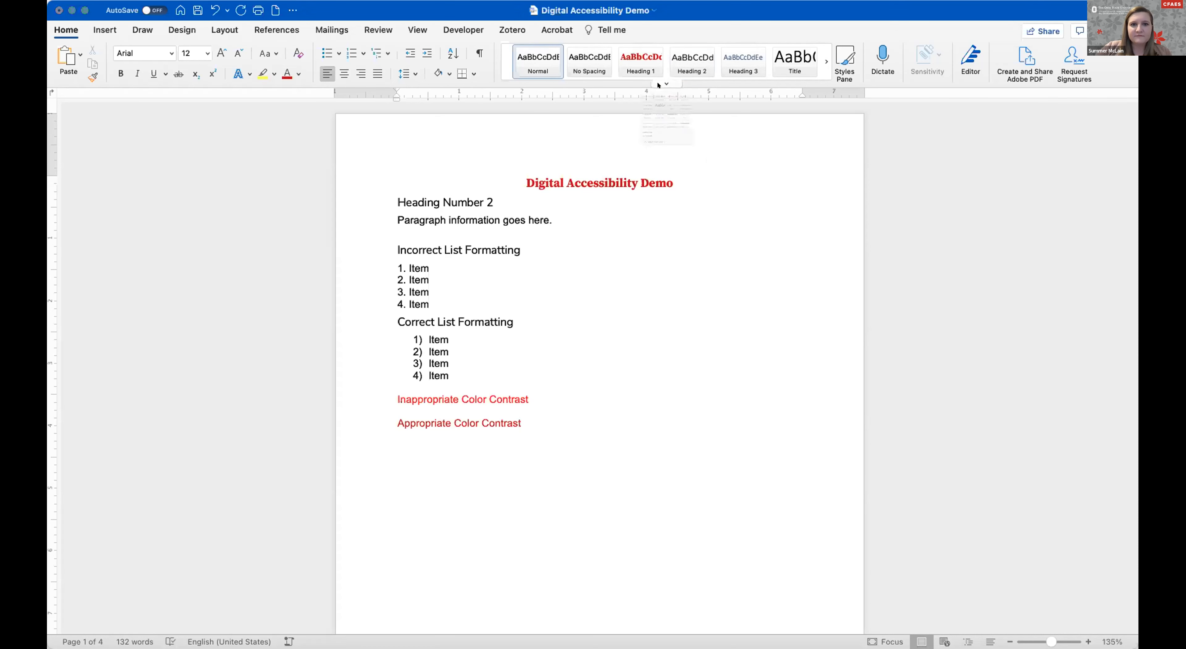
{"action": "left_click", "coordinate": [666, 83]}
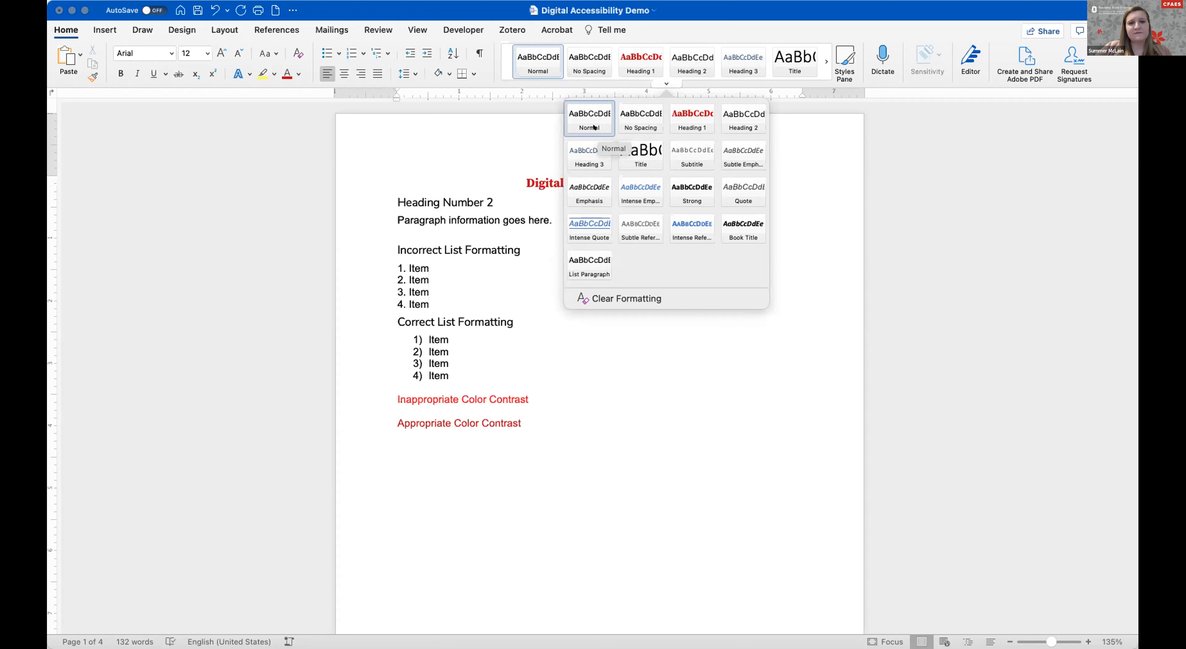
{"action": "right_click", "coordinate": [595, 115]}
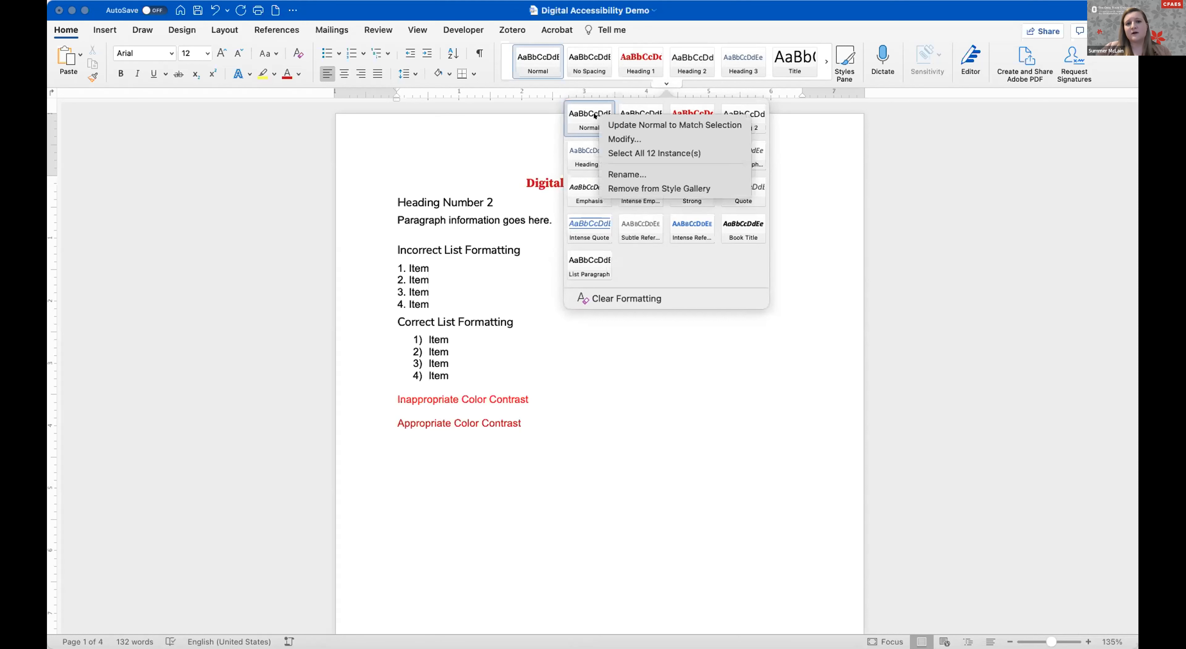
{"action": "left_click", "coordinate": [657, 259]}
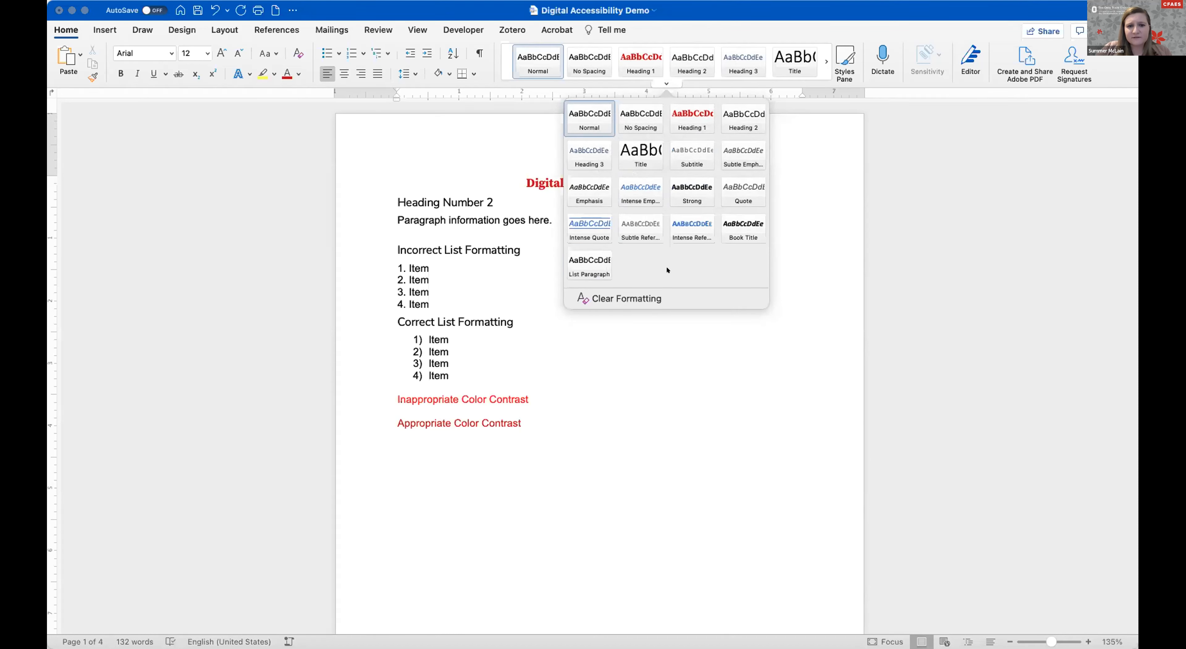
{"action": "left_click", "coordinate": [823, 74]}
{"action": "left_click", "coordinate": [821, 58]}
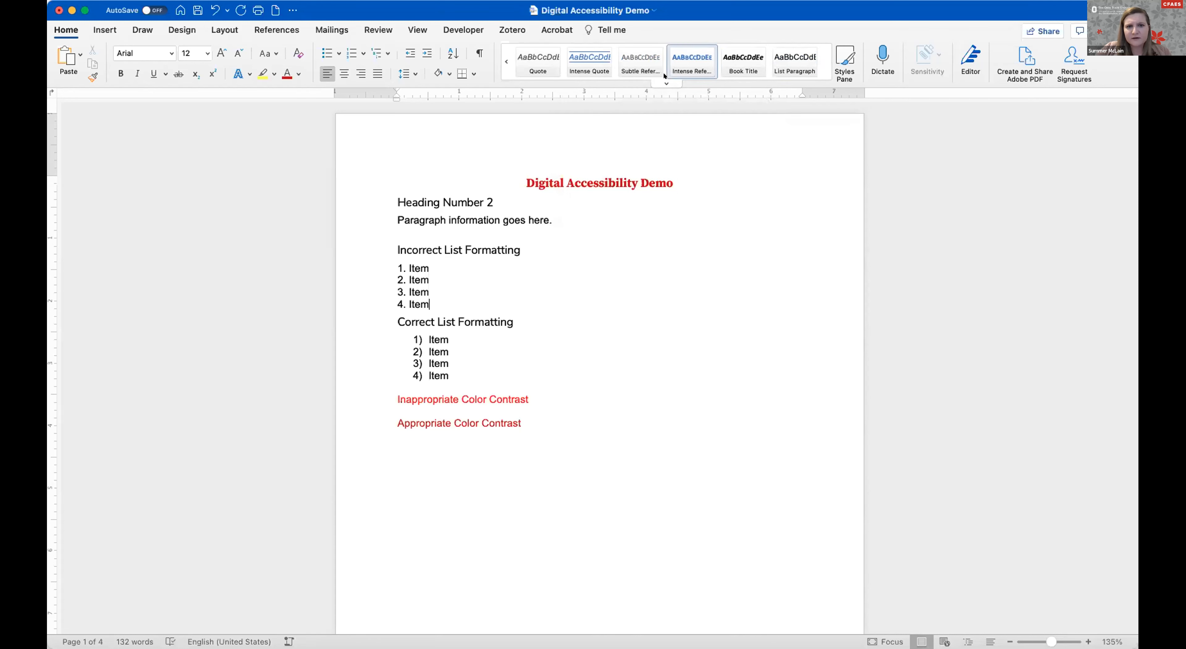
{"action": "left_click", "coordinate": [667, 83]}
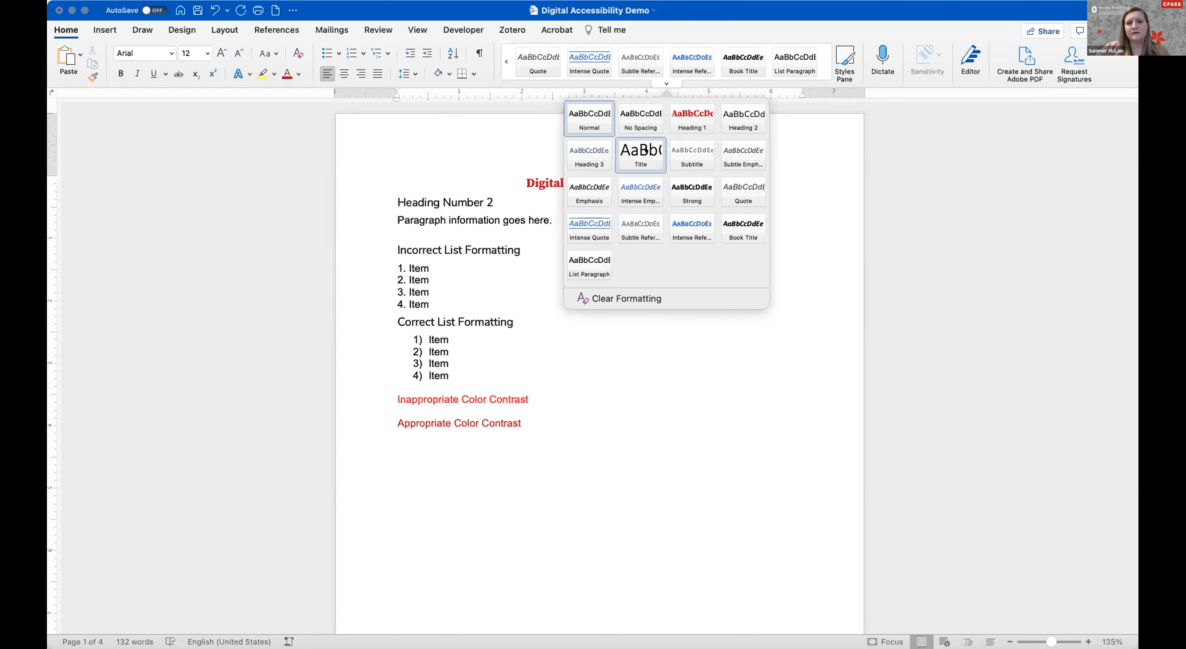
{"action": "left_click", "coordinate": [635, 342]}
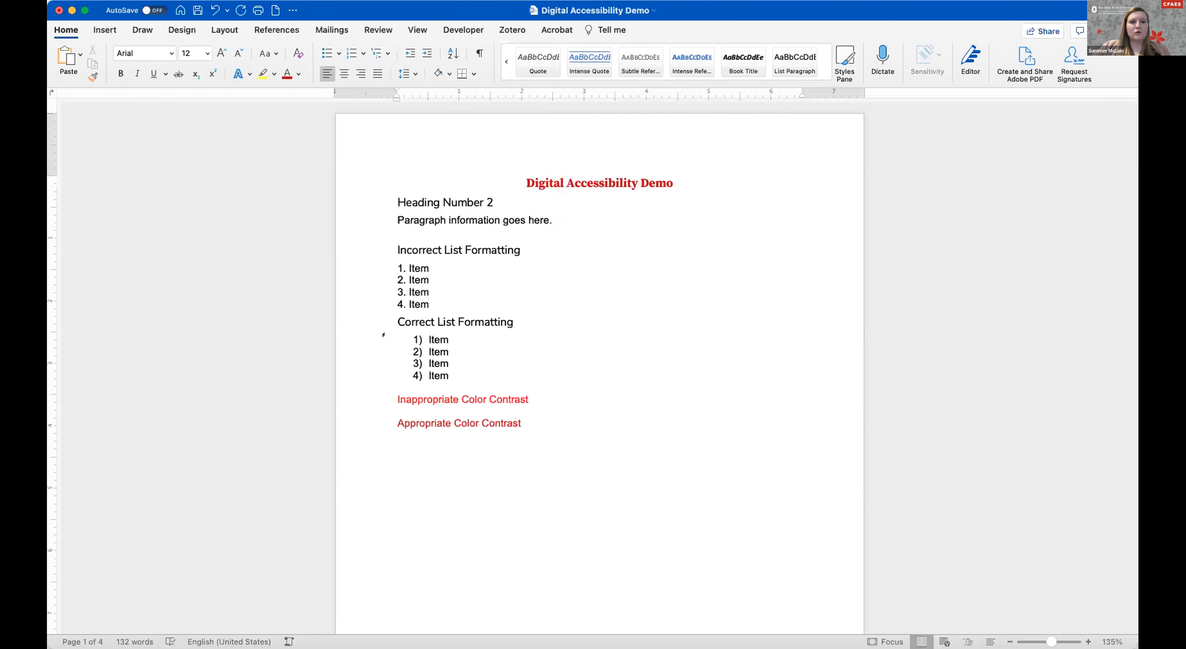
Step: Compare the manually numbered items under "Incorrect List Formatting" with the numbered list under "Correct List Formatting"
{"action": "left_click_drag", "start_coordinate": [390, 241], "coordinate": [465, 376]}
{"action": "left_click", "coordinate": [419, 202]}
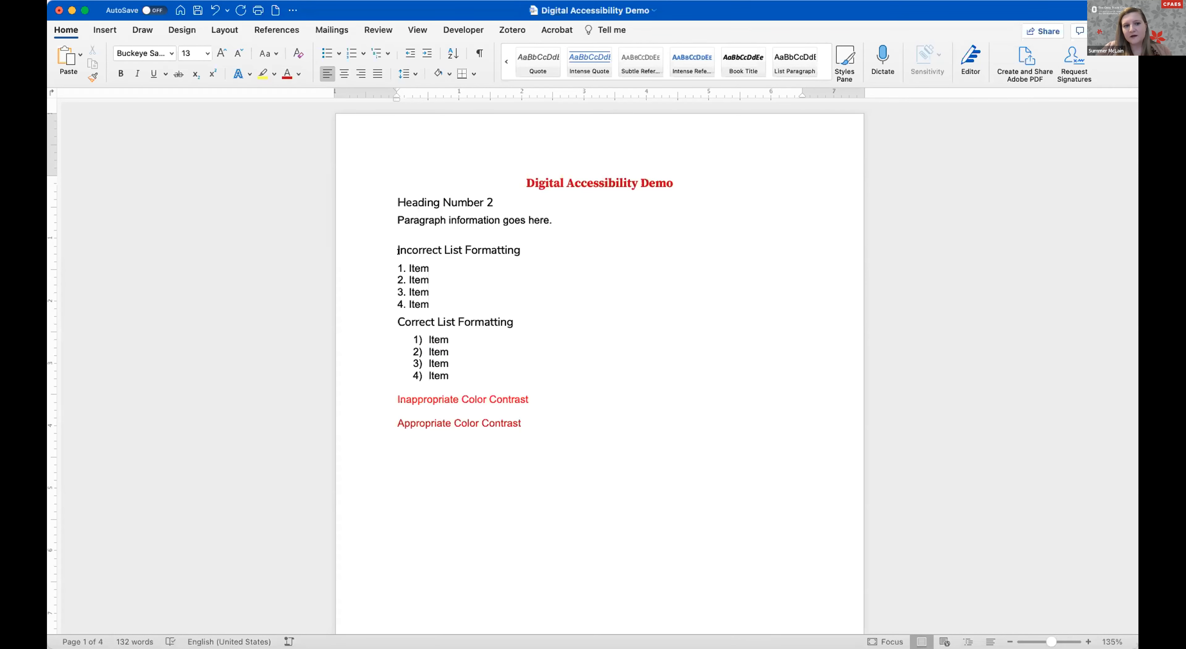
{"action": "left_click_drag", "start_coordinate": [390, 242], "coordinate": [430, 302]}
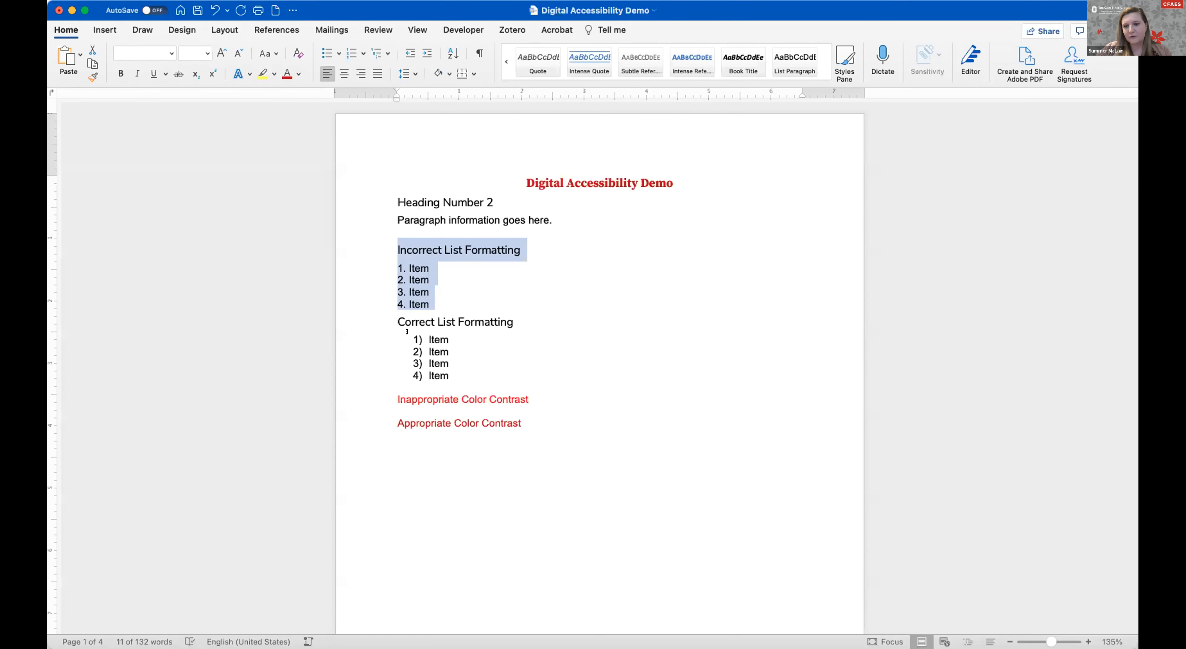
{"action": "left_click", "coordinate": [410, 264]}
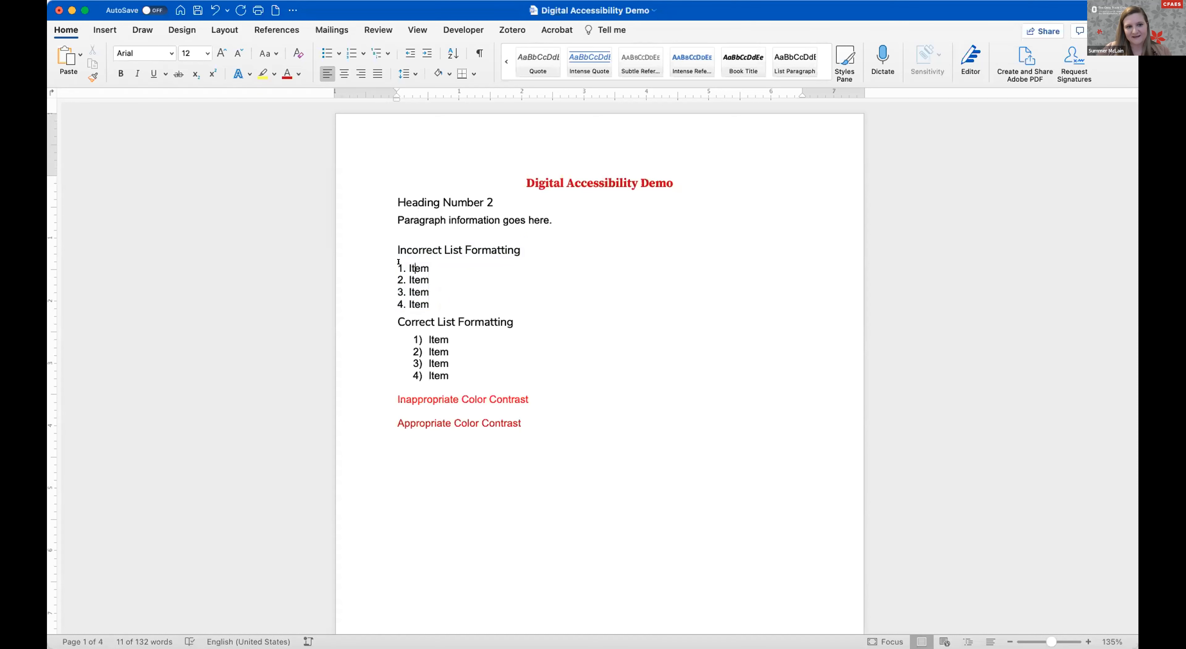
{"action": "triple_click", "coordinate": [397, 263]}
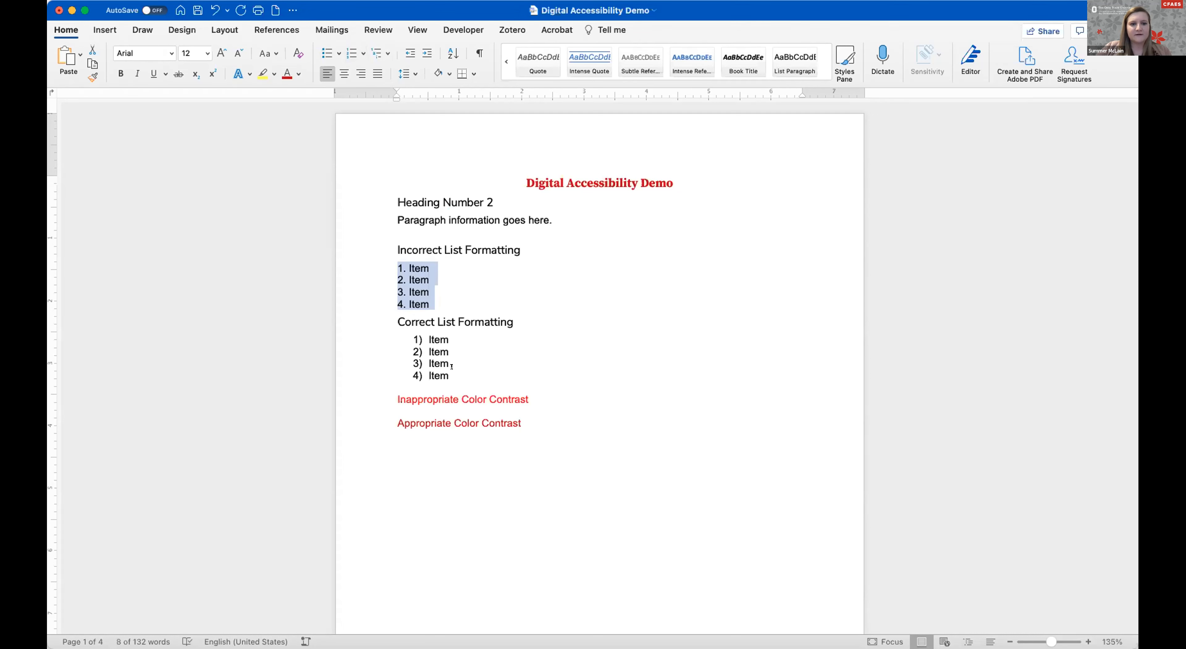
{"action": "left_click_drag", "start_coordinate": [453, 377], "coordinate": [431, 341]}
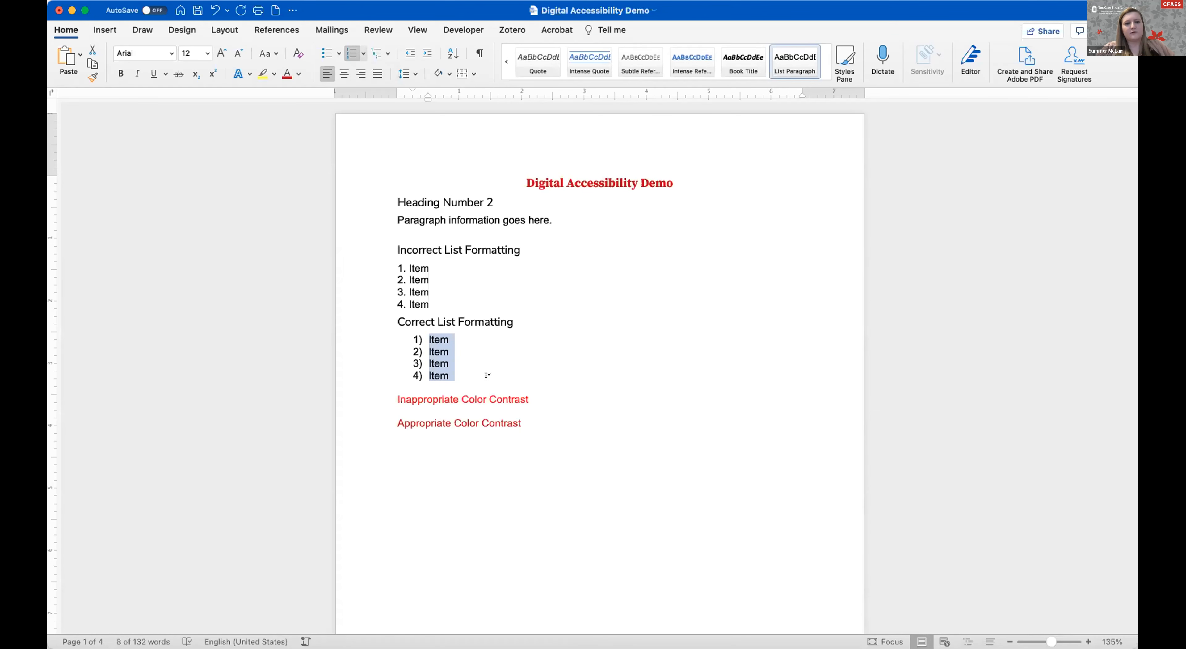
Step: Add a "List" line directly below the correctly formatted list and start an automatic numbered list at 1. beneath it
{"action": "key", "text": "Right"}
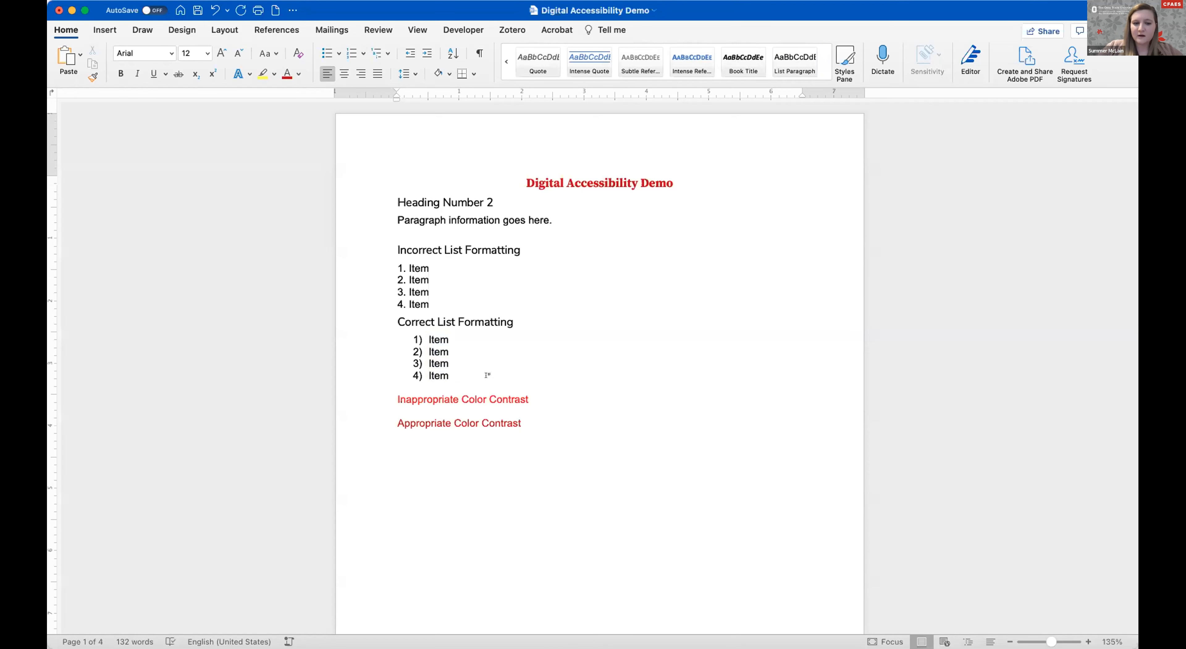
{"action": "key", "text": "Return"}
{"action": "type", "text": "List"}
{"action": "key", "text": "Return"}
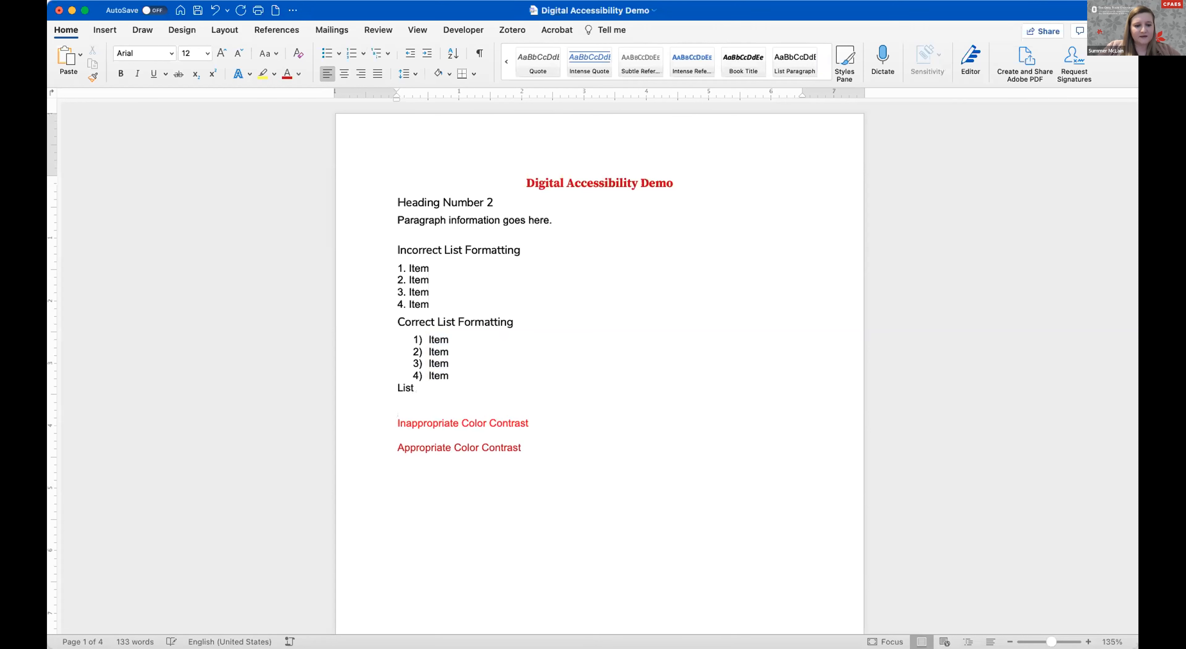
{"action": "type", "text": "1."}
{"action": "key", "text": "Return"}
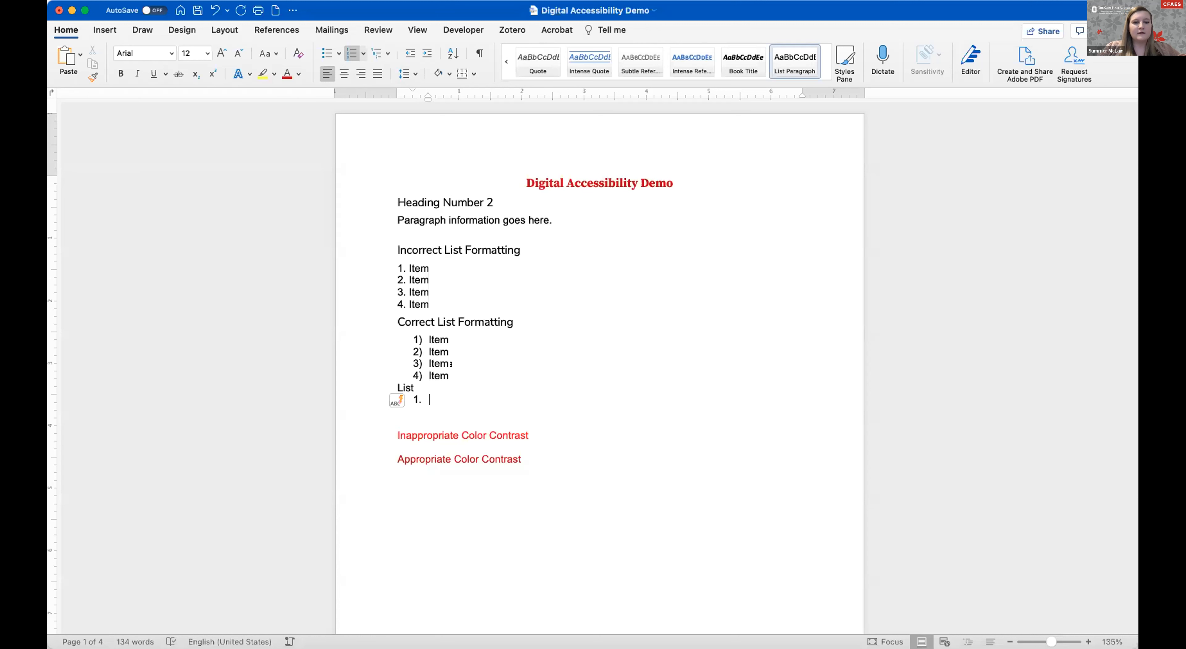
Step: Delete the "List" line, the numbered item beneath it and the extra blank line below the correctly formatted list
{"action": "left_click", "coordinate": [372, 381]}
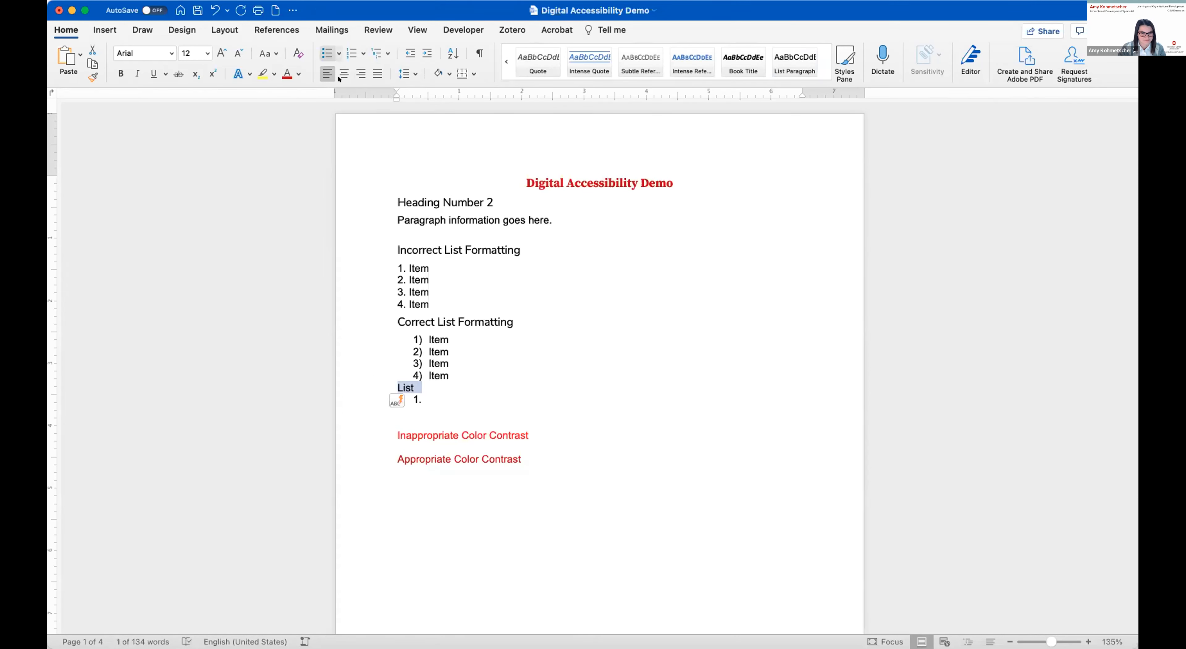
{"action": "left_click", "coordinate": [450, 387]}
{"action": "left_click", "coordinate": [428, 398]}
{"action": "key", "text": "BackSpace"}
{"action": "key", "text": "BackSpace"}
{"action": "key", "text": "BackSpace"}
{"action": "key", "text": "BackSpace"}
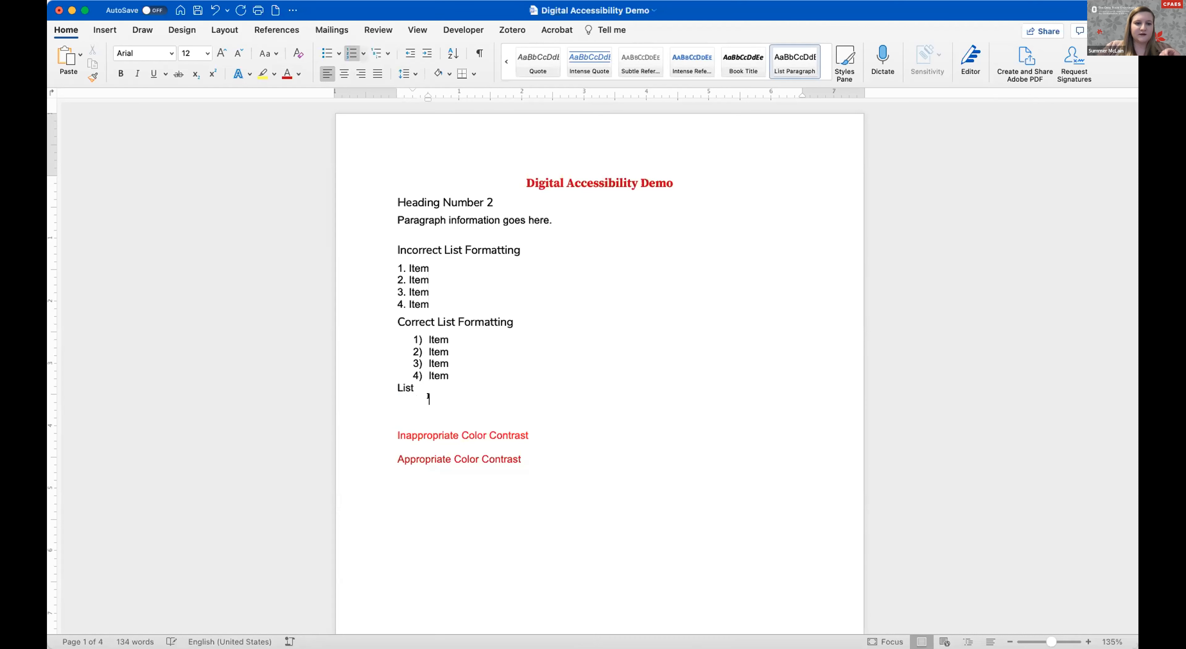
{"action": "key", "text": "BackSpace"}
{"action": "key", "text": "BackSpace"}
{"action": "key", "text": "BackSpace"}
{"action": "key", "text": "BackSpace"}
{"action": "key", "text": "BackSpace"}
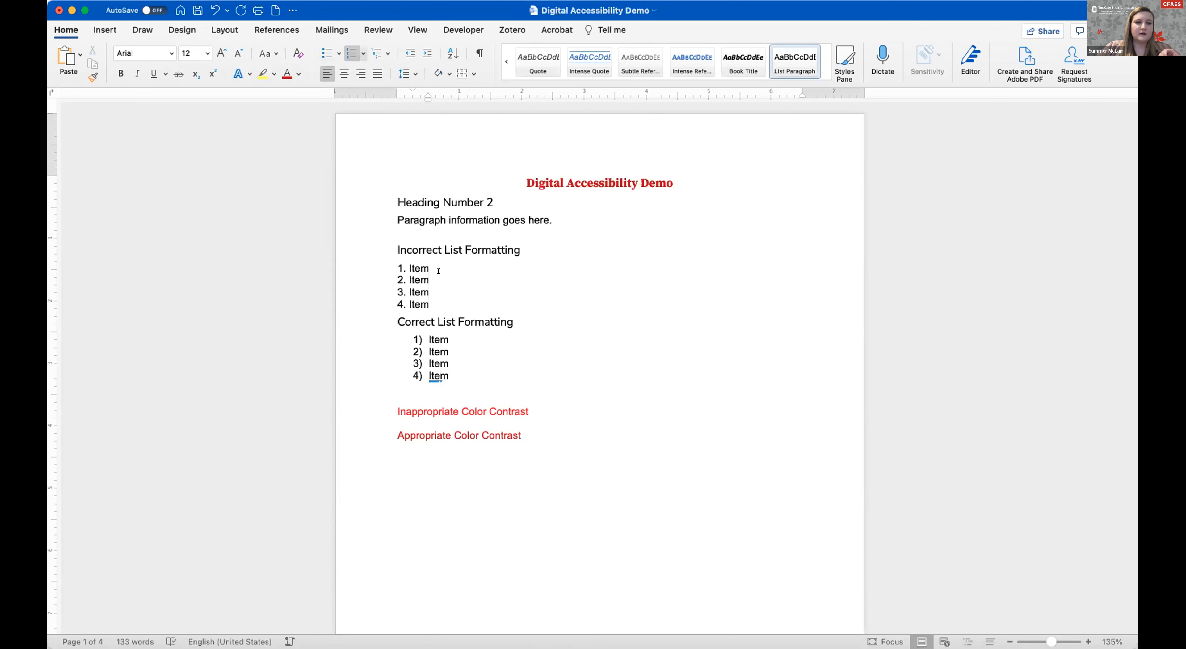
{"action": "left_click_drag", "start_coordinate": [433, 302], "coordinate": [397, 264]}
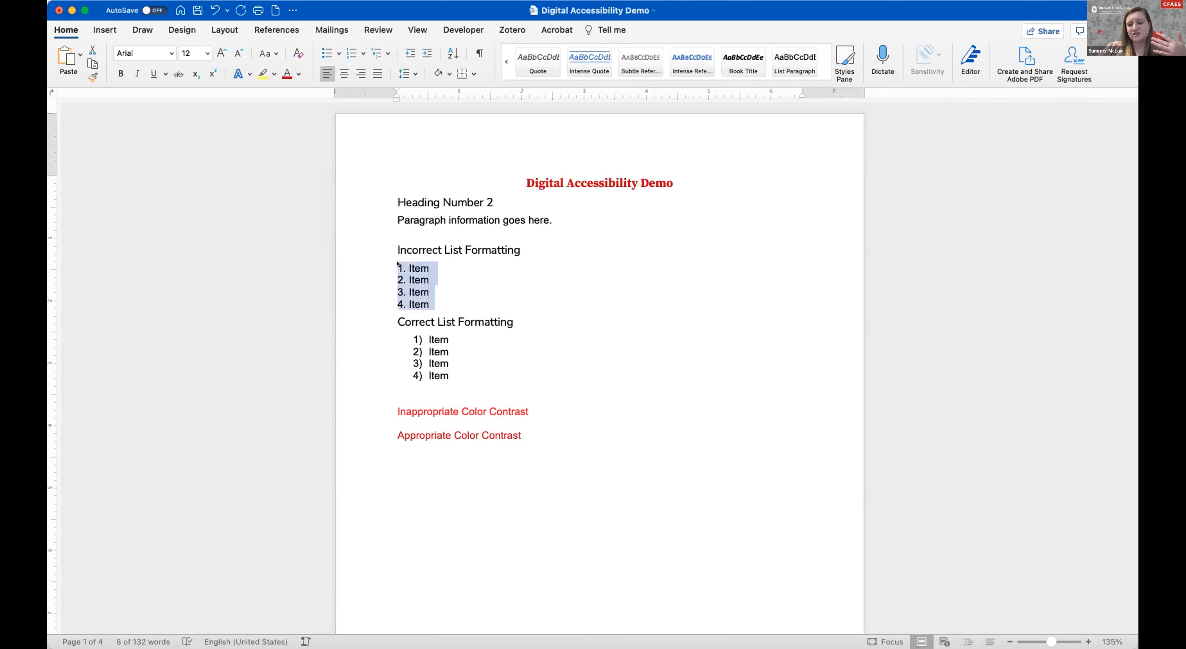
{"action": "left_click", "coordinate": [417, 387]}
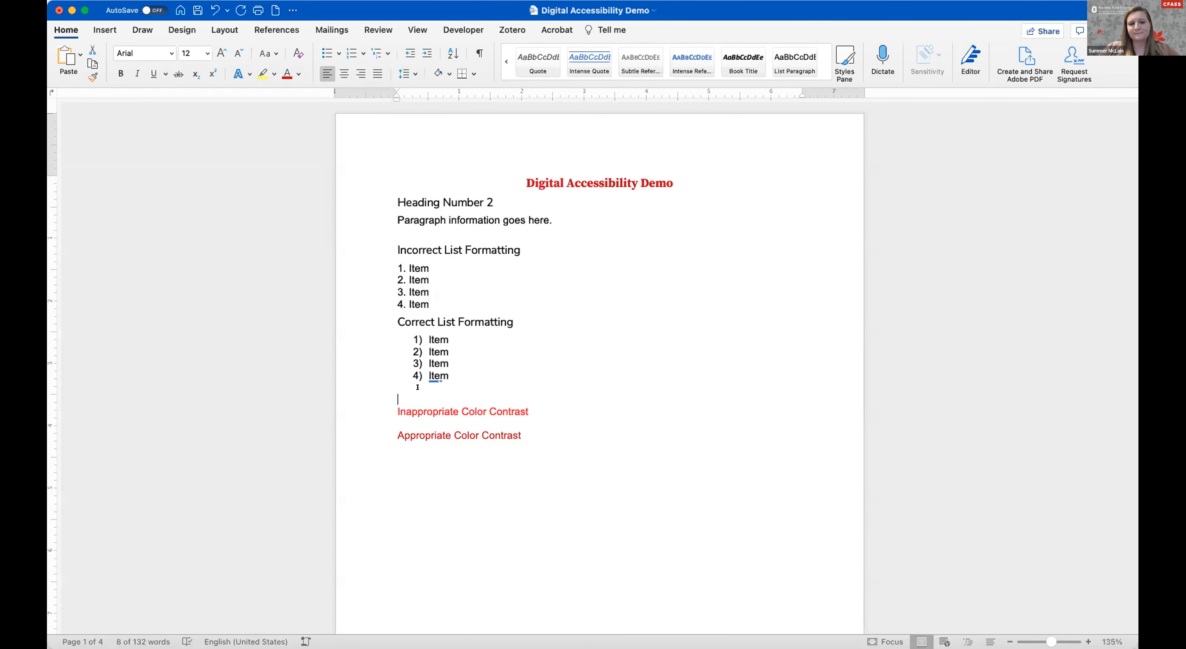
{"action": "key", "text": "BackSpace"}
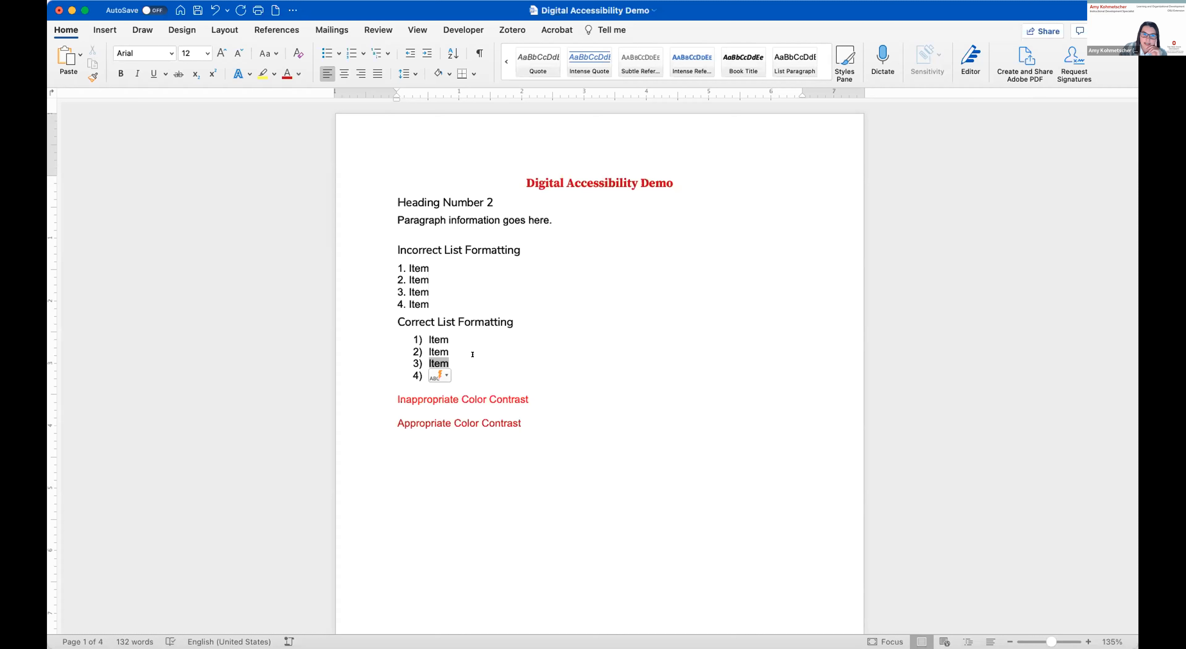
Step: Add an "Unordered list" line below the correctly formatted numbered list, separated from it by a blank line
{"action": "left_click", "coordinate": [469, 374]}
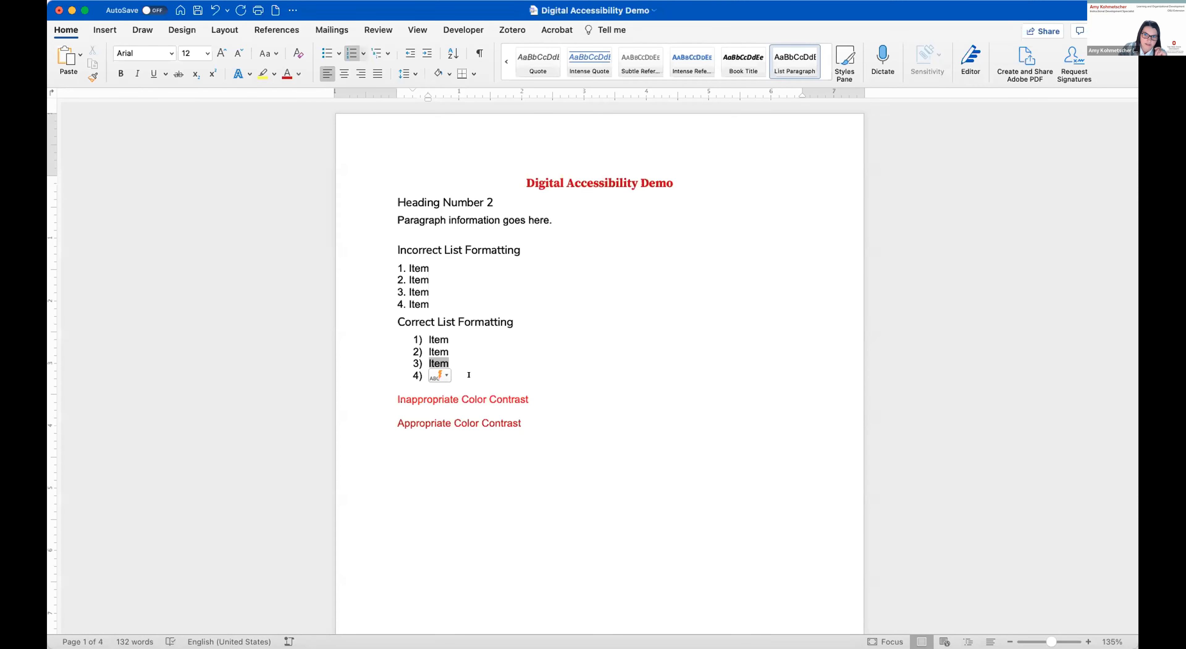
{"action": "key", "text": "Return"}
{"action": "key", "text": "Return"}
{"action": "key", "text": "Return"}
{"action": "type", "text": "Unordered list"}
{"action": "key", "text": "Return"}
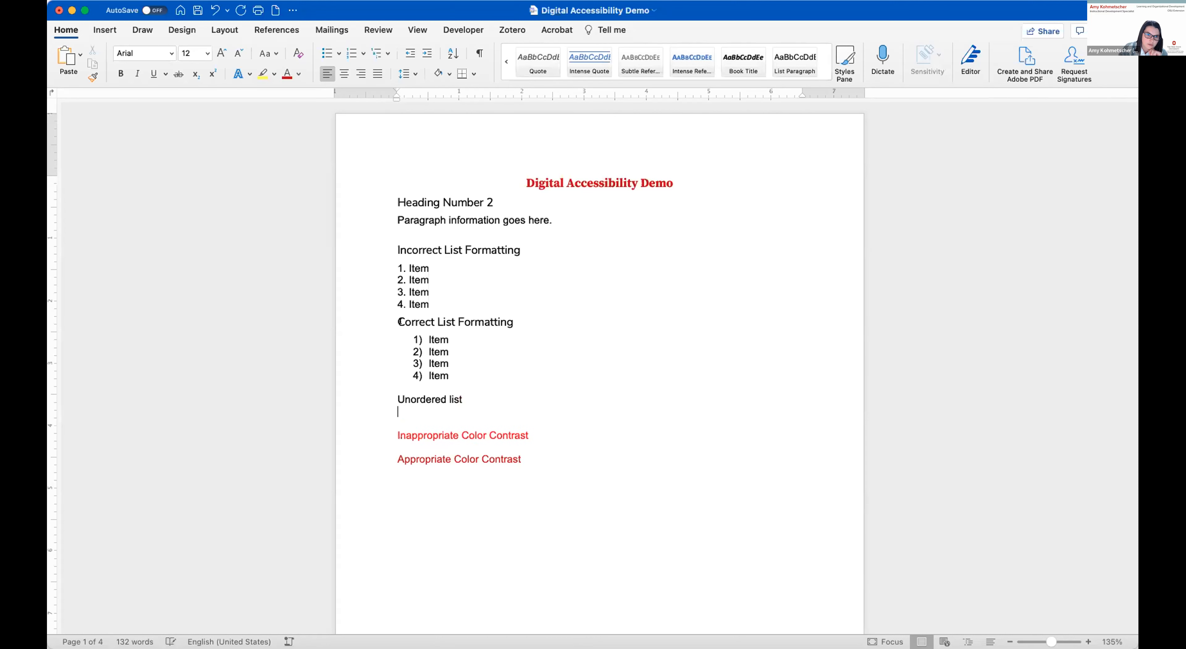
Step: Create a dash-bulleted list under "Unordered list" with the items "Random item" and "Item also"
{"action": "left_click", "coordinate": [321, 49]}
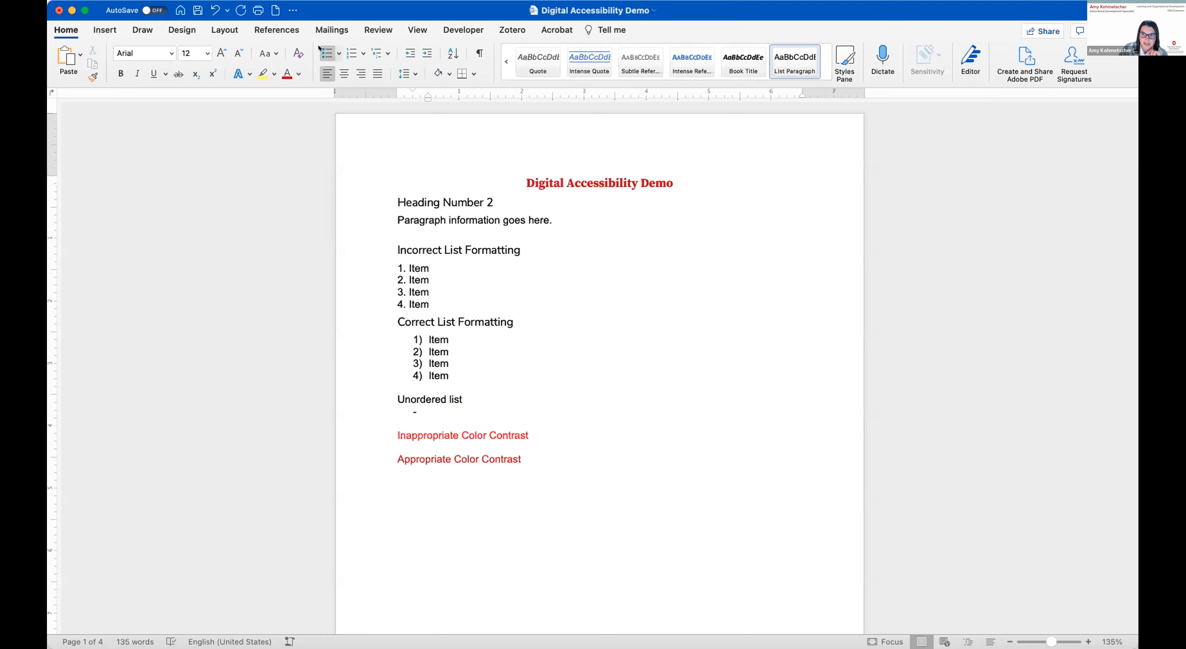
{"action": "type", "text": "Random item"}
{"action": "key", "text": "Return"}
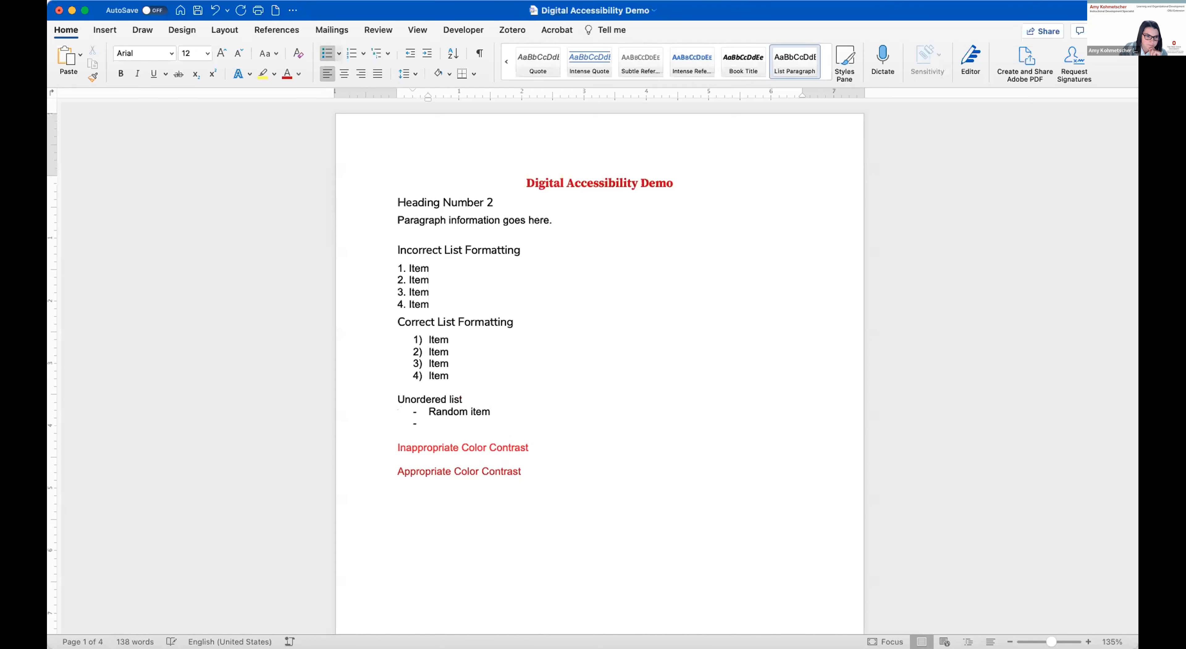
{"action": "type", "text": "Item also"}
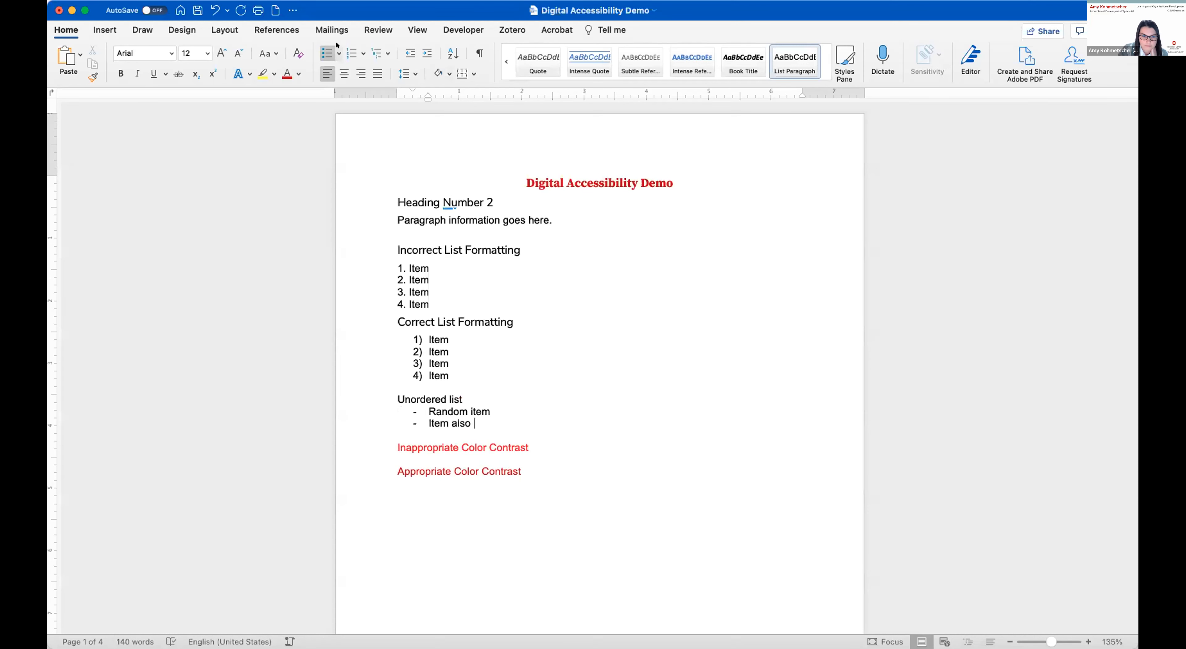
Step: Compare the red text of the "Inappropriate Color Contrast" line with that of the "Appropriate Color Contrast" line
{"action": "scroll", "coordinate": [572, 507], "scroll_direction": "down", "scroll_amount": 5}
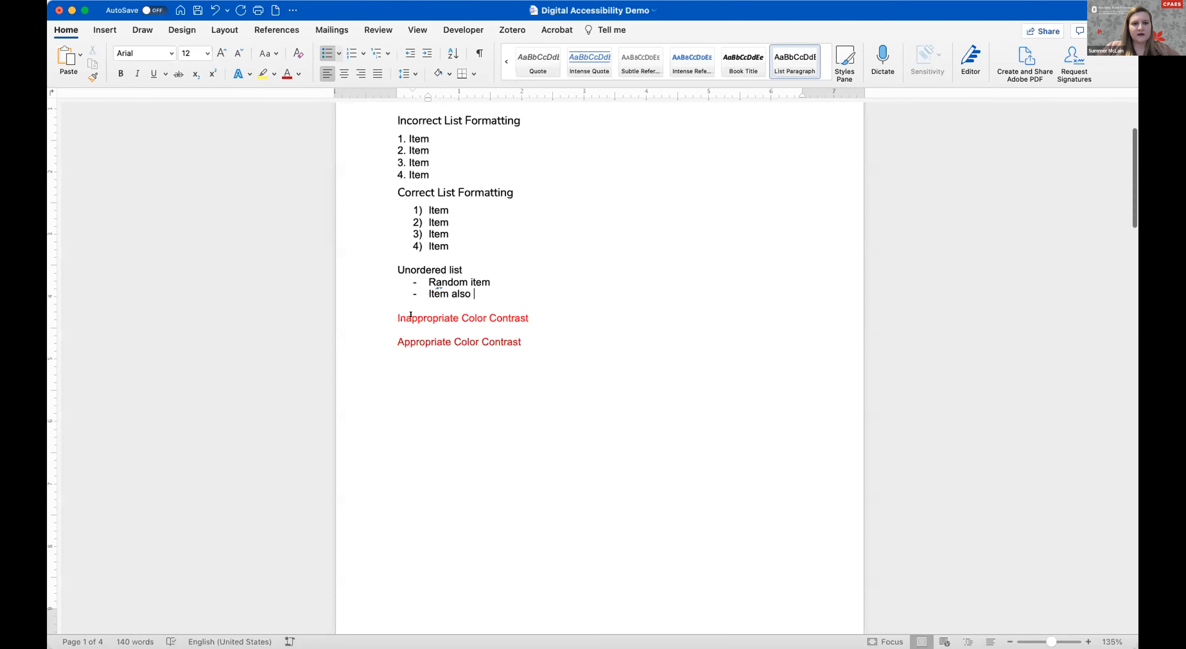
{"action": "key", "text": "Down"}
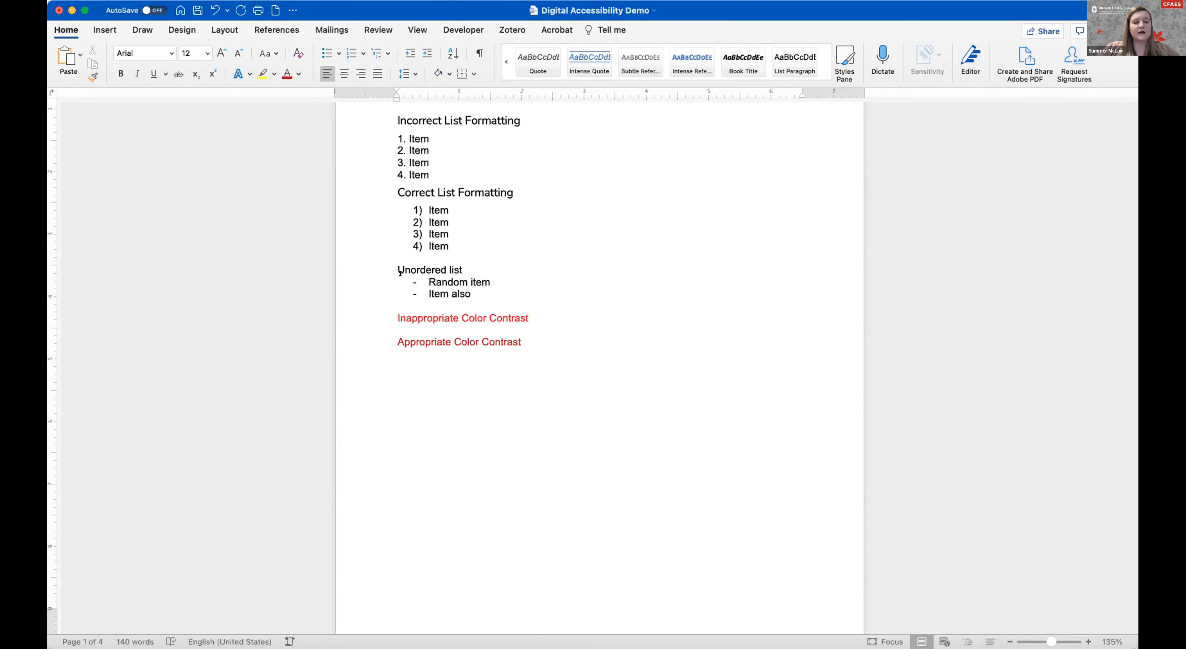
{"action": "left_click_drag", "start_coordinate": [530, 337], "coordinate": [371, 314]}
{"action": "left_click", "coordinate": [441, 409]}
{"action": "left_click_drag", "start_coordinate": [438, 313], "coordinate": [527, 315]}
{"action": "left_click", "coordinate": [520, 317]}
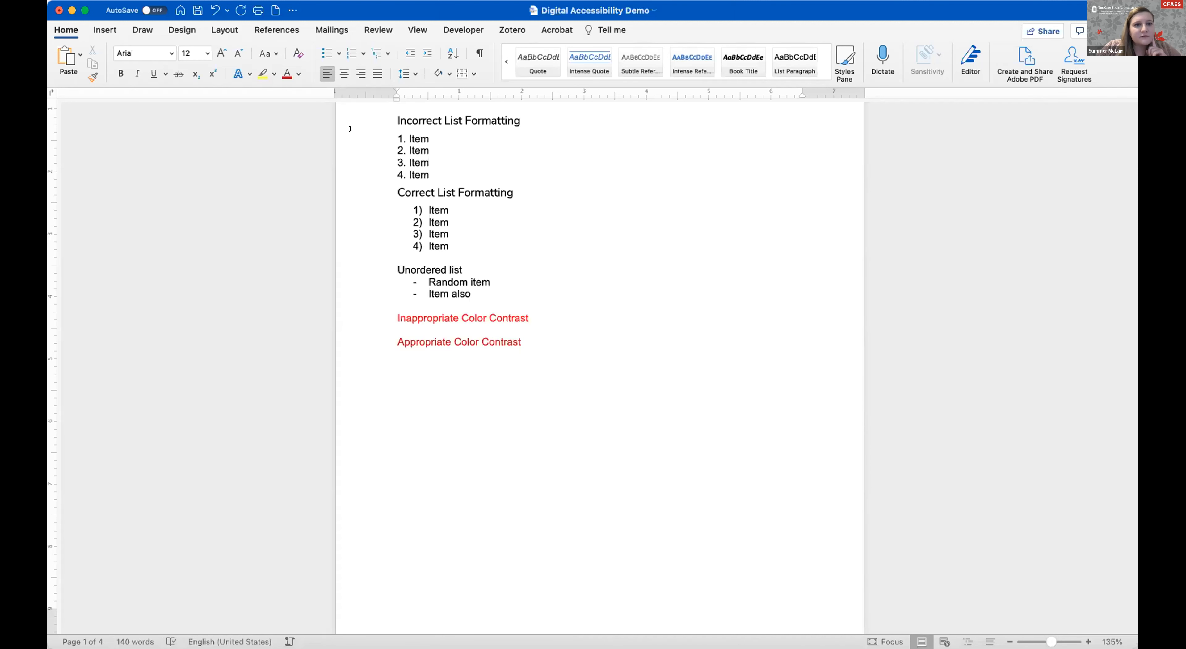
{"action": "left_click_drag", "start_coordinate": [523, 343], "coordinate": [382, 315]}
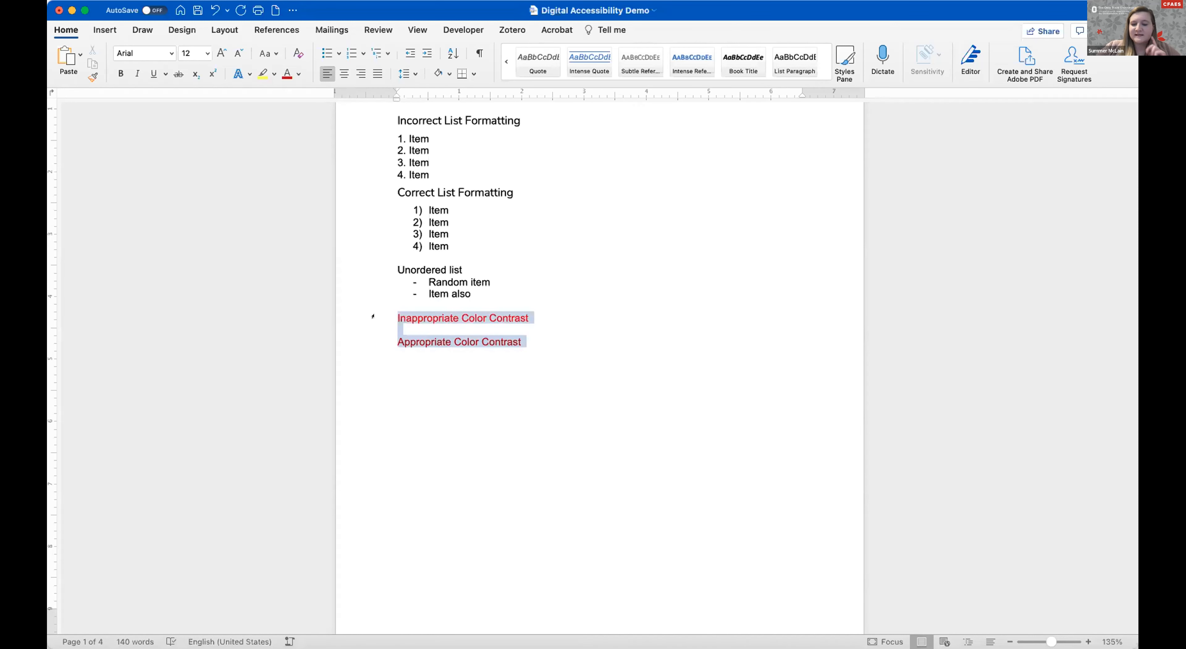
{"action": "left_click", "coordinate": [462, 395]}
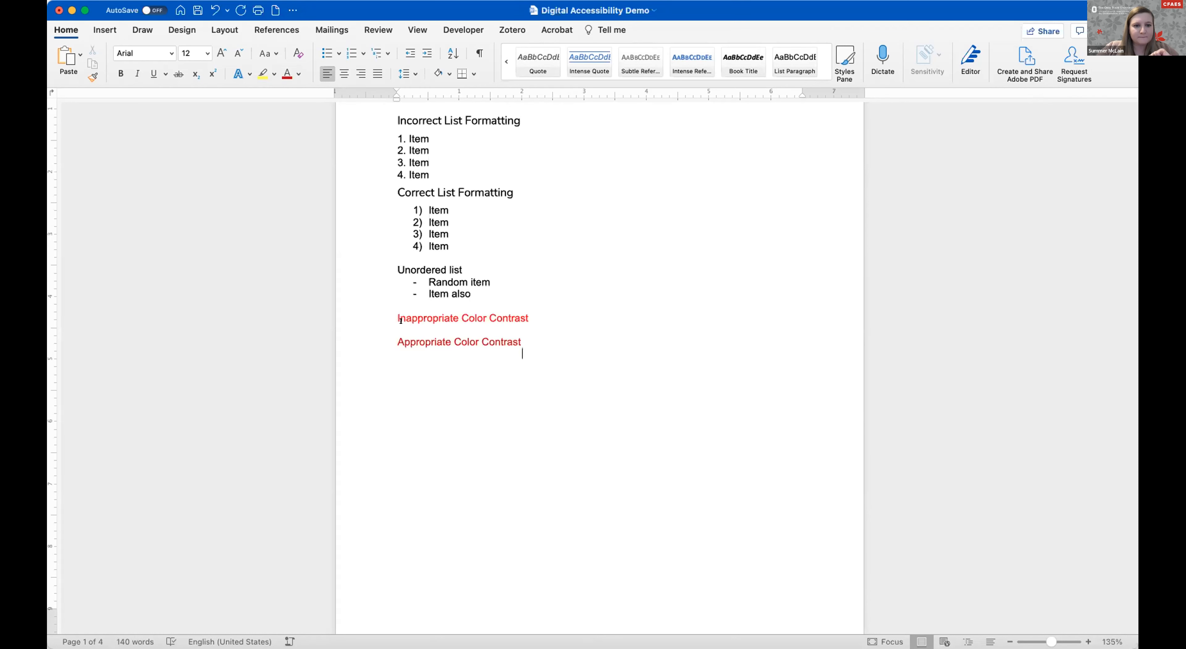
{"action": "left_click_drag", "start_coordinate": [429, 311], "coordinate": [529, 313]}
{"action": "left_click", "coordinate": [534, 337]}
{"action": "left_click", "coordinate": [533, 315]}
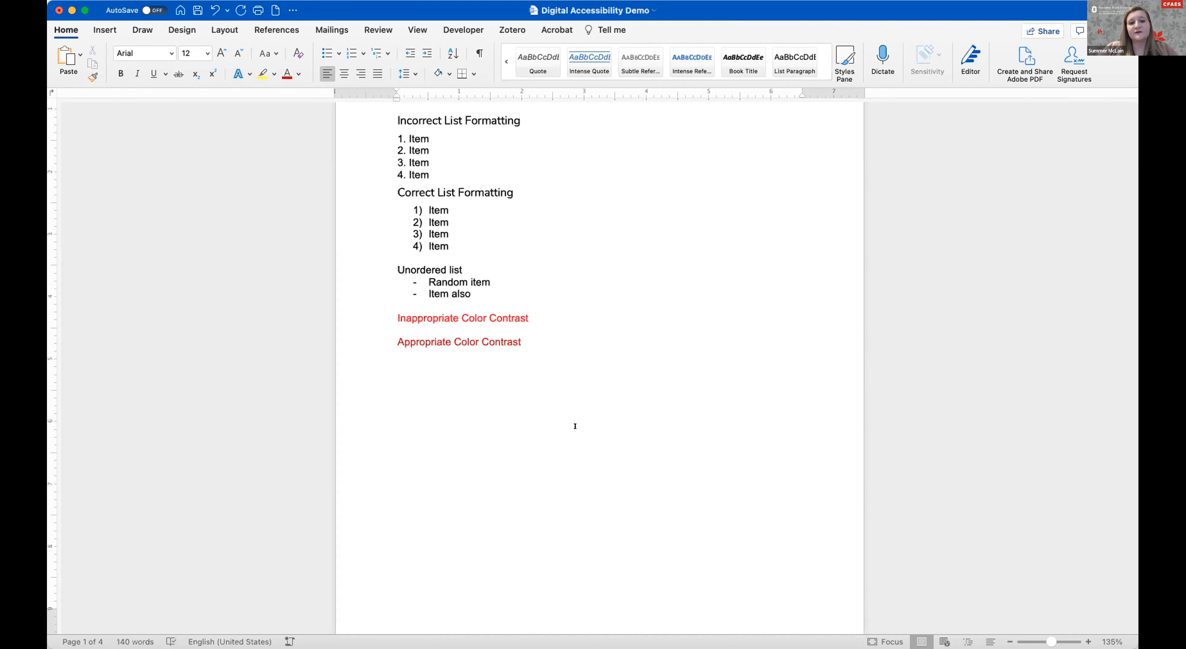
{"action": "left_click_drag", "start_coordinate": [531, 342], "coordinate": [400, 342]}
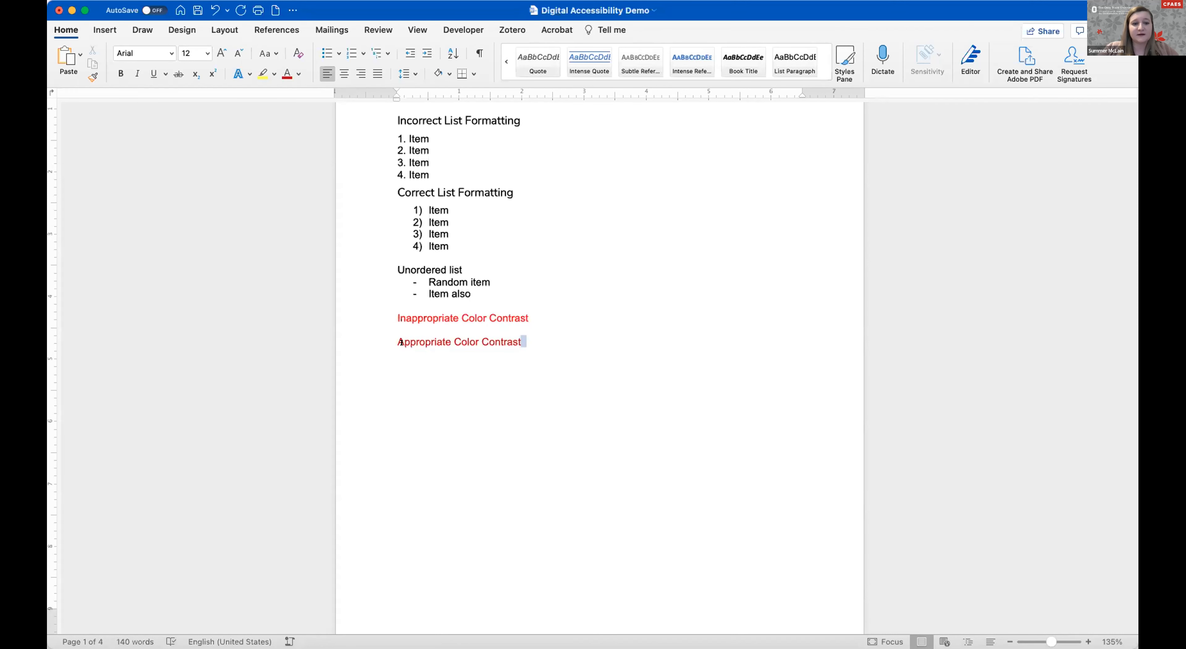
Step: Run the accessibility check, locate the text flagged under "Hard-to-read text contrast", and close the inspection results
{"action": "left_click", "coordinate": [377, 28]}
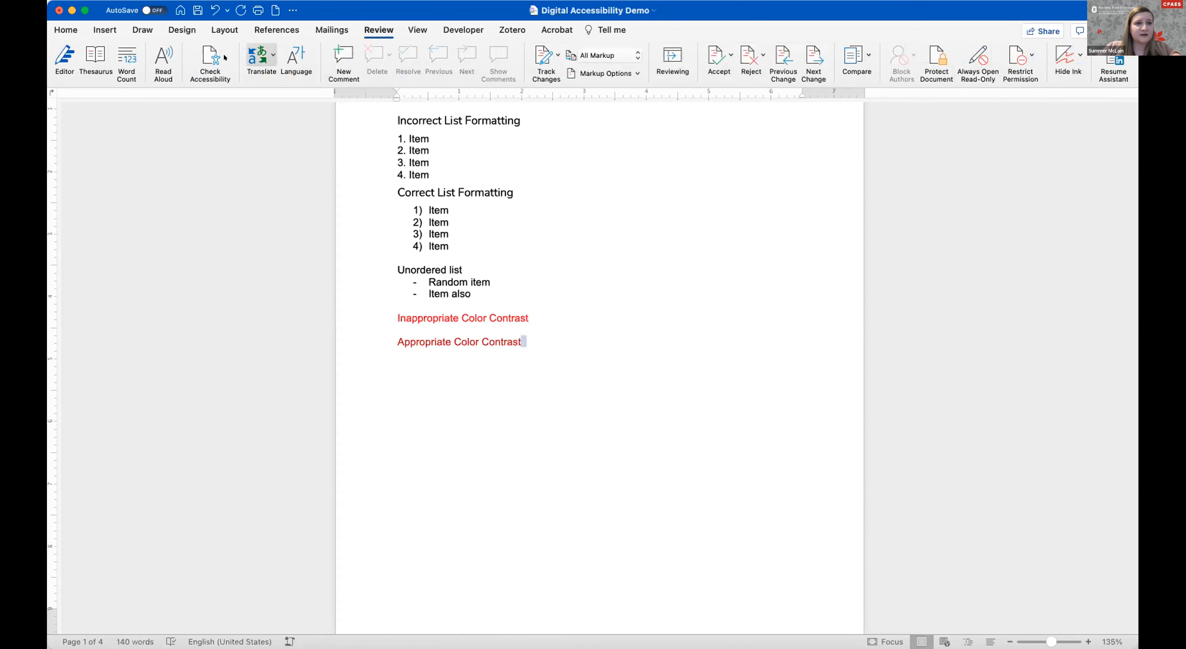
{"action": "left_click", "coordinate": [207, 57]}
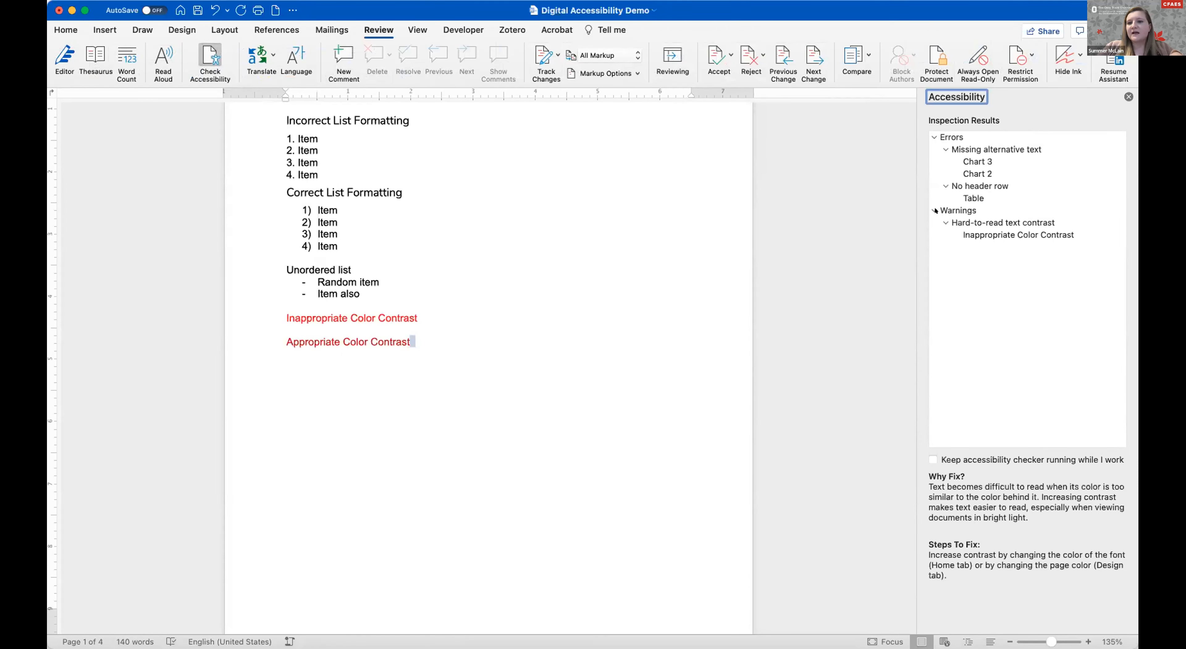
{"action": "left_click", "coordinate": [1005, 226]}
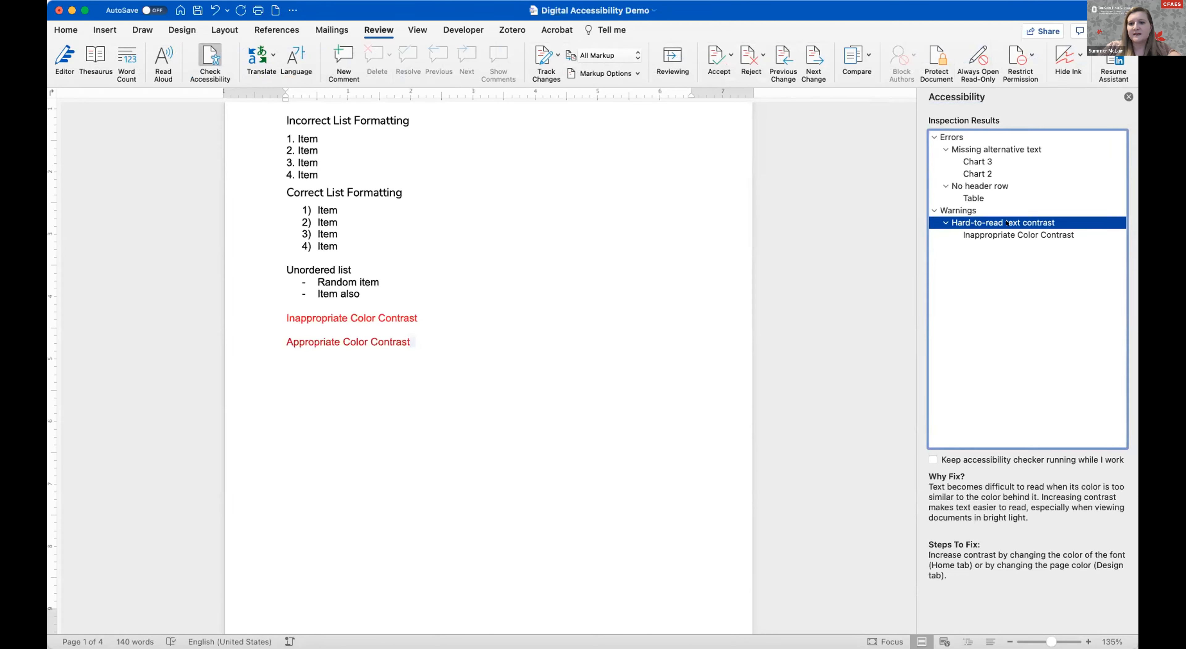
{"action": "left_click", "coordinate": [1006, 236]}
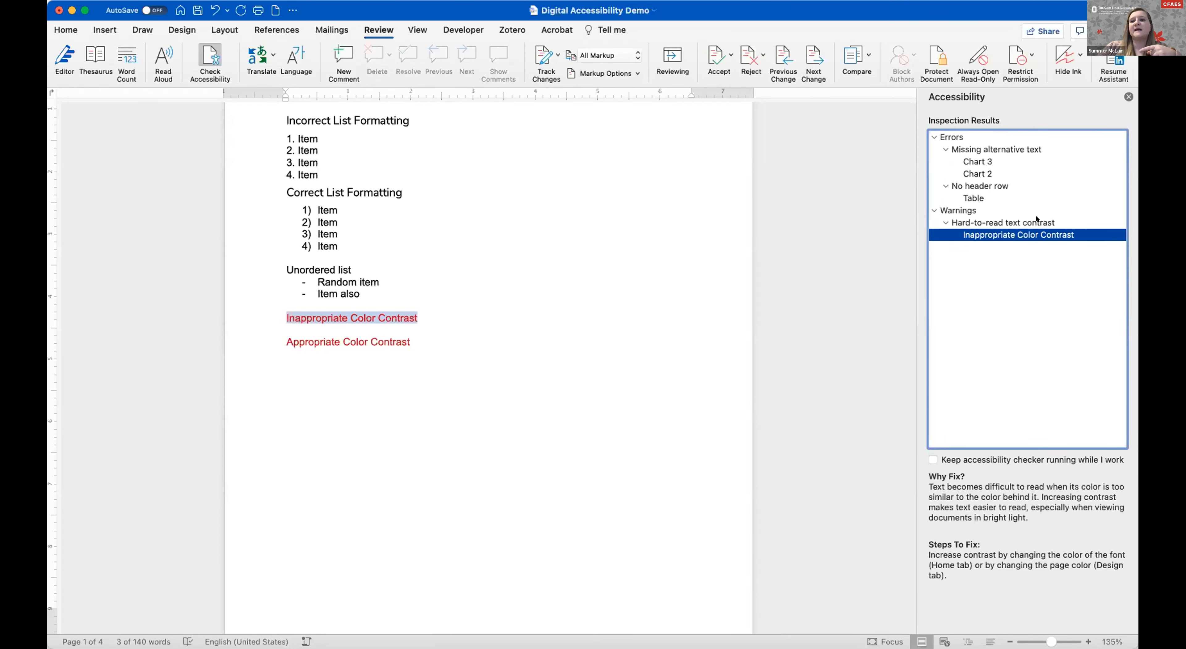
{"action": "left_click", "coordinate": [1128, 97]}
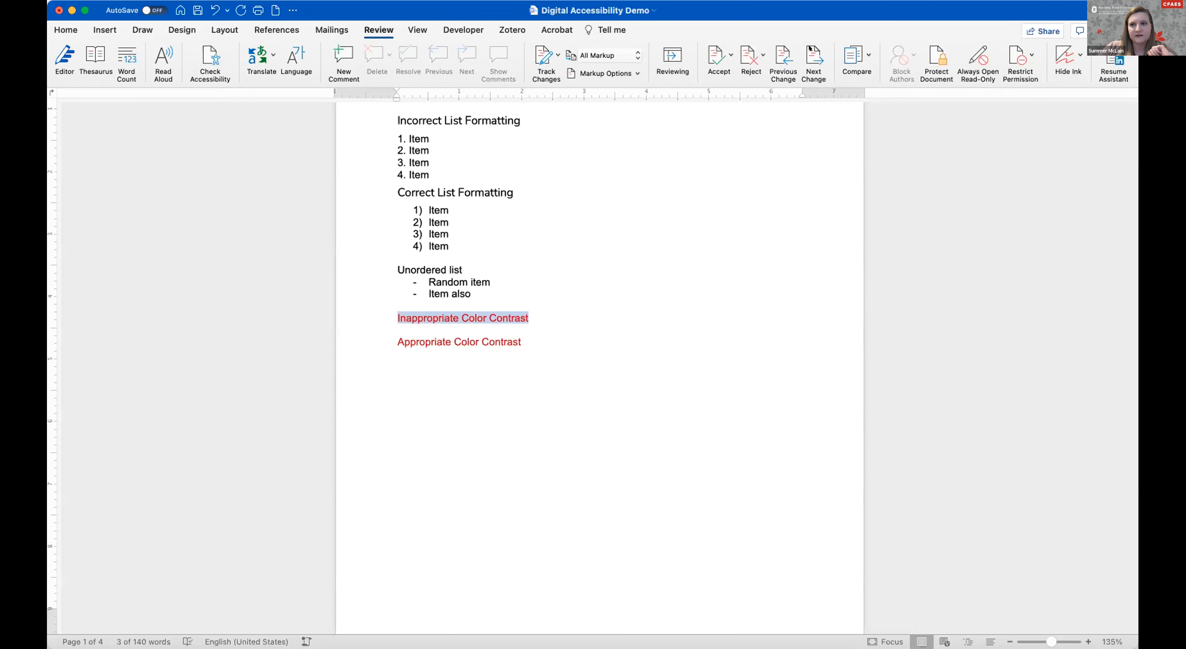
{"action": "left_click", "coordinate": [473, 436]}
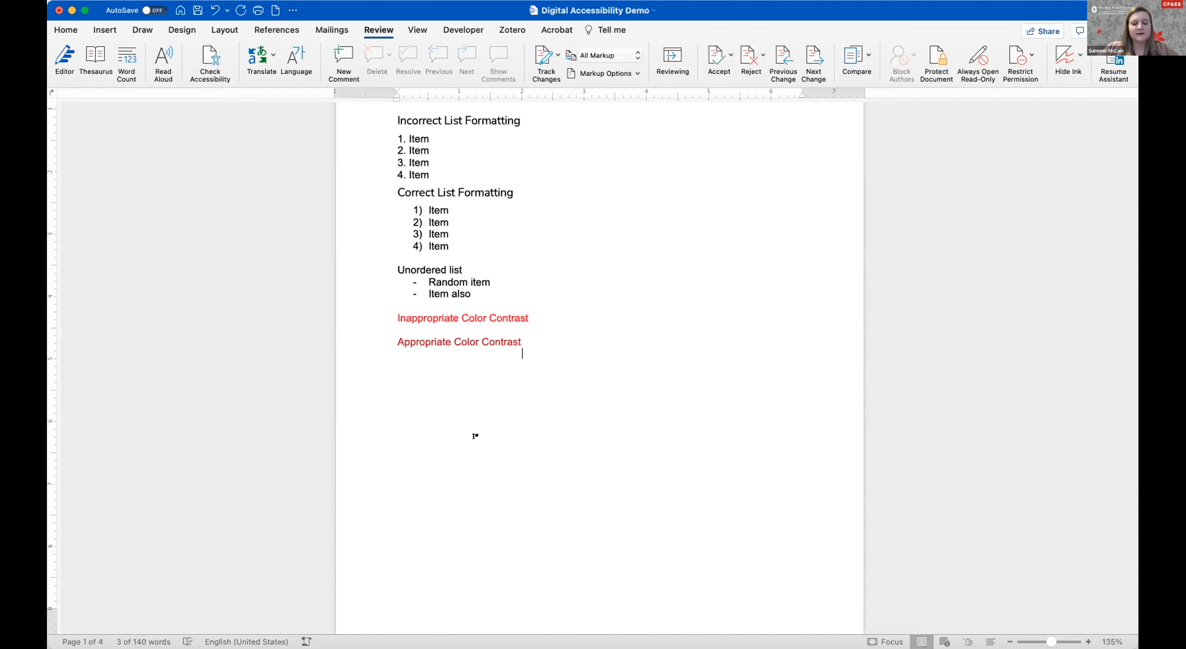
Step: Examine the two Sales pie charts on page 2 for how they use color and data labels, selecting the green chart
{"action": "scroll", "coordinate": [475, 436], "scroll_direction": "down", "scroll_amount": 3}
{"action": "scroll", "coordinate": [474, 435], "scroll_direction": "down", "scroll_amount": 10}
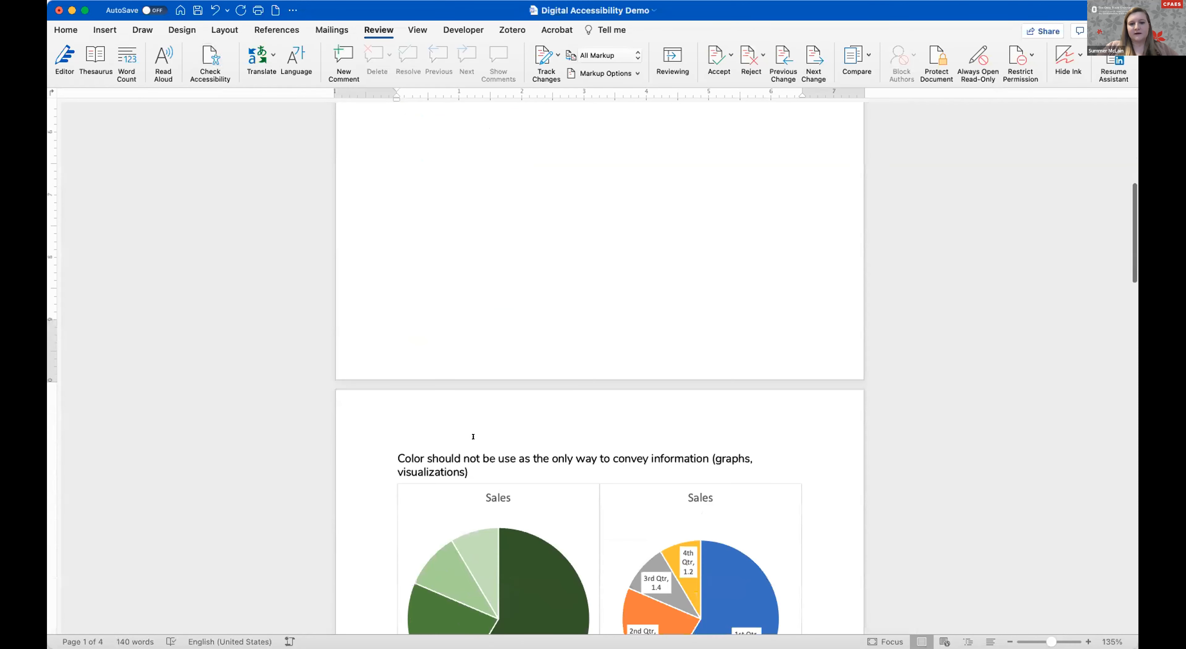
{"action": "scroll", "coordinate": [474, 437], "scroll_direction": "down", "scroll_amount": 2}
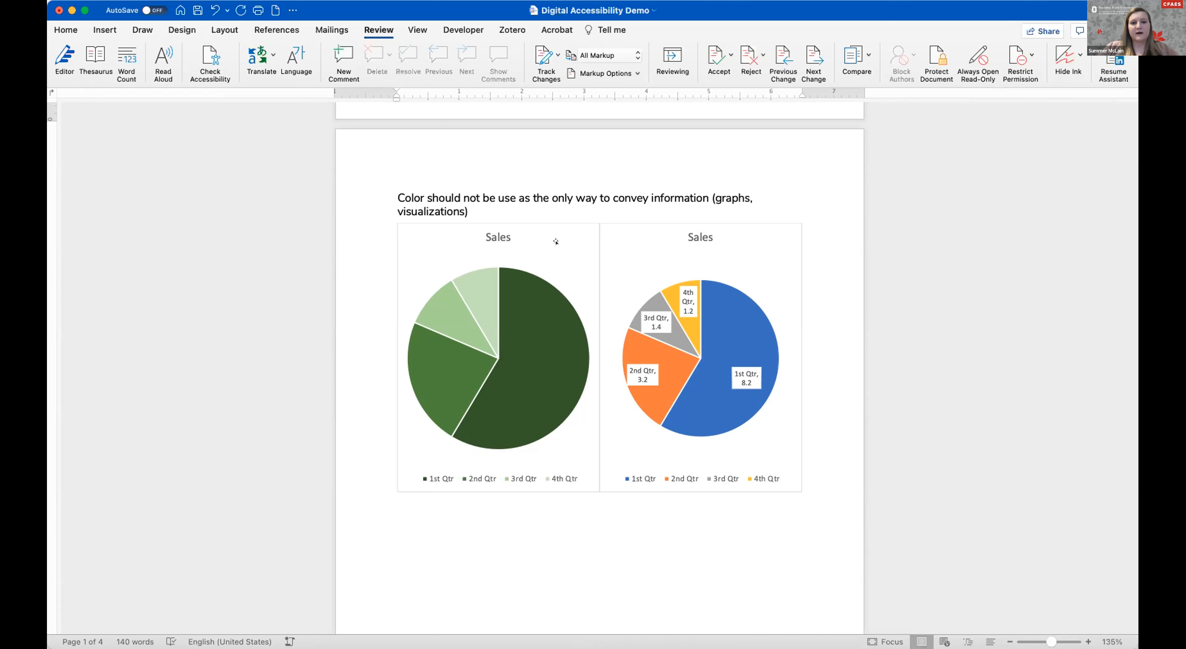
{"action": "left_click", "coordinate": [516, 368]}
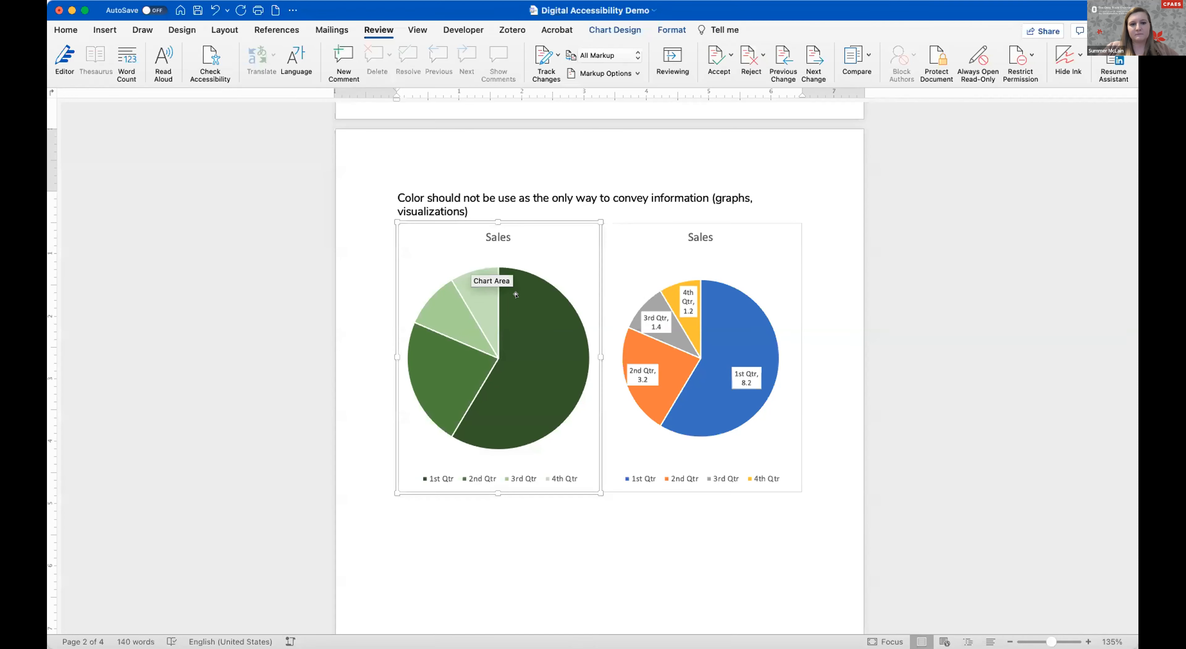
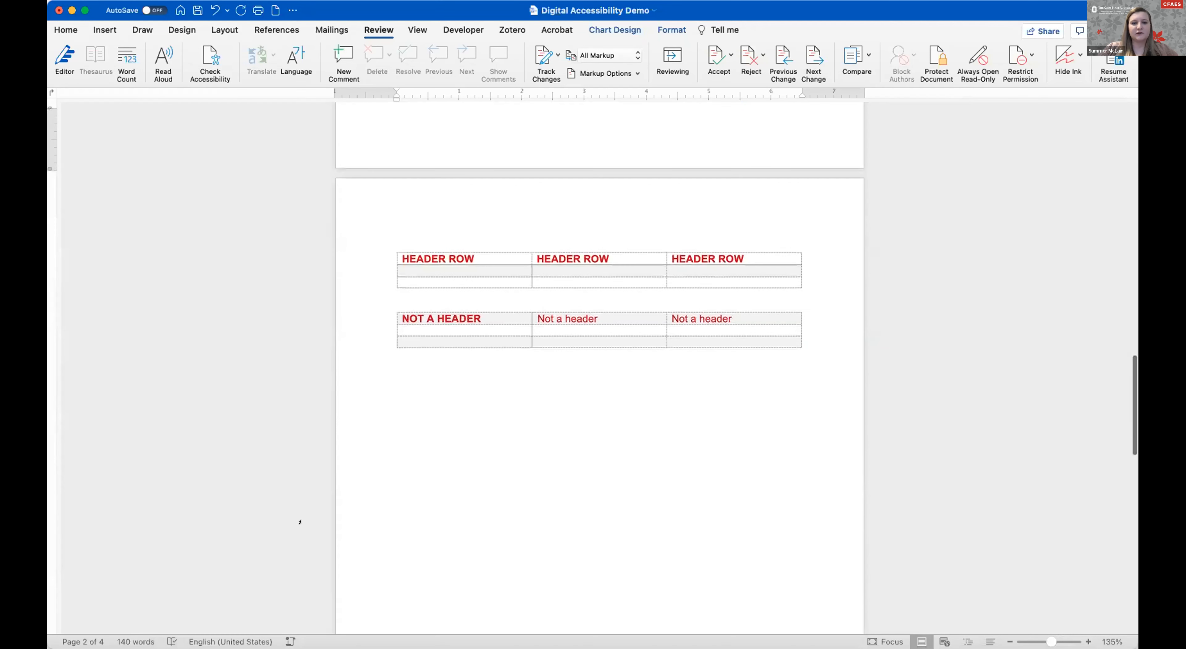
Step: Inspect the table style options, especially Header Row, of the "HEADER ROW" table on page 3
{"action": "scroll", "coordinate": [300, 520], "scroll_direction": "down", "scroll_amount": 3}
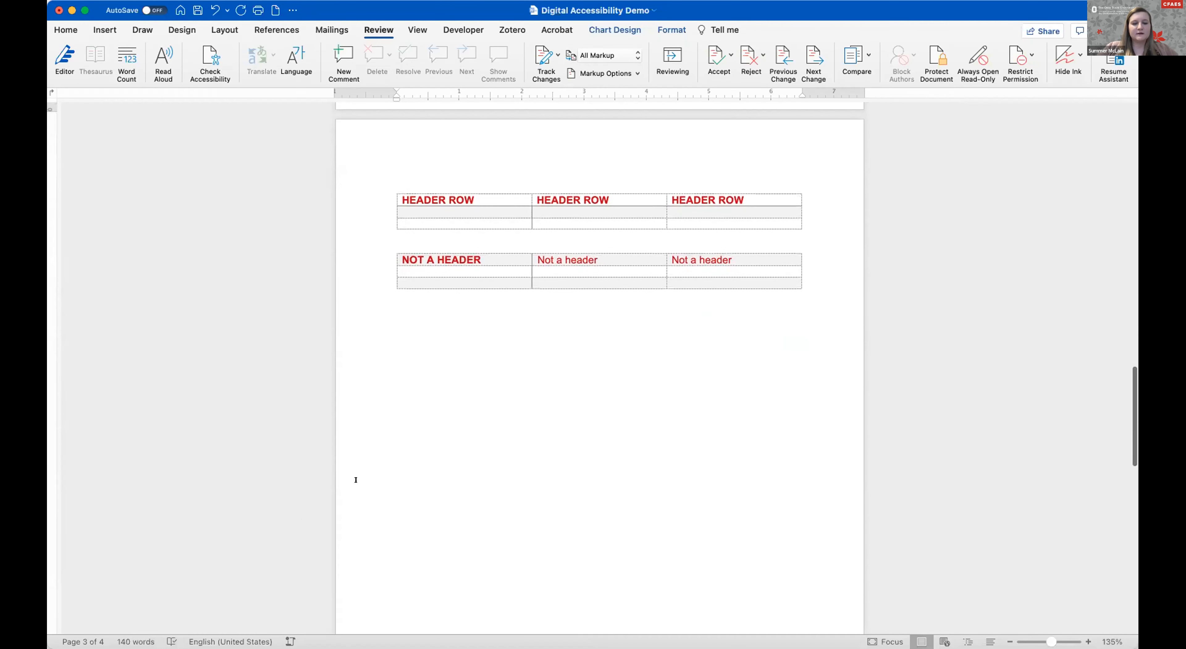
{"action": "left_click", "coordinate": [392, 189]}
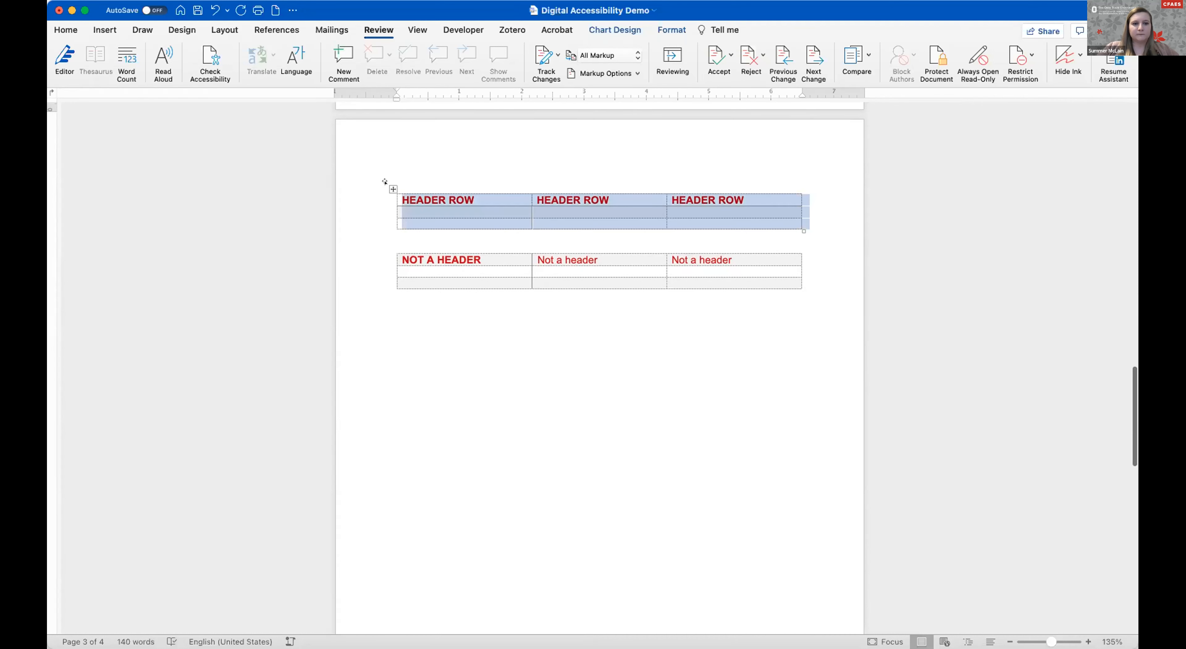
{"action": "left_click", "coordinate": [431, 344]}
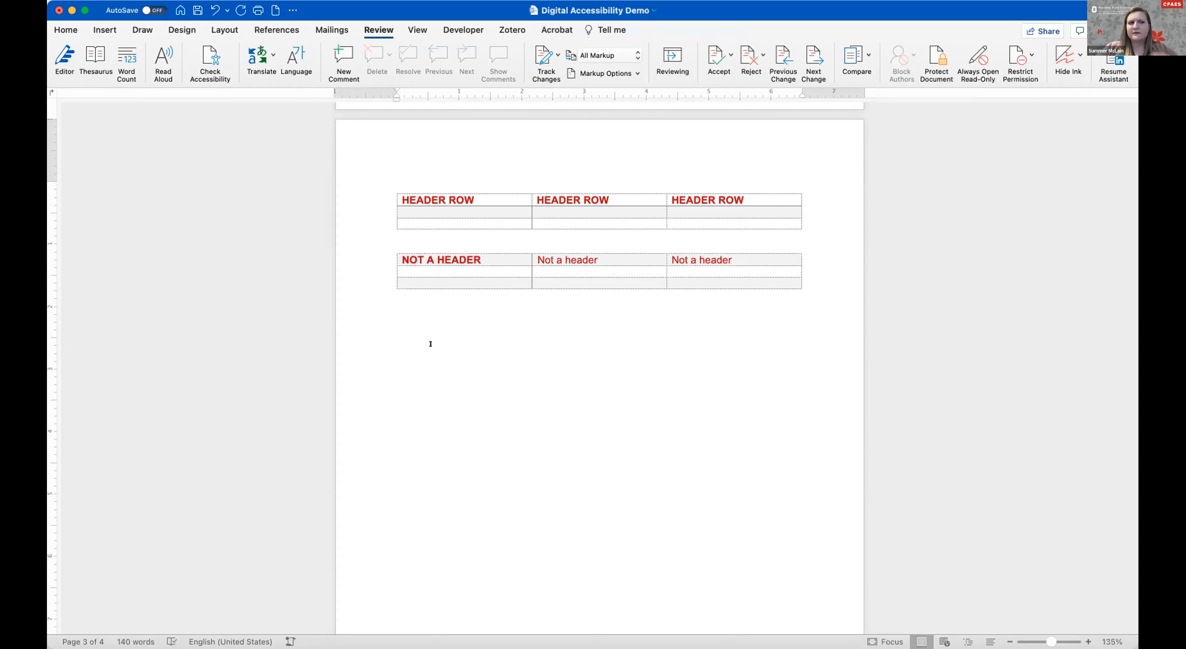
{"action": "left_click", "coordinate": [66, 30]}
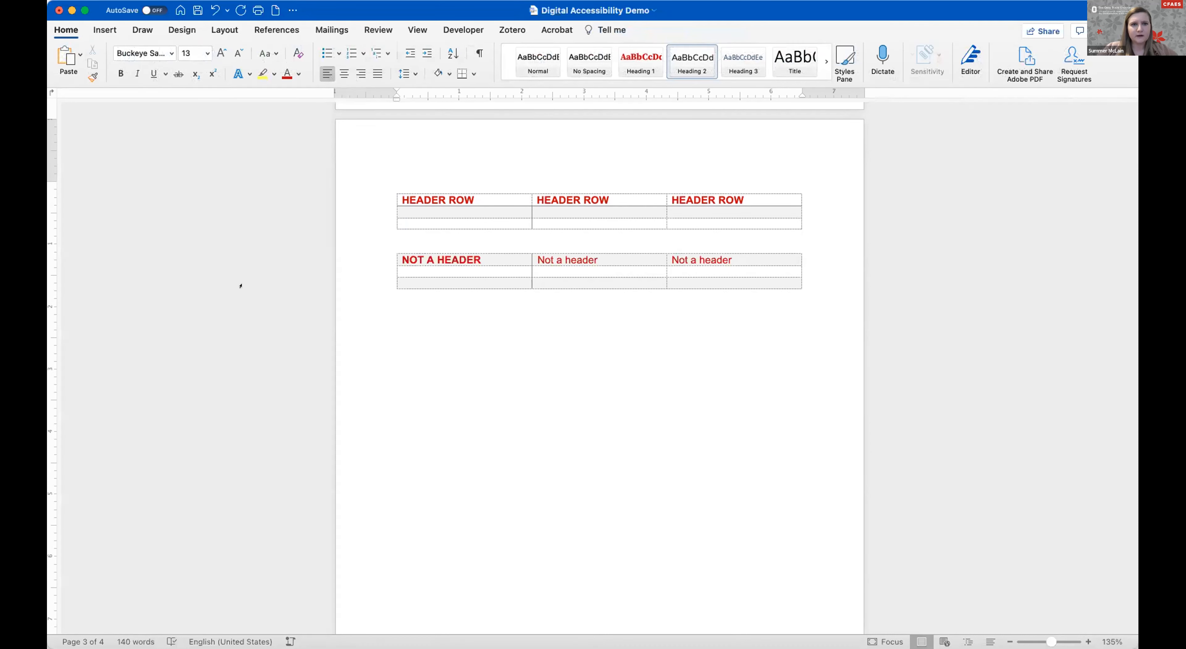
{"action": "left_click", "coordinate": [386, 183]}
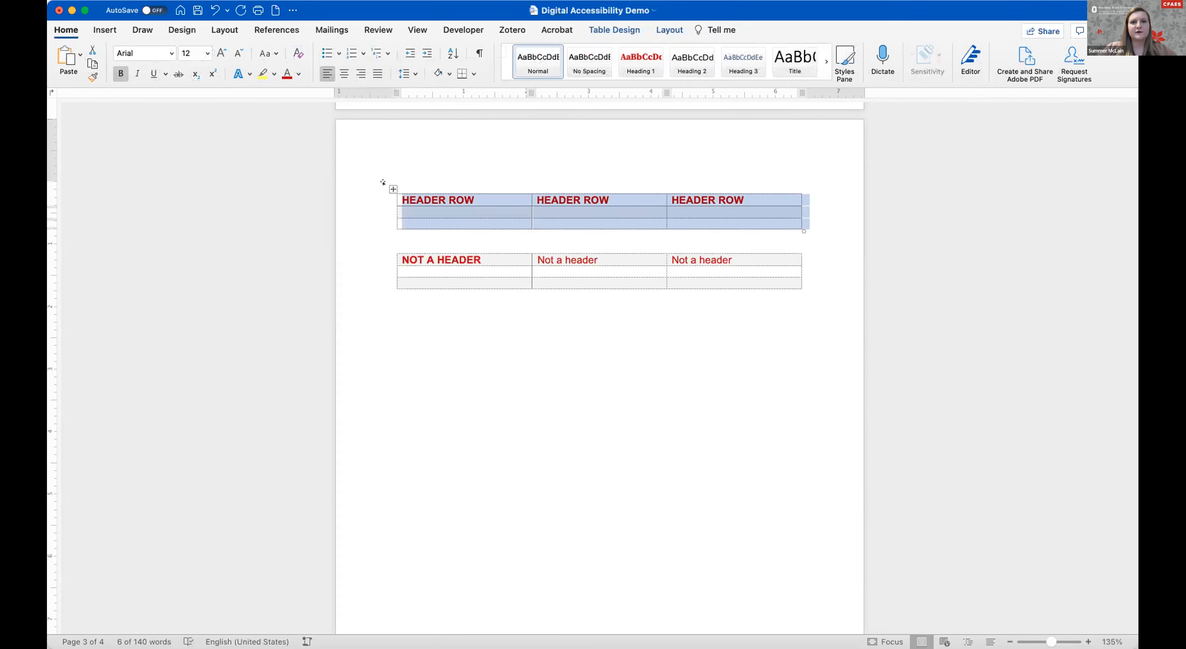
{"action": "left_click", "coordinate": [605, 28]}
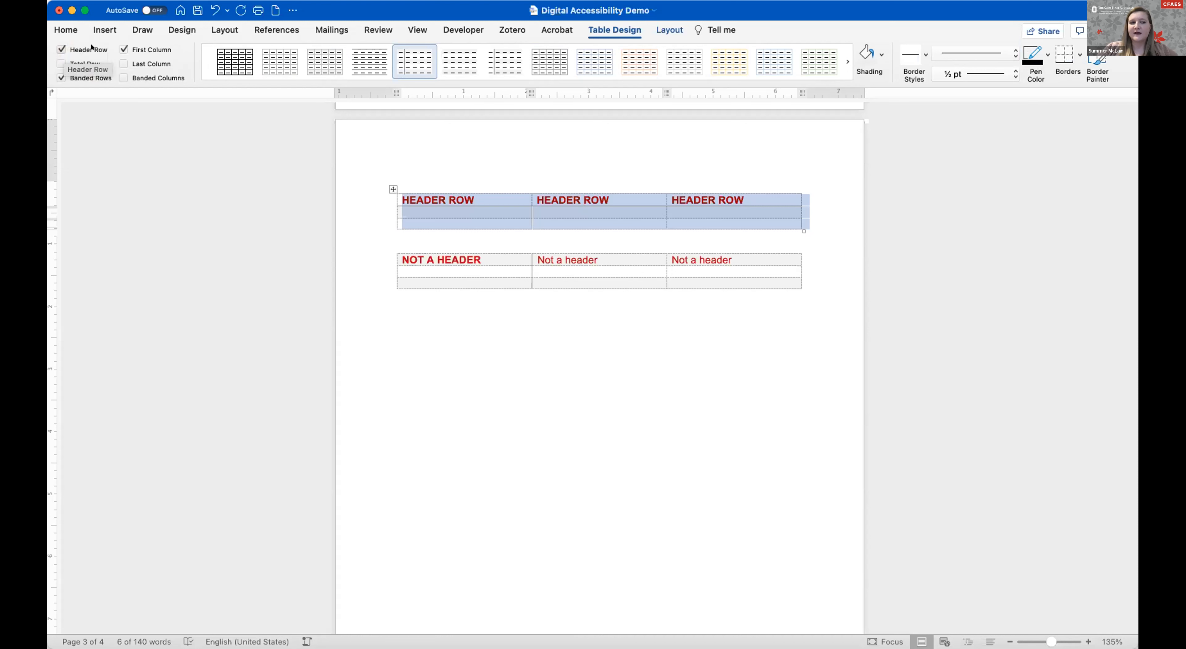
{"action": "left_click", "coordinate": [416, 199]}
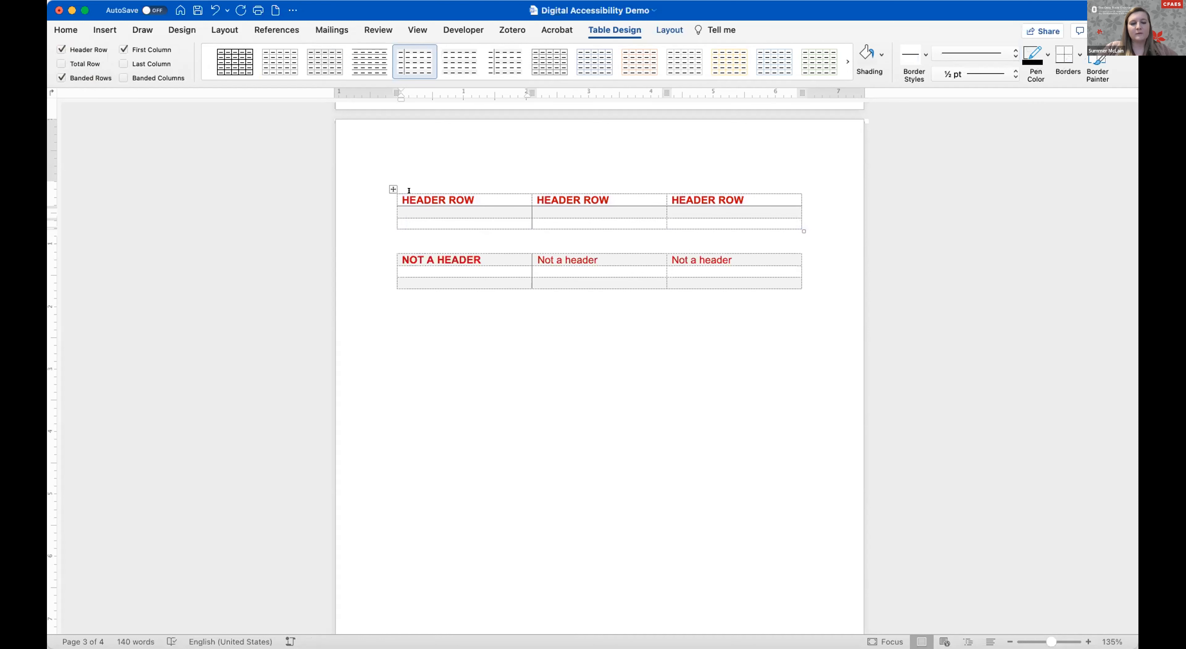
Step: Turn the Header Row option off and back on for the top row of the "HEADER ROW" table
{"action": "left_click_drag", "start_coordinate": [399, 190], "coordinate": [699, 191]}
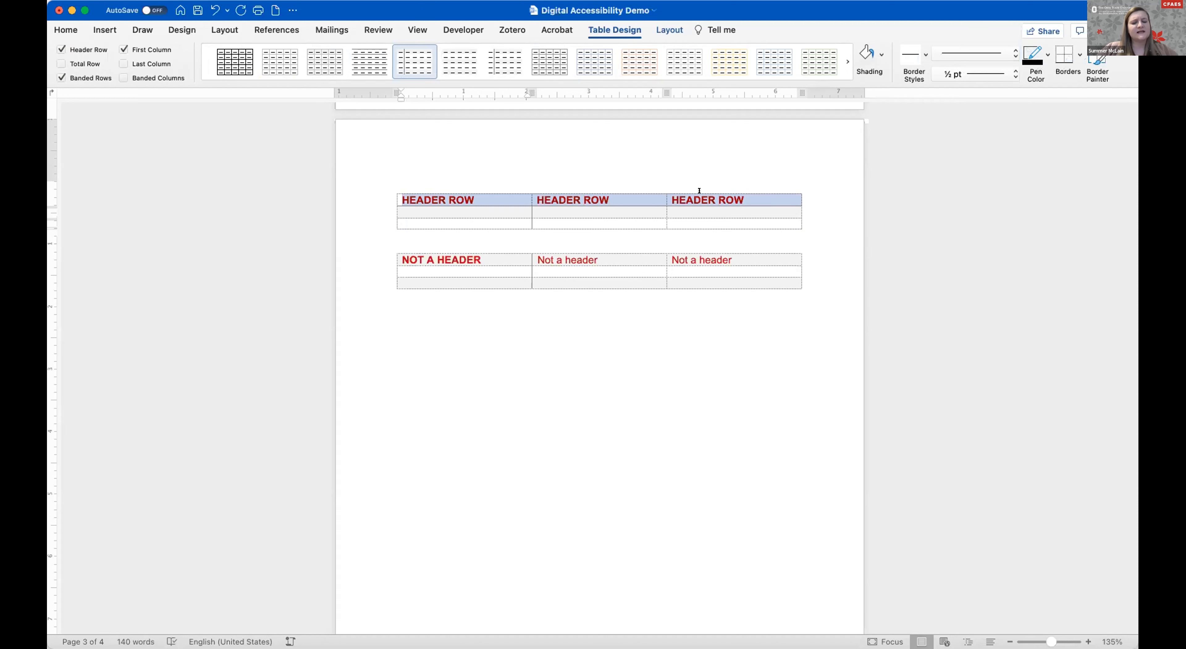
{"action": "left_click", "coordinate": [60, 49]}
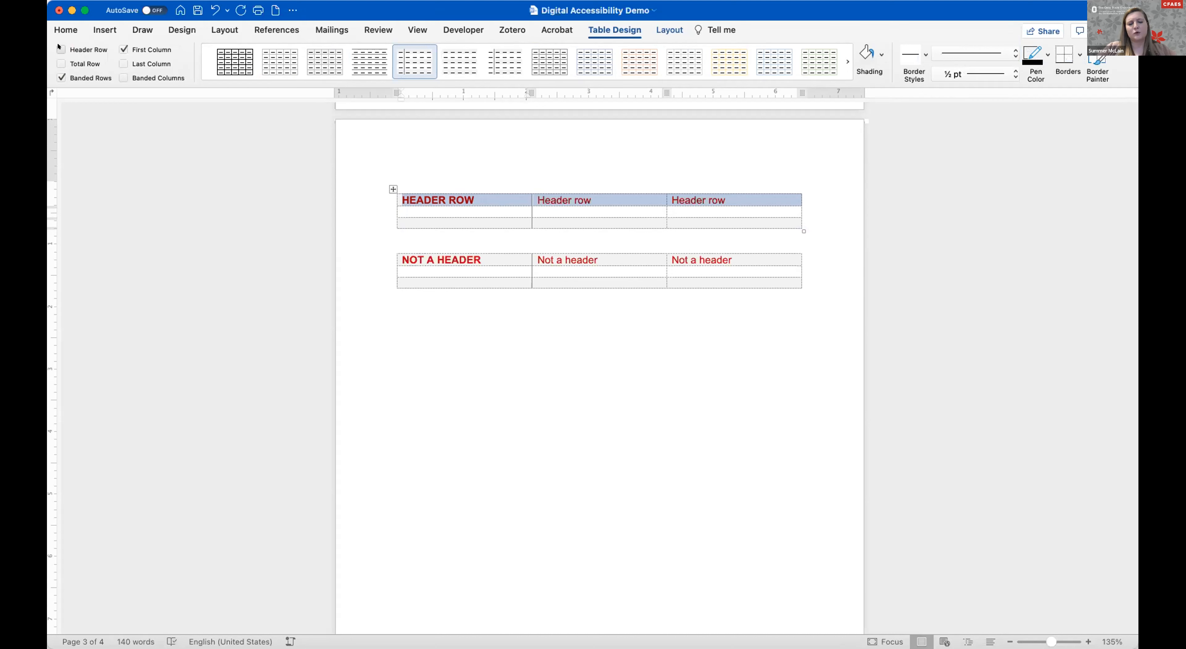
{"action": "left_click", "coordinate": [60, 49]}
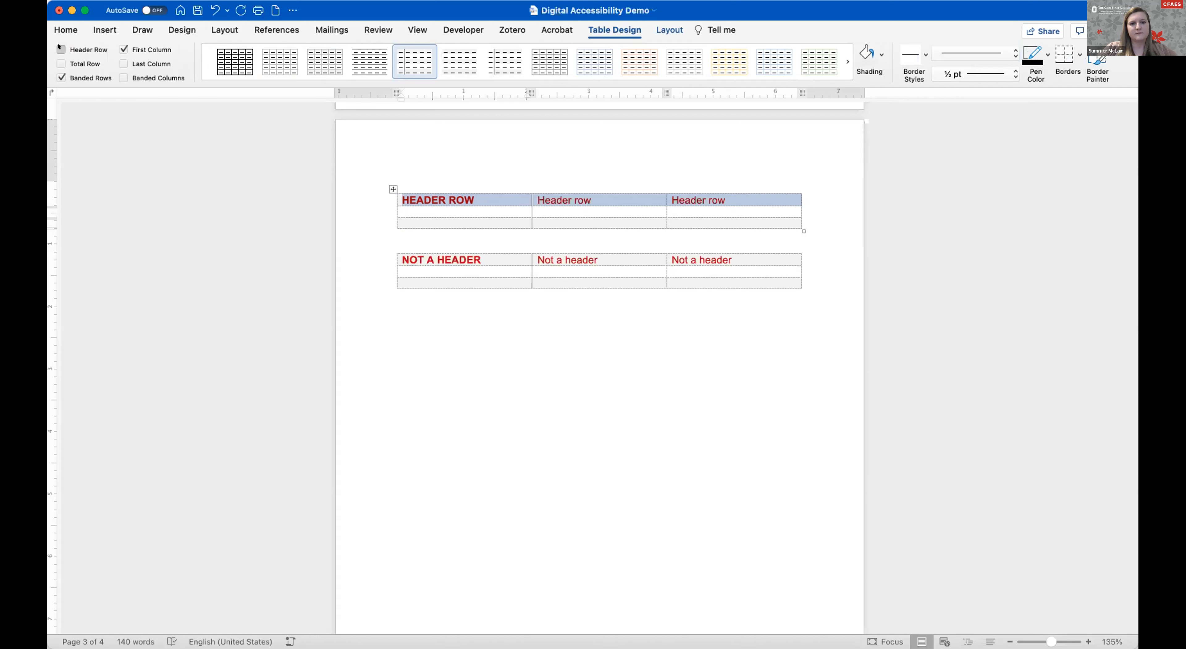
Step: Select the "NOT A HEADER" table and check its Header Row style option
{"action": "left_click", "coordinate": [399, 253]}
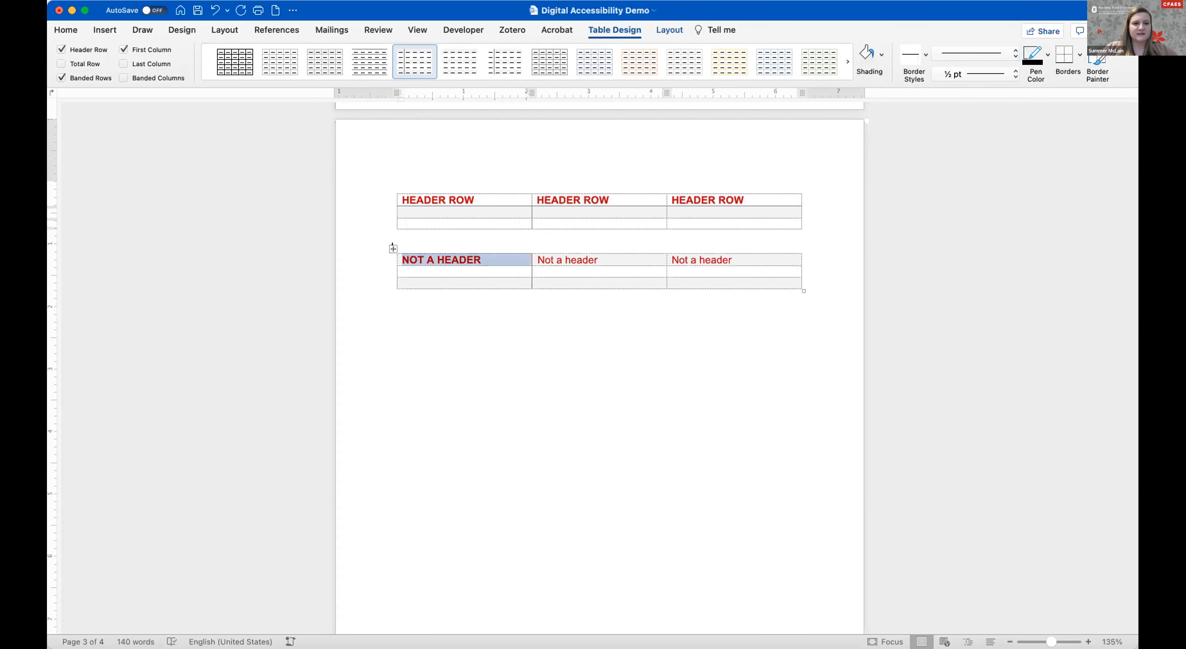
{"action": "left_click", "coordinate": [392, 247]}
{"action": "left_click", "coordinate": [409, 332]}
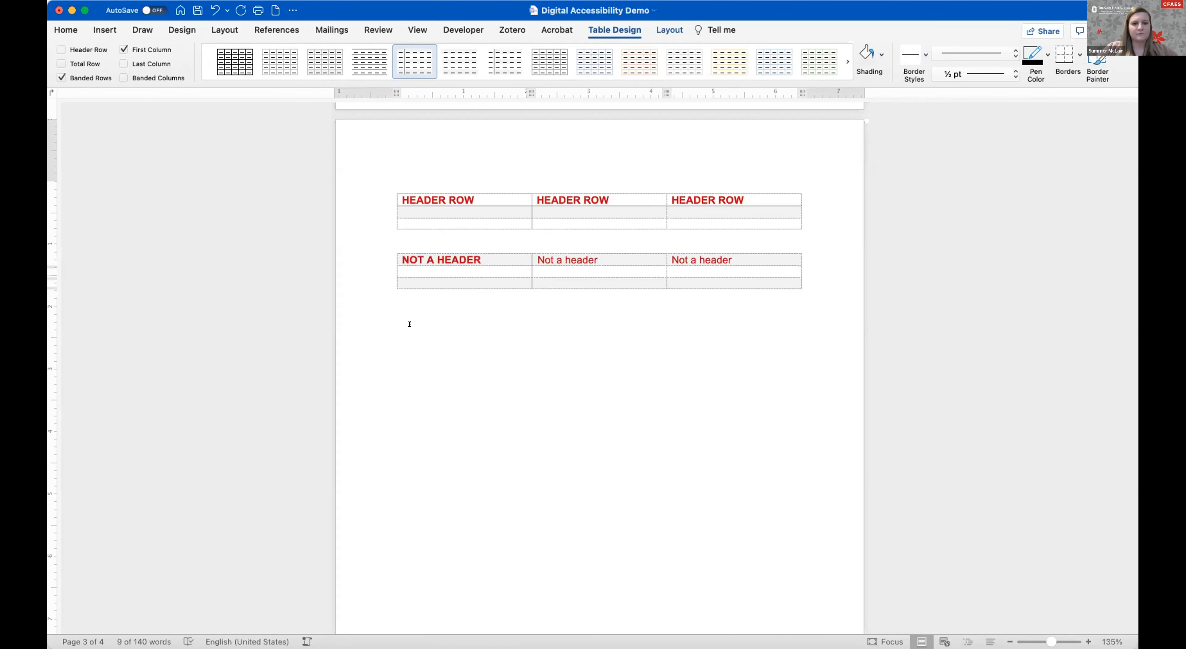
Step: Add a row at the end of the "NOT A HEADER" table and insert a table with four columns and four rows below it
{"action": "left_click", "coordinate": [818, 279]}
{"action": "key", "text": "Return"}
{"action": "key", "text": "Down"}
{"action": "key", "text": "Return"}
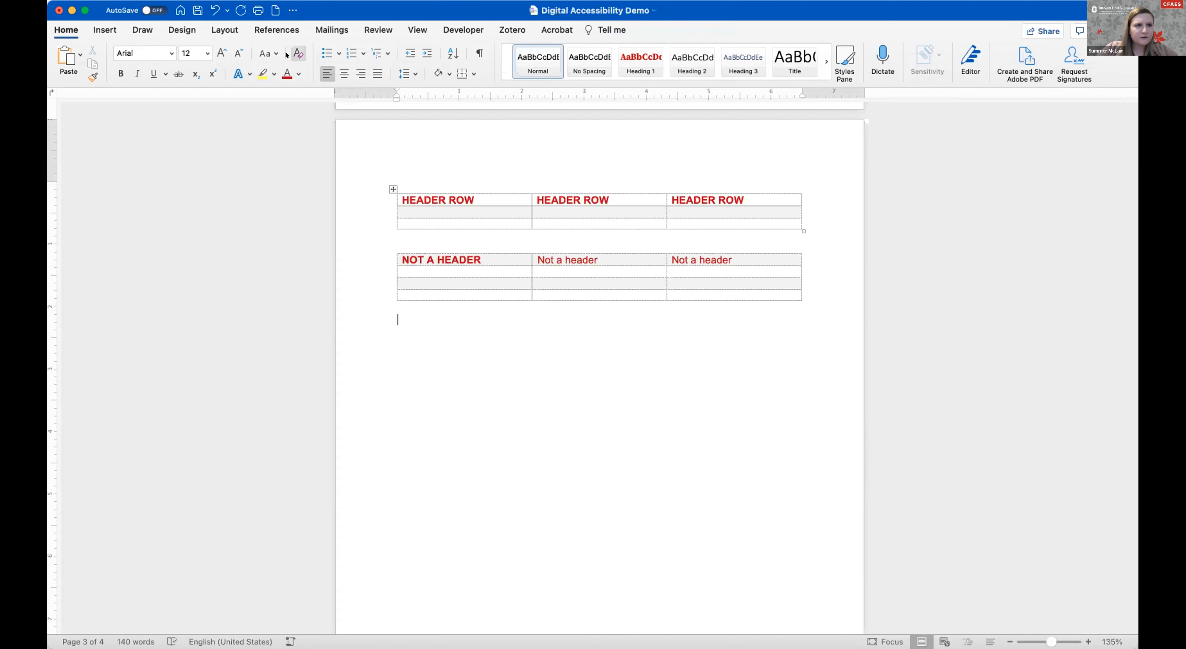
{"action": "left_click", "coordinate": [105, 29]}
{"action": "left_click", "coordinate": [171, 55]}
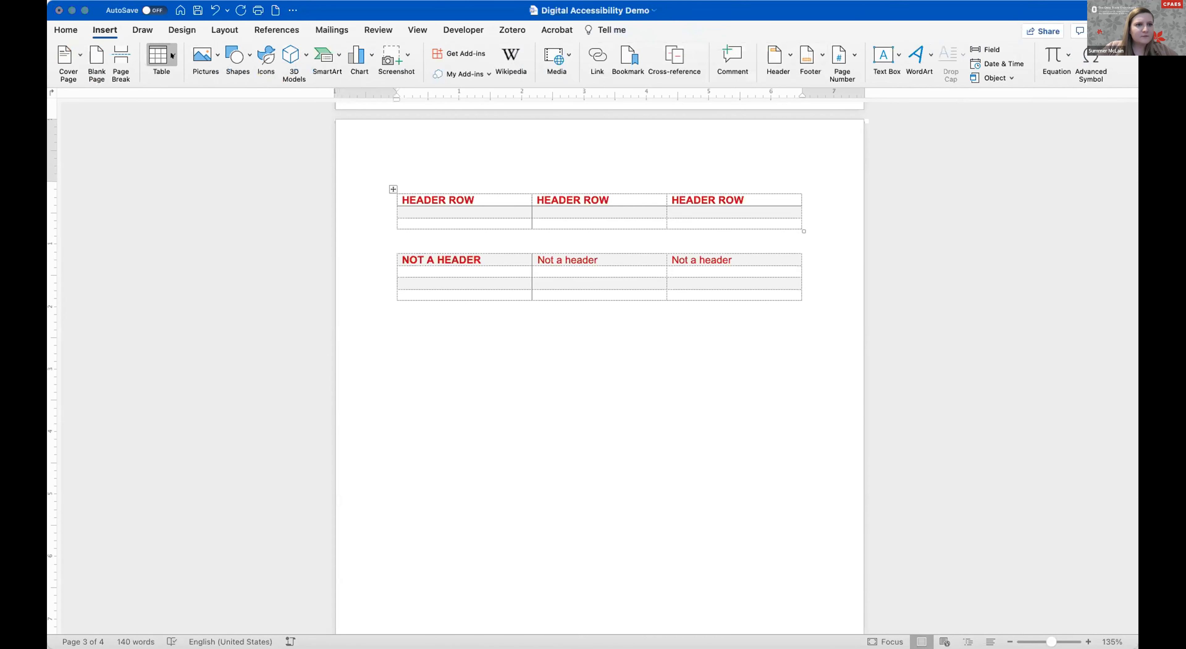
{"action": "left_click", "coordinate": [190, 130]}
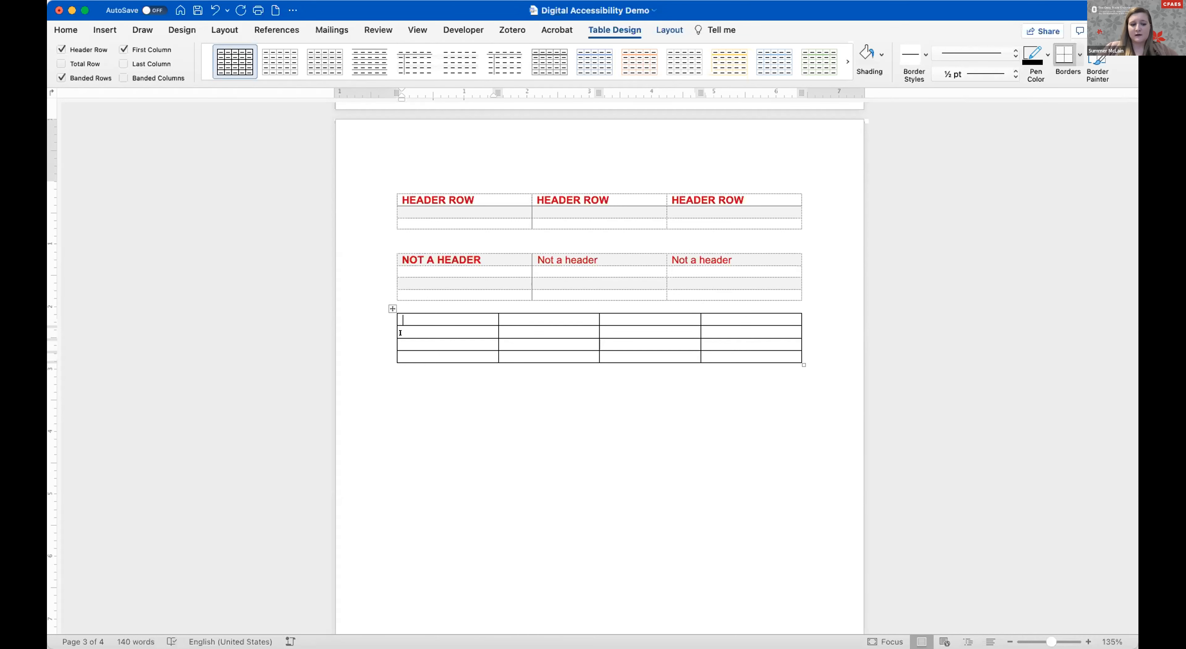
Step: Step cell by cell through the empty four-column table to examine its reading order, selecting the whole table at the end
{"action": "key", "text": "Tab"}
{"action": "key", "text": "Tab"}
{"action": "key", "text": "shift+Tab"}
{"action": "key", "text": "shift+Tab"}
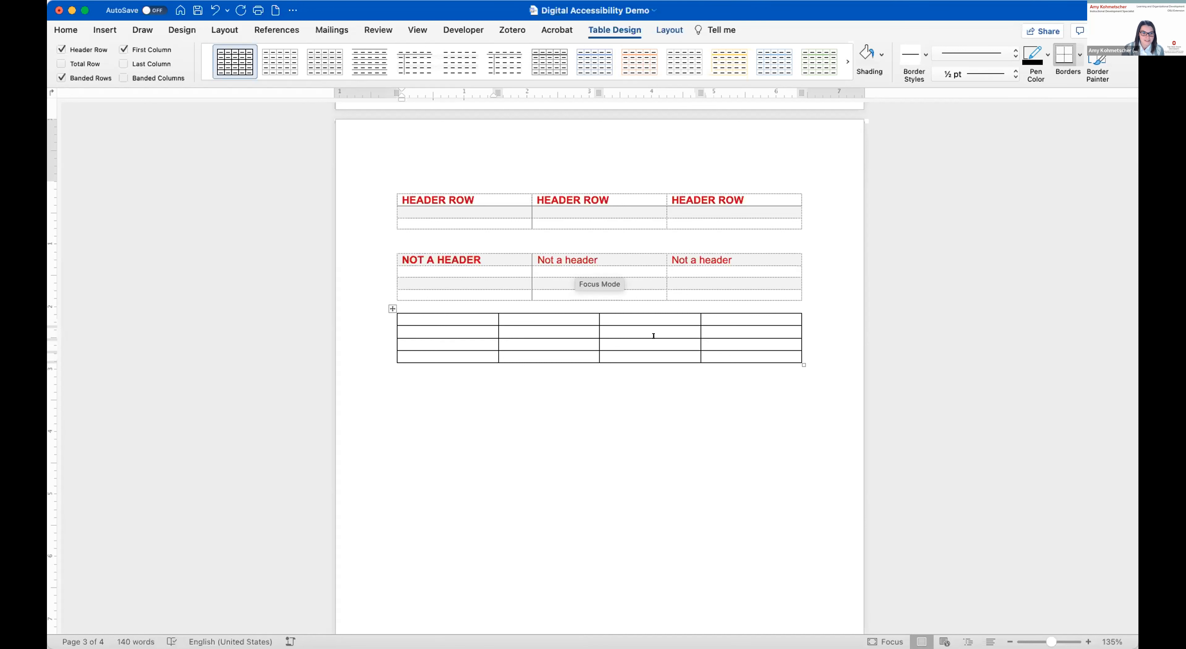
{"action": "left_click", "coordinate": [385, 305]}
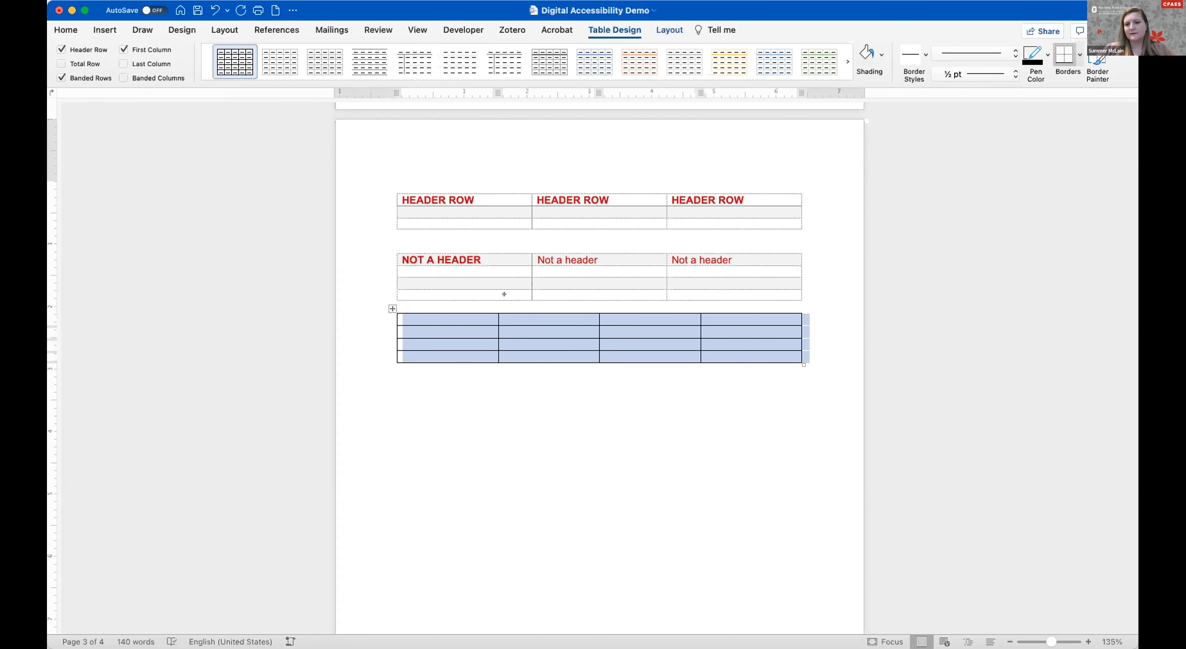
{"action": "left_click", "coordinate": [482, 322]}
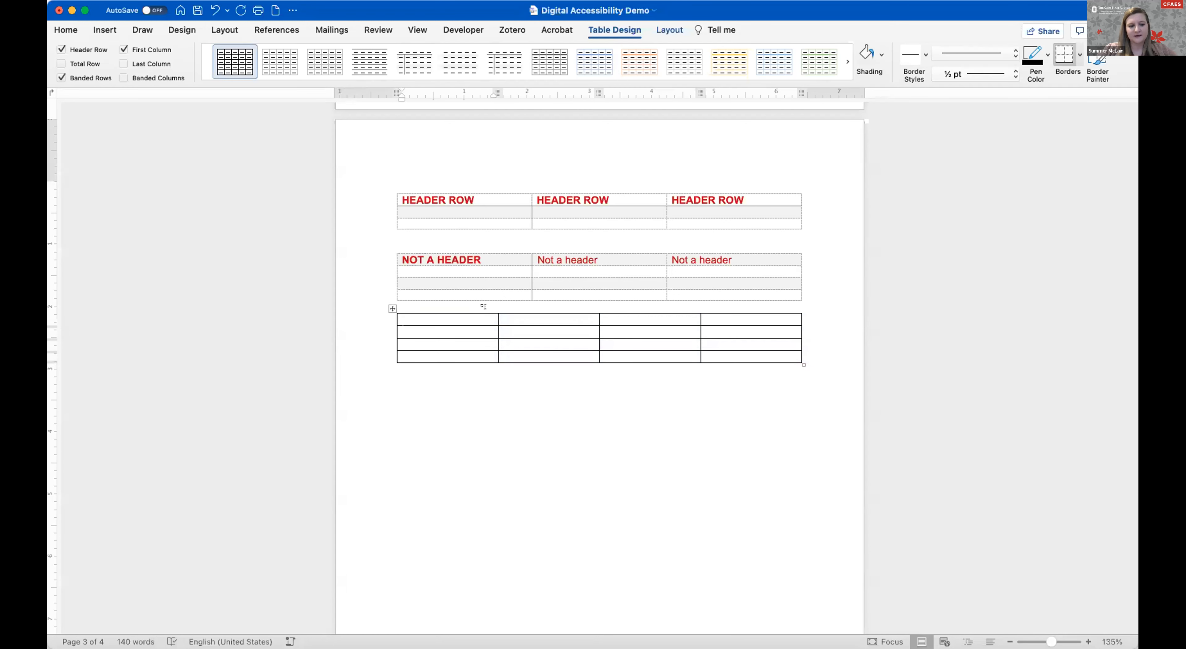
{"action": "key", "text": "Tab"}
{"action": "key", "text": "shift+Tab"}
{"action": "key", "text": "Tab"}
{"action": "key", "text": "Tab"}
{"action": "key", "text": "Tab"}
{"action": "key", "text": "Tab"}
{"action": "key", "text": "Tab"}
{"action": "key", "text": "Tab"}
{"action": "key", "text": "Tab"}
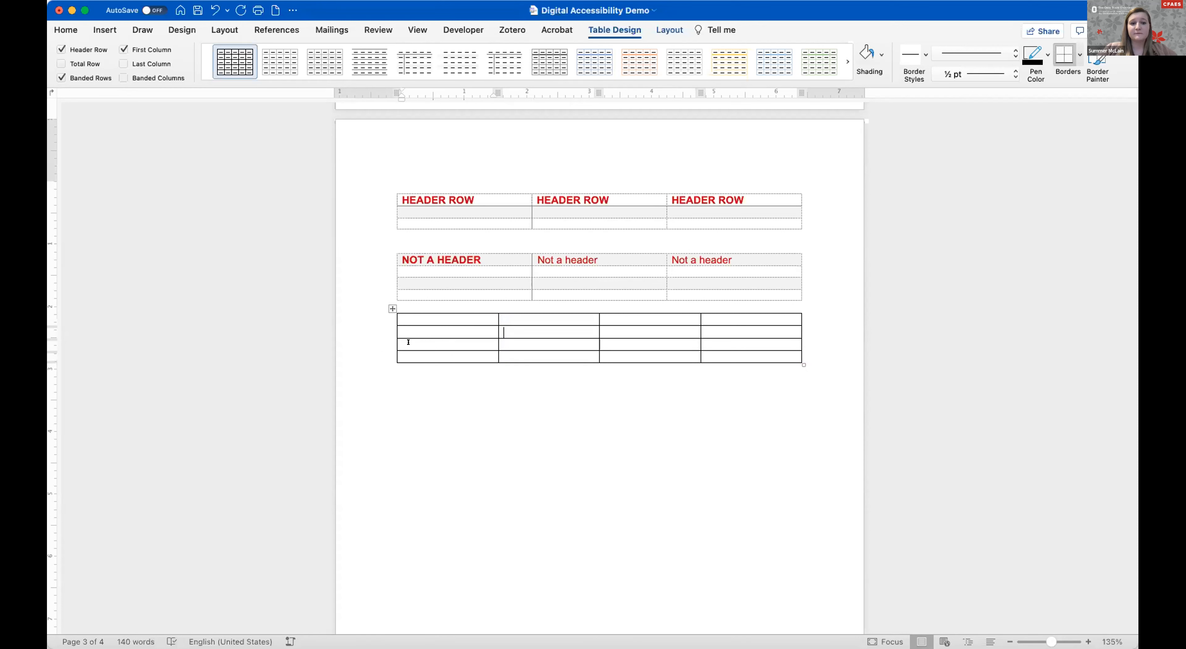
{"action": "key", "text": "Tab"}
{"action": "key", "text": "Tab"}
{"action": "key", "text": "Tab"}
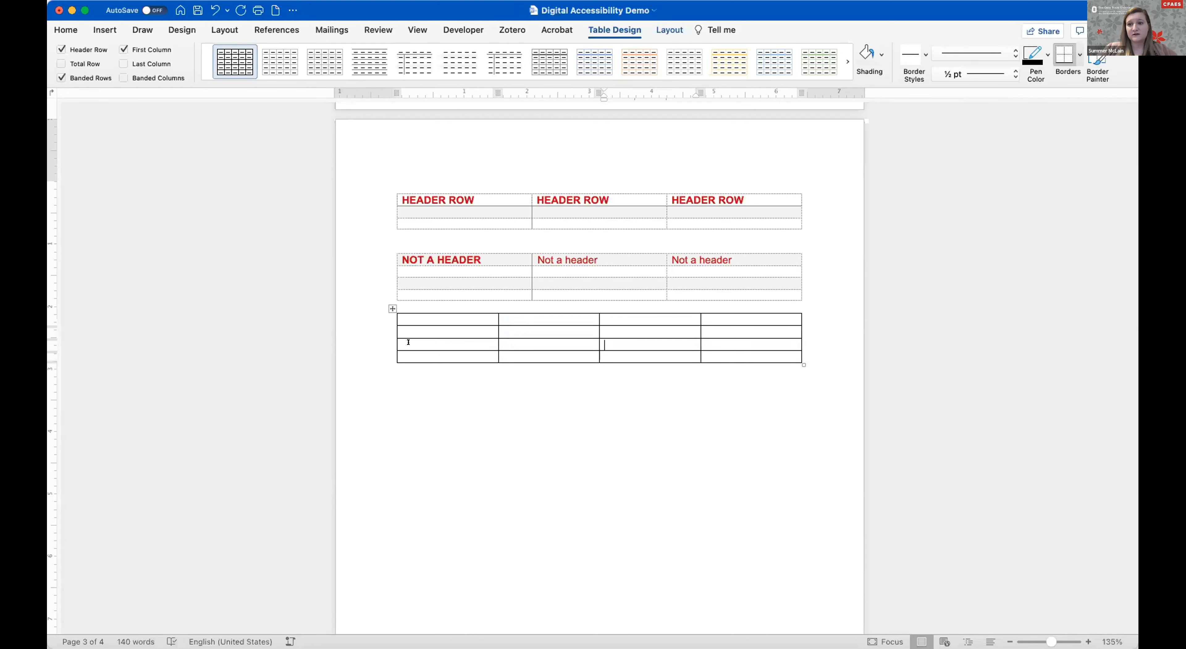
{"action": "key", "text": "Tab"}
{"action": "key", "text": "Tab"}
{"action": "key", "text": "Tab"}
{"action": "key", "text": "Tab"}
{"action": "key", "text": "Tab"}
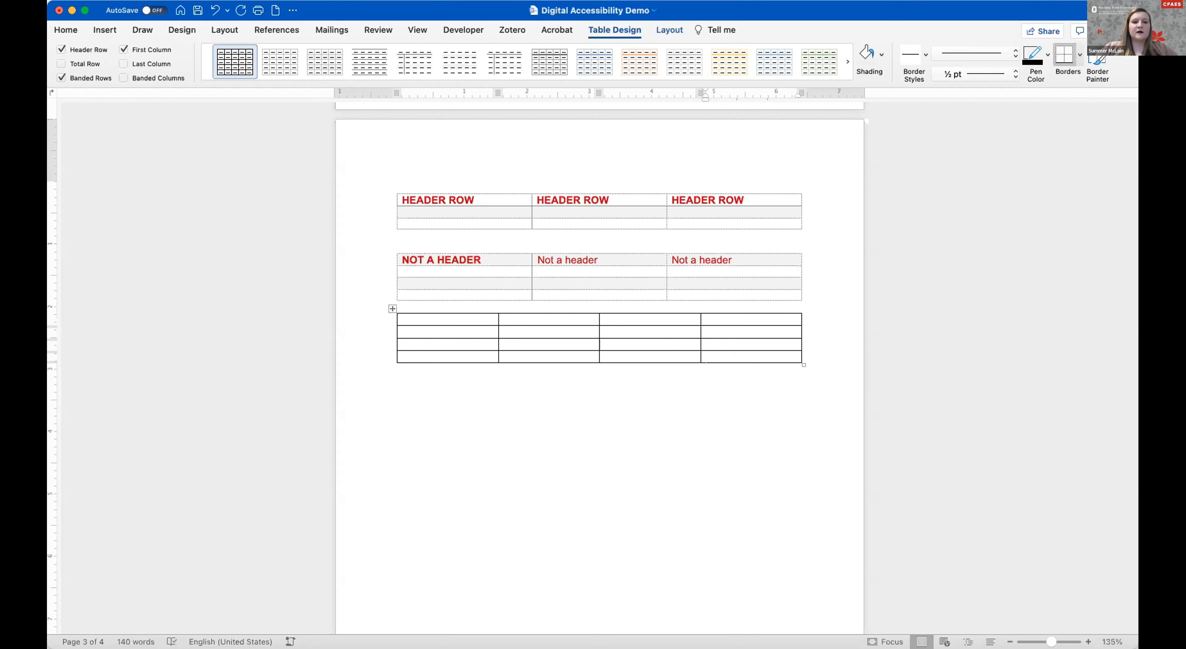
{"action": "left_click", "coordinate": [389, 304]}
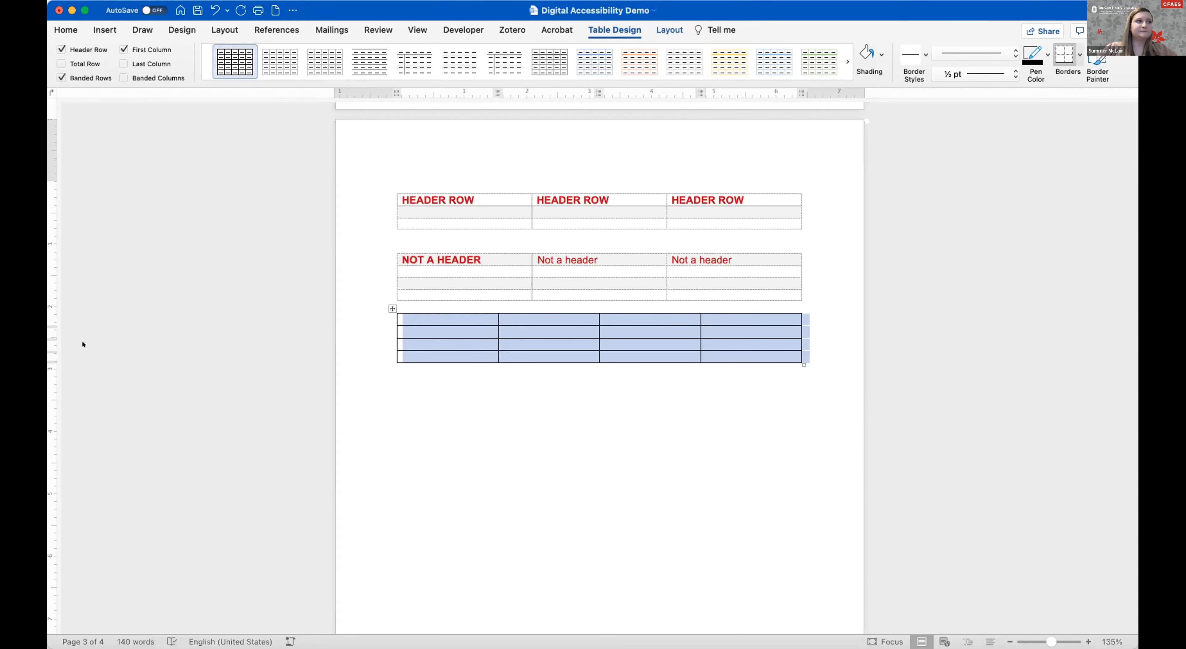
Step: Insert the picture Accessibility Cat.jpeg from the Desktop under the "Images" heading on page 4
{"action": "scroll", "coordinate": [481, 551], "scroll_direction": "down", "scroll_amount": 15}
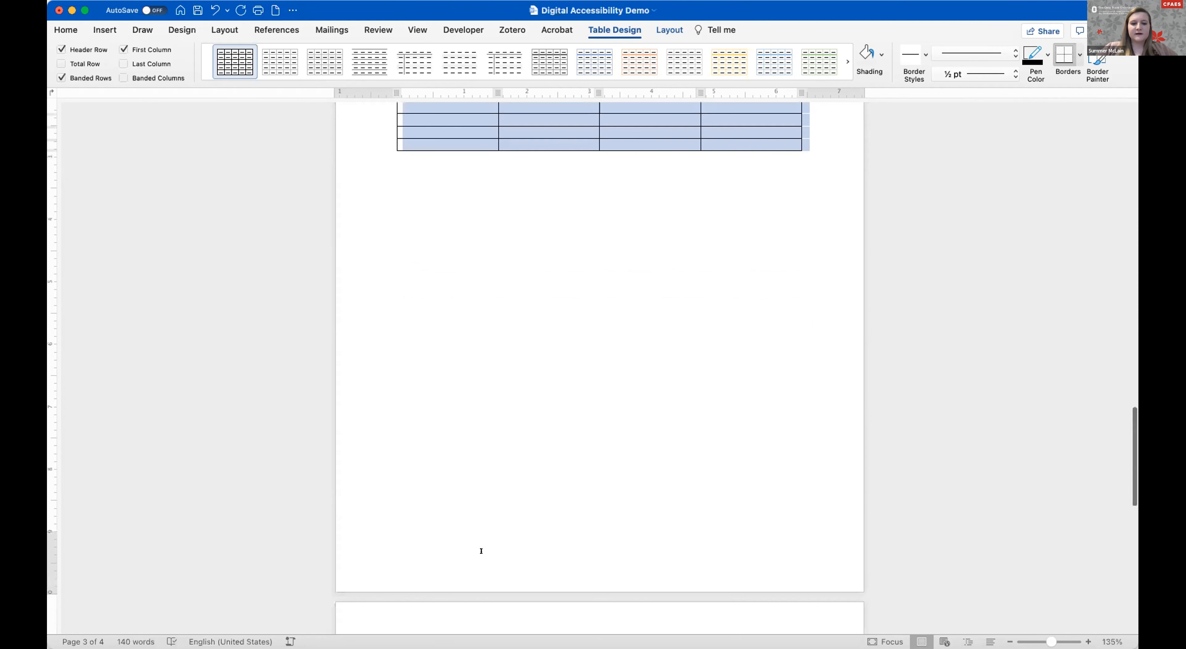
{"action": "scroll", "coordinate": [481, 550], "scroll_direction": "down", "scroll_amount": 3}
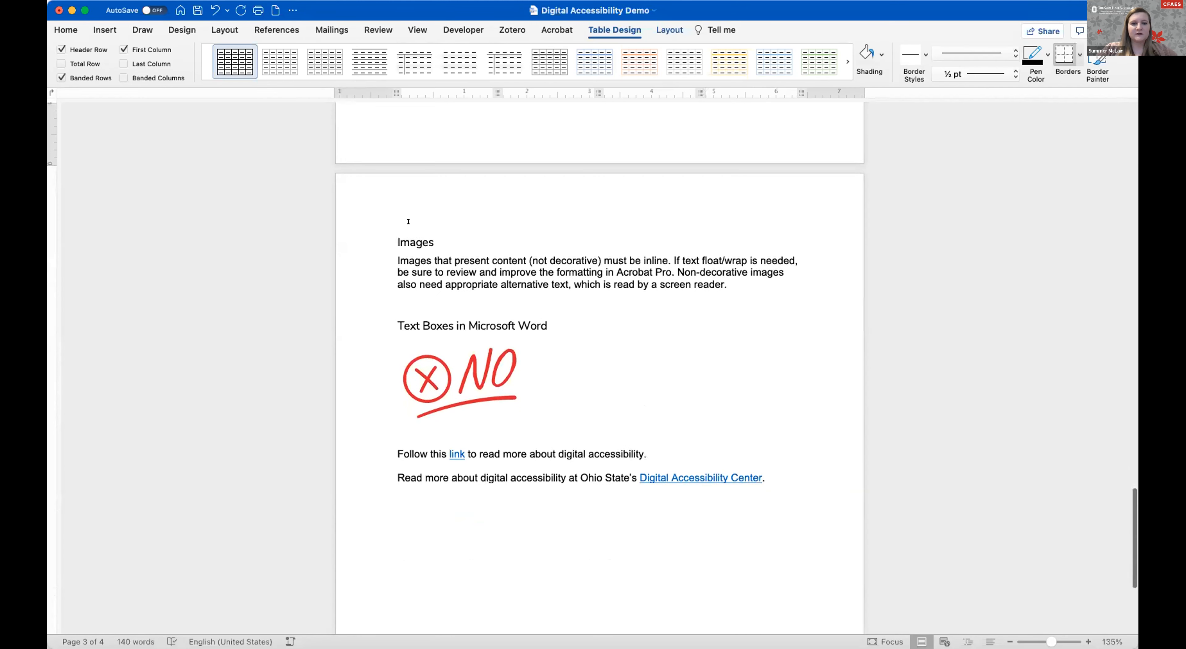
{"action": "left_click", "coordinate": [582, 437]}
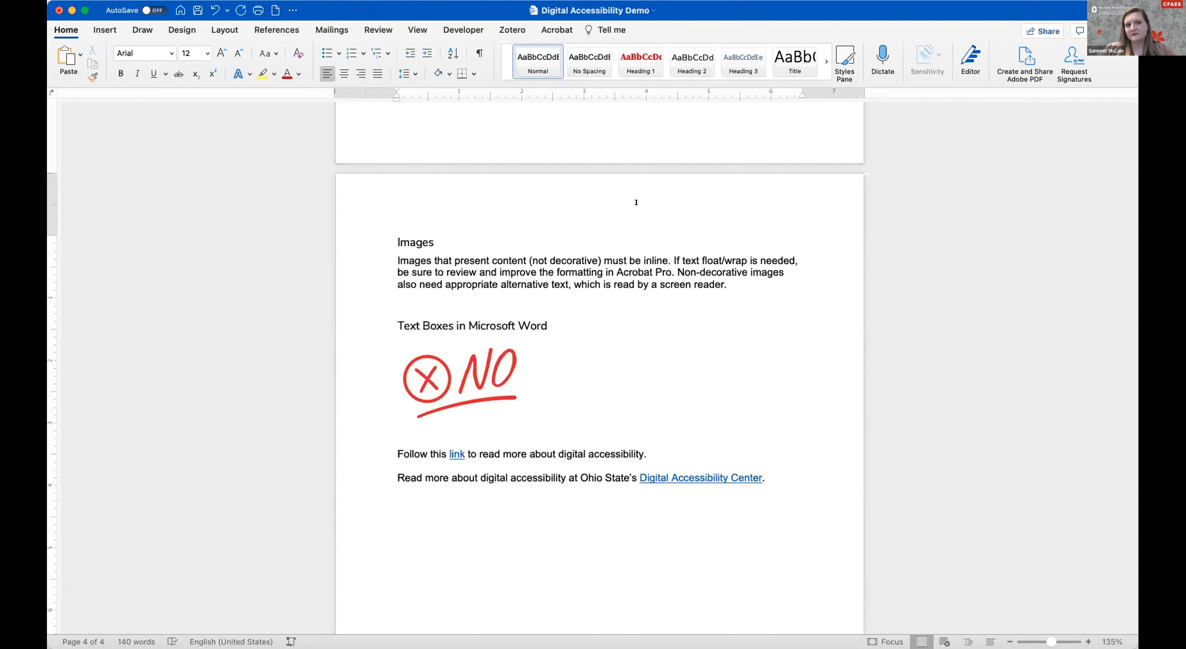
{"action": "left_click", "coordinate": [102, 34]}
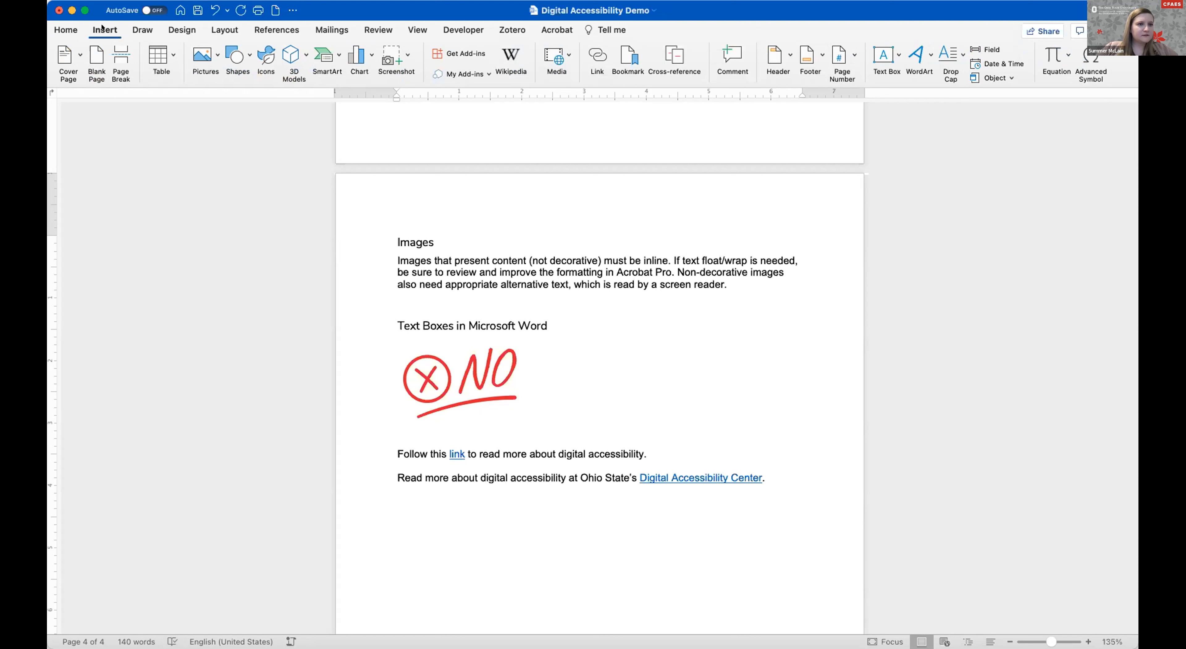
{"action": "left_click", "coordinate": [214, 48]}
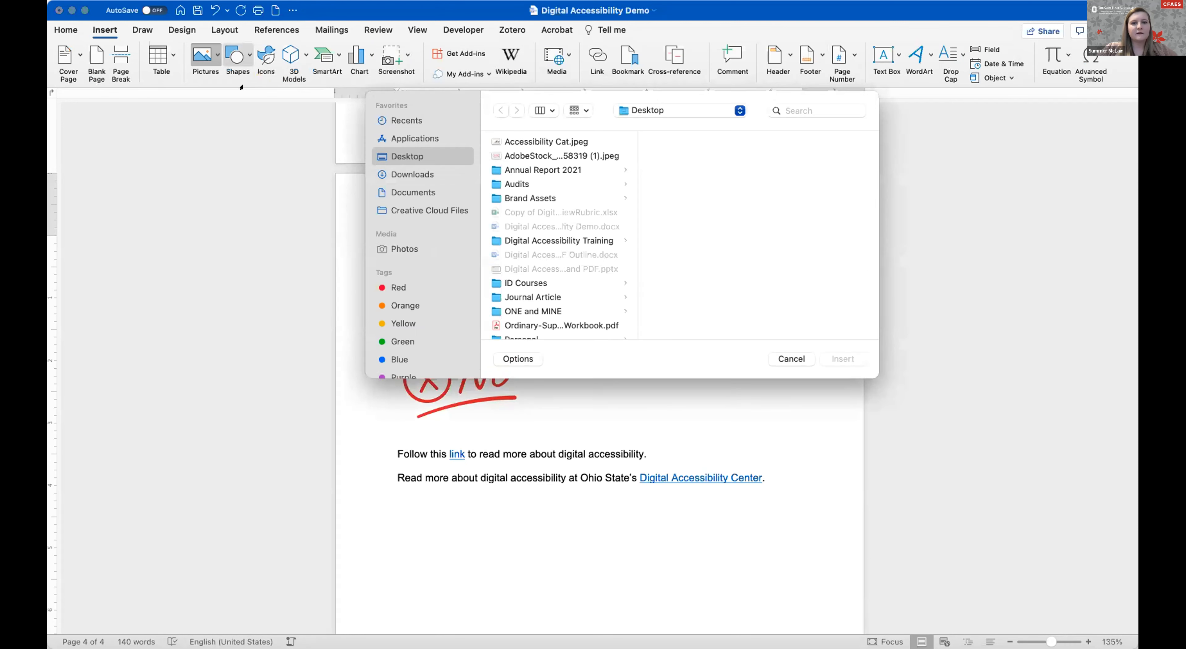
{"action": "left_click", "coordinate": [502, 140]}
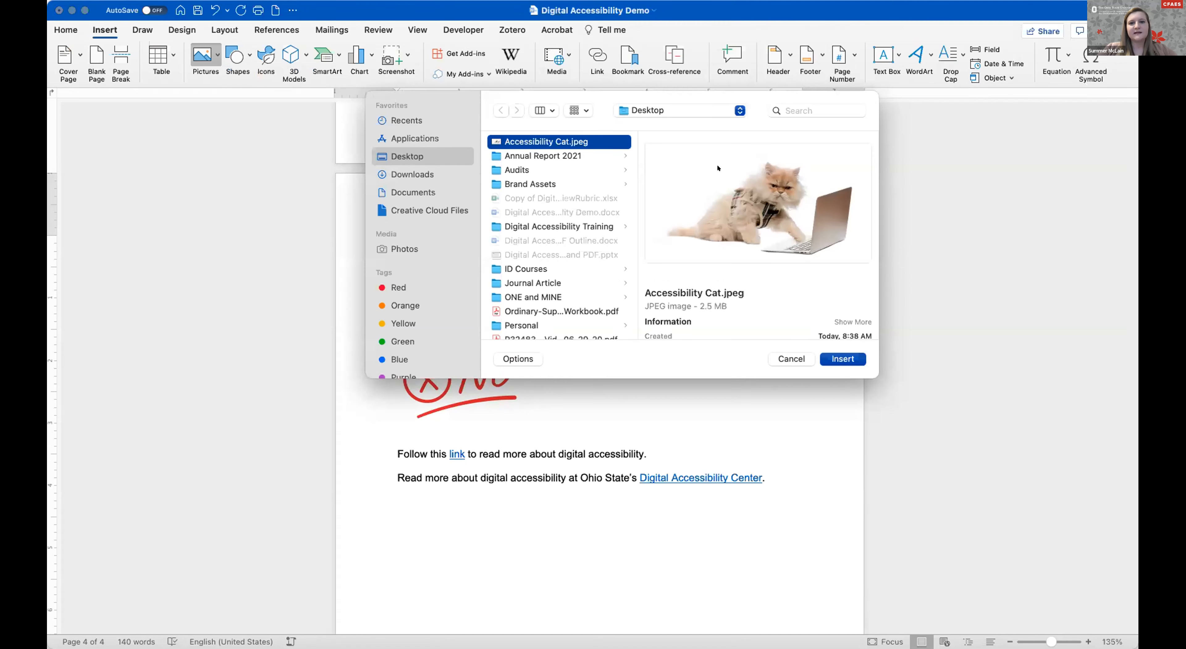
{"action": "left_click", "coordinate": [852, 357]}
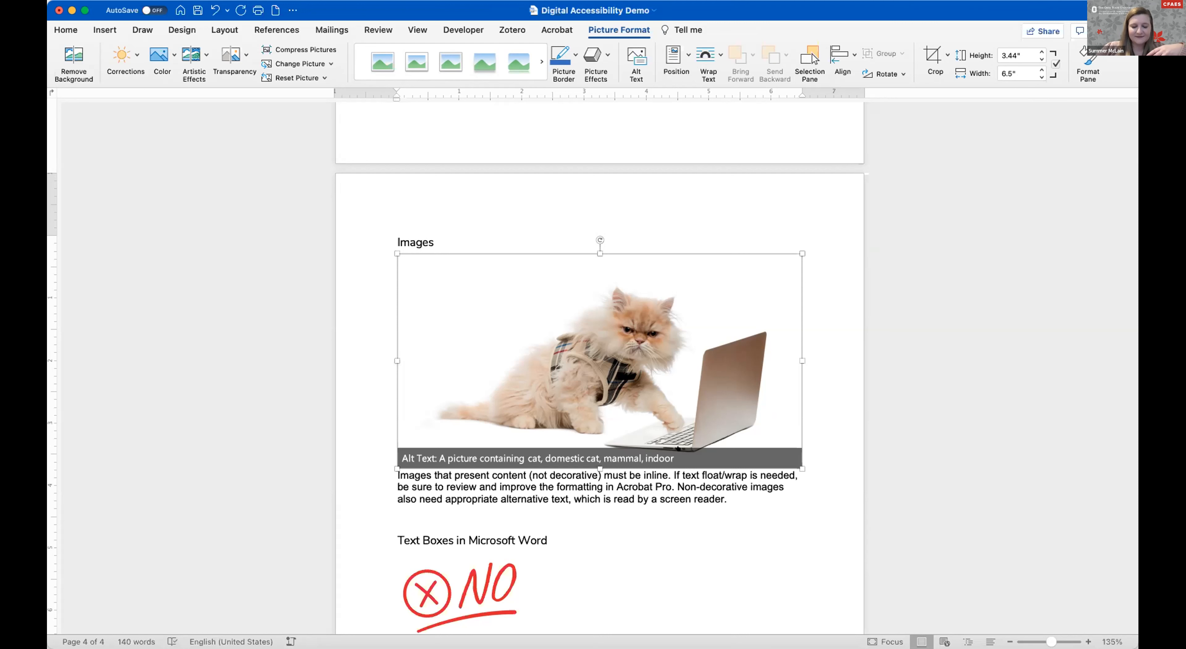
Step: Open the cat picture's alt text and review the automatically generated description, selecting all of its text
{"action": "left_click", "coordinate": [501, 499]}
{"action": "left_click", "coordinate": [460, 354]}
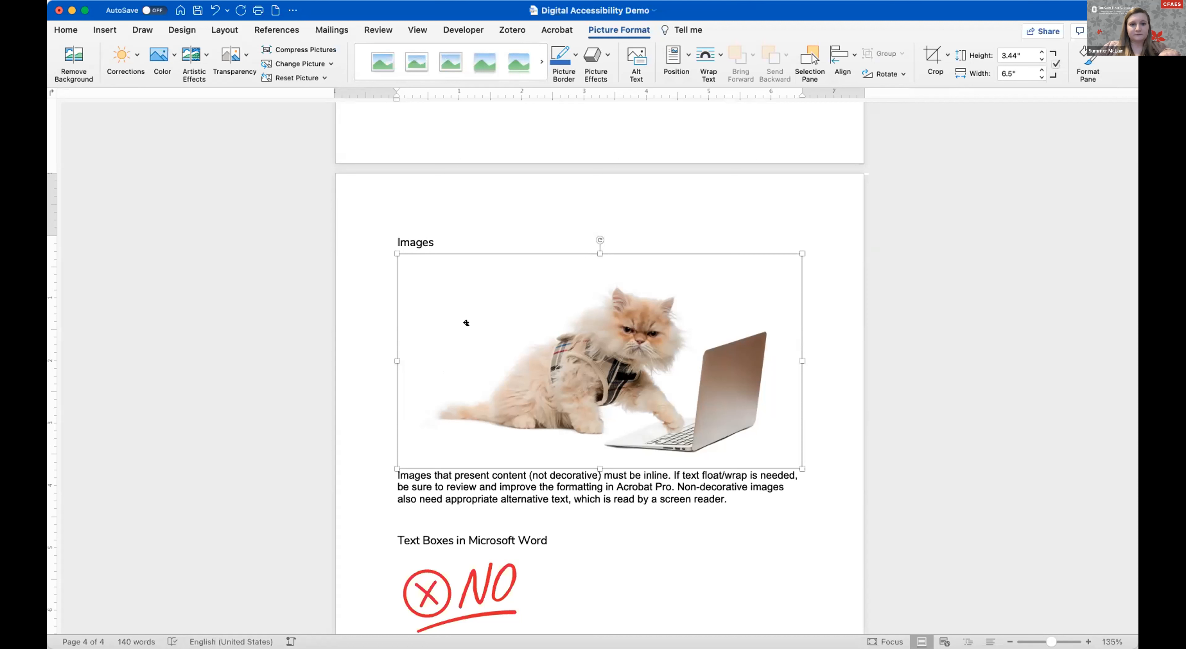
{"action": "right_click", "coordinate": [505, 292]}
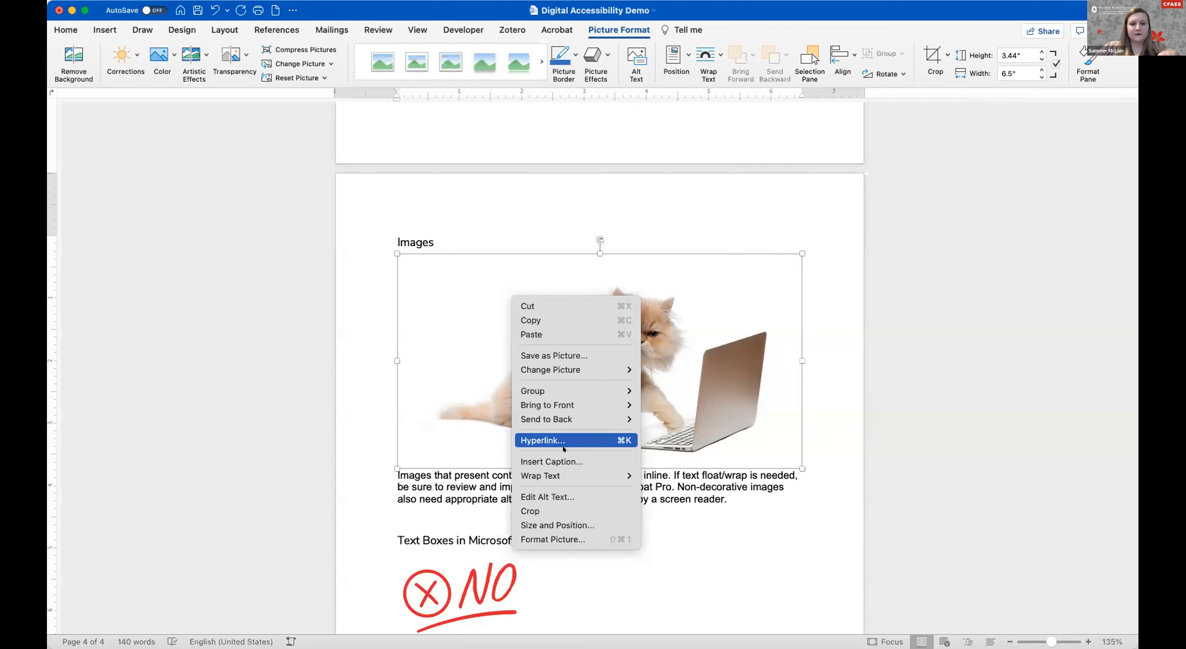
{"action": "left_click", "coordinate": [563, 496]}
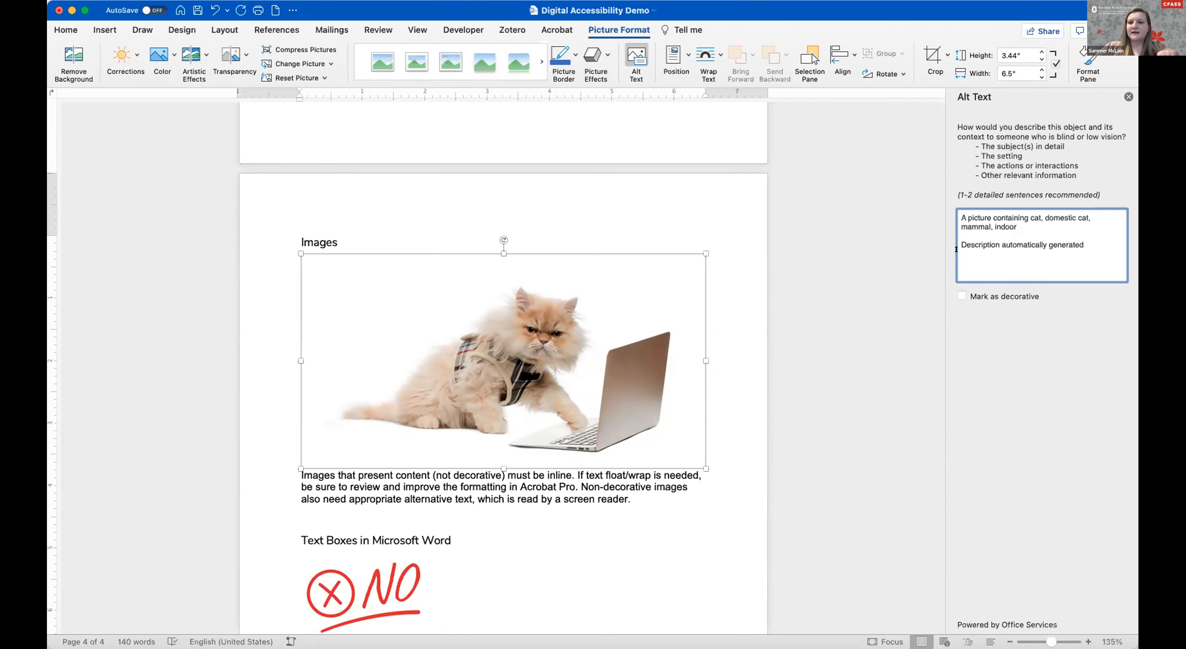
{"action": "left_click_drag", "start_coordinate": [958, 213], "coordinate": [1016, 221]}
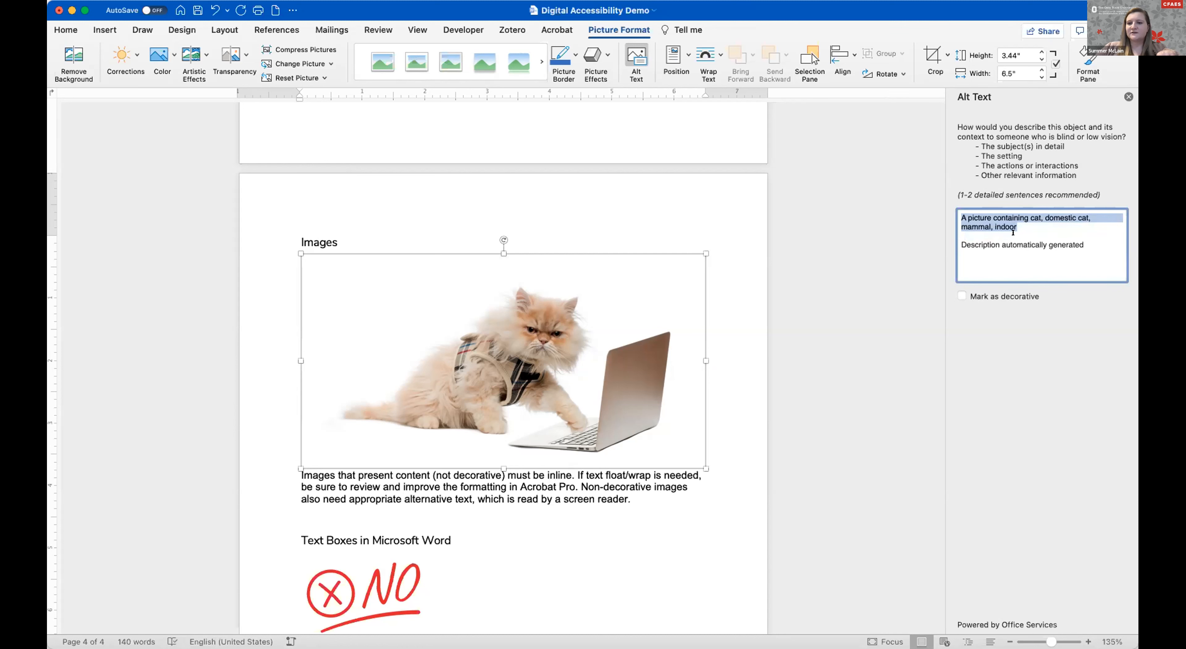
{"action": "left_click", "coordinate": [1013, 232]}
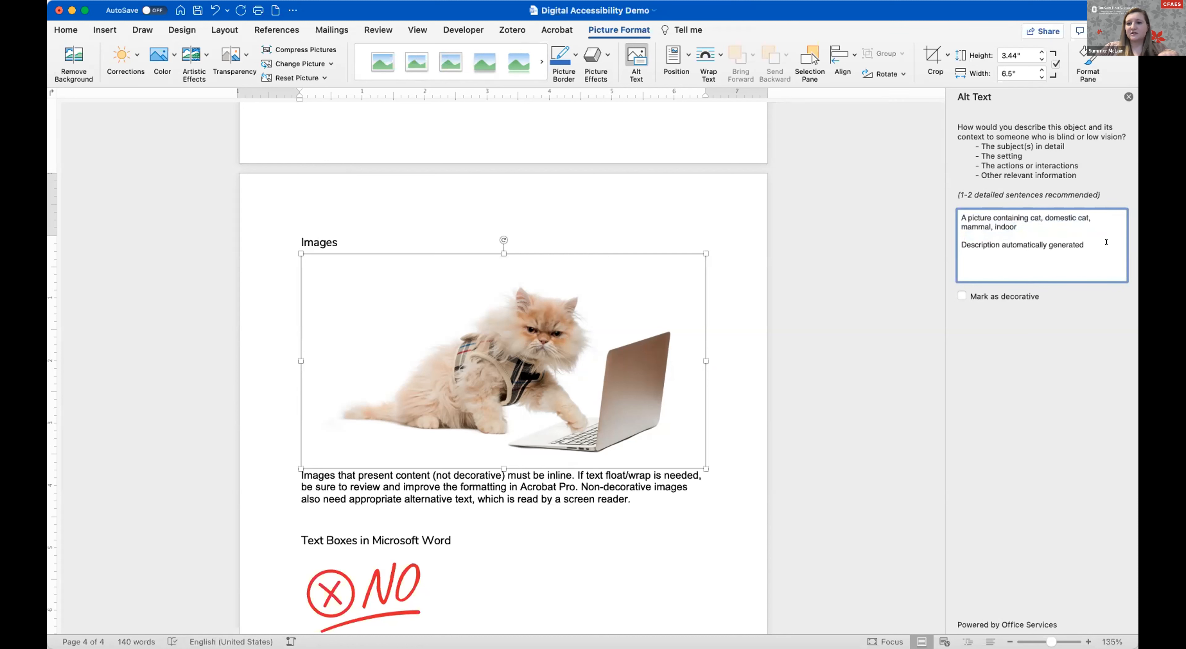
{"action": "key", "text": "super+a"}
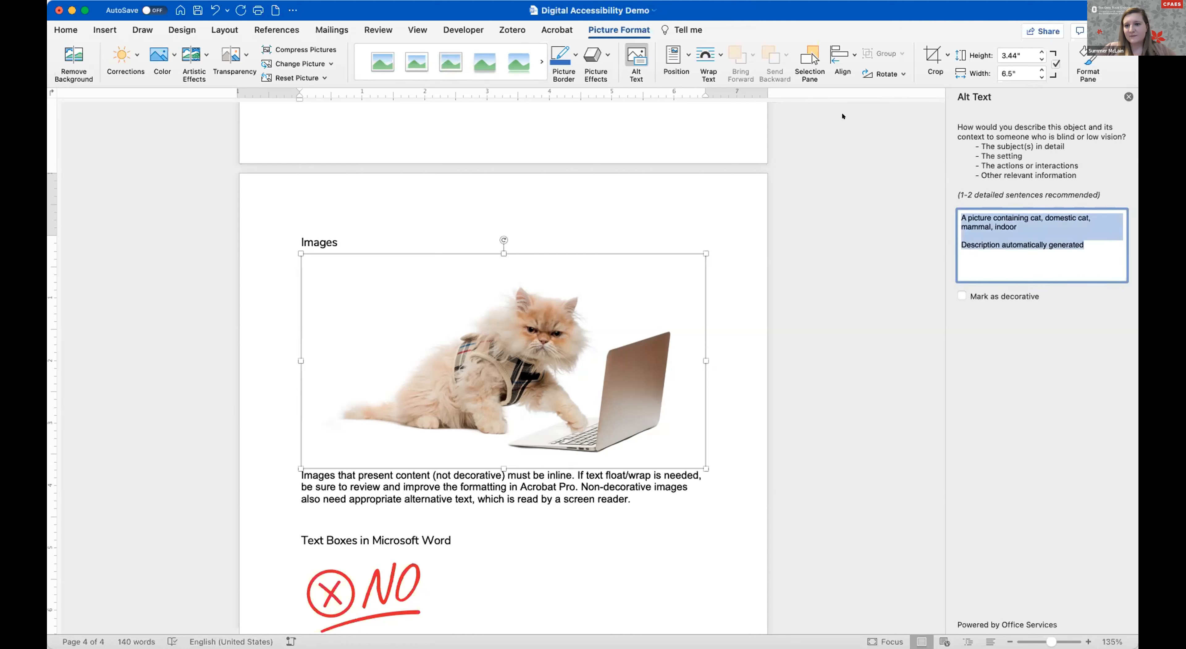
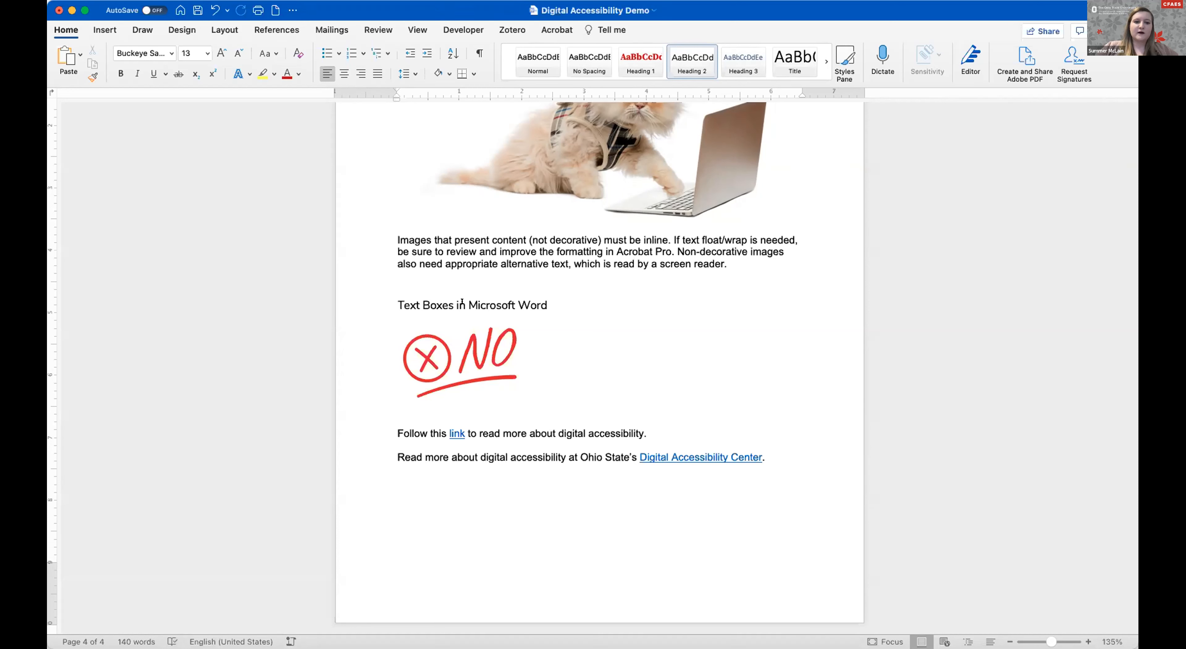
Step: Examine the "NO" graphic under "Text Boxes in Microsoft Word" and compare the link wording in the two lines below it
{"action": "left_click", "coordinate": [444, 365]}
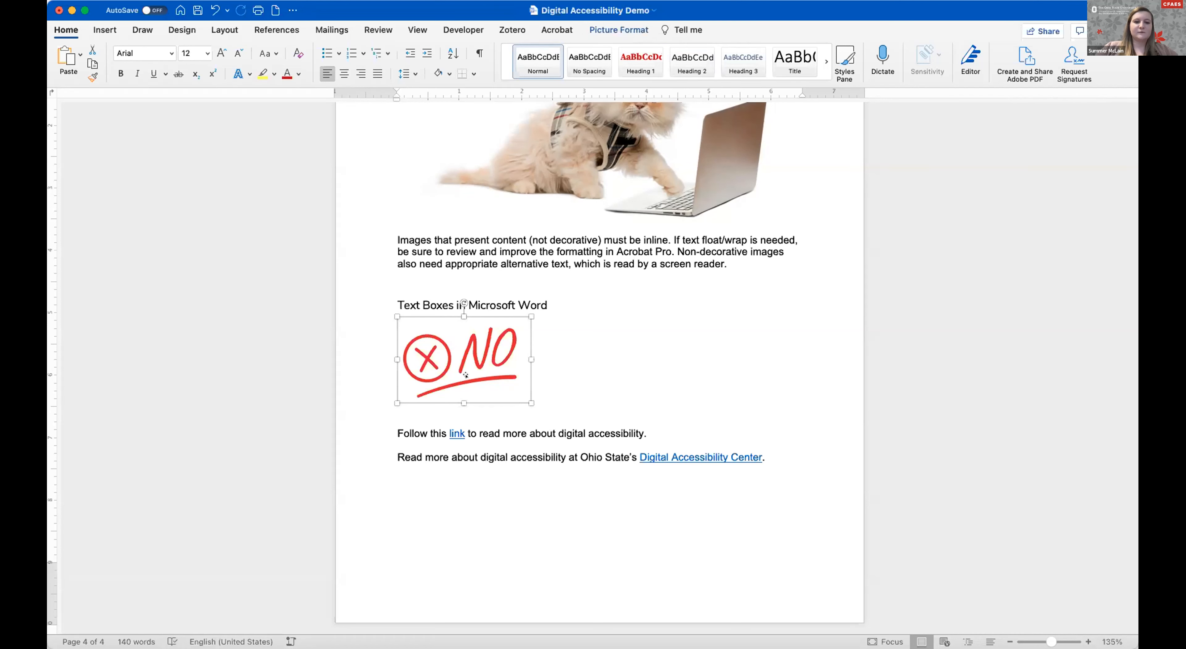
{"action": "left_click", "coordinate": [548, 305]}
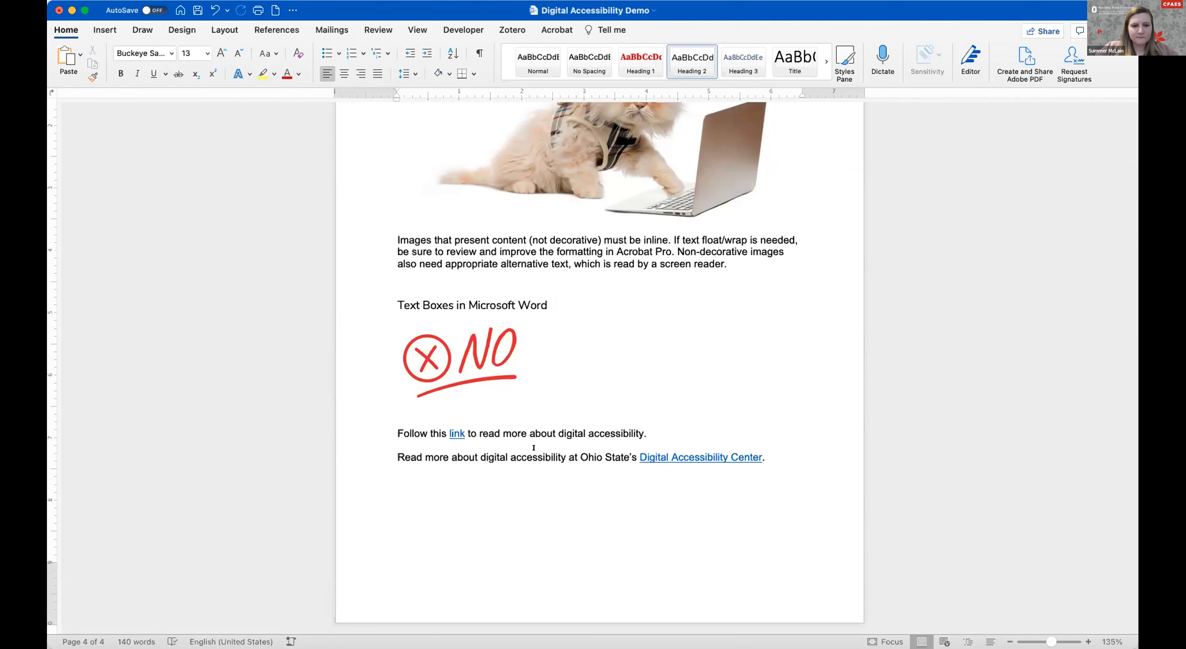
{"action": "left_click", "coordinate": [389, 425]}
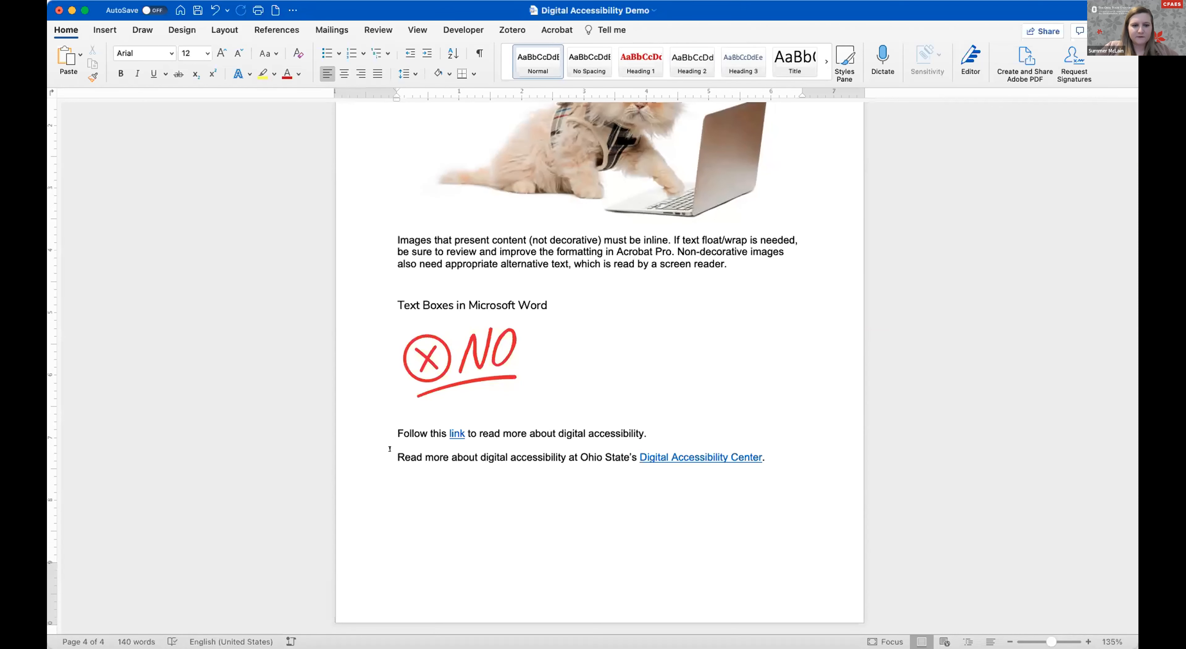
{"action": "left_click_drag", "start_coordinate": [391, 426], "coordinate": [421, 429]}
{"action": "left_click", "coordinate": [422, 427]}
{"action": "left_click", "coordinate": [390, 447]}
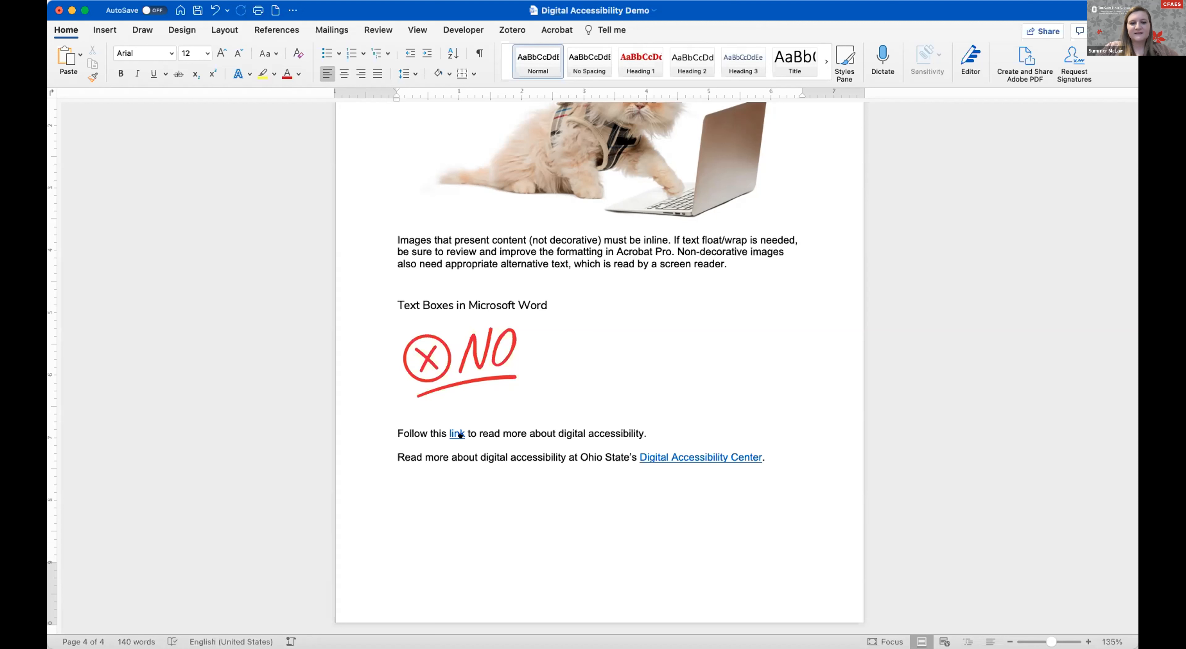
{"action": "mouse_move", "coordinate": [461, 435]}
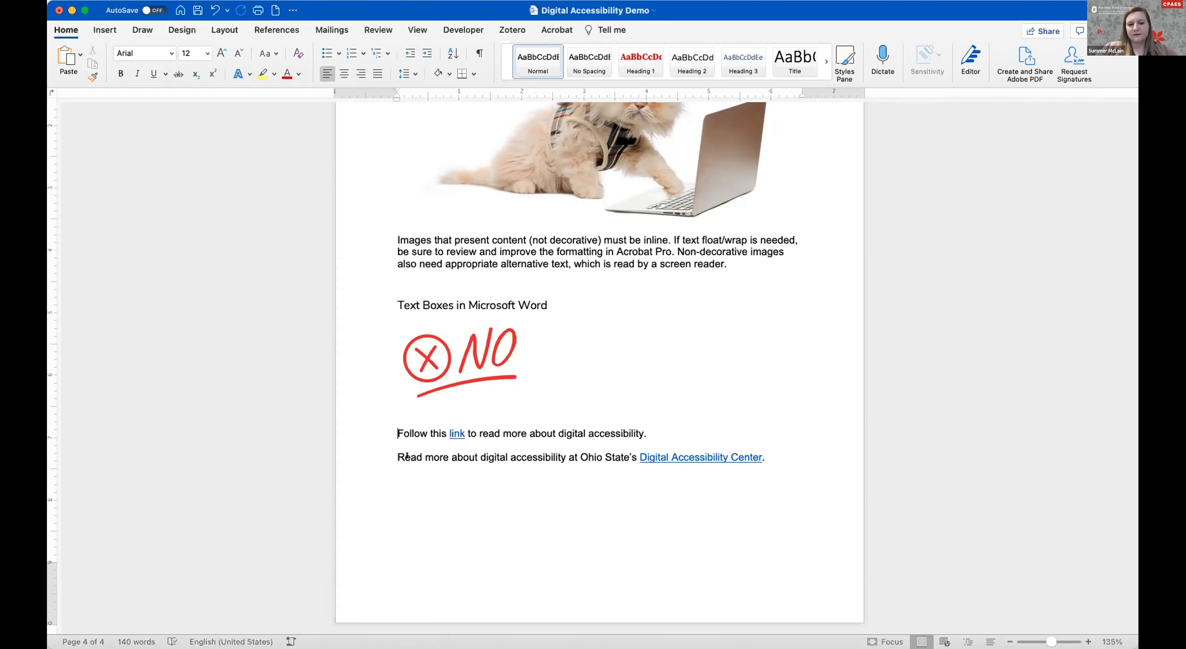
{"action": "left_click", "coordinate": [397, 449]}
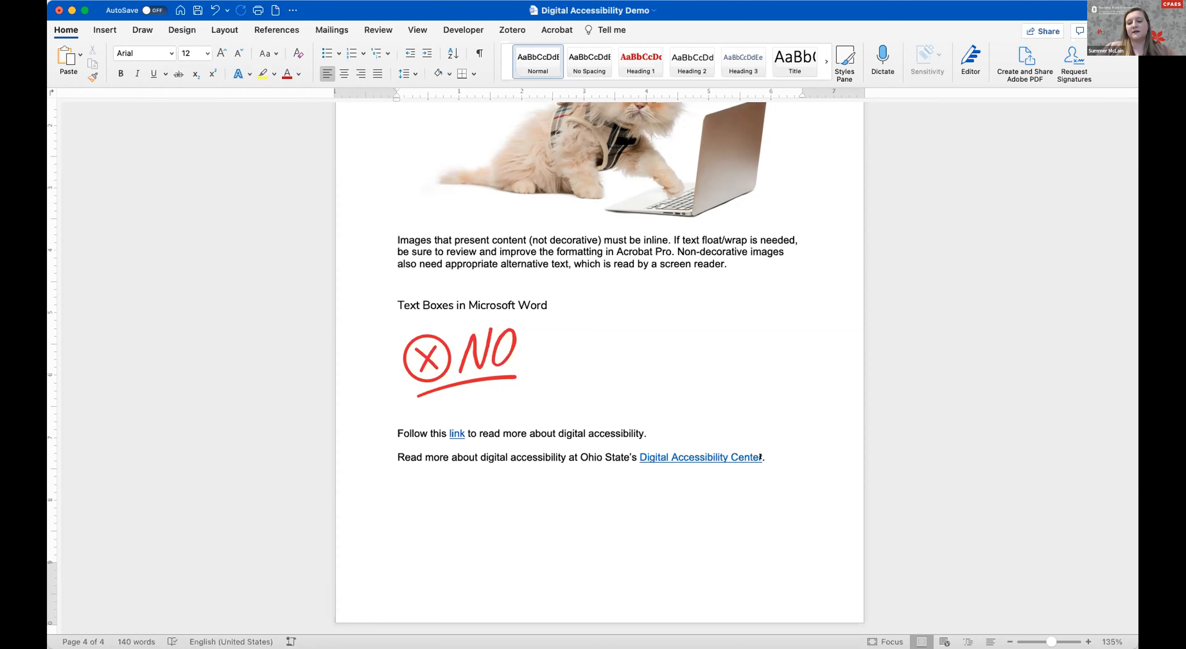
Step: Run the accessibility checker on the document and collapse the Errors and Warnings groups in its inspection results
{"action": "left_click", "coordinate": [769, 449]}
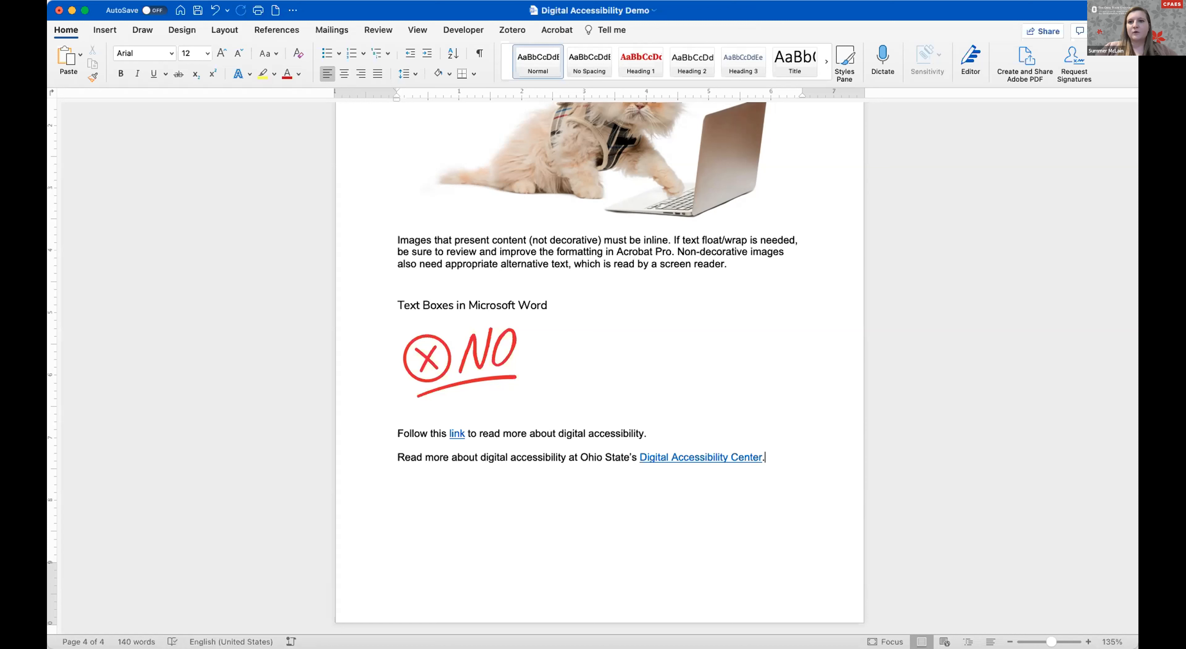
{"action": "left_click", "coordinate": [482, 251]}
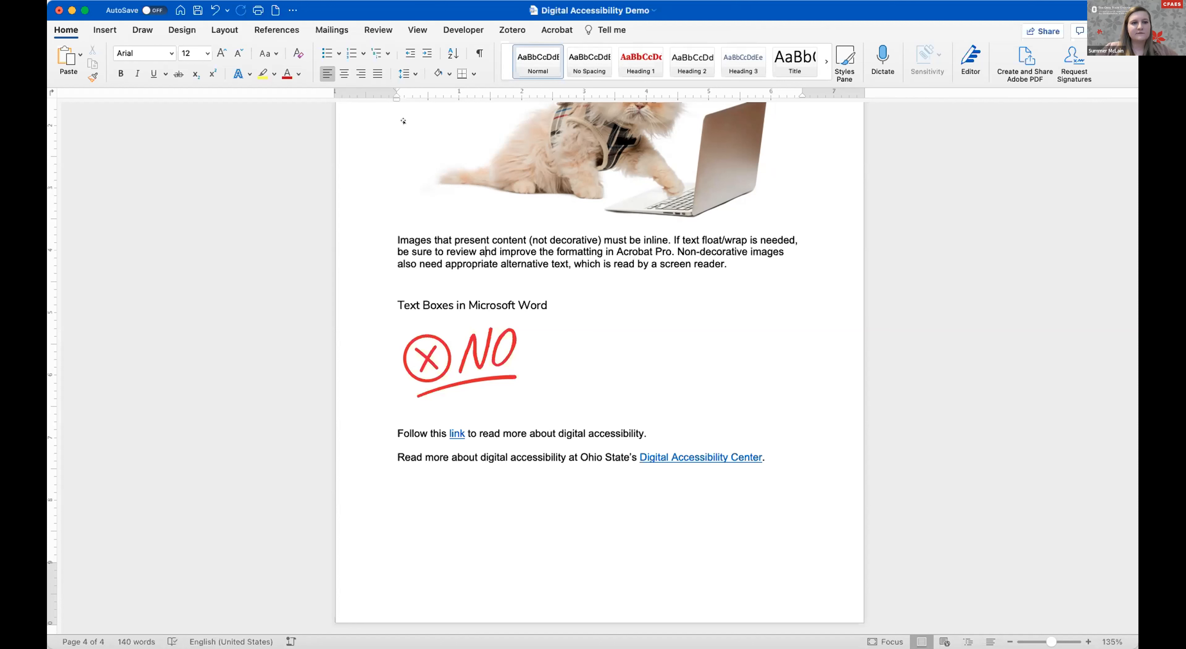
{"action": "left_click", "coordinate": [379, 28]}
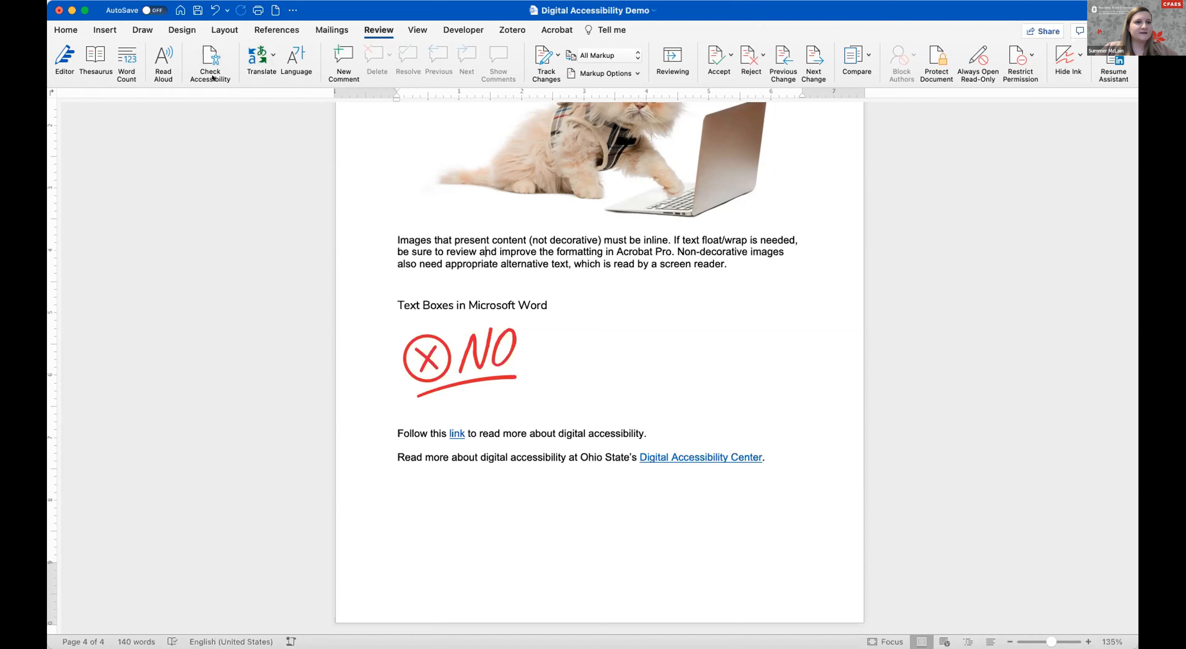
{"action": "left_click", "coordinate": [204, 56]}
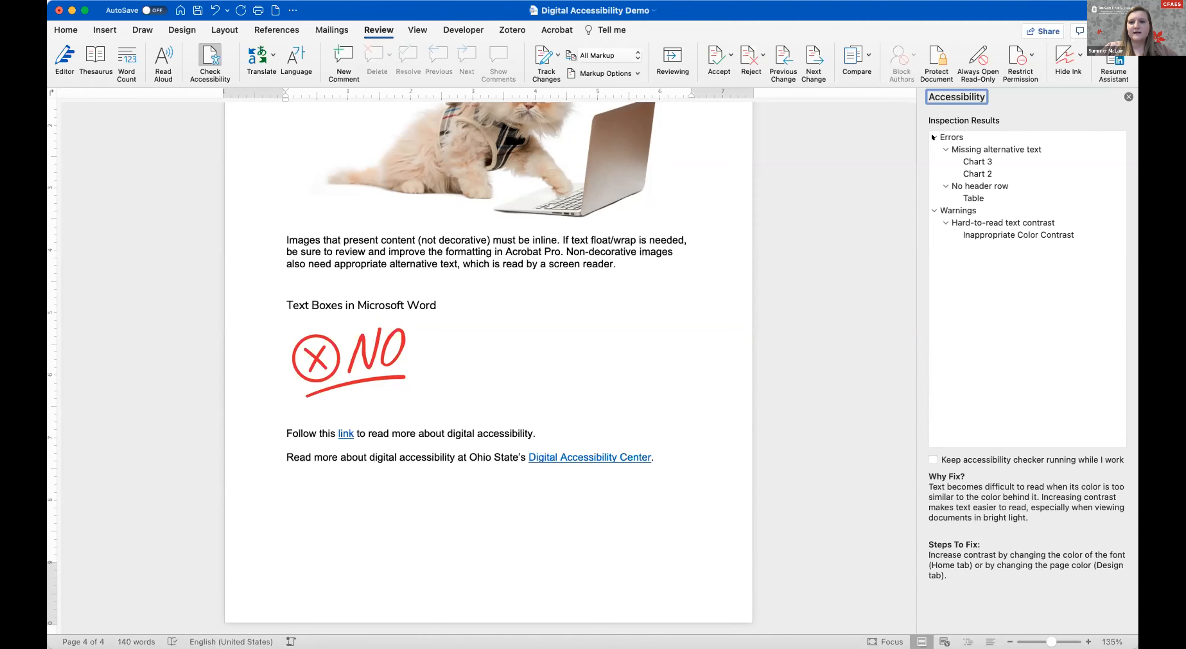
{"action": "left_click", "coordinate": [934, 210]}
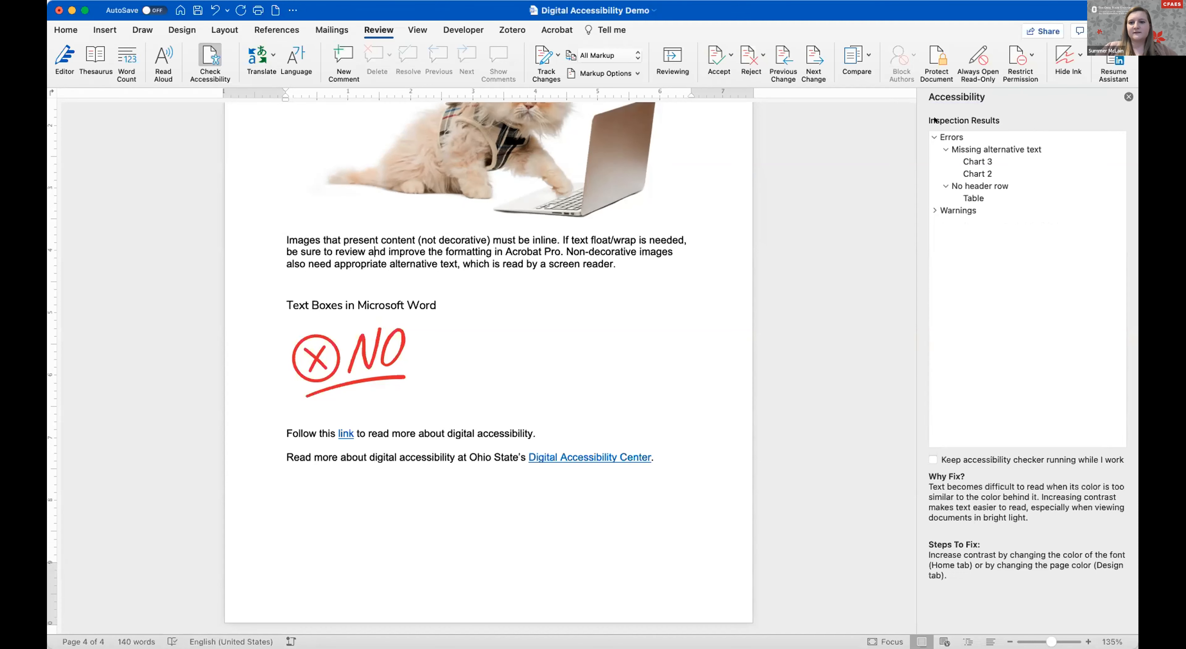
{"action": "left_click", "coordinate": [933, 137]}
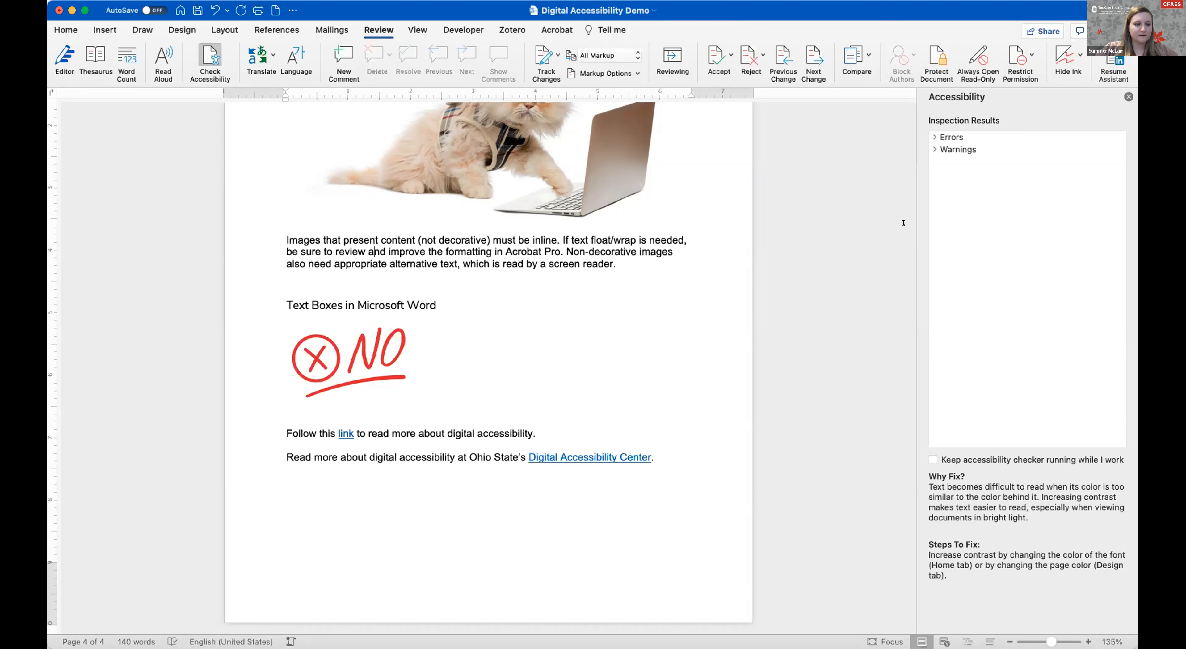
Step: Expand the Errors group and its missing alternative text category to list the flagged objects
{"action": "left_click", "coordinate": [934, 136]}
{"action": "left_click", "coordinate": [945, 149]}
{"action": "left_click", "coordinate": [946, 161]}
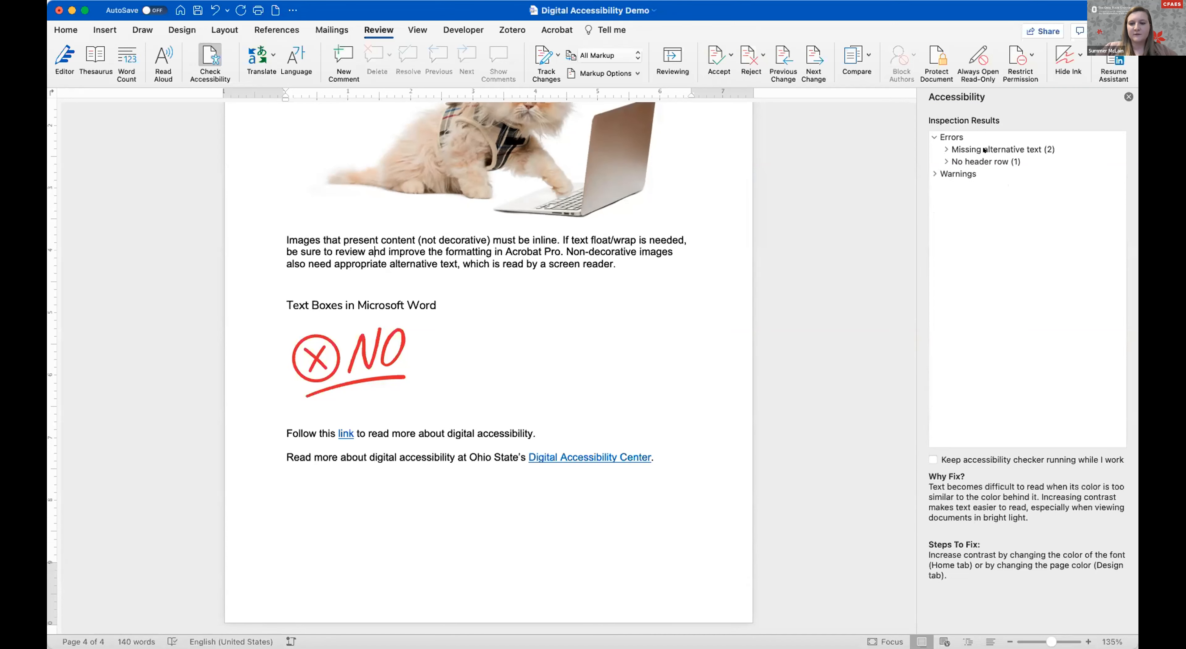
{"action": "left_click", "coordinate": [955, 148]}
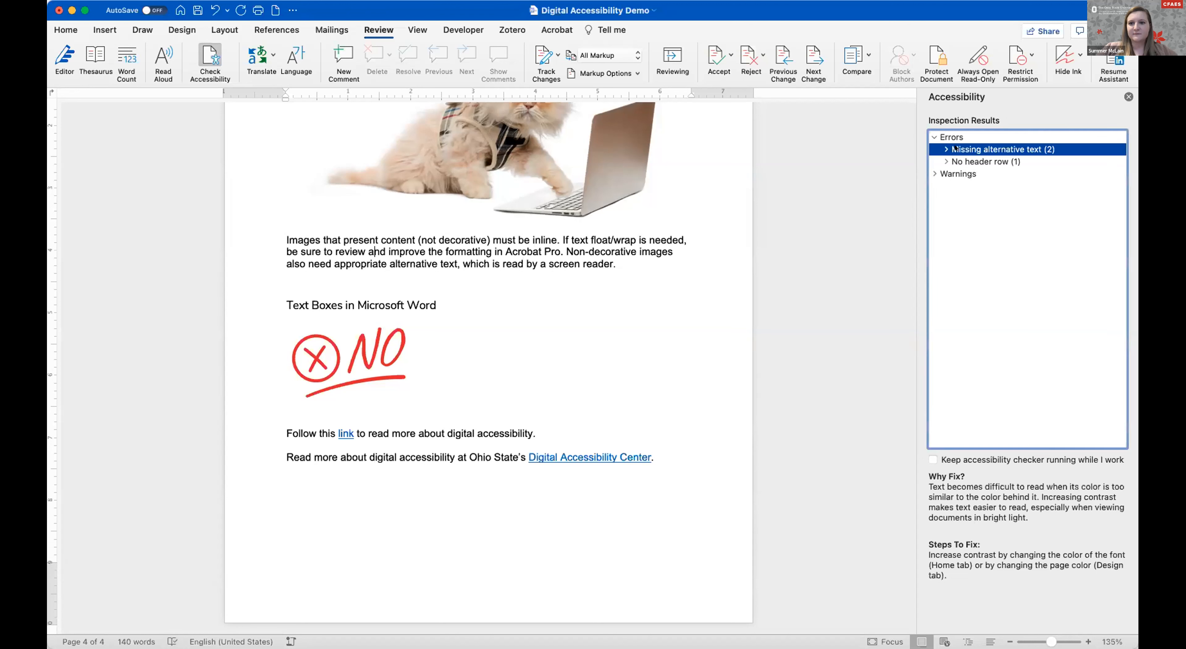
{"action": "left_click", "coordinate": [945, 149]}
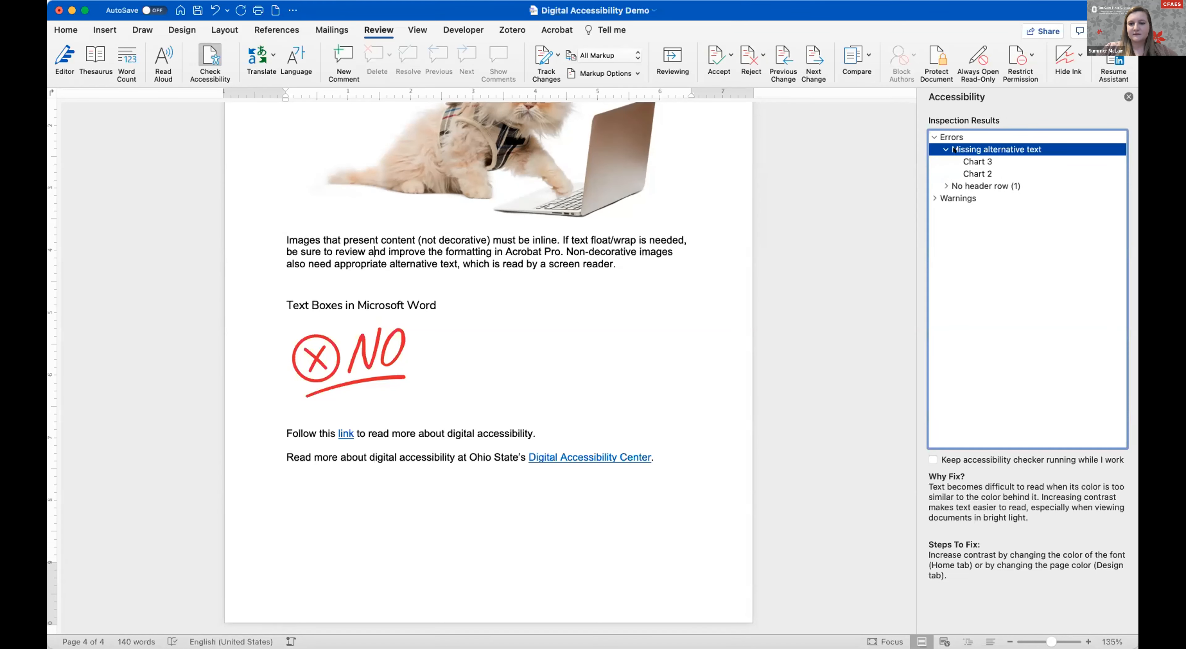
Step: Go through the flagged Chart 3 and Chart 2 entries to locate each chart in the document
{"action": "left_click", "coordinate": [966, 160]}
{"action": "key", "text": "Down"}
{"action": "key", "text": "Up"}
{"action": "key", "text": "Down"}
{"action": "key", "text": "Up"}
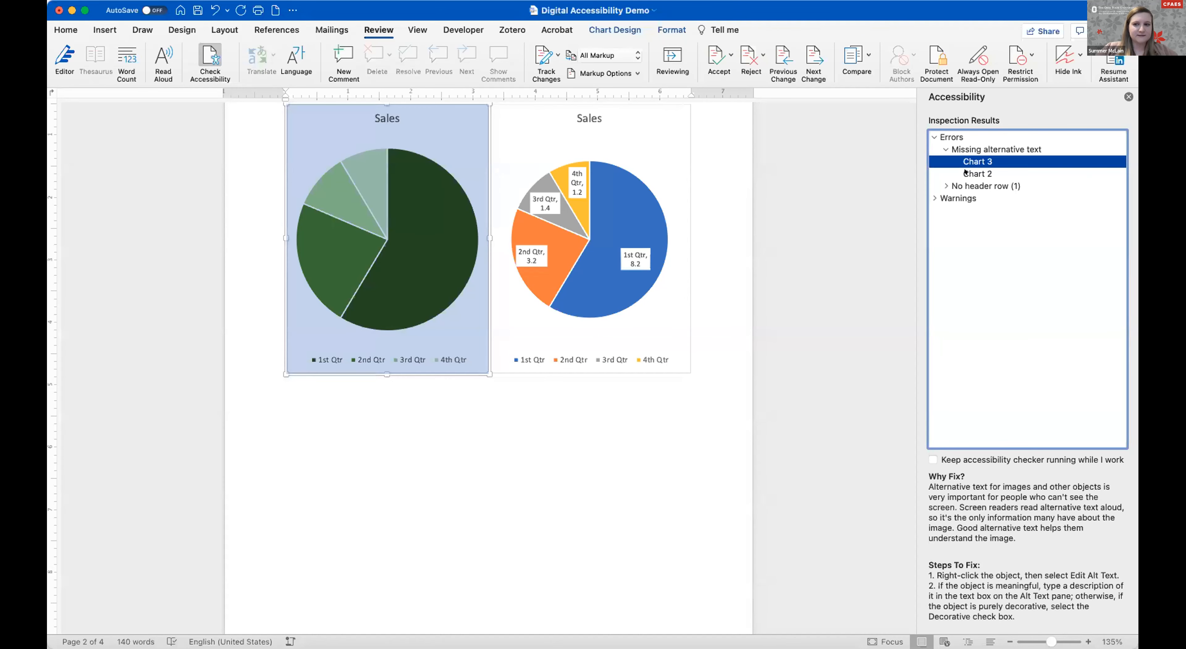
{"action": "left_click", "coordinate": [976, 173]}
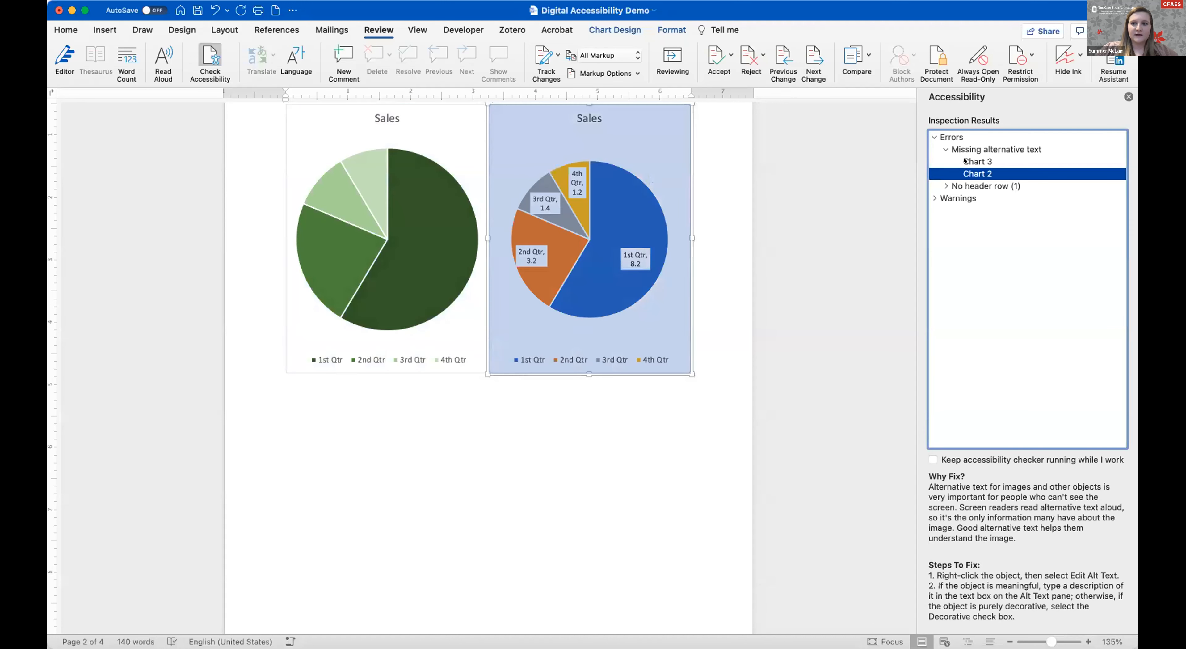
{"action": "left_click", "coordinate": [966, 161]}
{"action": "right_click", "coordinate": [463, 221]}
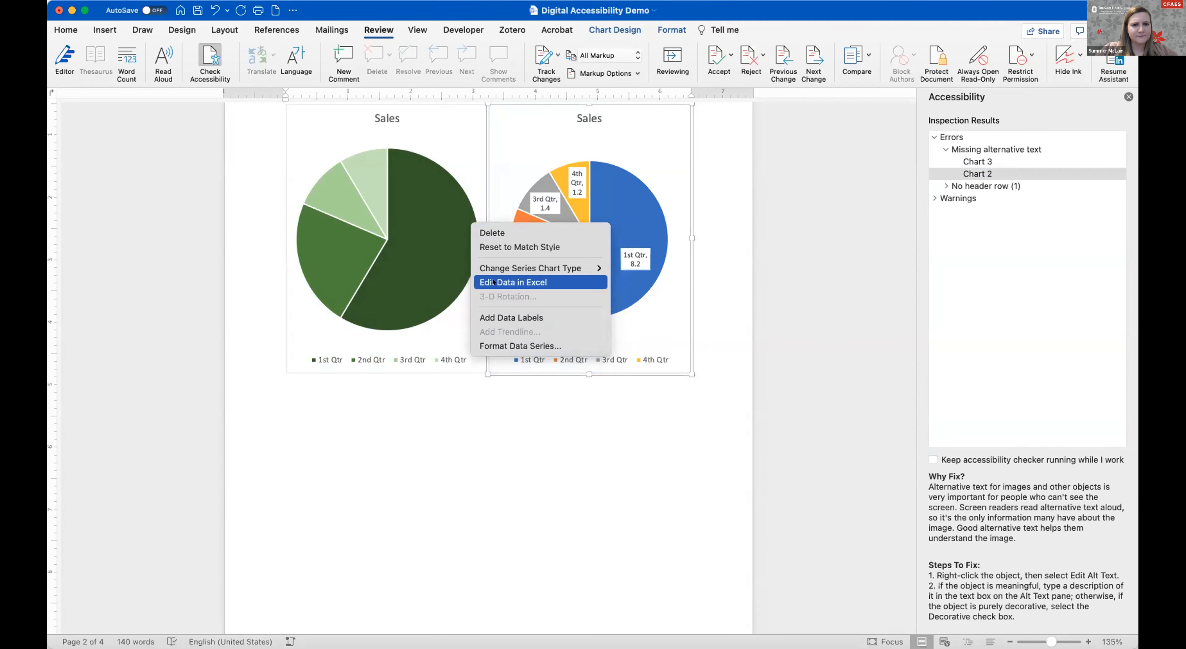
{"action": "left_click", "coordinate": [471, 406]}
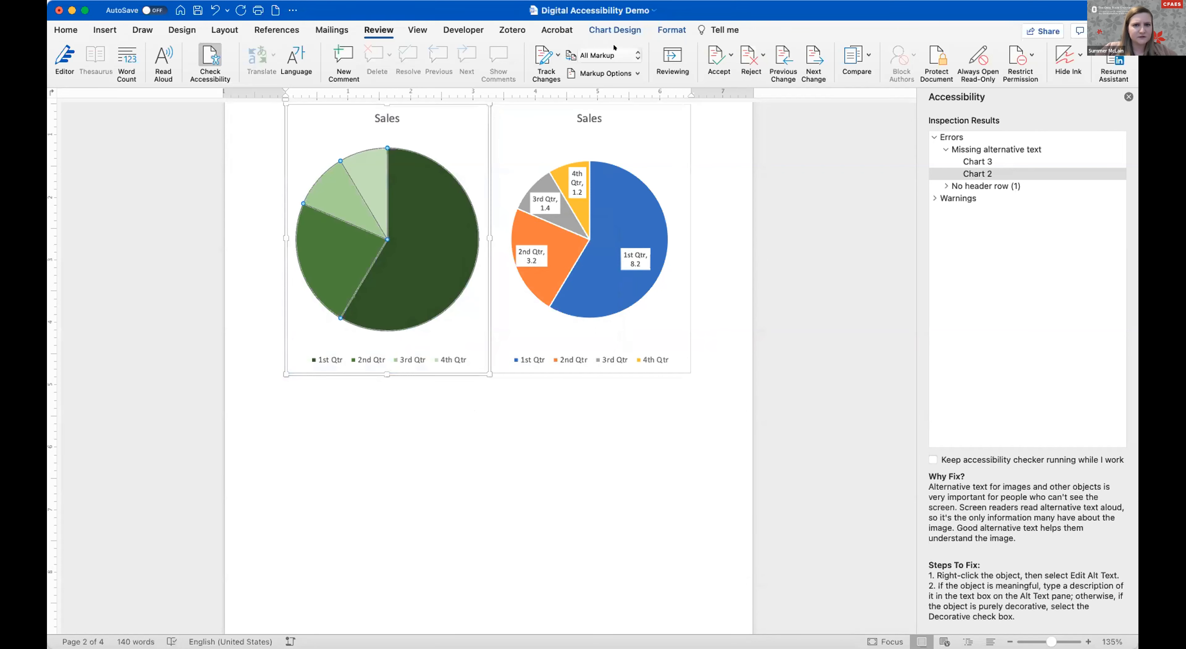
{"action": "left_click", "coordinate": [614, 29]}
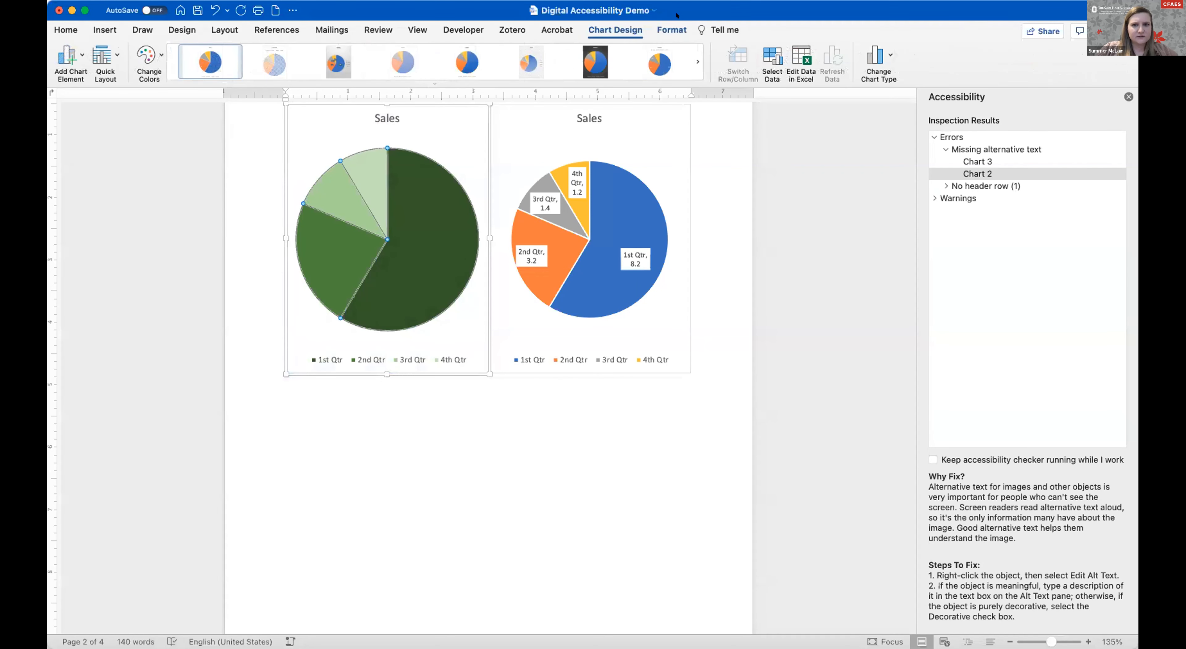
{"action": "left_click", "coordinate": [670, 29]}
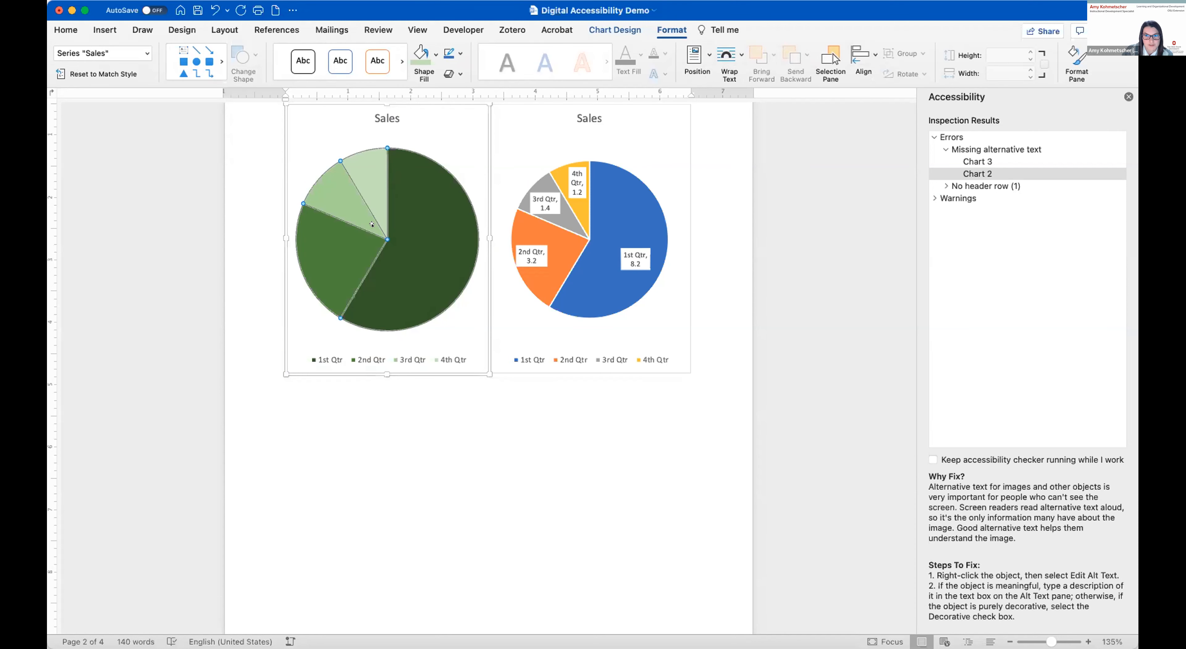
{"action": "right_click", "coordinate": [568, 211]}
{"action": "right_click", "coordinate": [421, 242]}
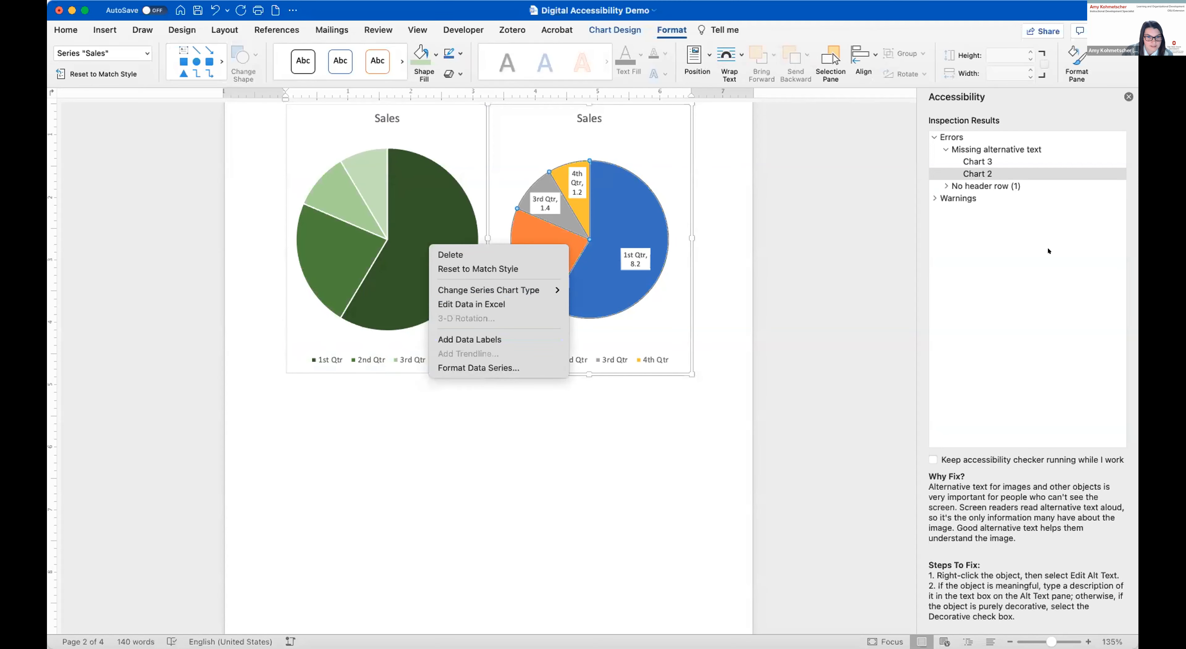
{"action": "left_click", "coordinate": [985, 173]}
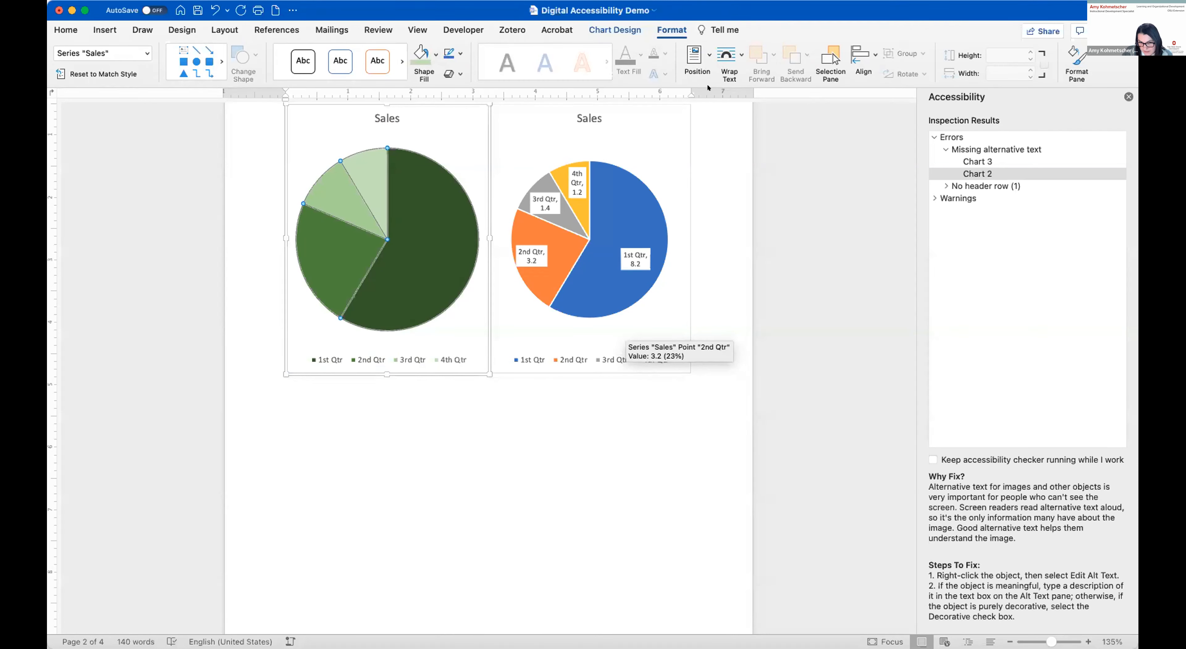
Step: Select Chart 3 from the missing alternative text errors, check it in the Selection Pane, and return to the inspection results
{"action": "left_click", "coordinate": [965, 161]}
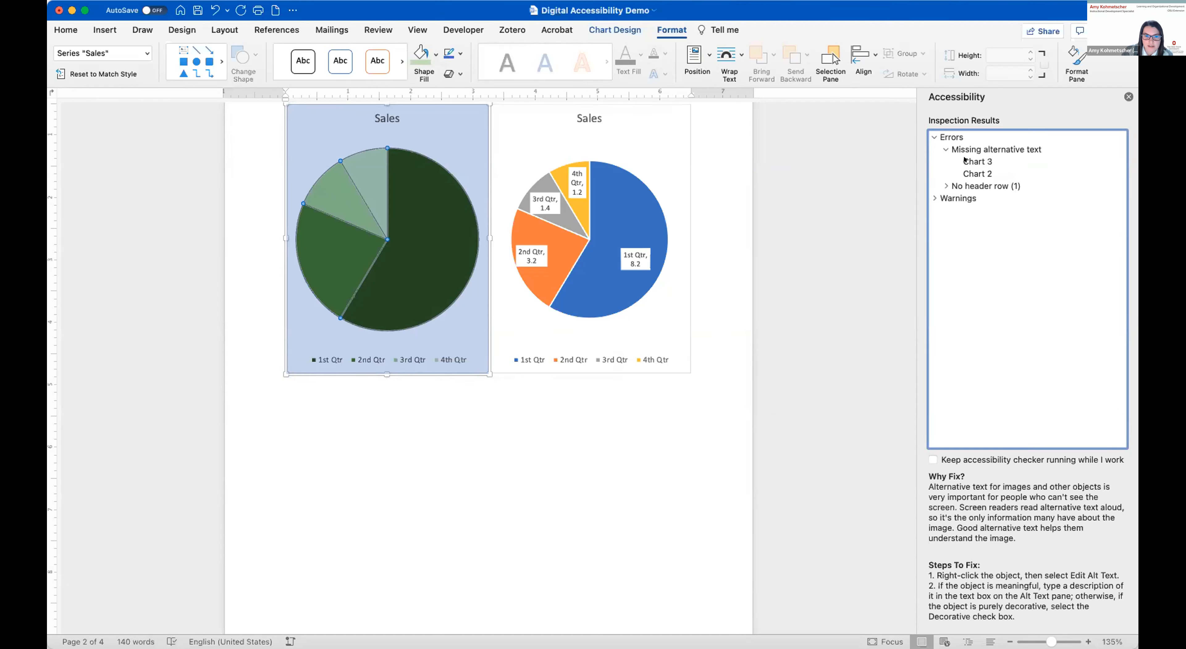
{"action": "left_click", "coordinate": [965, 160]}
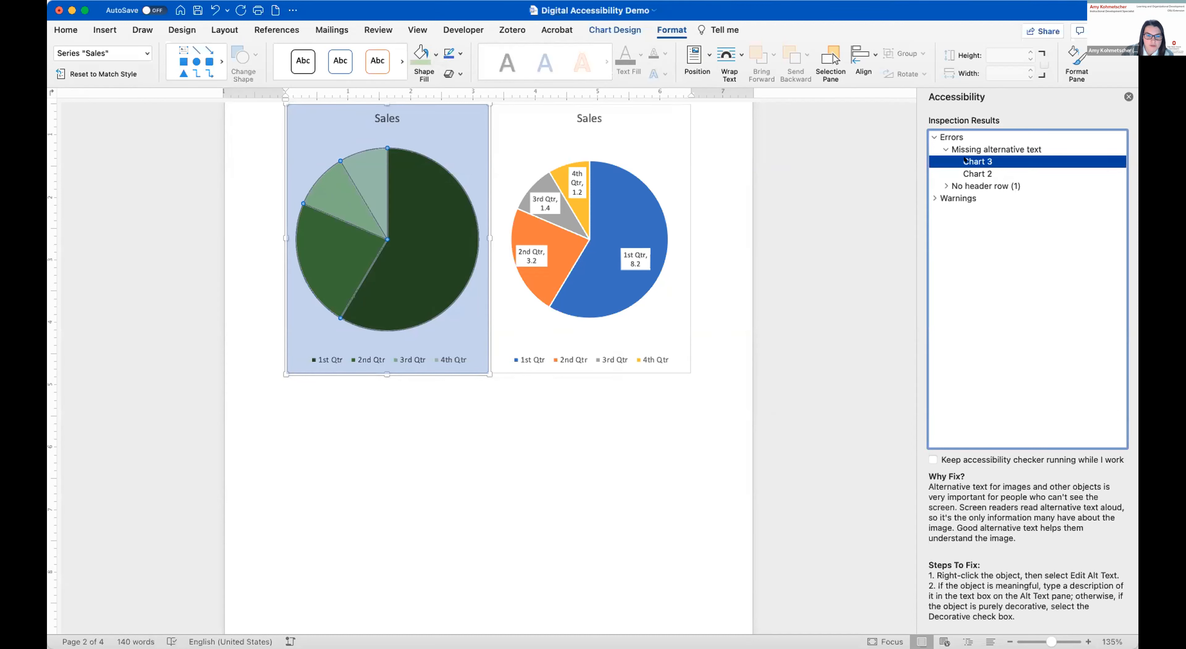
{"action": "left_click", "coordinate": [837, 59]}
{"action": "left_click", "coordinate": [983, 139]}
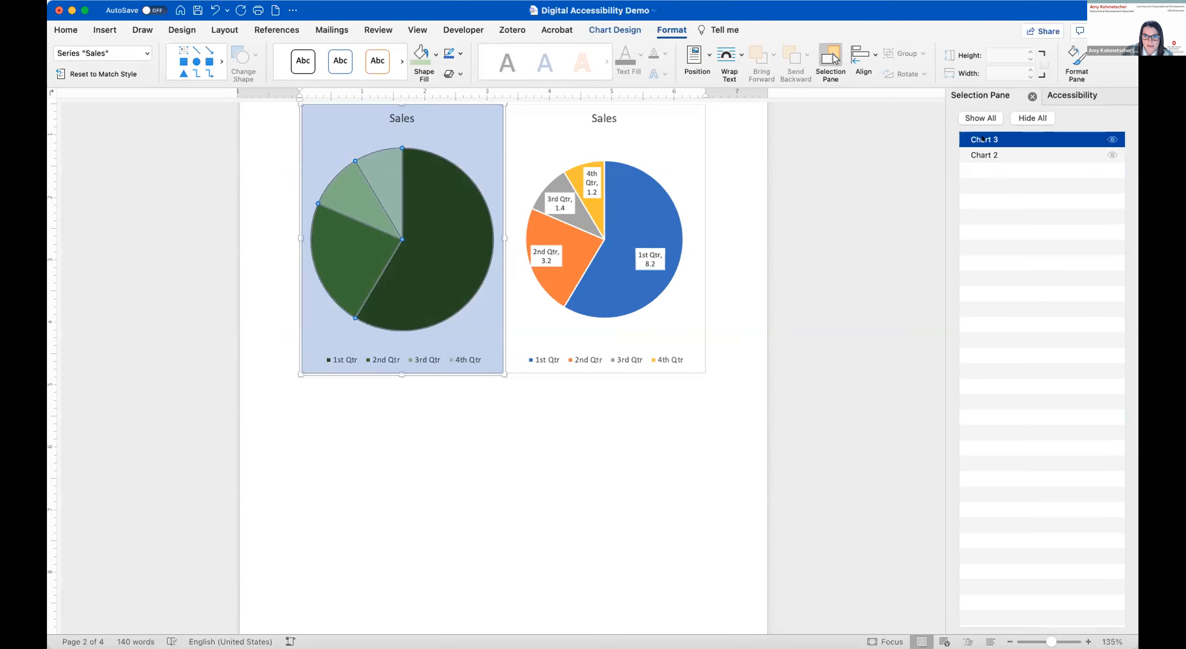
{"action": "left_click", "coordinate": [1058, 92]}
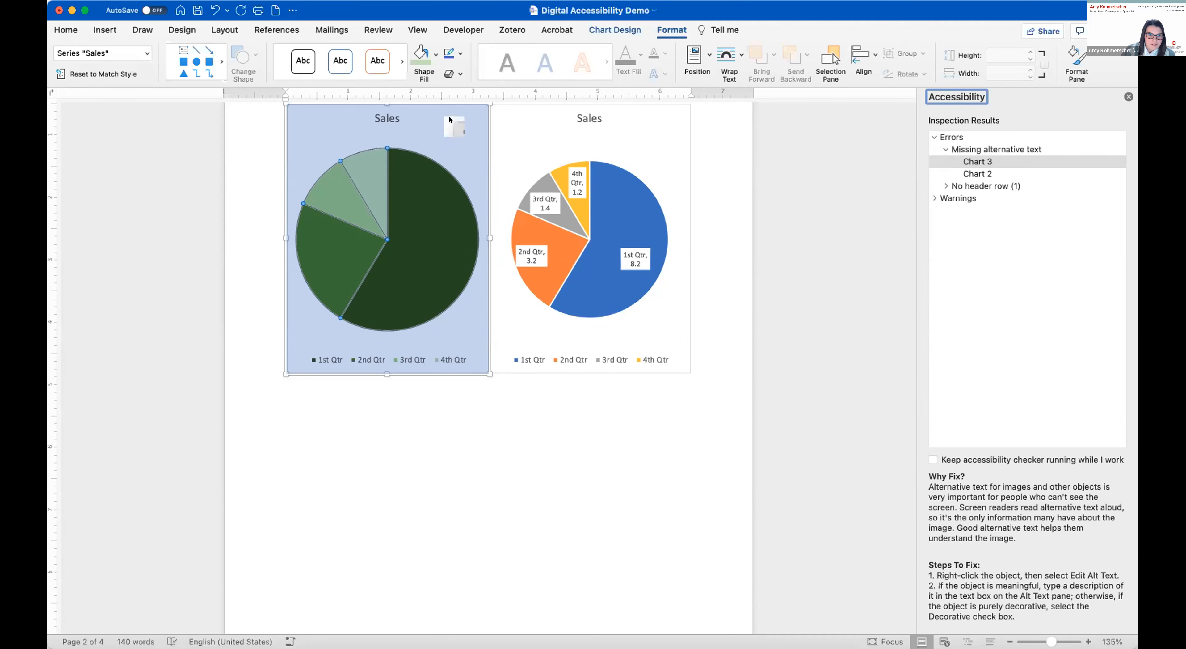
Step: Set the green Sales pie chart's alt text to "Chart......" and return to the accessibility inspection results
{"action": "right_click", "coordinate": [455, 123]}
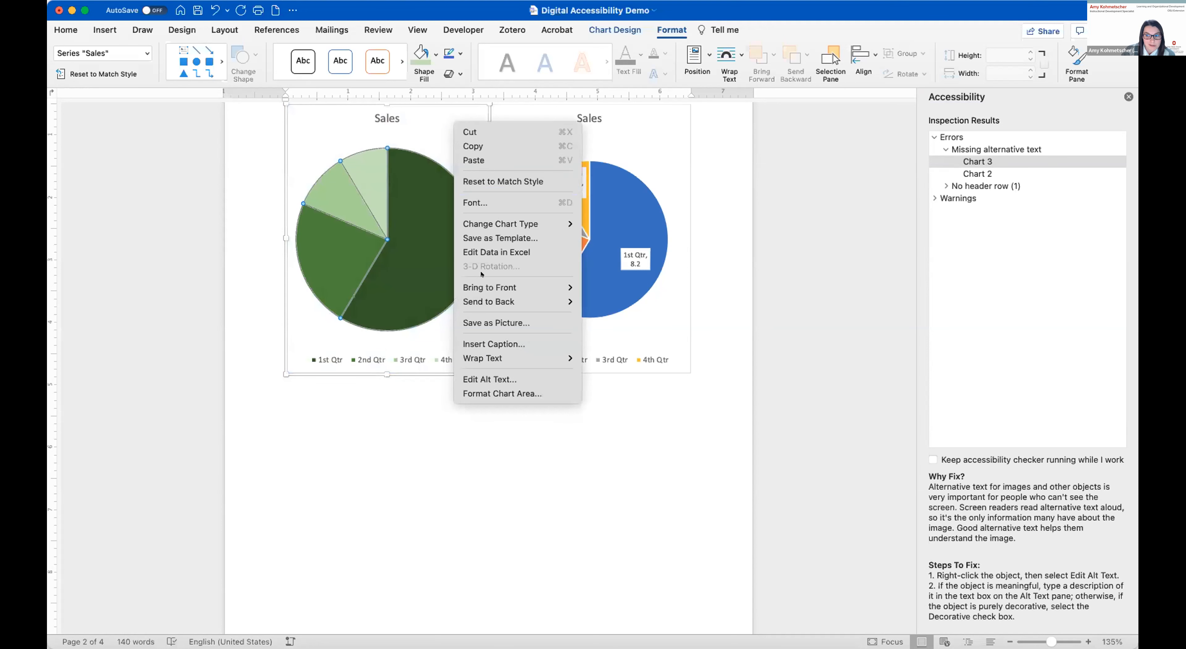
{"action": "left_click", "coordinate": [501, 378]}
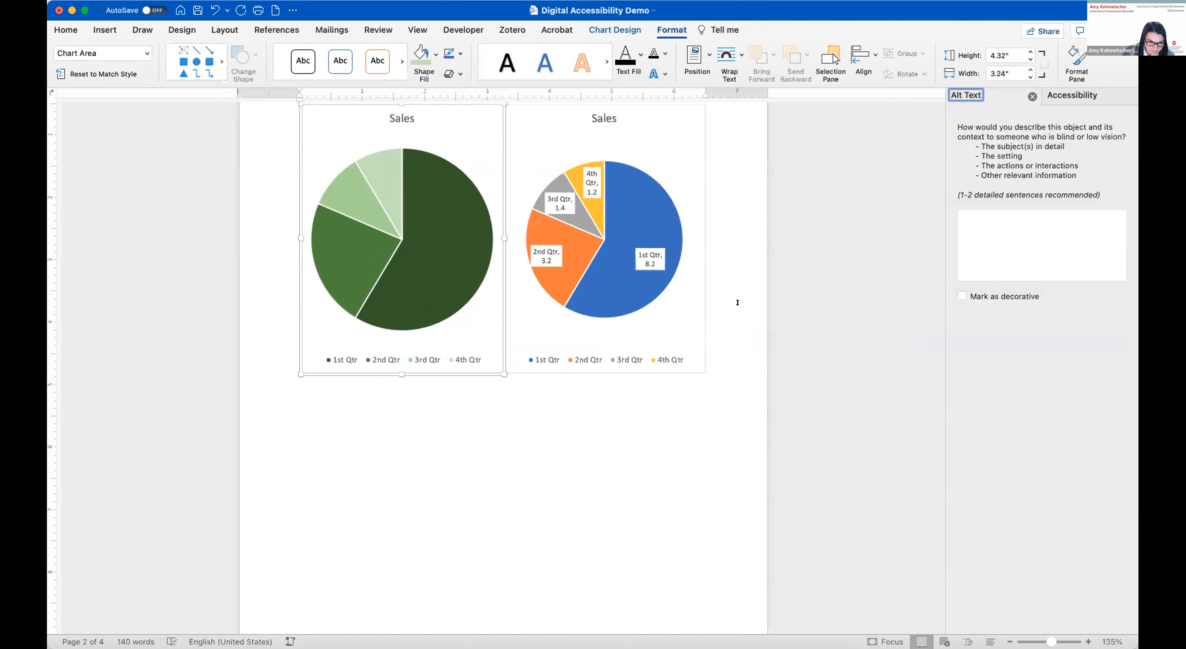
{"action": "left_click", "coordinate": [1047, 260]}
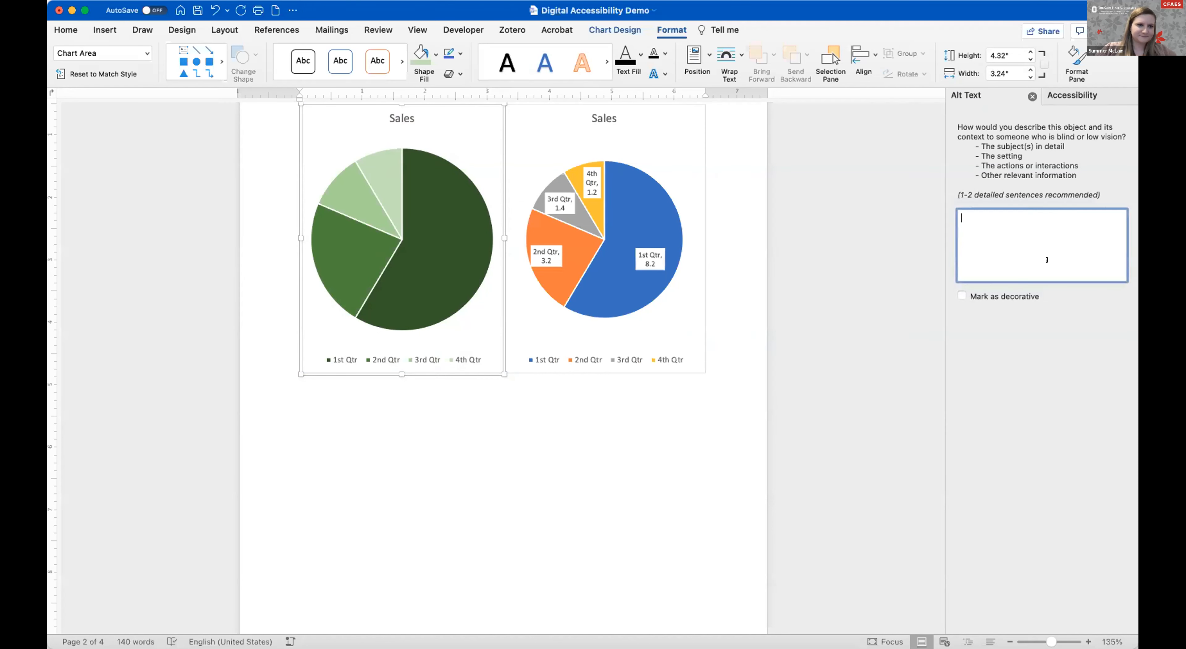
{"action": "type", "text": "CHa"}
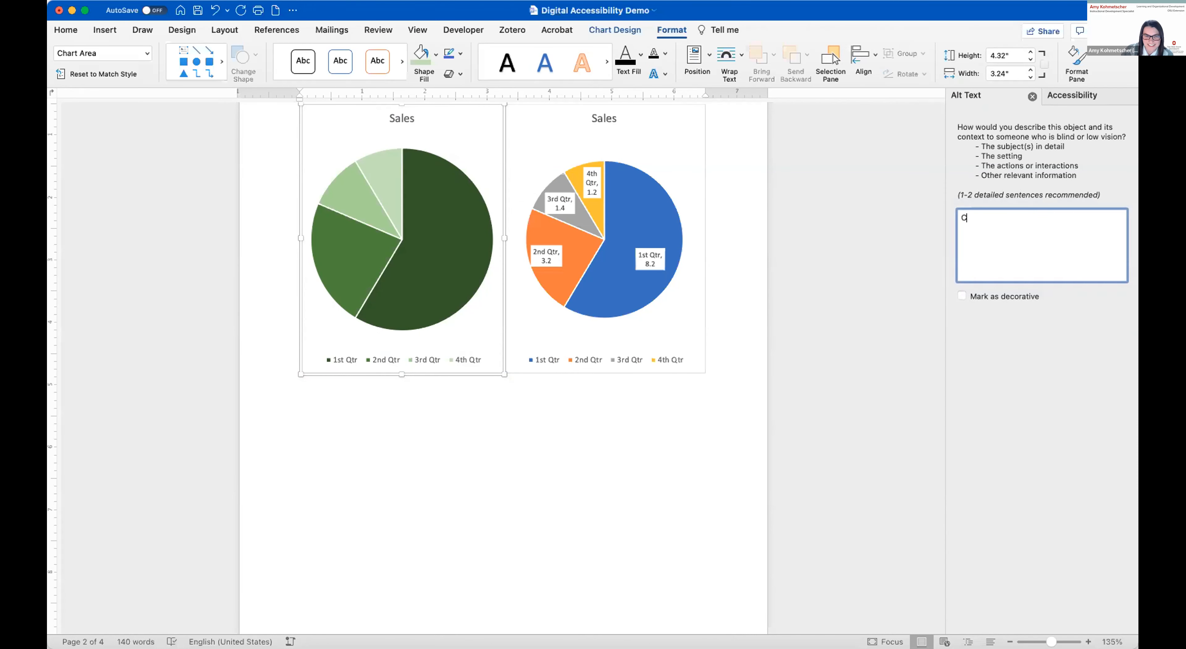
{"action": "key", "text": "BackSpace"}
{"action": "key", "text": "BackSpace"}
{"action": "key", "text": "BackSpace"}
{"action": "type", "text": "hart......"}
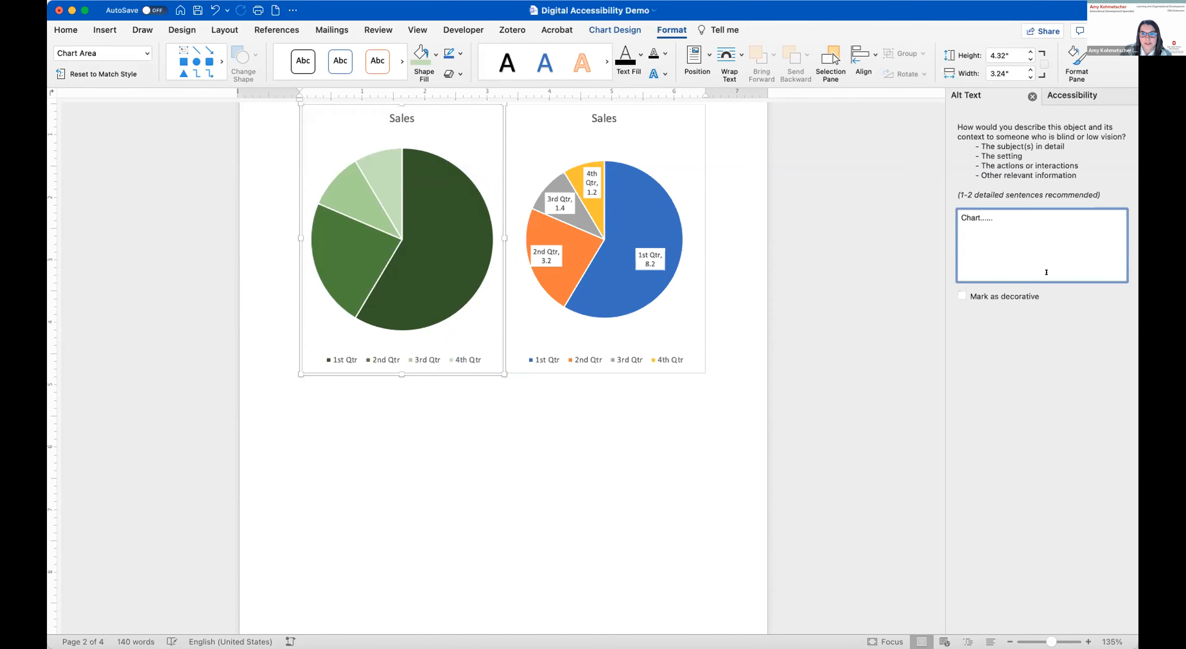
{"action": "left_click", "coordinate": [1072, 95]}
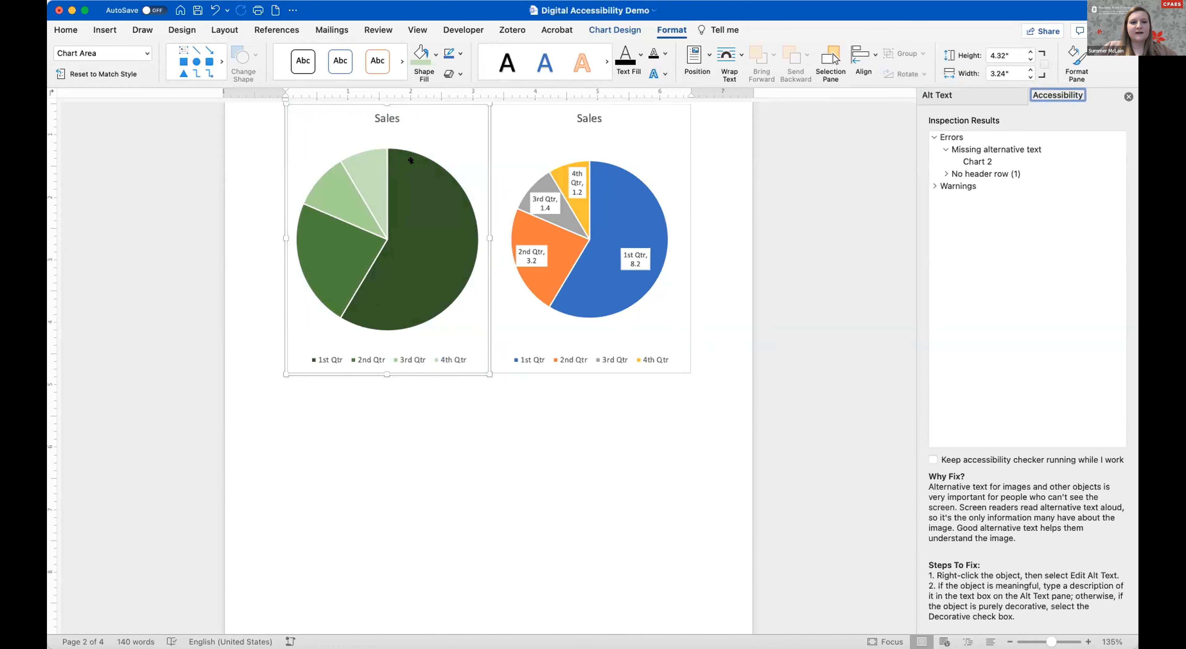
Step: Reopen the green pie chart's alt text to review it, and close the Accessibility window and the Alt Text pane
{"action": "right_click", "coordinate": [442, 118]}
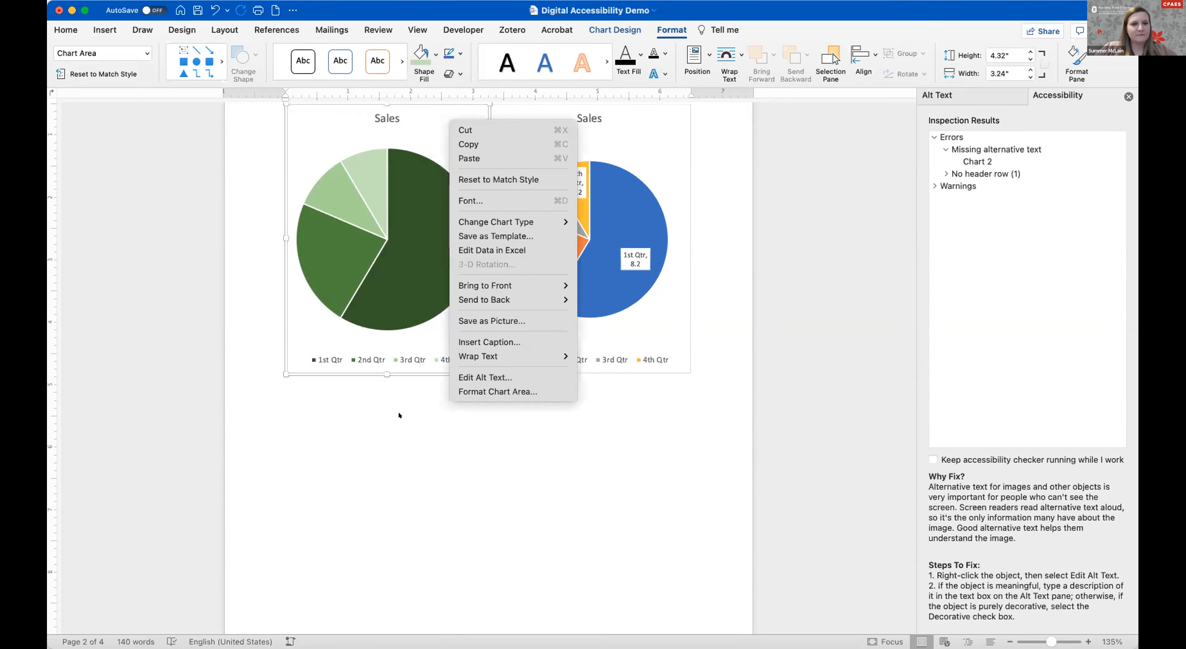
{"action": "left_click", "coordinate": [485, 376]}
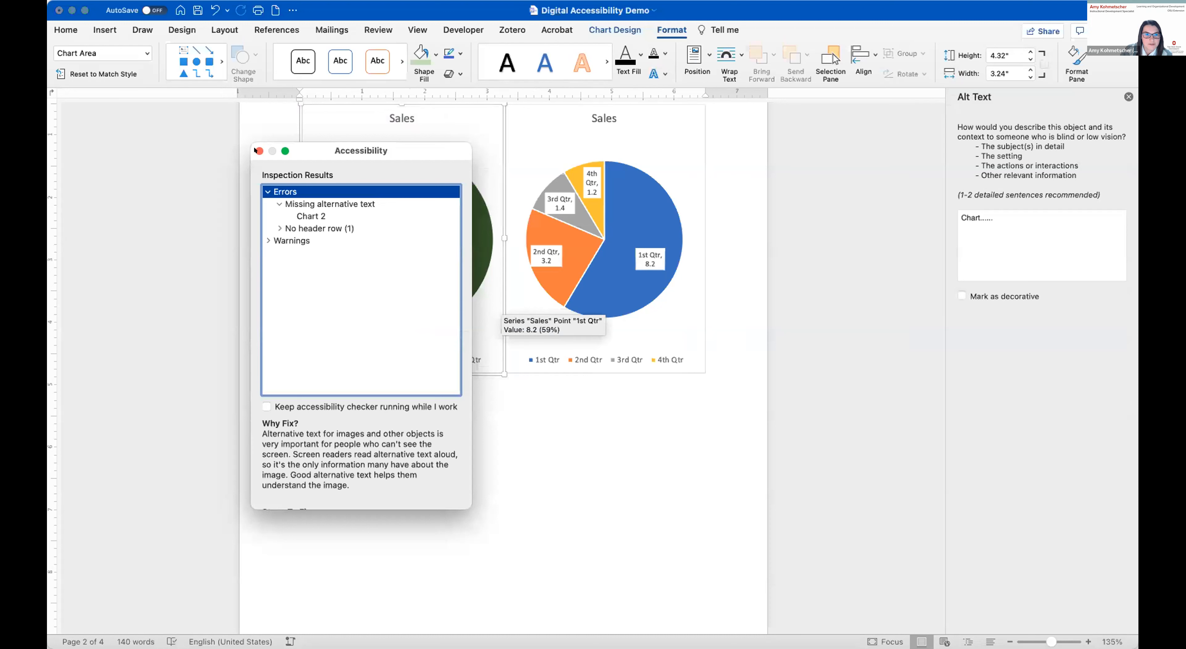
{"action": "left_click", "coordinate": [258, 151]}
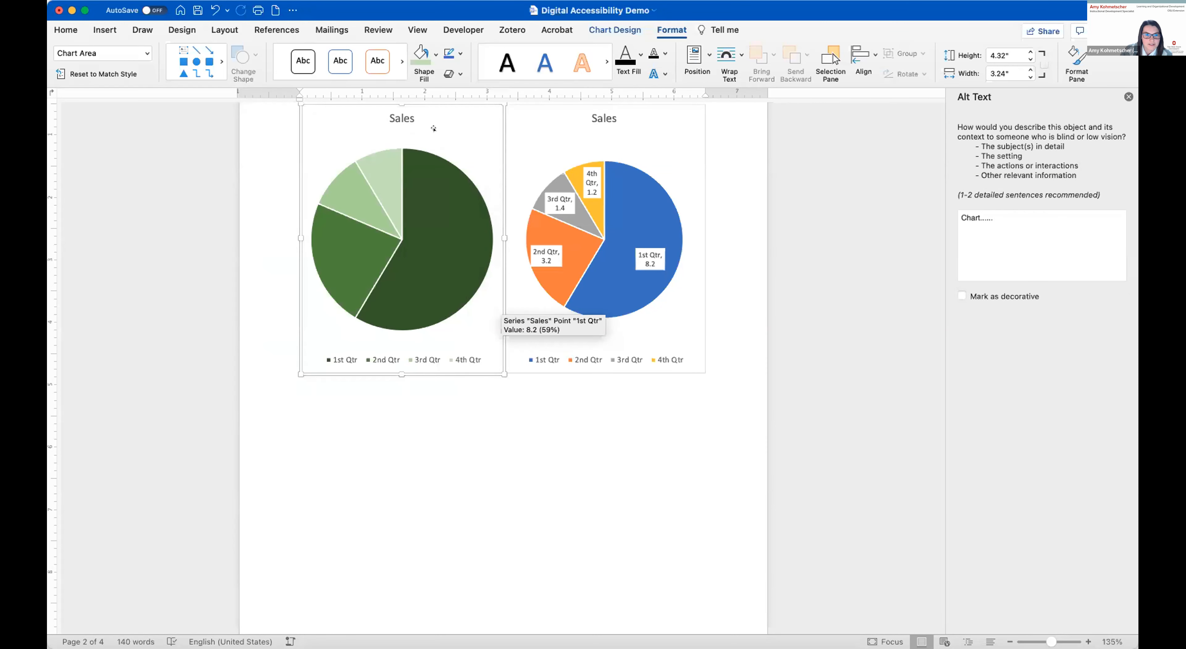
{"action": "right_click", "coordinate": [440, 129]}
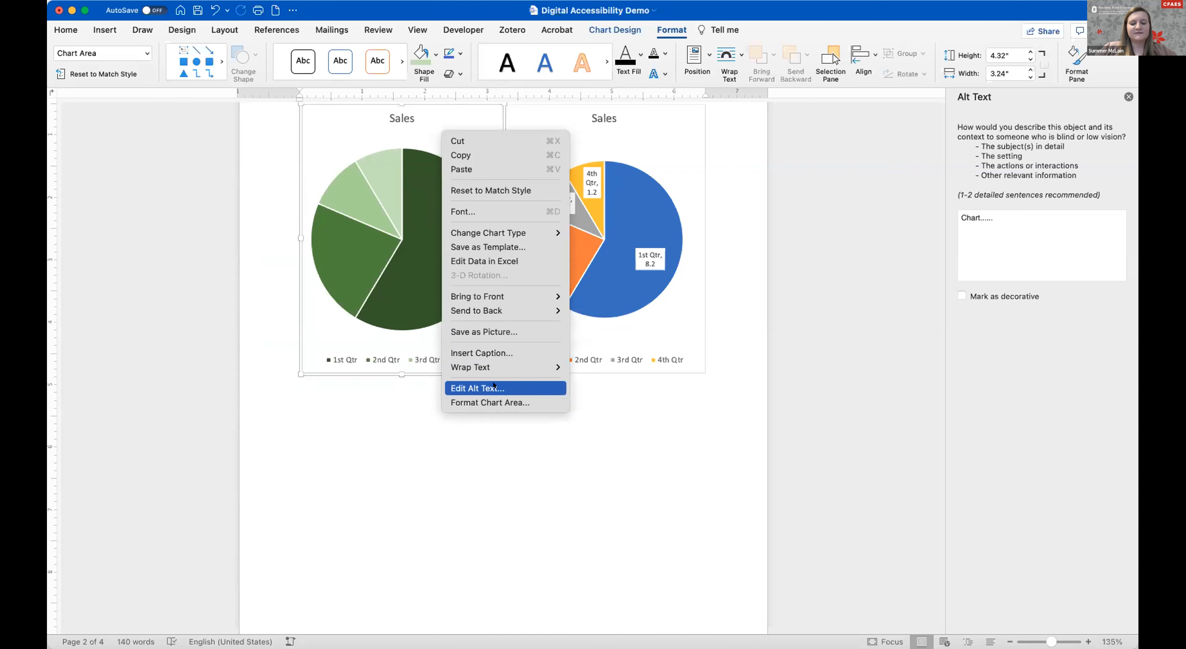
{"action": "left_click", "coordinate": [1089, 149]}
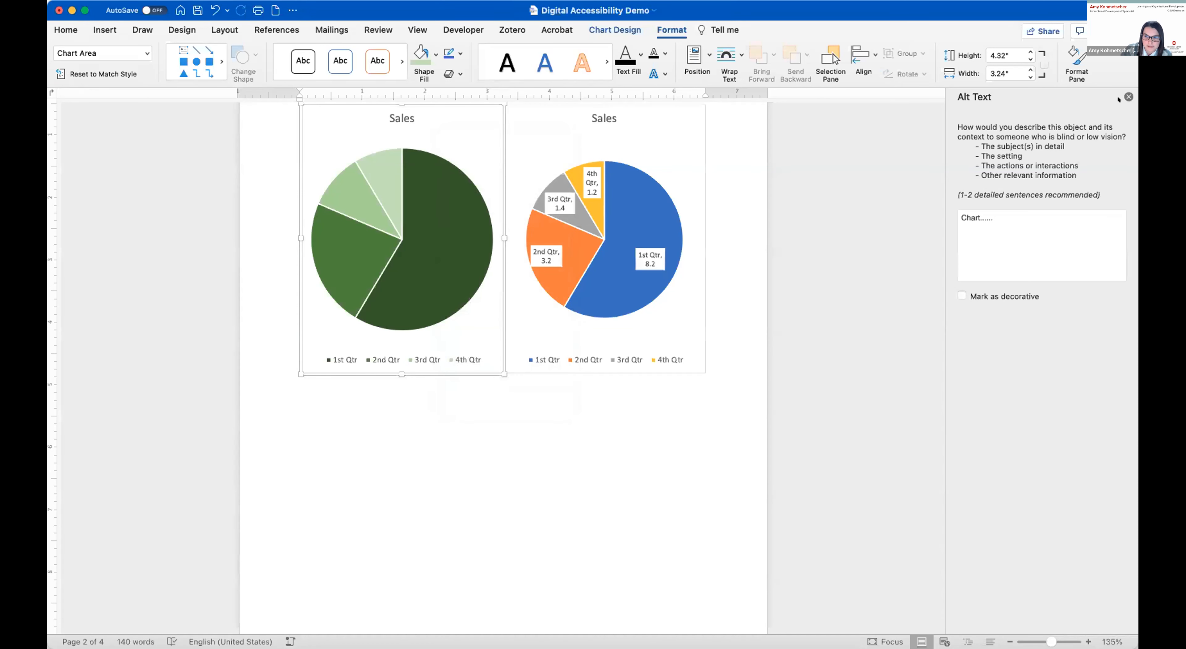
{"action": "left_click", "coordinate": [1128, 96]}
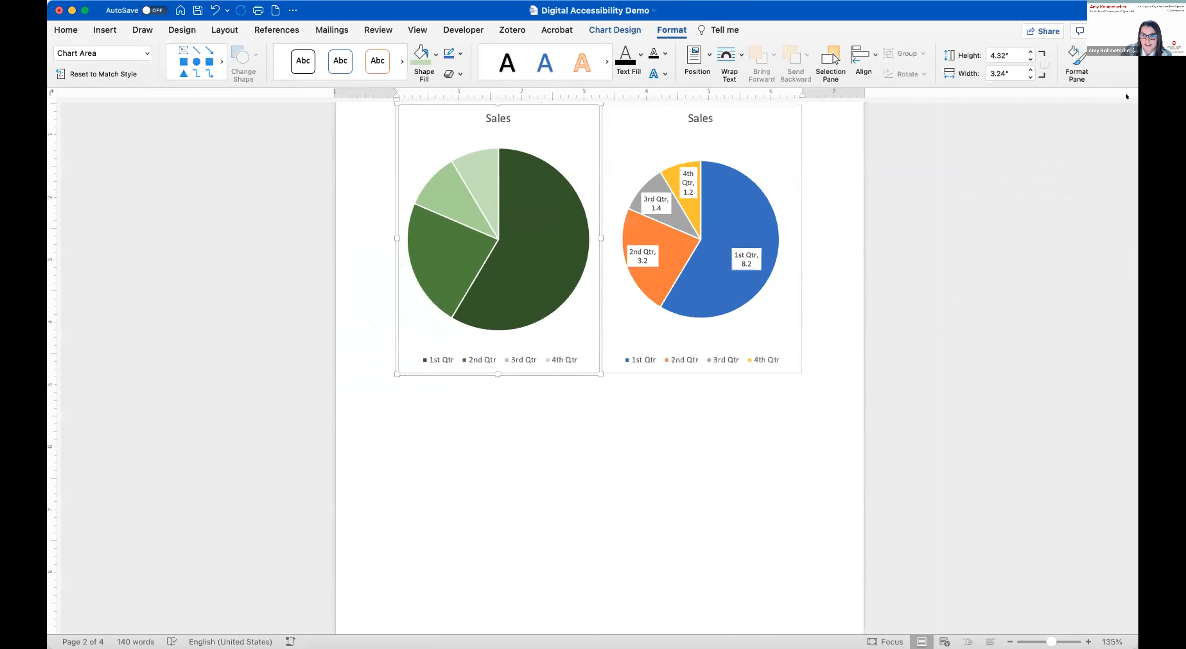
Step: Run the accessibility checker again and review the errors still listed under missing alternative text
{"action": "left_click", "coordinate": [374, 28]}
{"action": "left_click", "coordinate": [211, 61]}
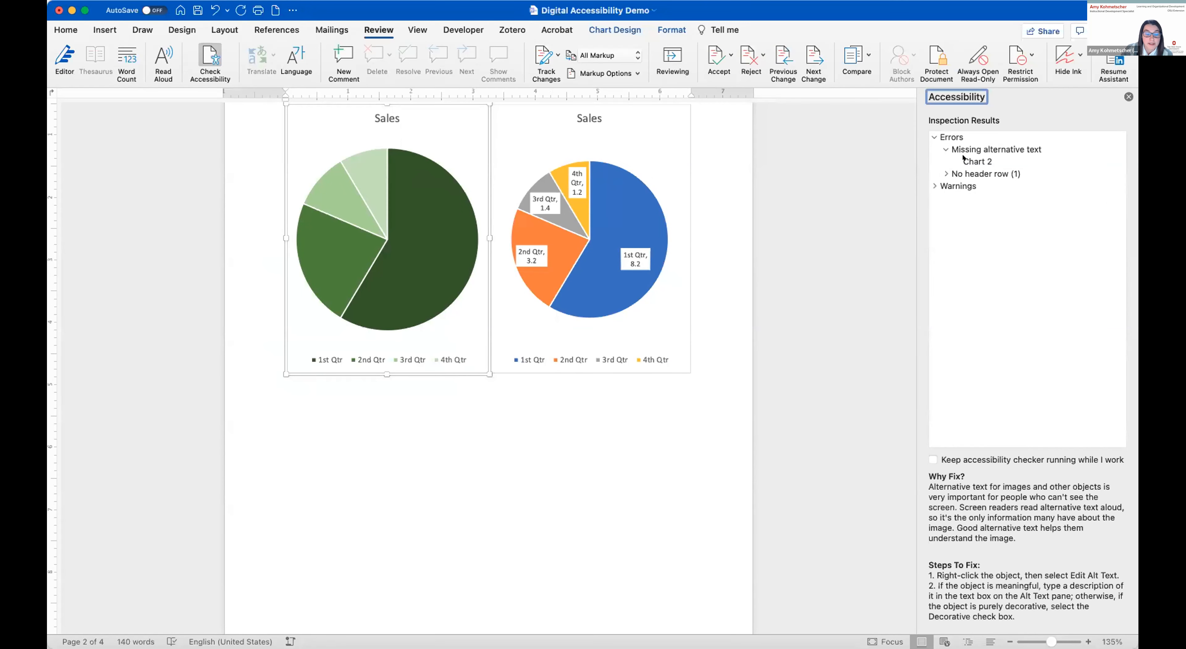
{"action": "left_click", "coordinate": [945, 149]}
{"action": "left_click", "coordinate": [944, 149]}
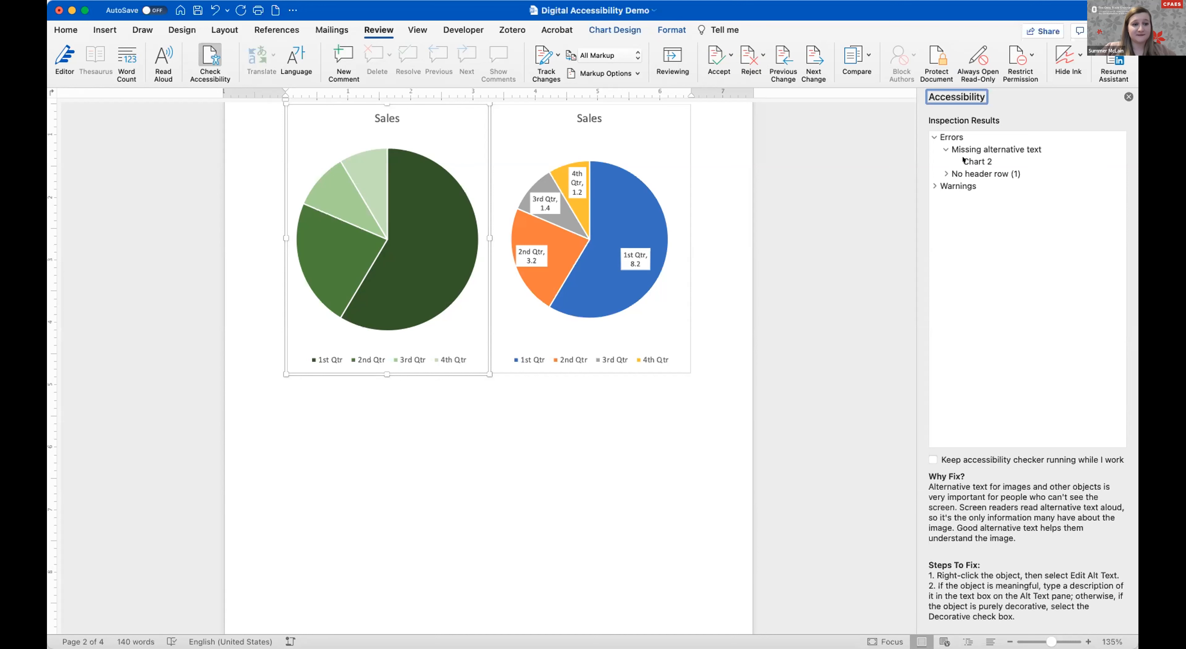
Step: Locate the table listed under the No header row error, select the whole table, and return to the error group
{"action": "left_click", "coordinate": [944, 172]}
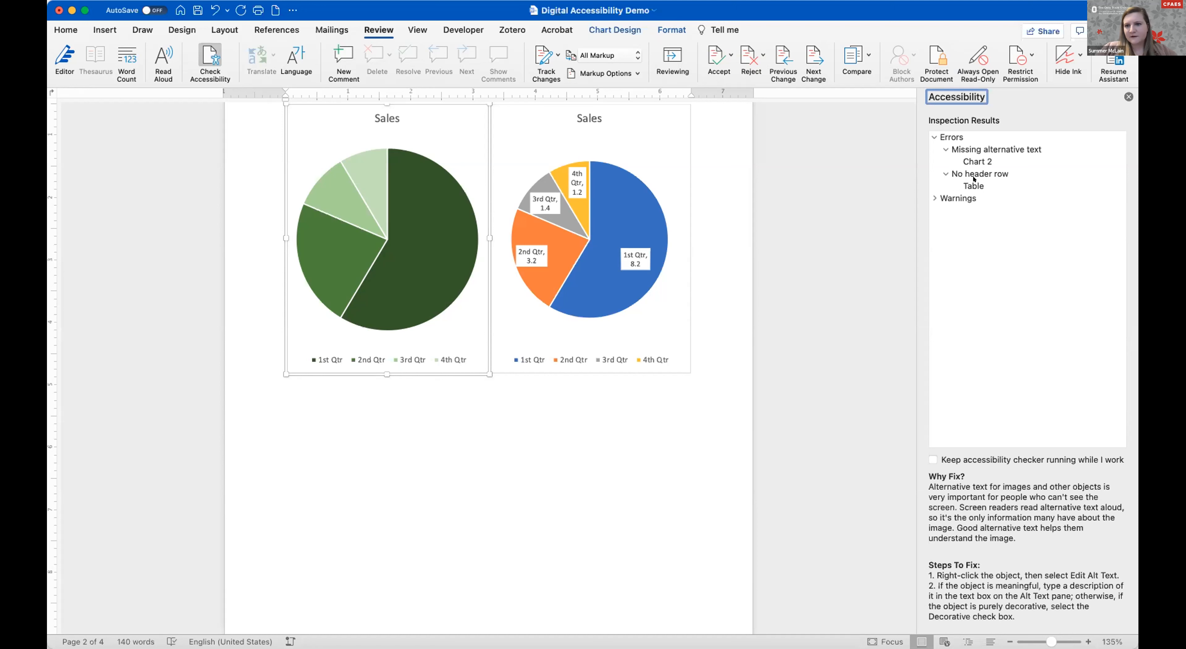
{"action": "left_click", "coordinate": [951, 172]}
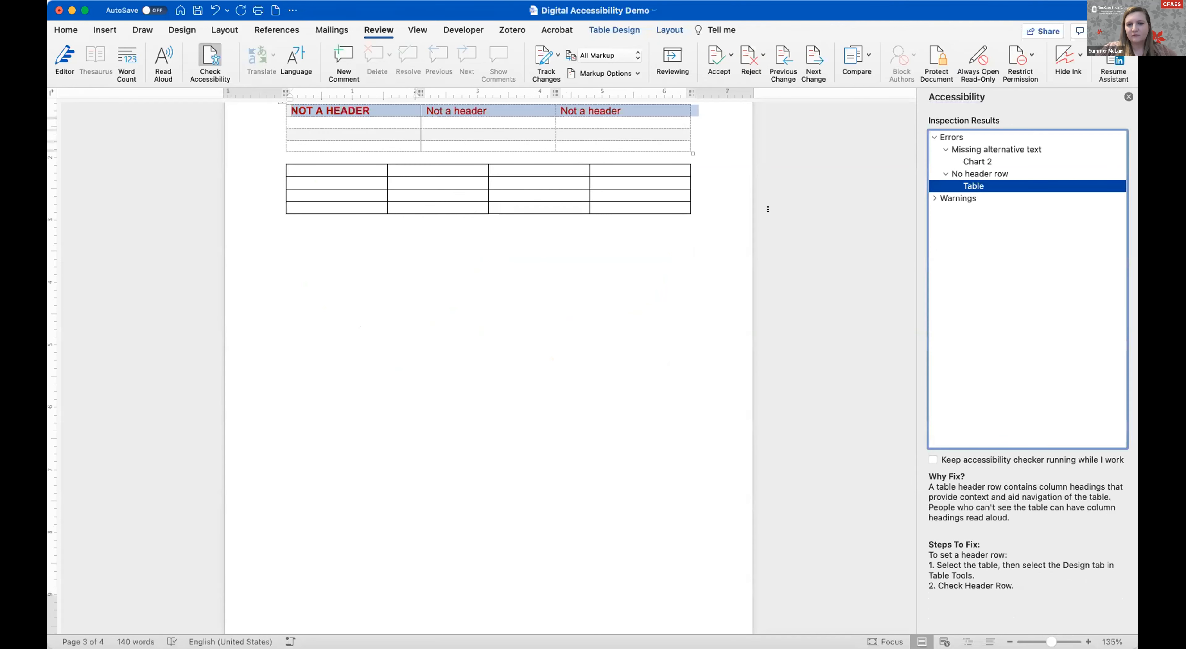
{"action": "scroll", "coordinate": [767, 207], "scroll_direction": "up", "scroll_amount": 3}
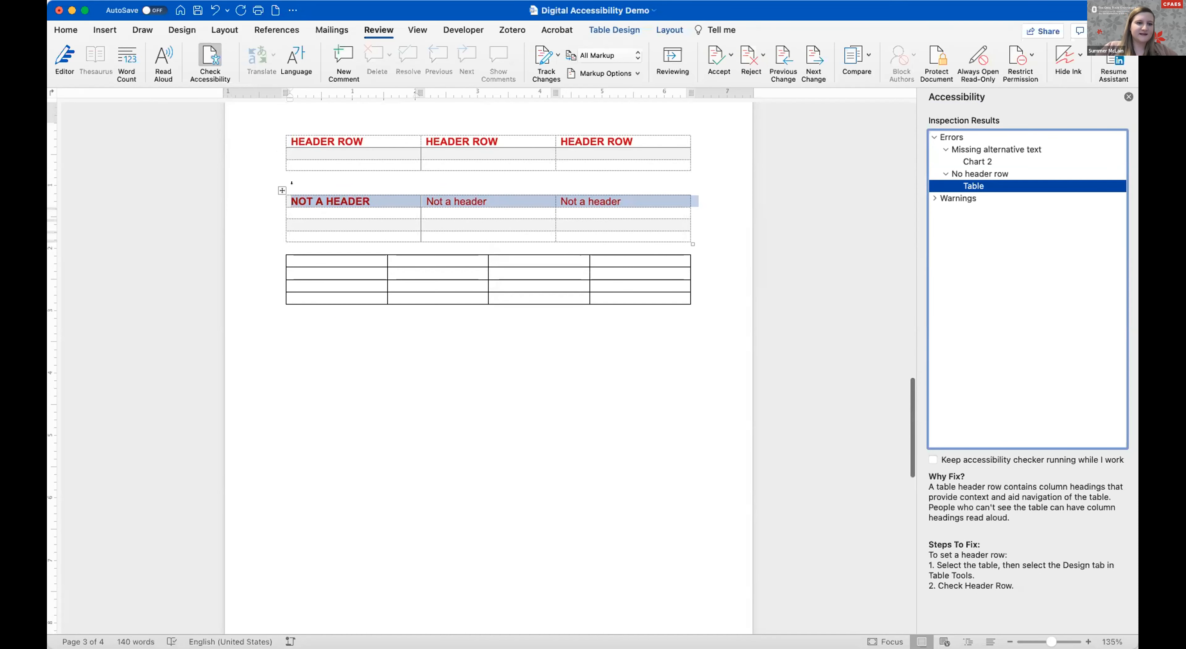
{"action": "left_click", "coordinate": [282, 190]}
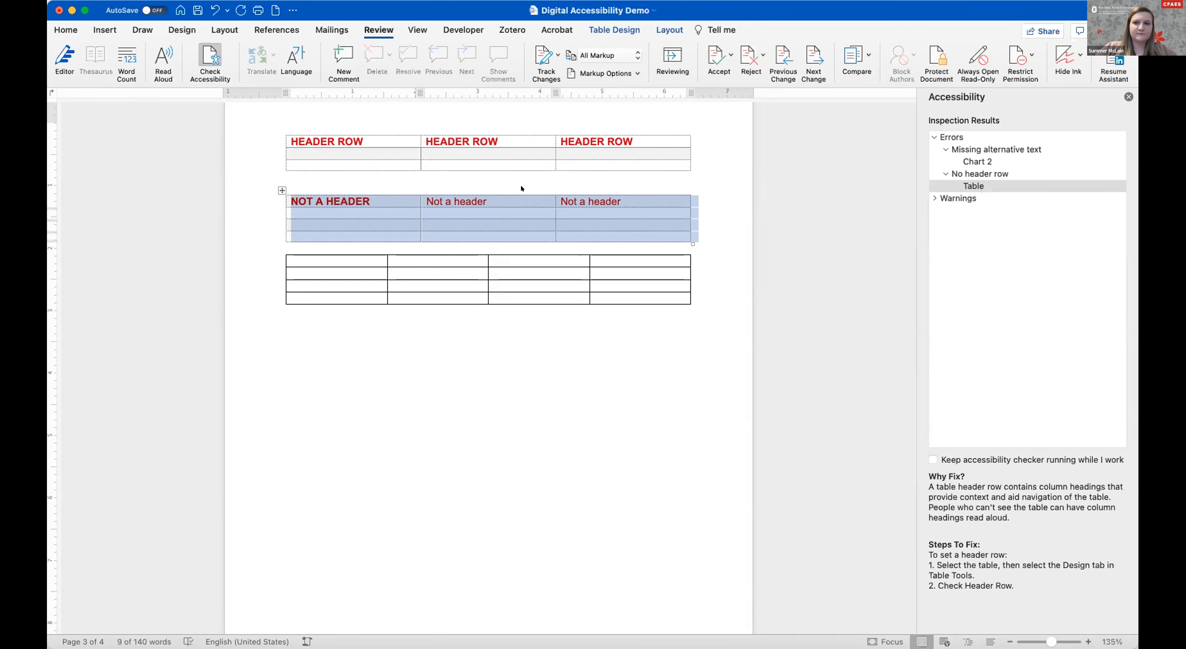
{"action": "left_click", "coordinate": [946, 174]}
{"action": "left_click", "coordinate": [965, 177]}
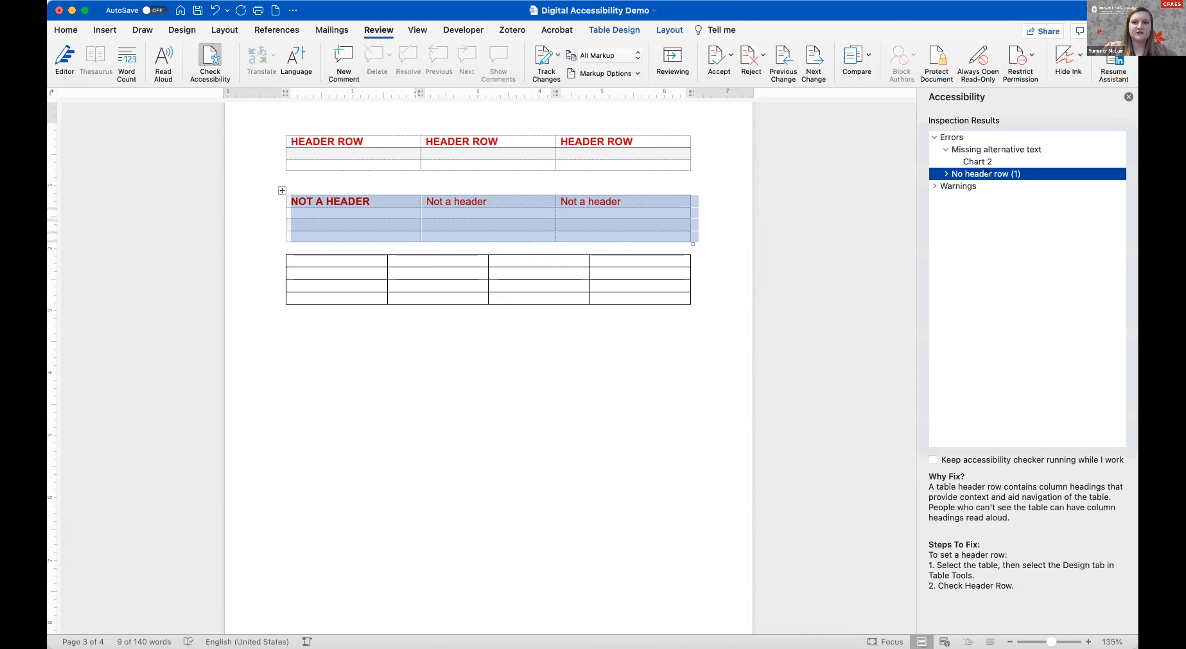
Step: Review the hard-to-read text contrast warning, locate the "Inappropriate Color Contrast" text it flags, and close the accessibility results
{"action": "left_click", "coordinate": [932, 181]}
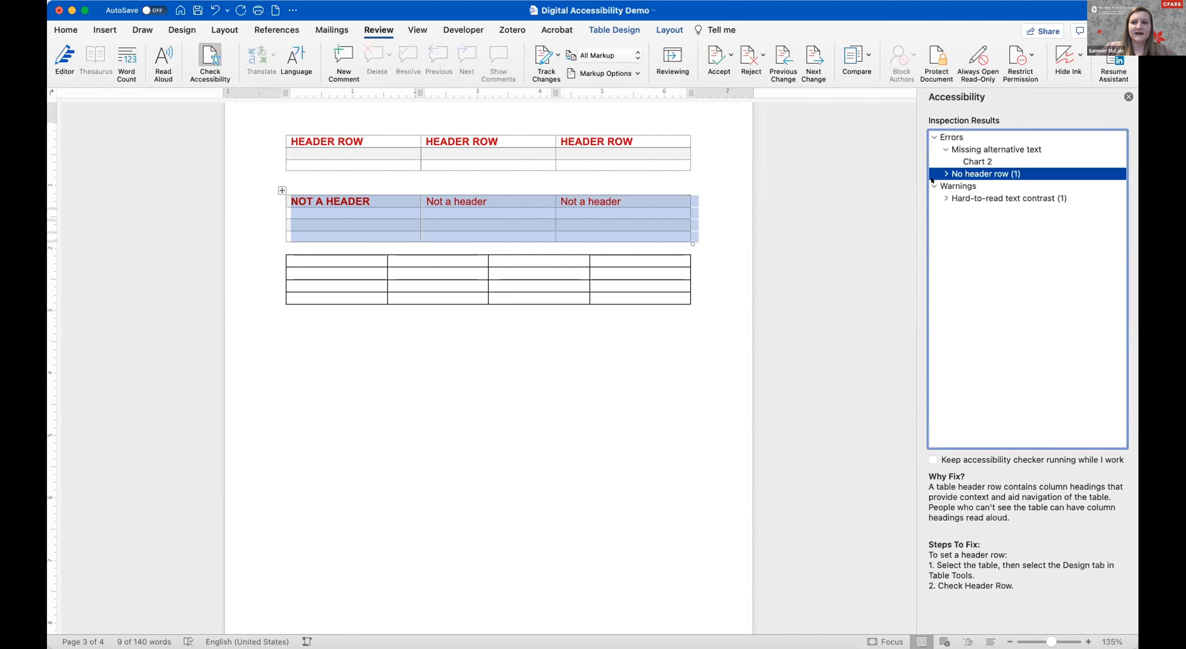
{"action": "left_click", "coordinate": [949, 187]}
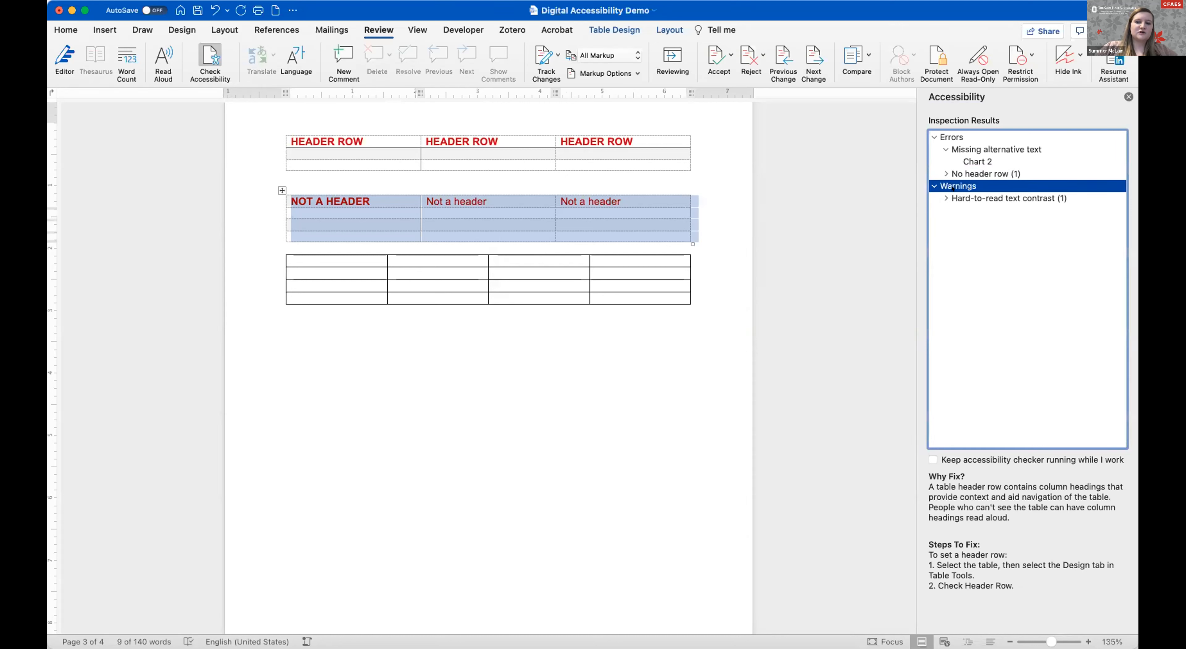
{"action": "key", "text": "Down"}
{"action": "left_click", "coordinate": [946, 198]}
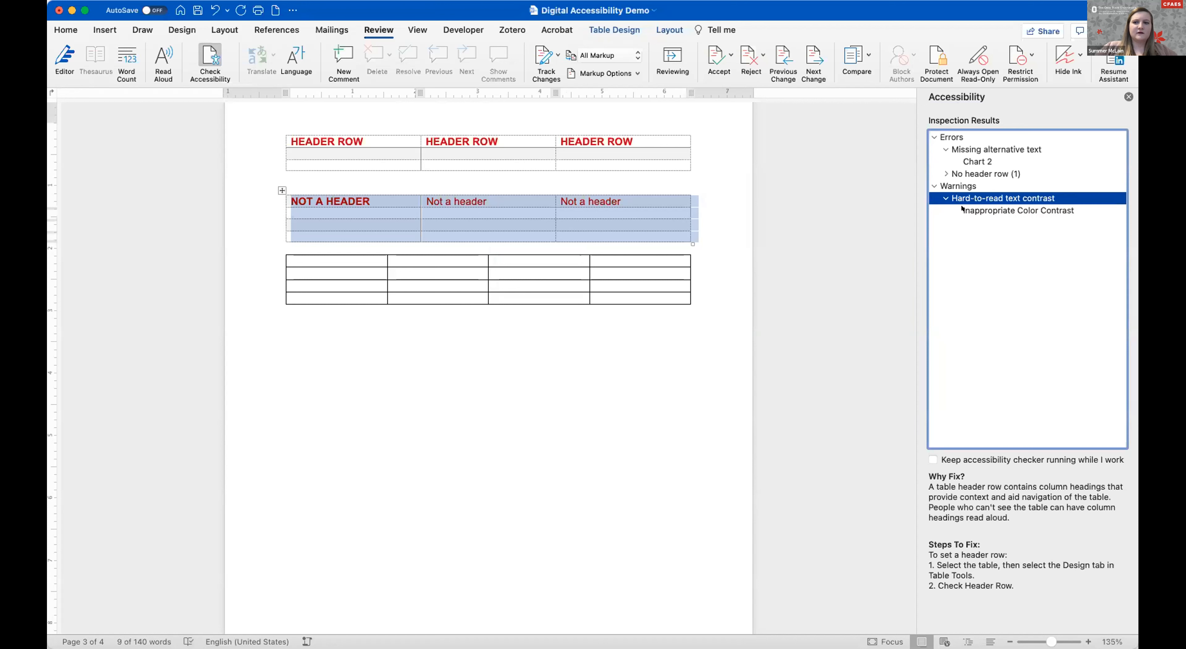
{"action": "left_click", "coordinate": [962, 210]}
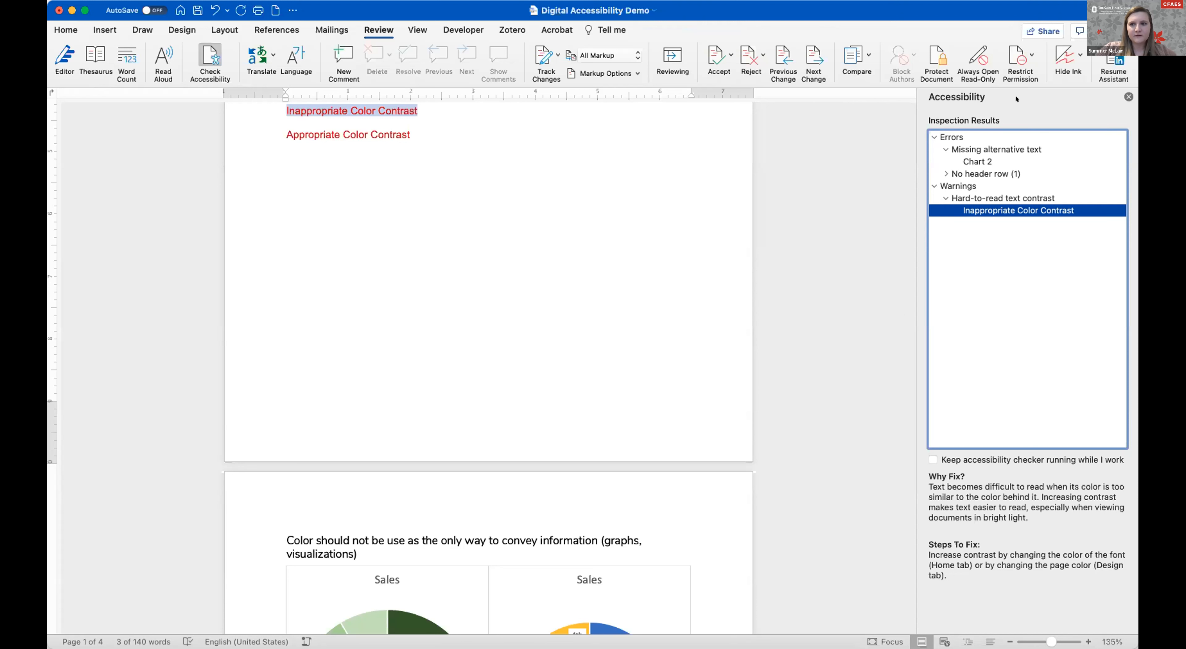
{"action": "left_click", "coordinate": [1128, 96]}
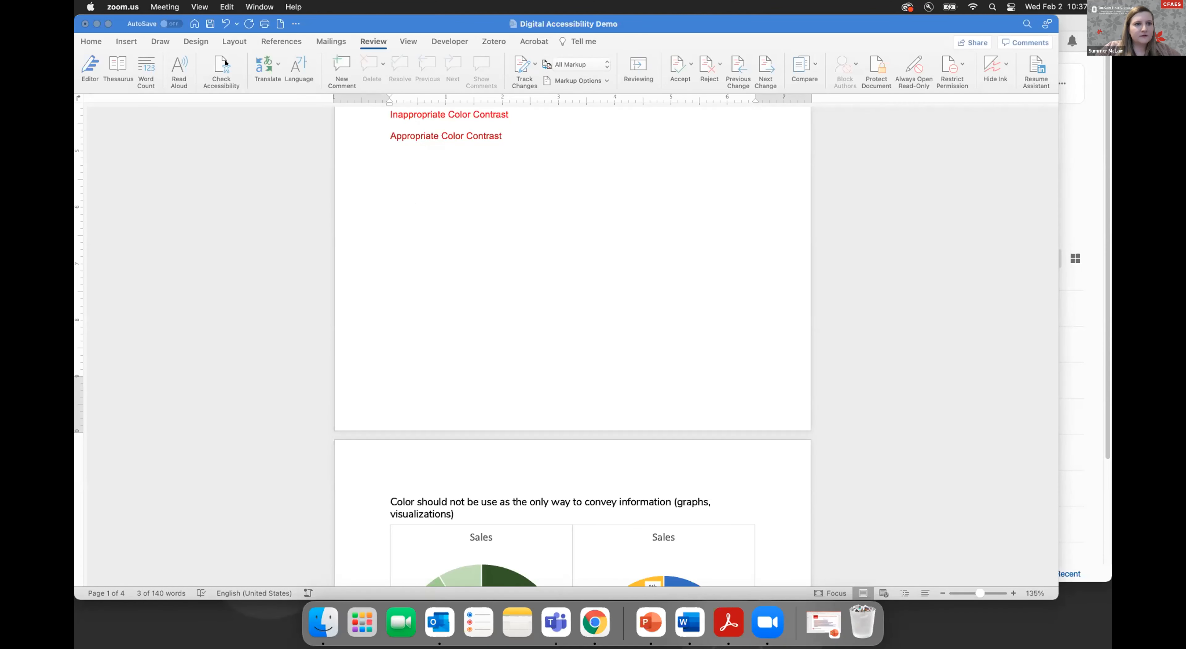
{"action": "left_click", "coordinate": [458, 308]}
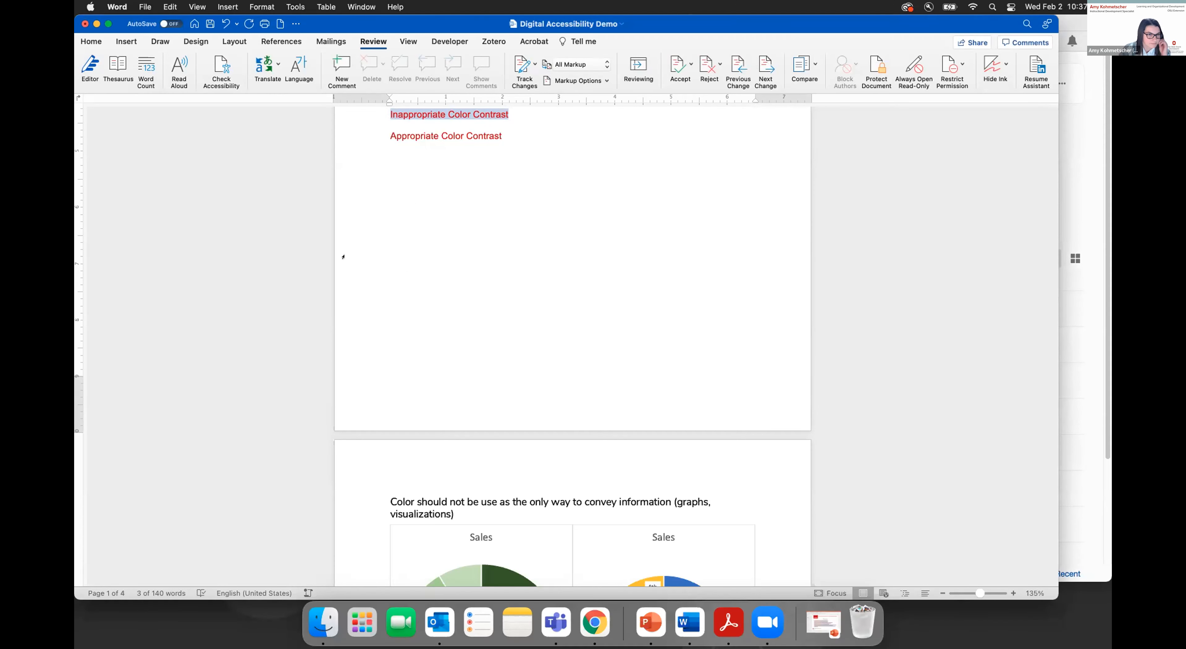
{"action": "left_click", "coordinate": [458, 172]}
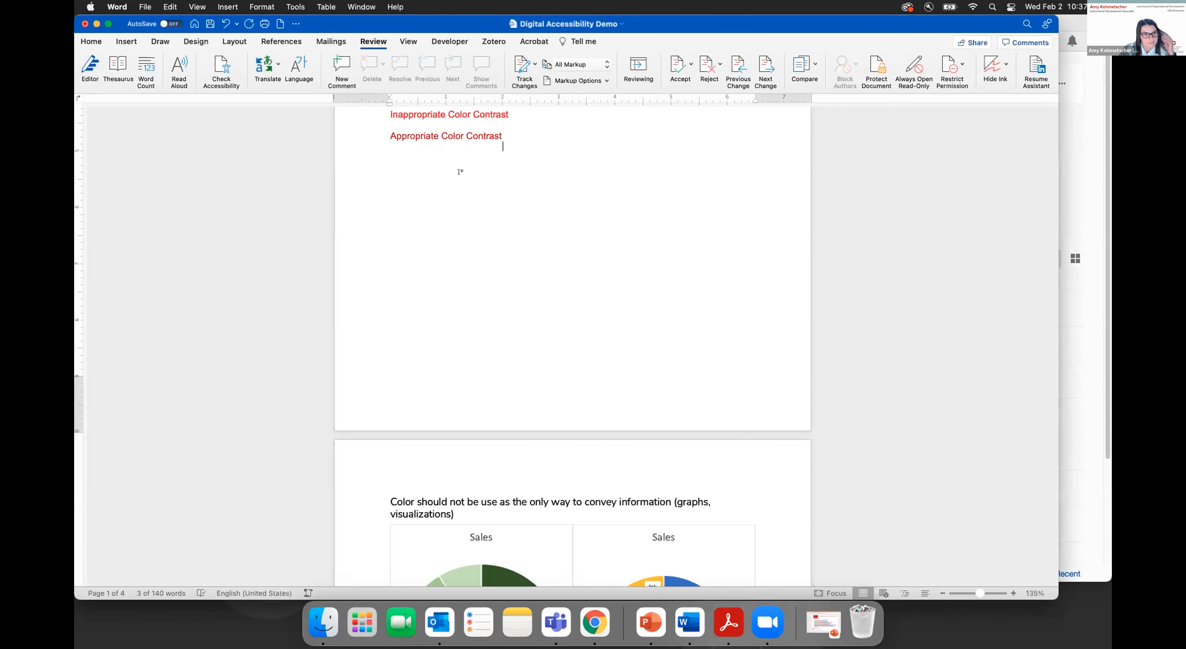
{"action": "scroll", "coordinate": [459, 172], "scroll_direction": "up", "scroll_amount": 4}
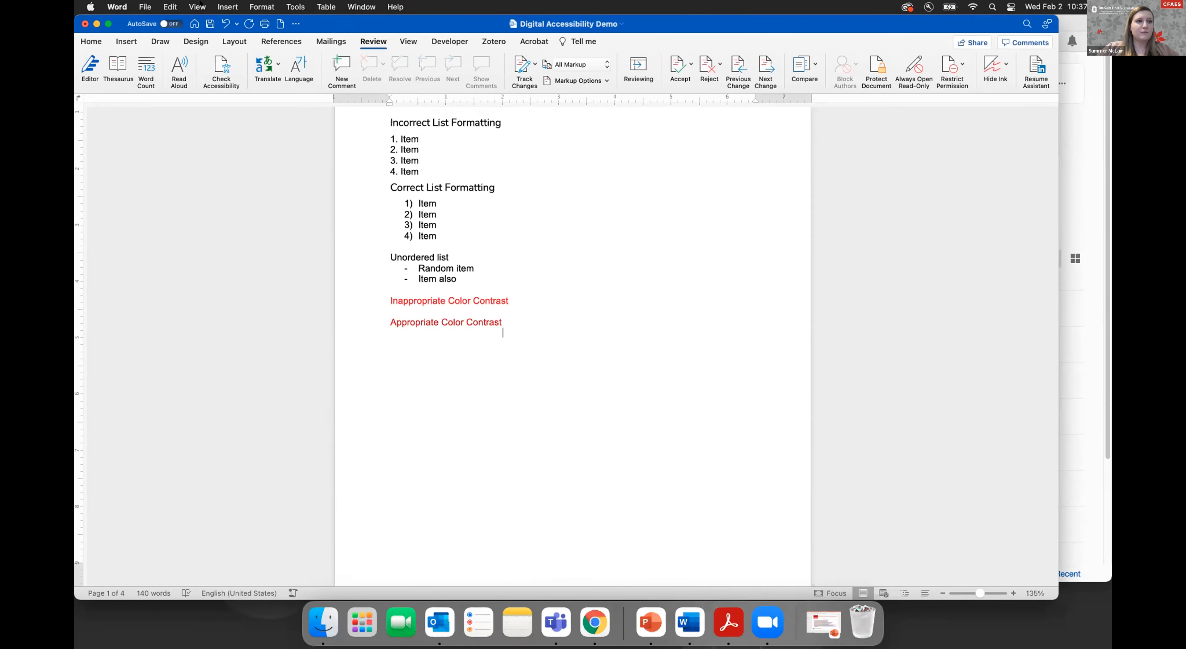
Step: Set the title in the document's summary properties to "Digital Accessibility Demo" and save the document
{"action": "left_click", "coordinate": [145, 6]}
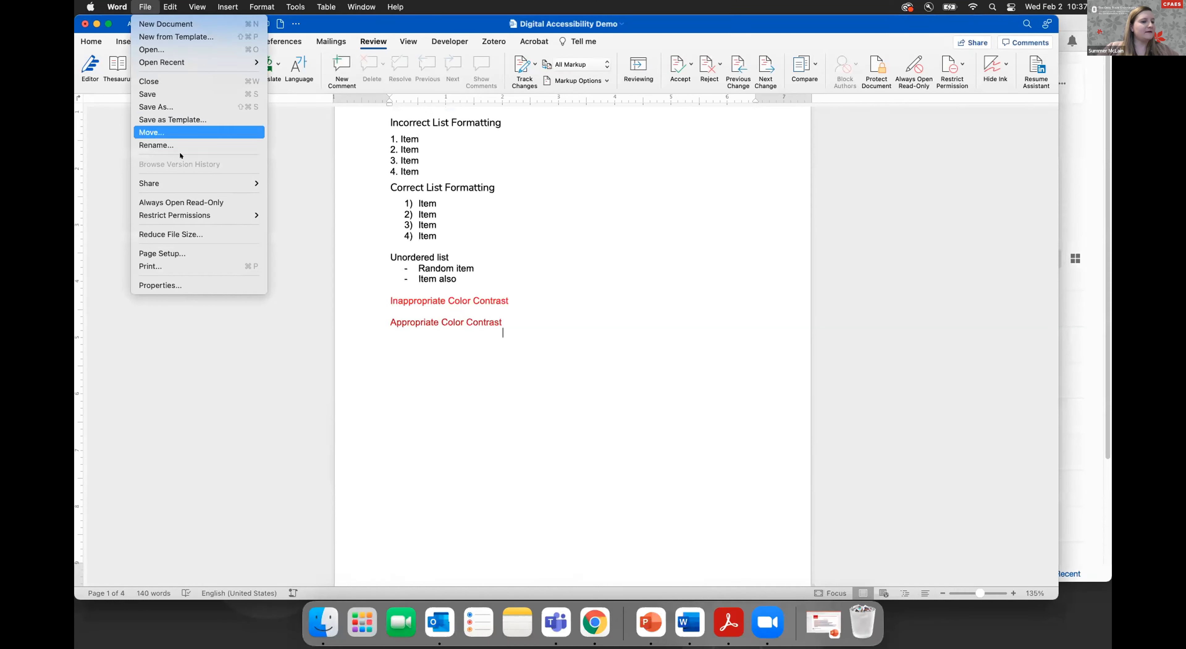
{"action": "left_click", "coordinate": [169, 284]}
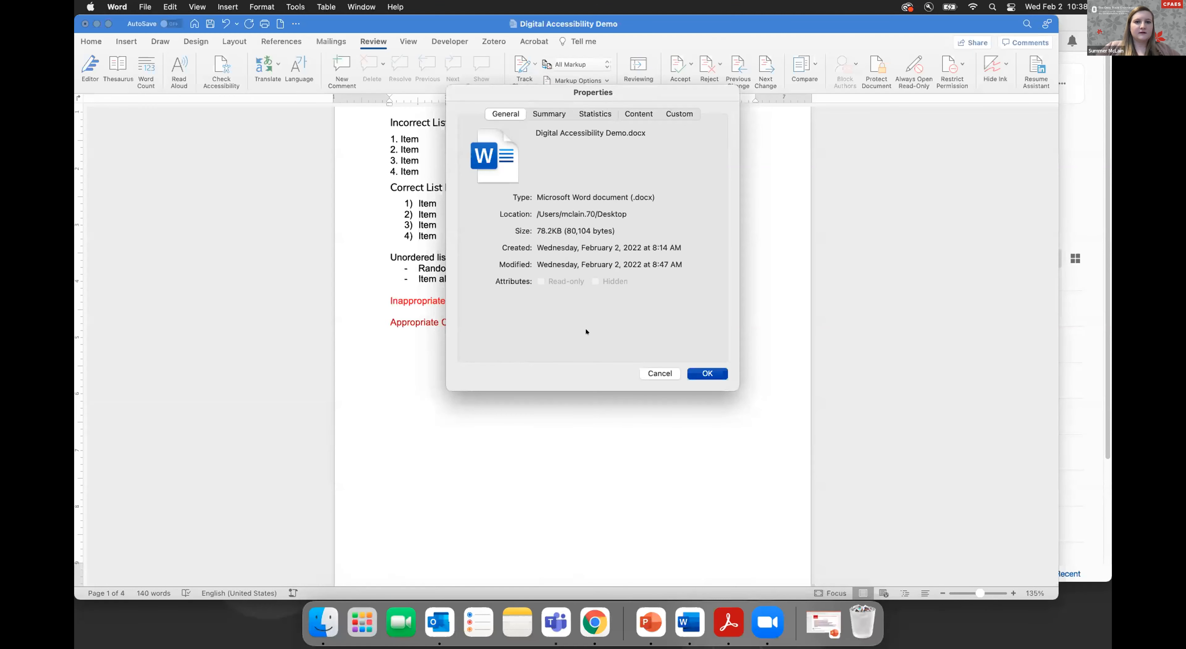
{"action": "left_click", "coordinate": [548, 114]}
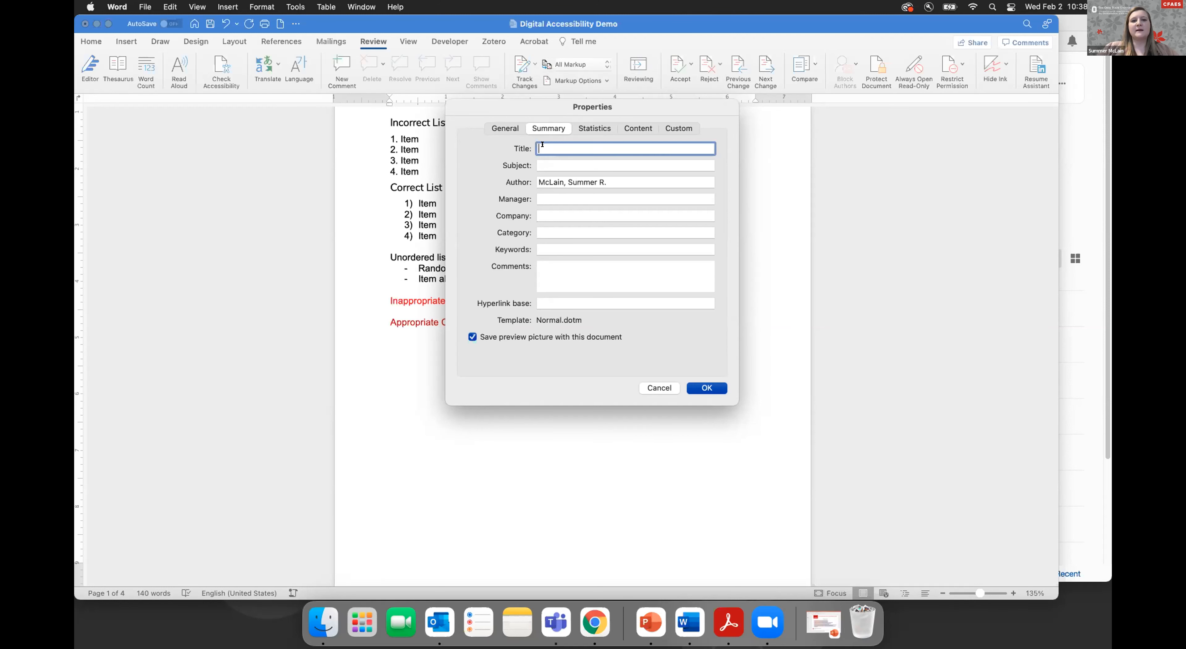
{"action": "type", "text": "di"}
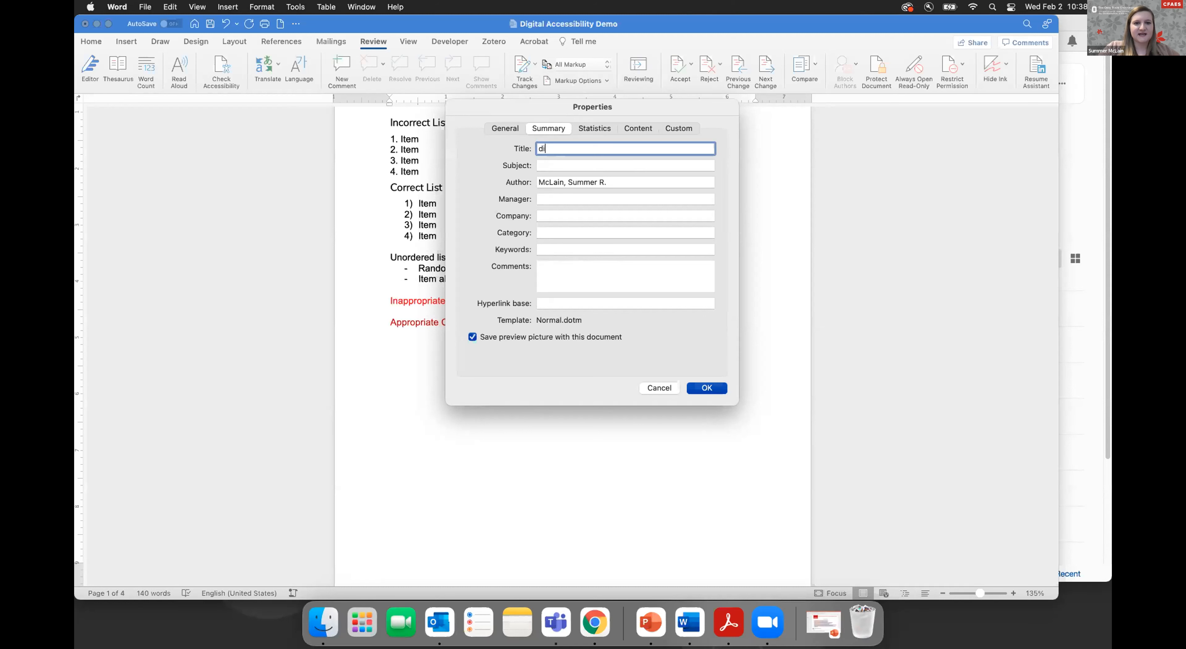
{"action": "key", "text": "BackSpace"}
{"action": "key", "text": "BackSpace"}
{"action": "type", "text": "Digital Access"}
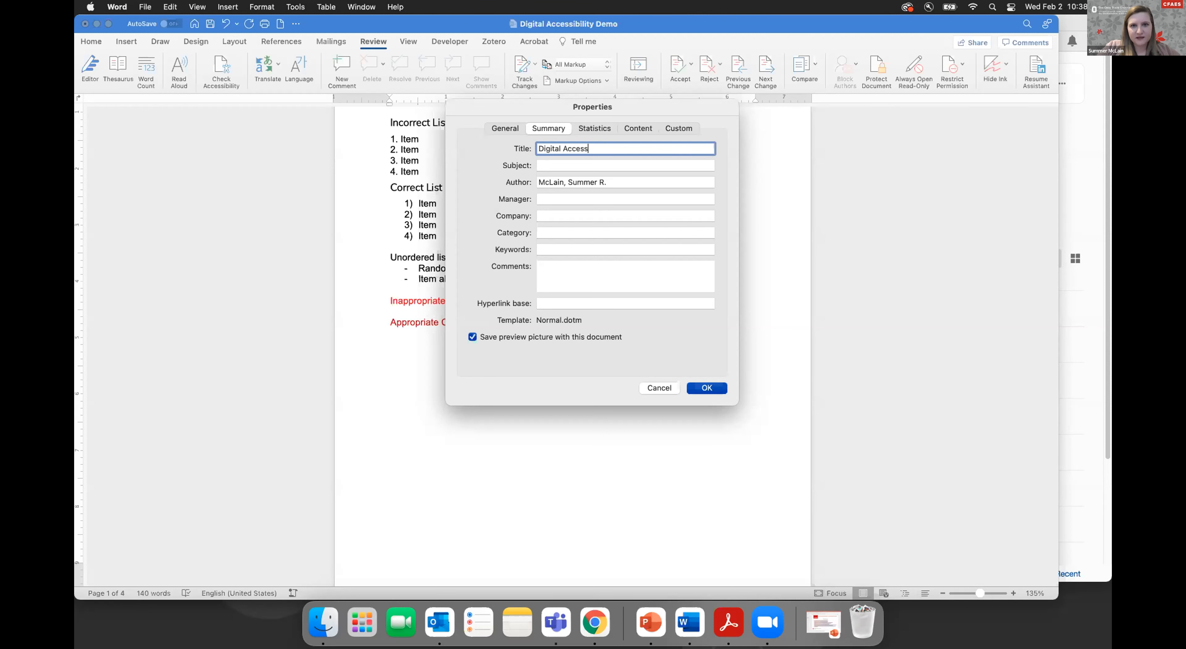
{"action": "type", "text": "ibilit"}
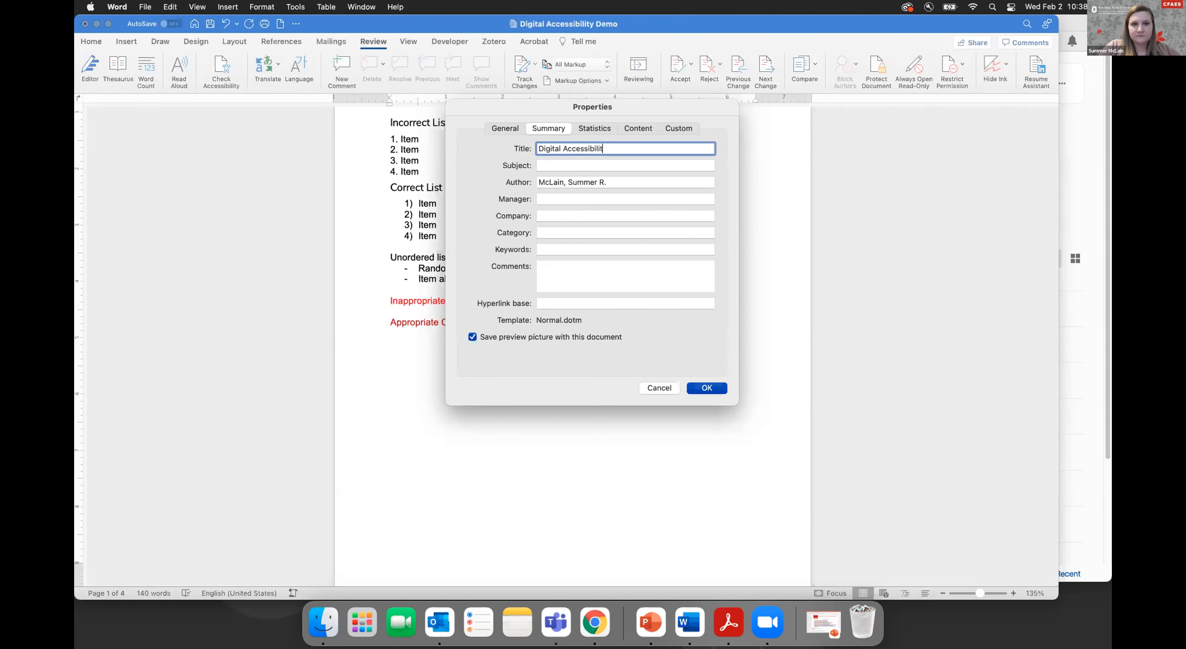
{"action": "type", "text": "y Demo"}
{"action": "left_click", "coordinate": [569, 216]}
{"action": "left_click", "coordinate": [576, 149]}
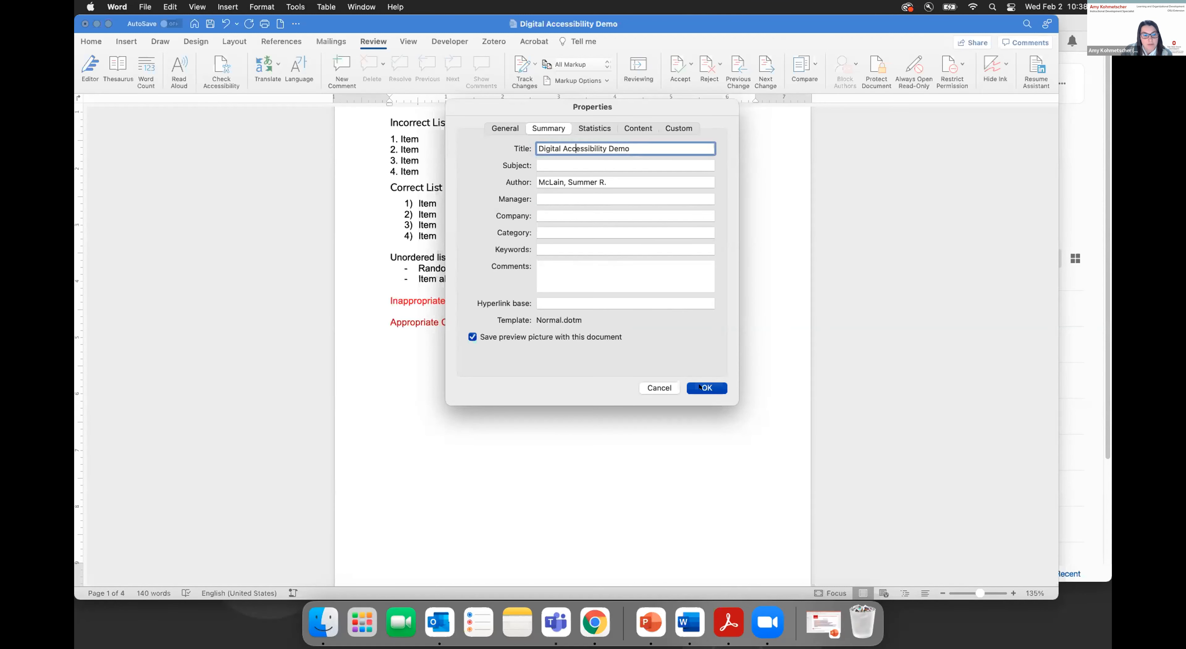
{"action": "left_click", "coordinate": [700, 387]}
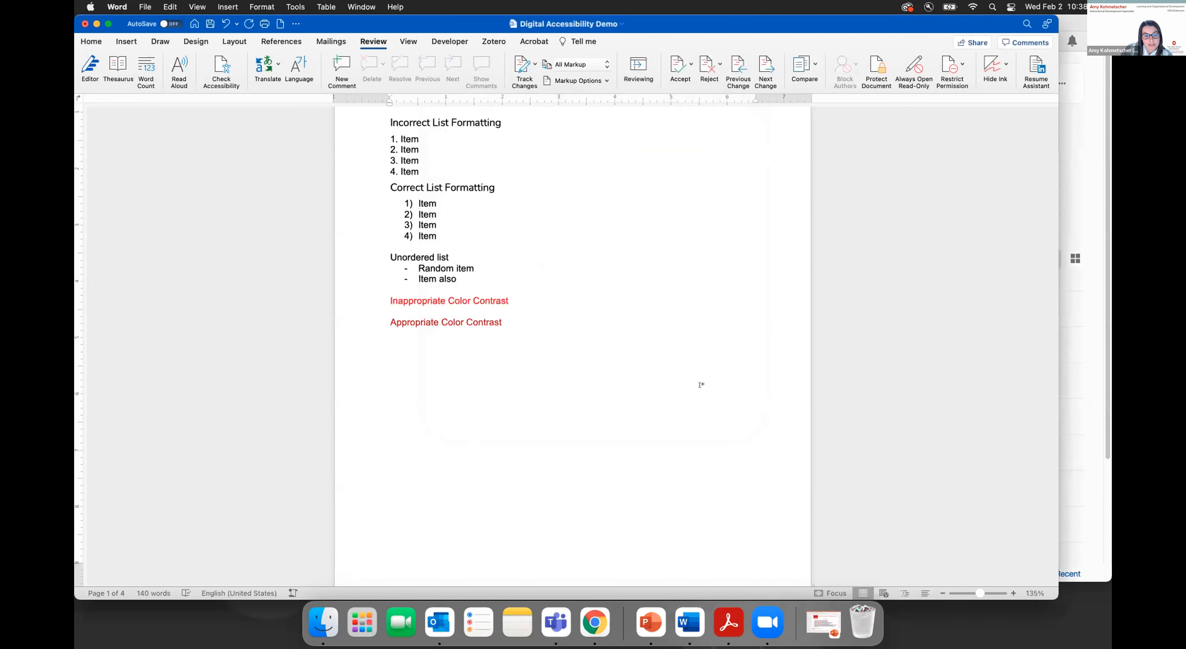
{"action": "left_click", "coordinate": [210, 24]}
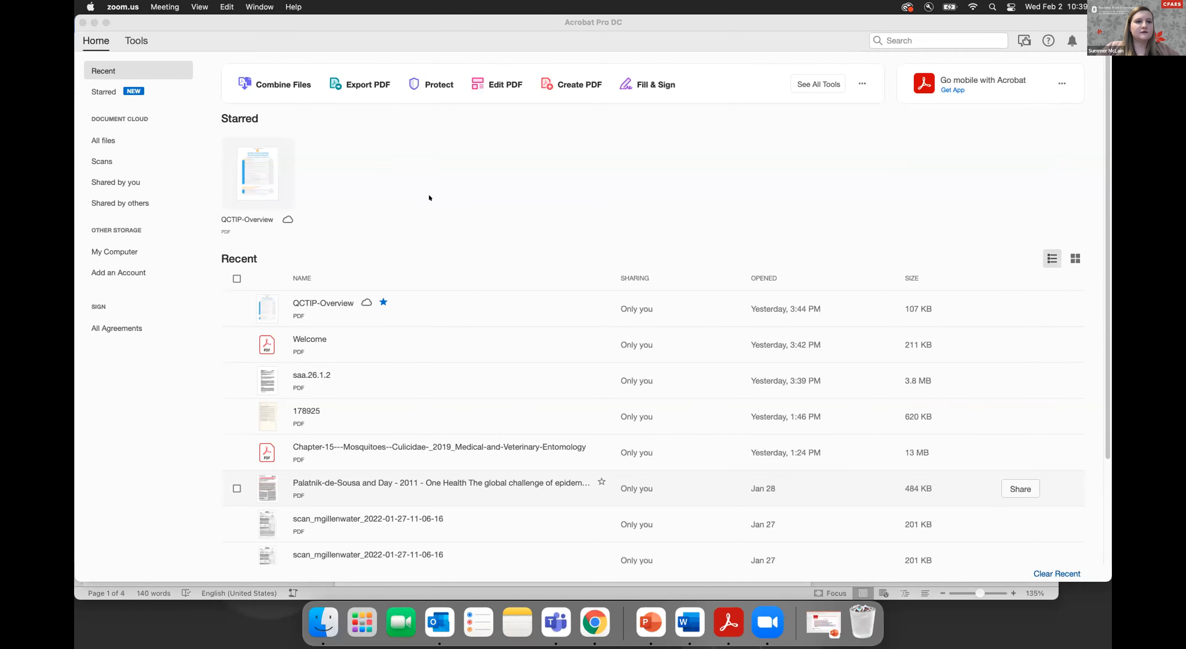
Step: Switch to Acrobat Pro DC and create a PDF from the Desktop file Digital Accessibility Demo.docx using the Adobe Create PDF cloud service
{"action": "left_click", "coordinate": [429, 198]}
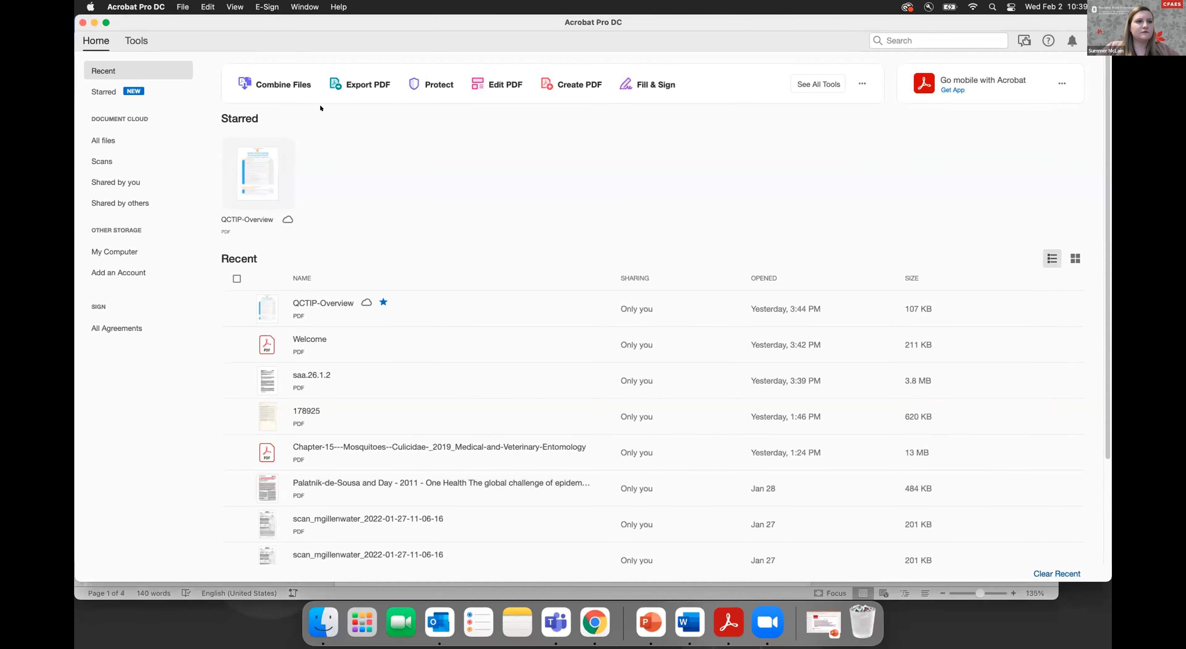
{"action": "left_click", "coordinate": [183, 7]}
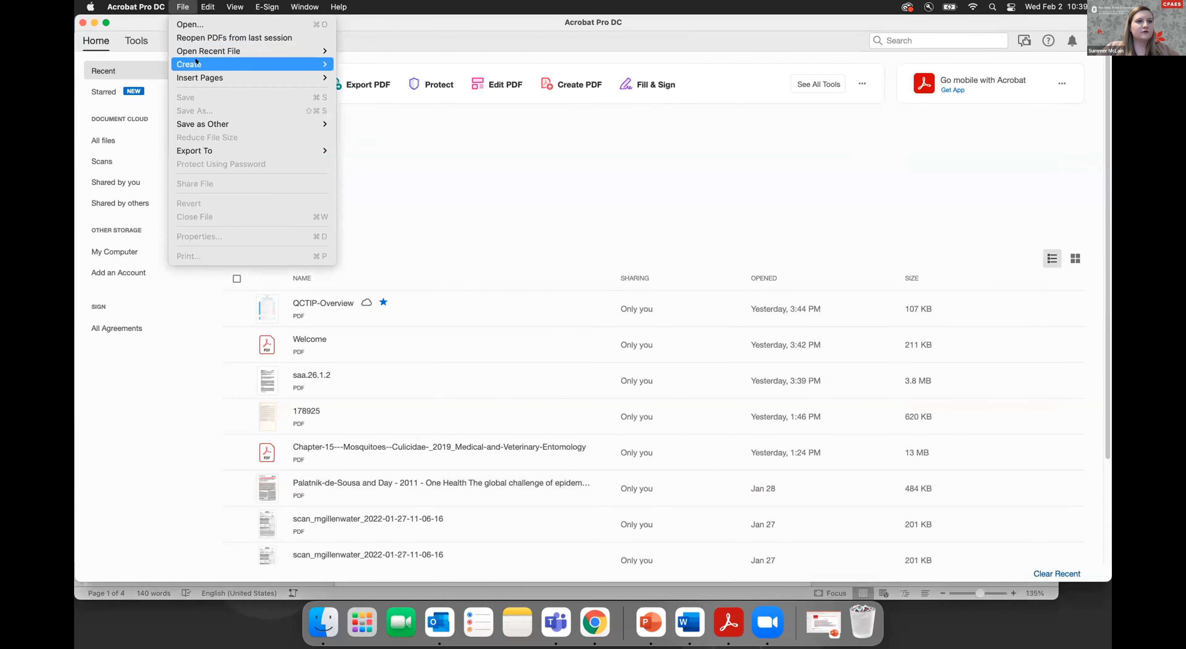
{"action": "mouse_move", "coordinate": [196, 62]}
{"action": "left_click", "coordinate": [356, 65]}
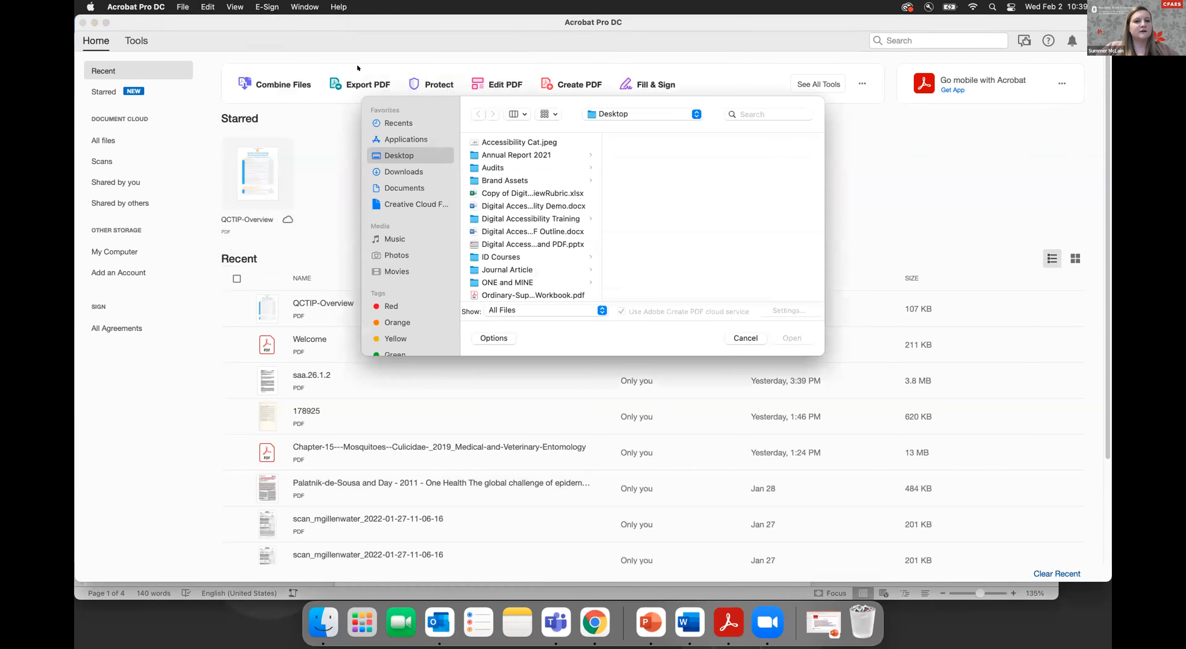
{"action": "scroll", "coordinate": [493, 229], "scroll_direction": "down", "scroll_amount": 1}
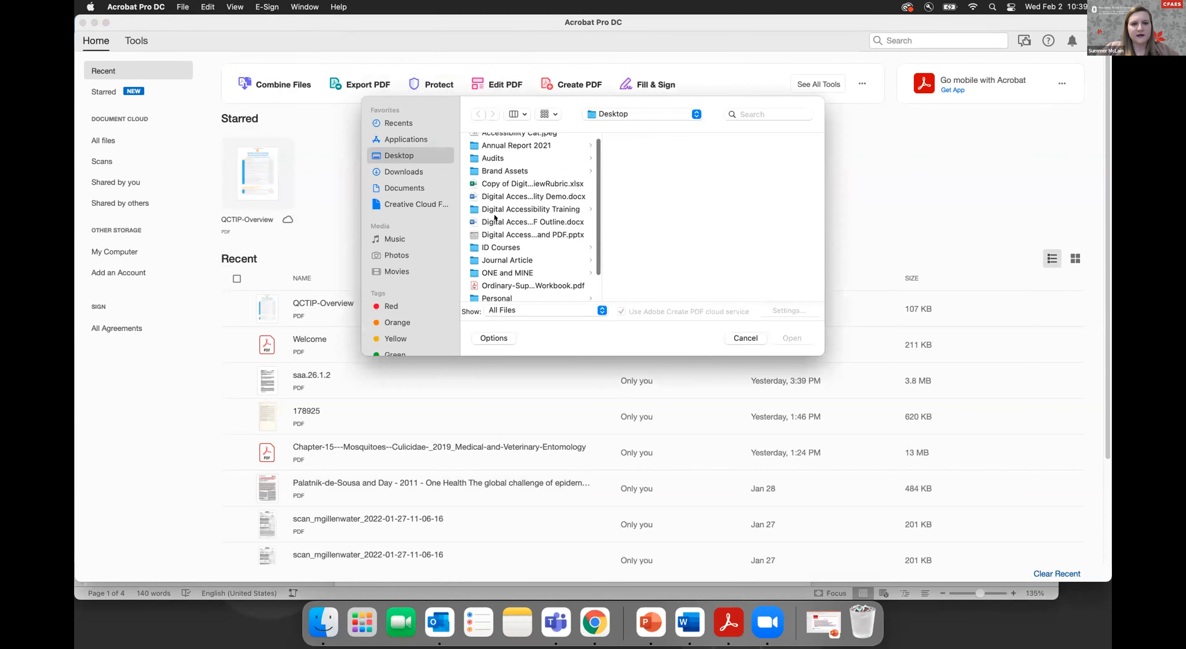
{"action": "left_click", "coordinate": [493, 197]}
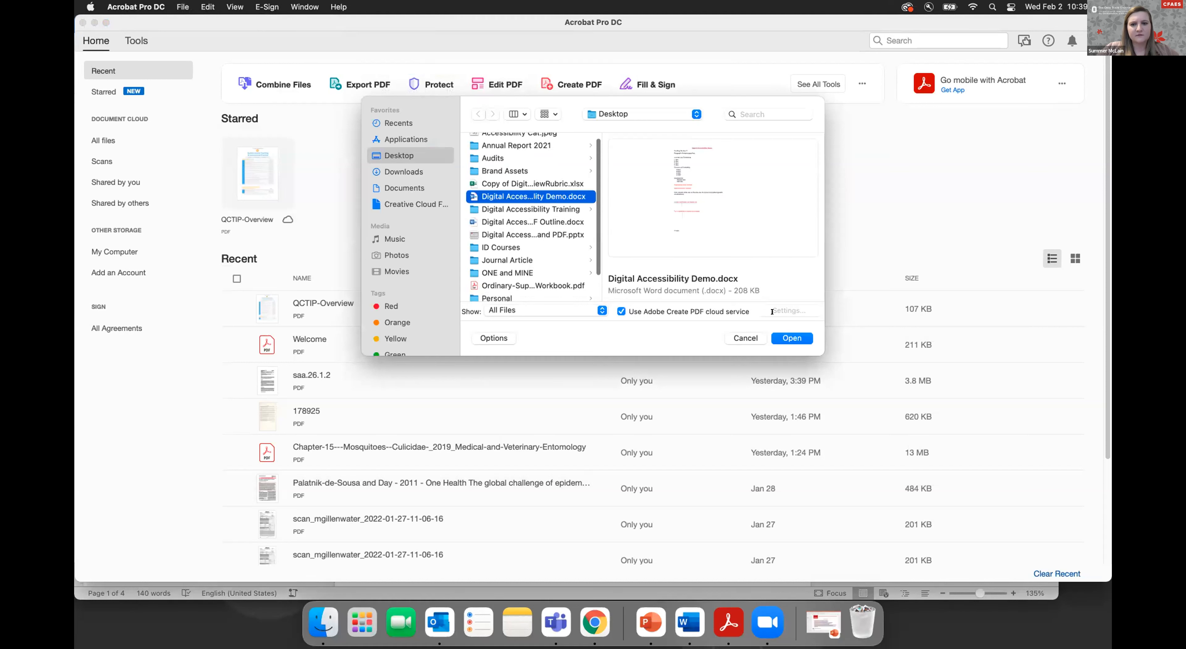
{"action": "key", "text": "Return"}
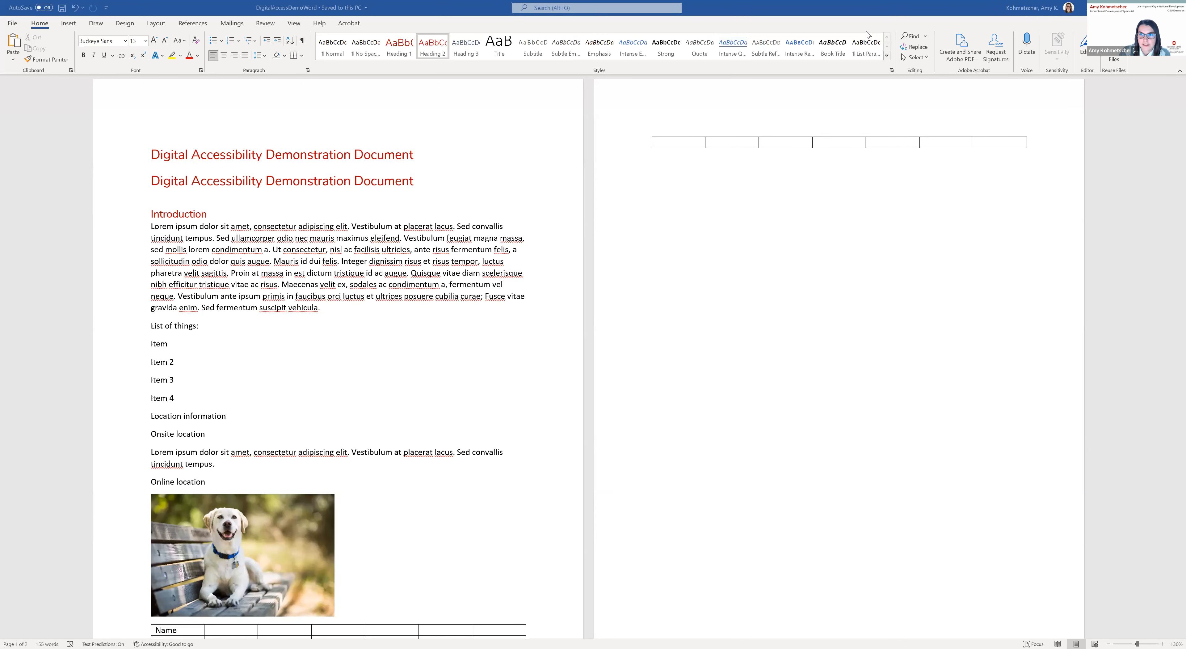
Step: In Word, set the Title property of DigitalAccessDemoWord to "Digital Accessibility Demonstration" and save the document
{"action": "left_click", "coordinate": [12, 24]}
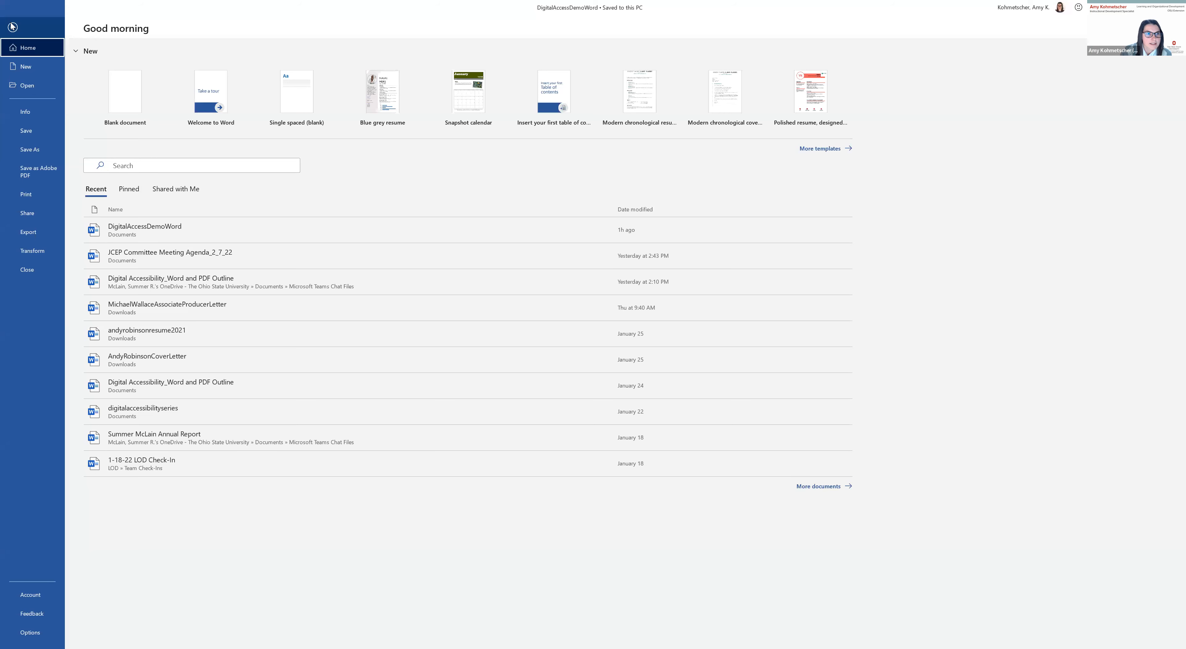
{"action": "left_click", "coordinate": [21, 118]}
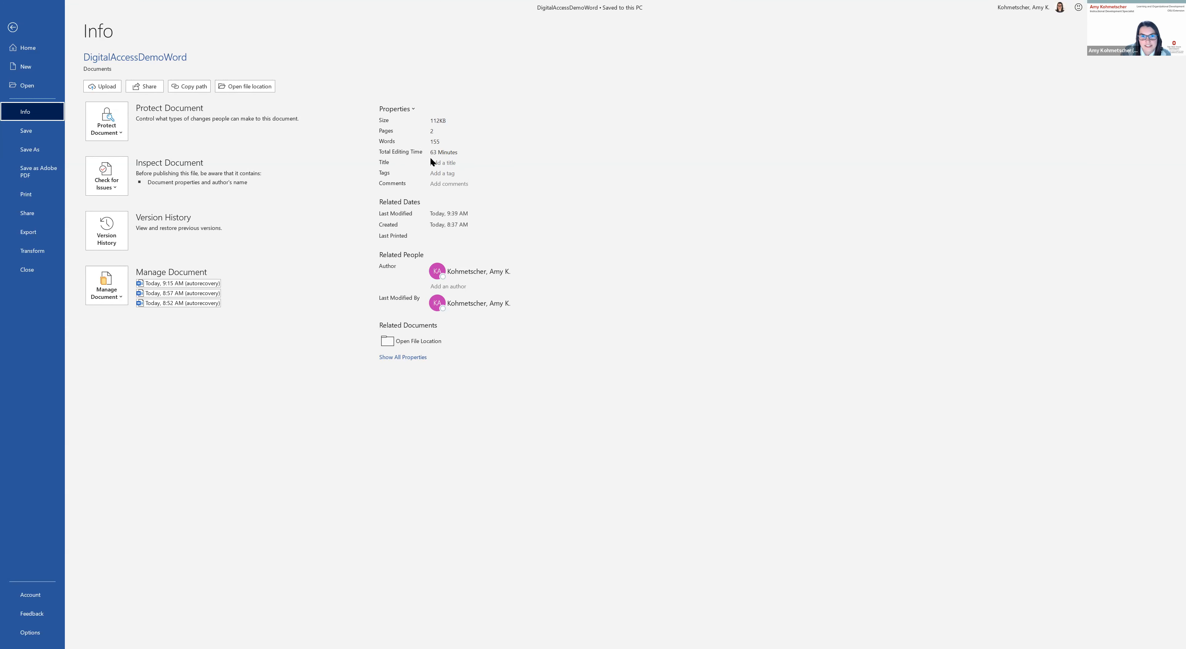
{"action": "left_click", "coordinate": [444, 162]}
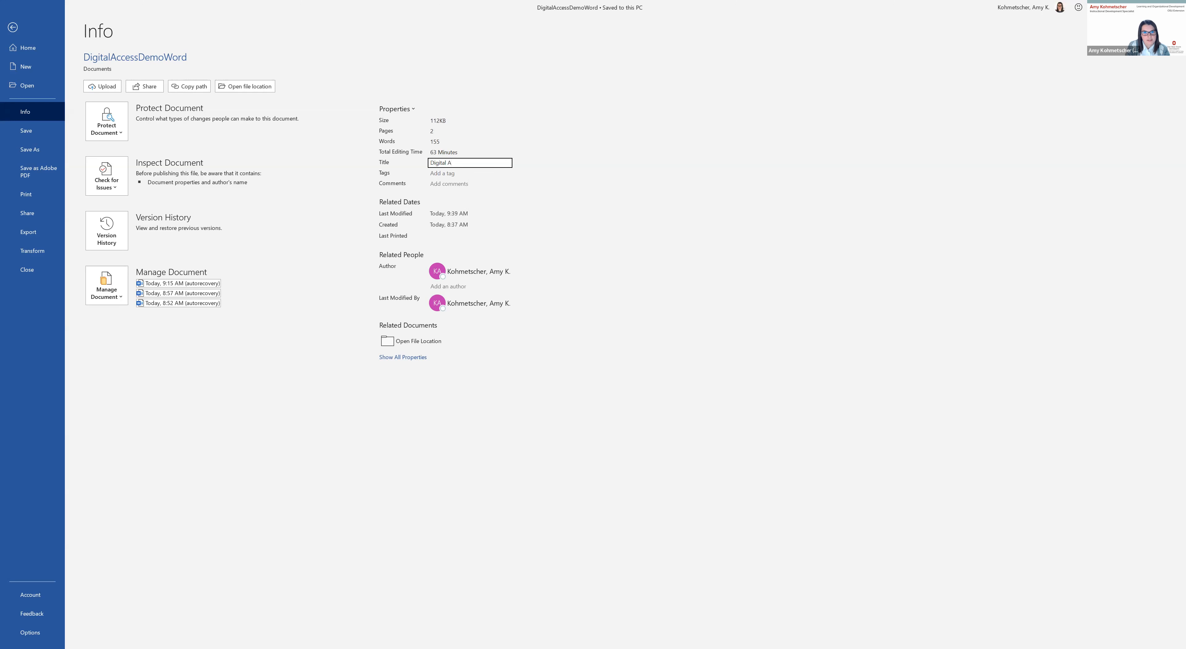
{"action": "type", "text": "essibility"}
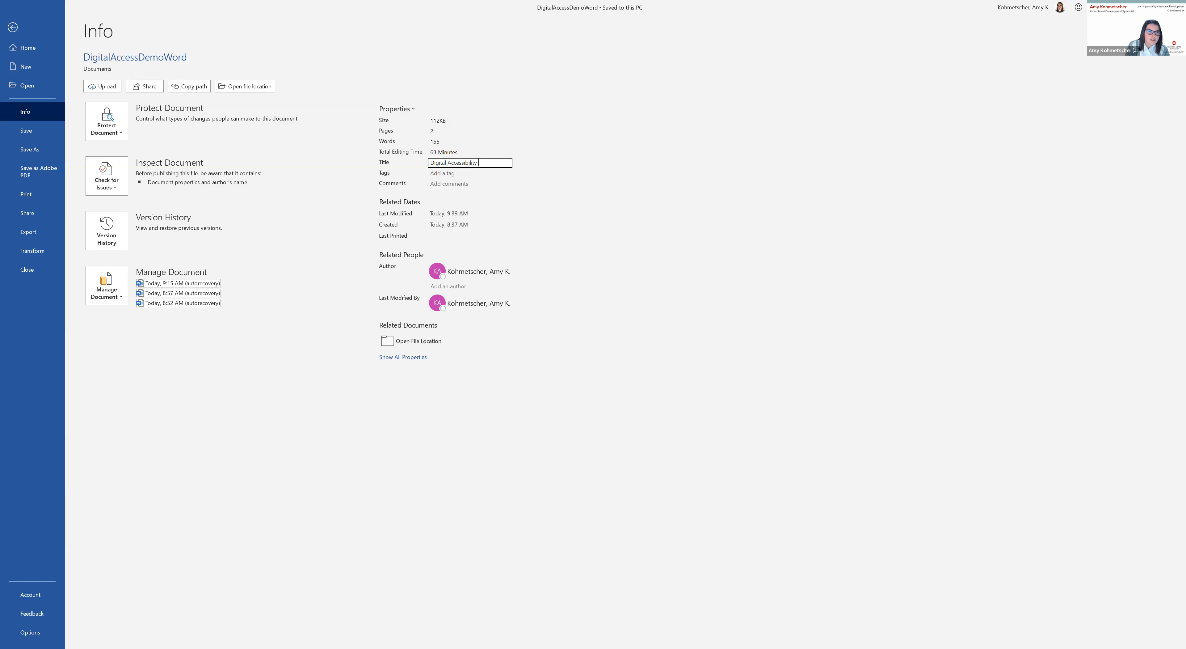
{"action": "type", "text": " Demonstration"}
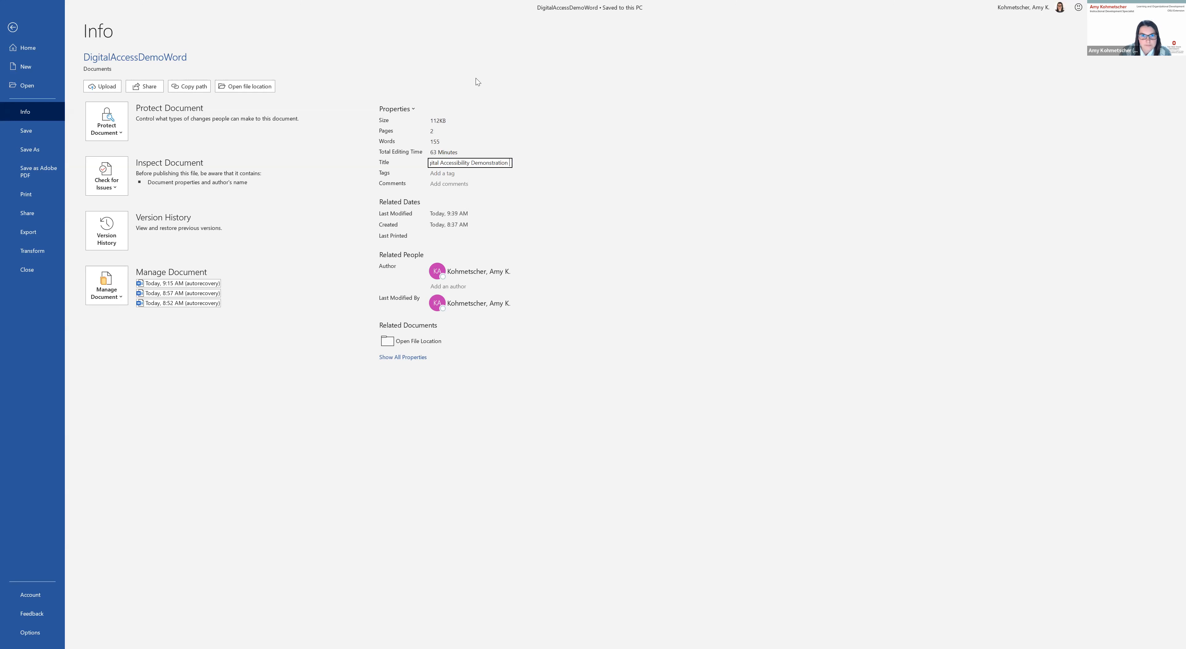
{"action": "key", "text": "Return"}
{"action": "left_click", "coordinate": [502, 173]}
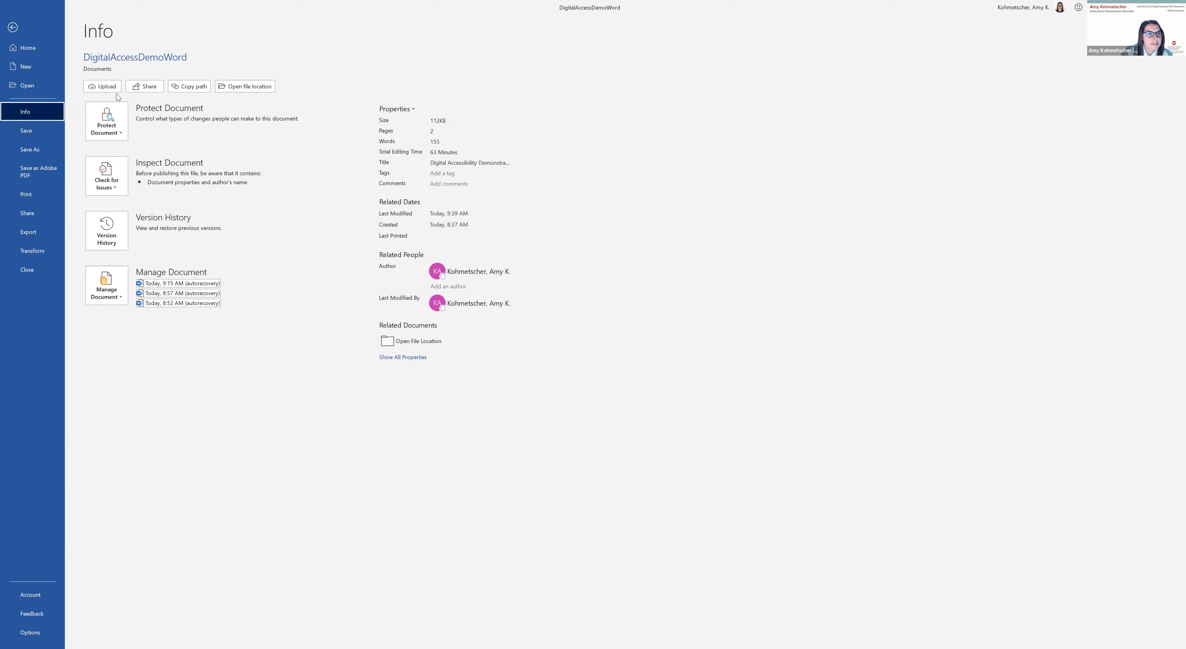
{"action": "left_click", "coordinate": [31, 134]}
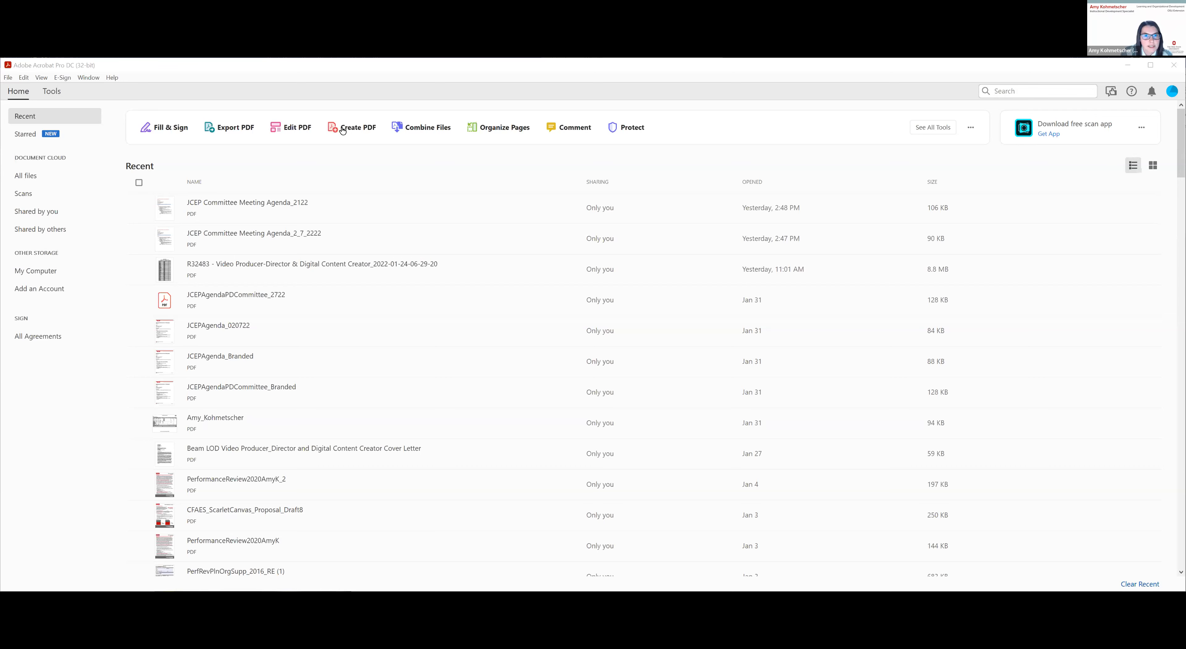
Step: Create a PDF from the DigitalAccessDemoWord file in Documents, retrying the conversion when the file cannot be opened
{"action": "left_click", "coordinate": [343, 130]}
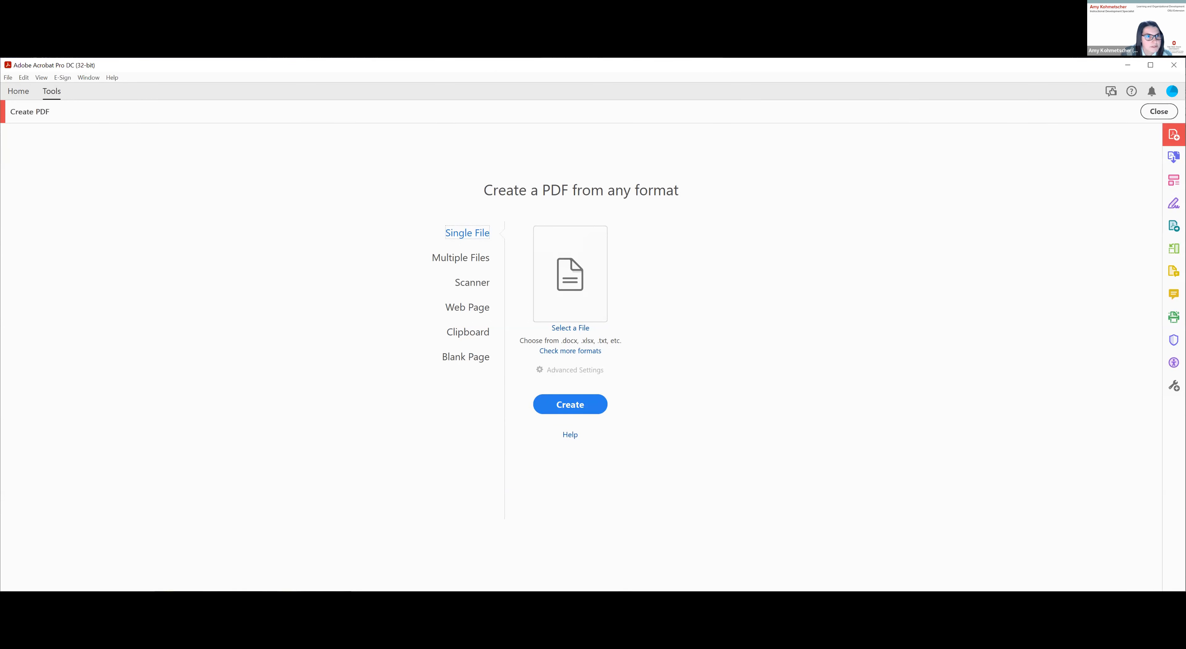
{"action": "left_click", "coordinate": [7, 79]}
{"action": "mouse_move", "coordinate": [48, 118]}
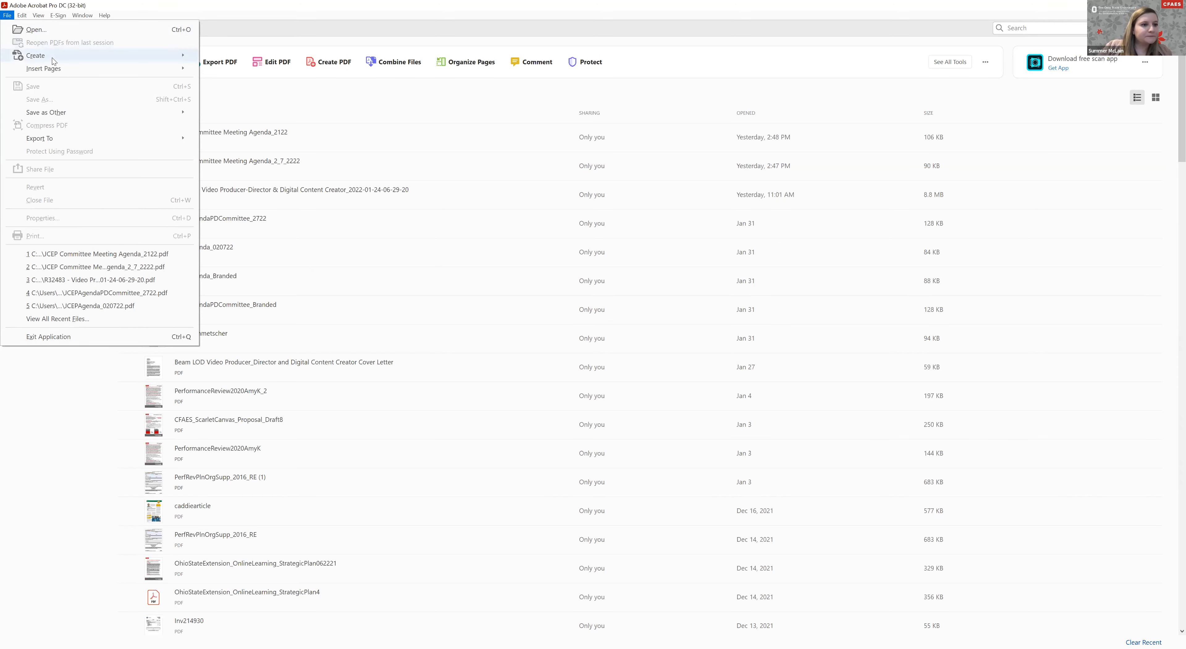
{"action": "mouse_move", "coordinate": [54, 61]}
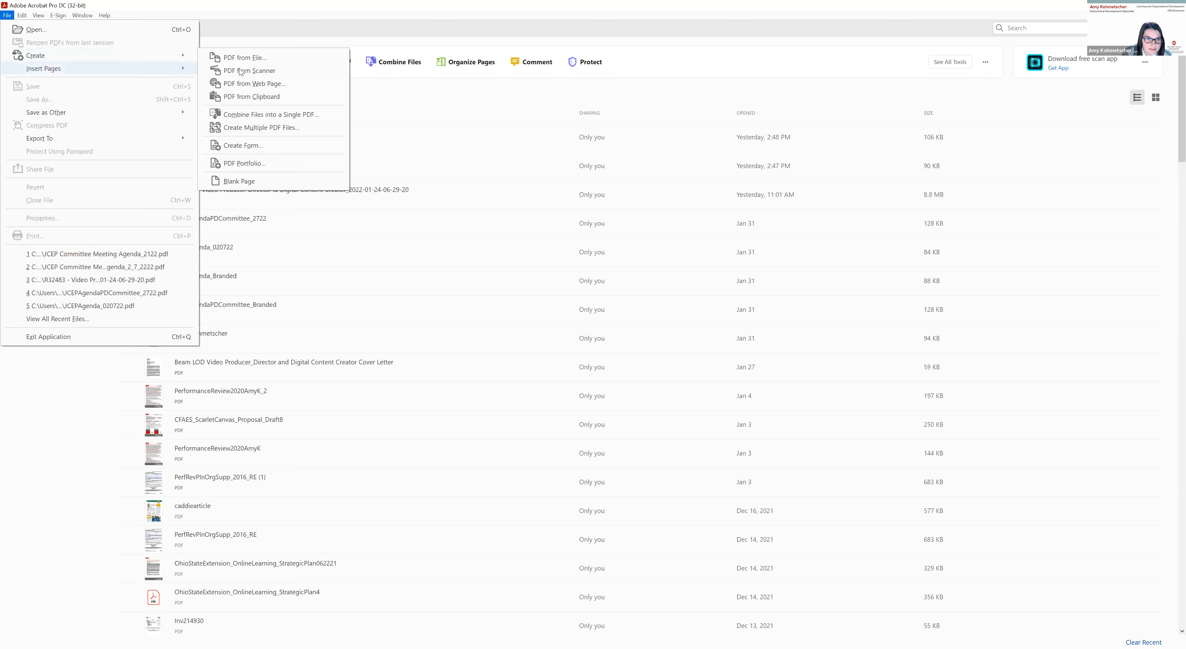
{"action": "left_click", "coordinate": [277, 60]}
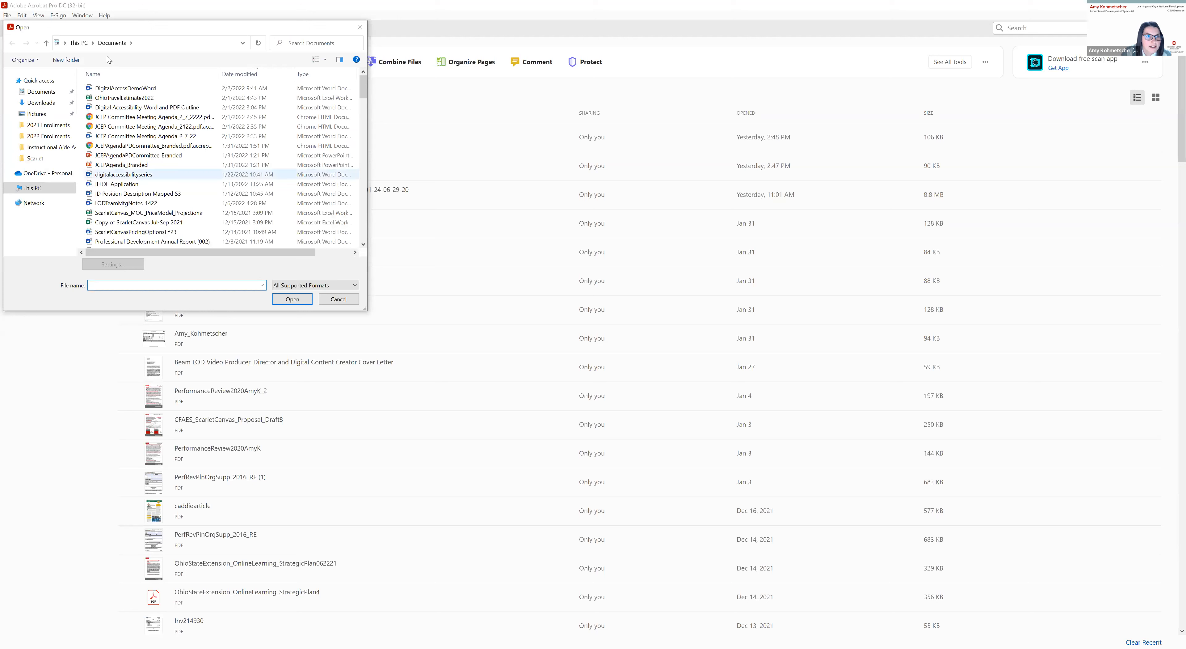
{"action": "left_click", "coordinate": [134, 88]}
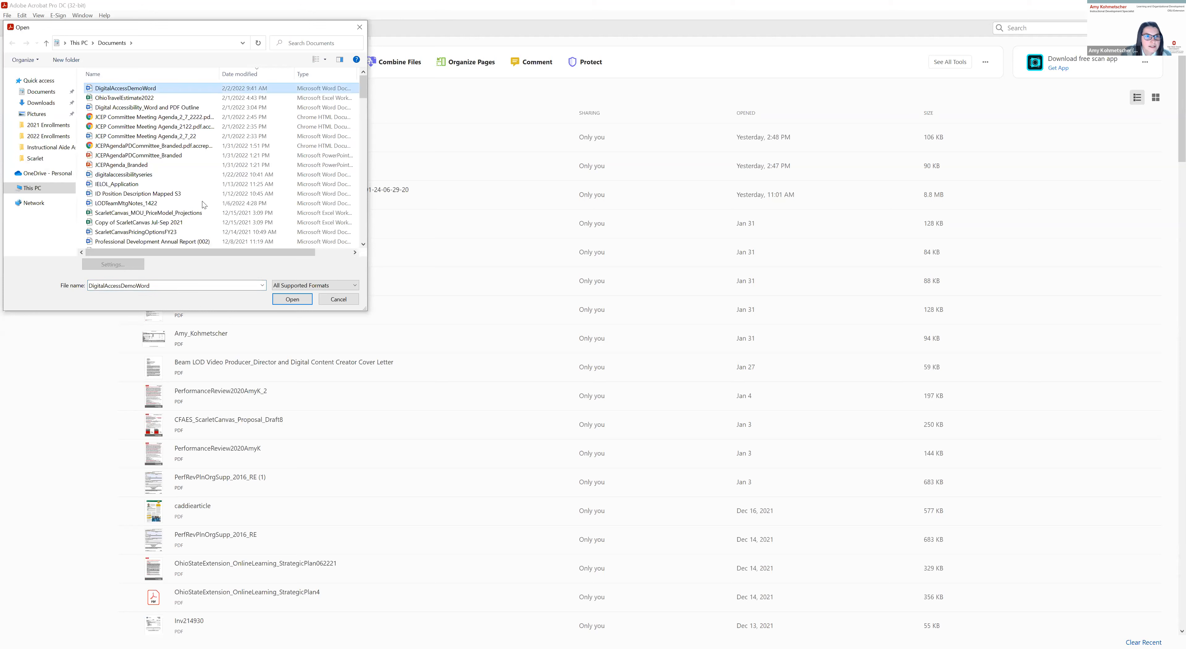
{"action": "left_click", "coordinate": [289, 304]}
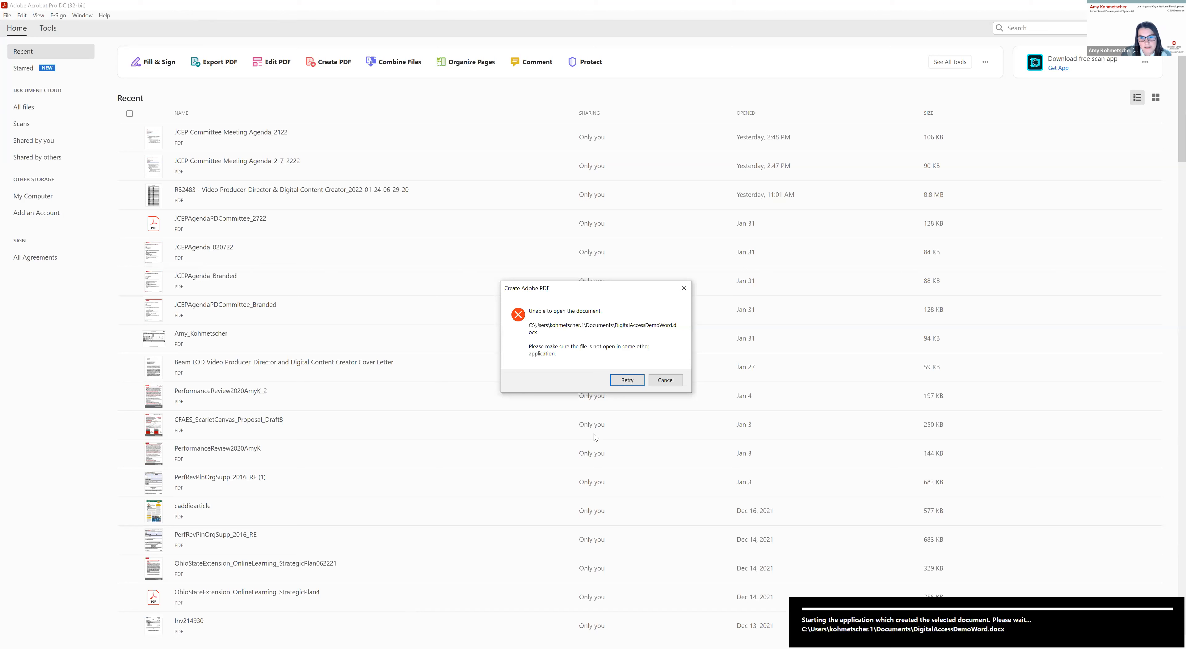
{"action": "left_click", "coordinate": [626, 380]}
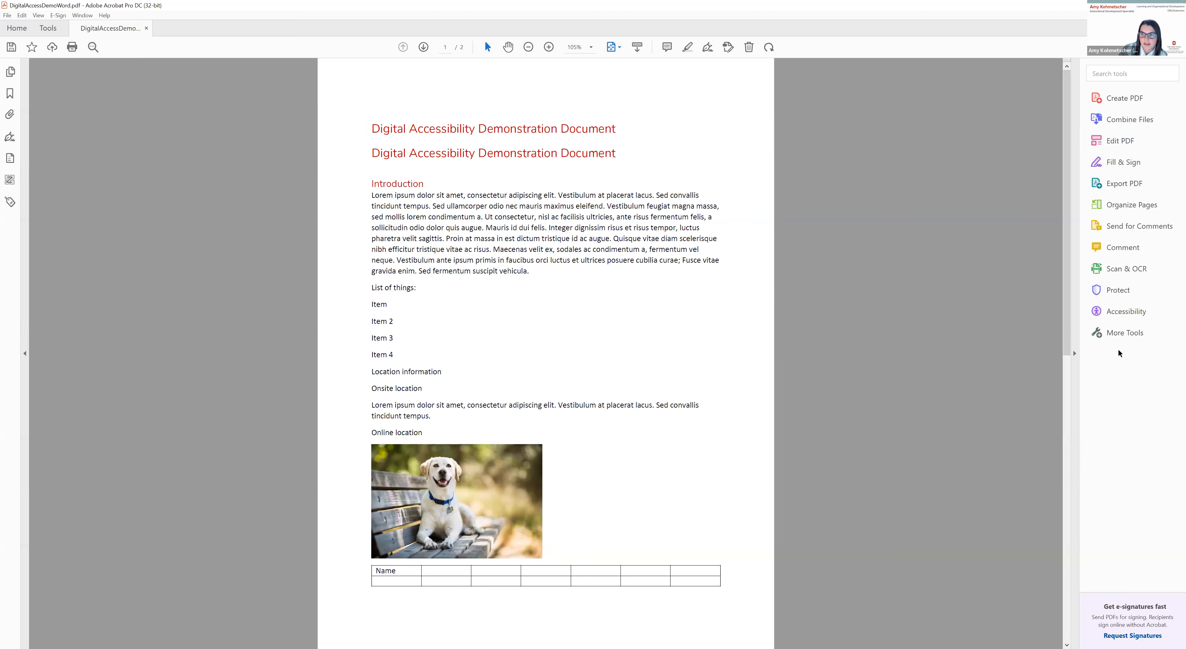
Step: Open the Accessibility tools for the converted PDF from the full tool collection
{"action": "left_click", "coordinate": [1099, 334]}
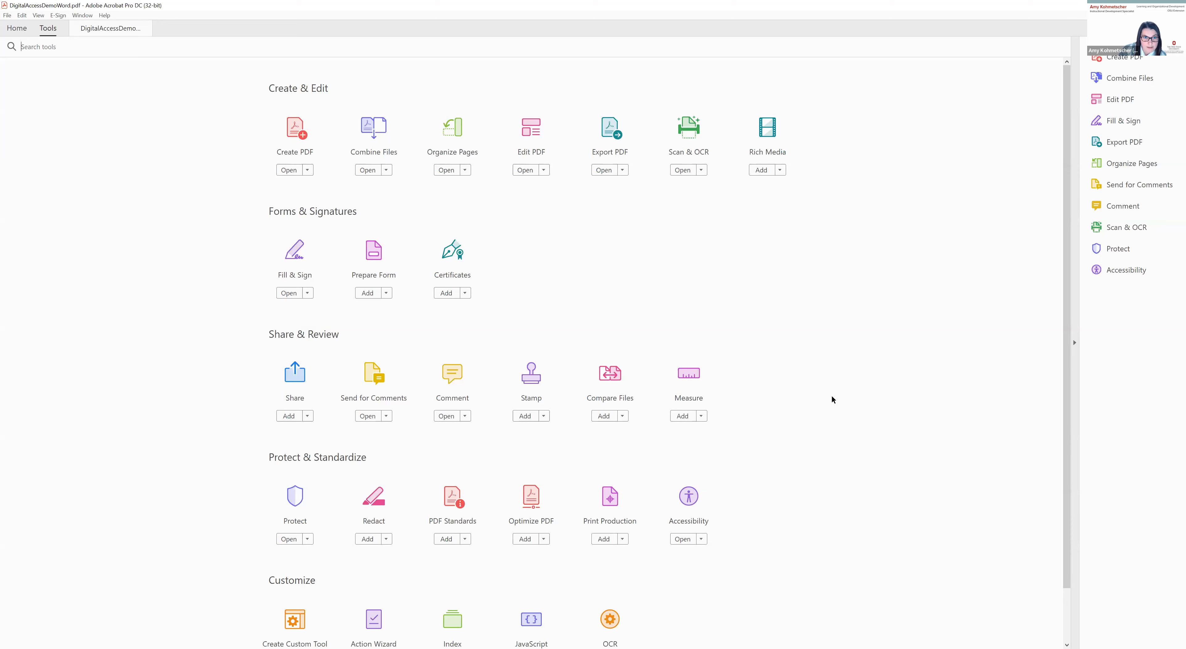
{"action": "scroll", "coordinate": [836, 400], "scroll_direction": "down", "scroll_amount": 1}
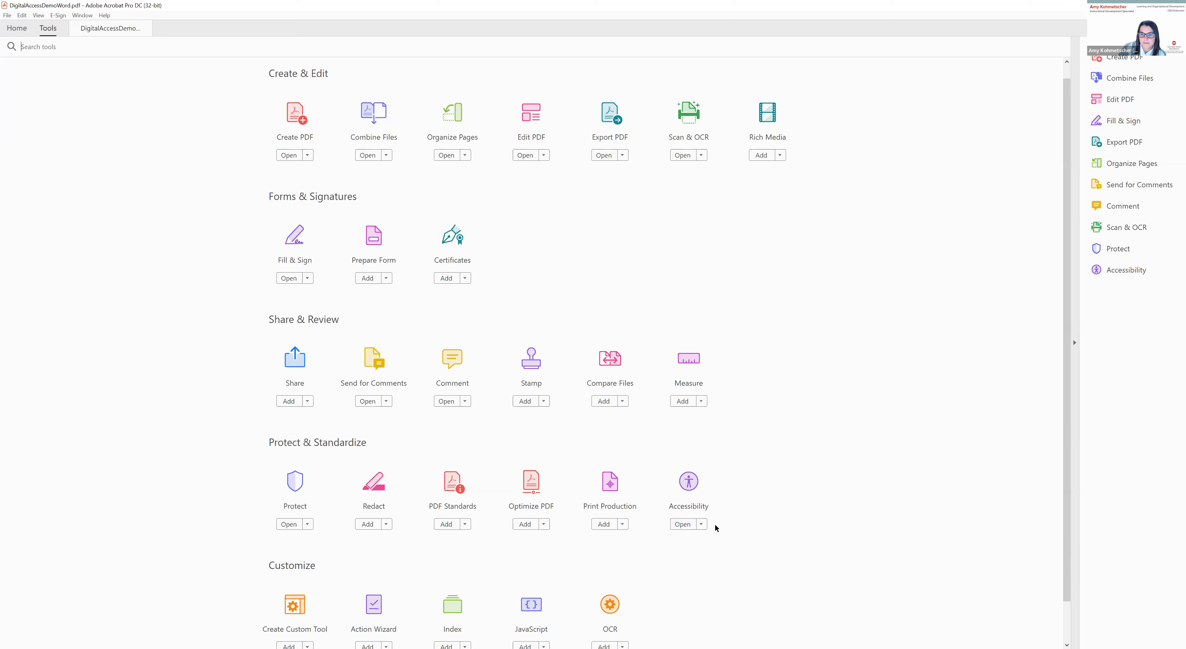
{"action": "left_click", "coordinate": [689, 525]}
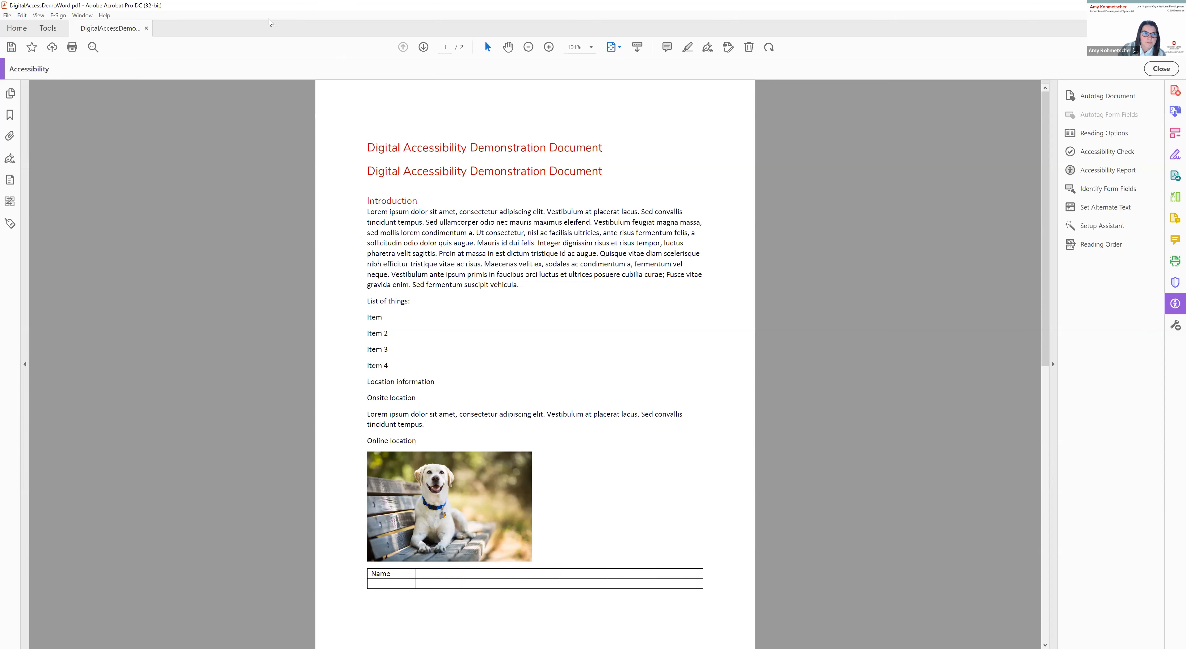
Step: Save the PDF in the Documents folder as DigitalAccessDemoWord
{"action": "left_click", "coordinate": [10, 48]}
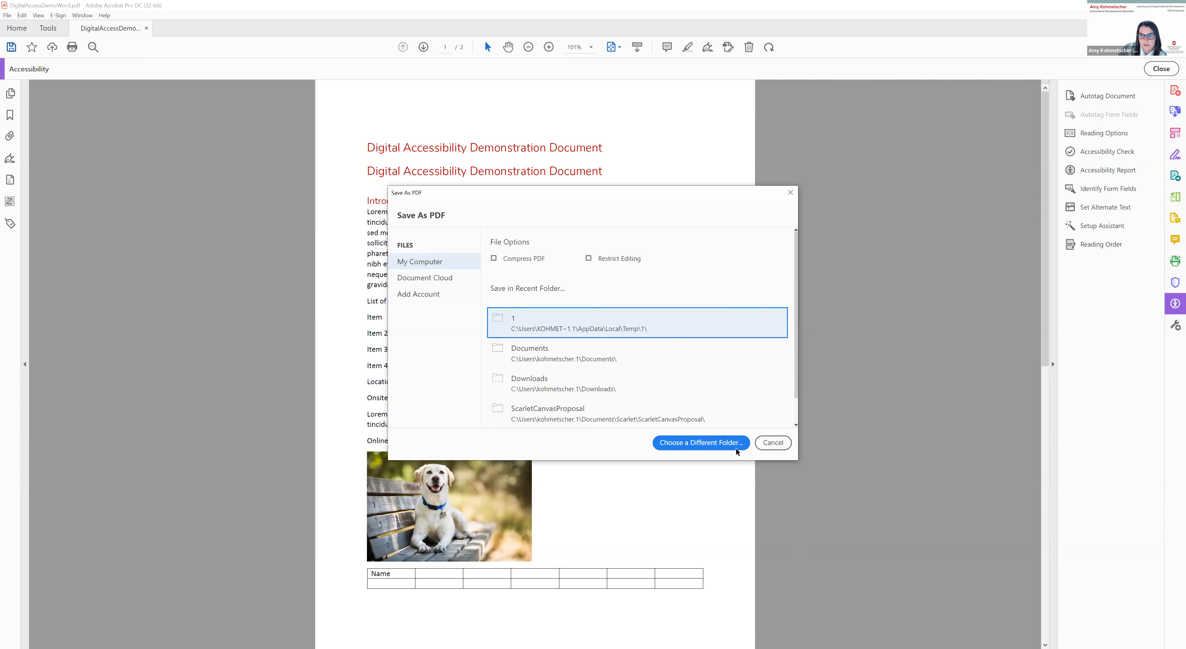
{"action": "left_click", "coordinate": [414, 264]}
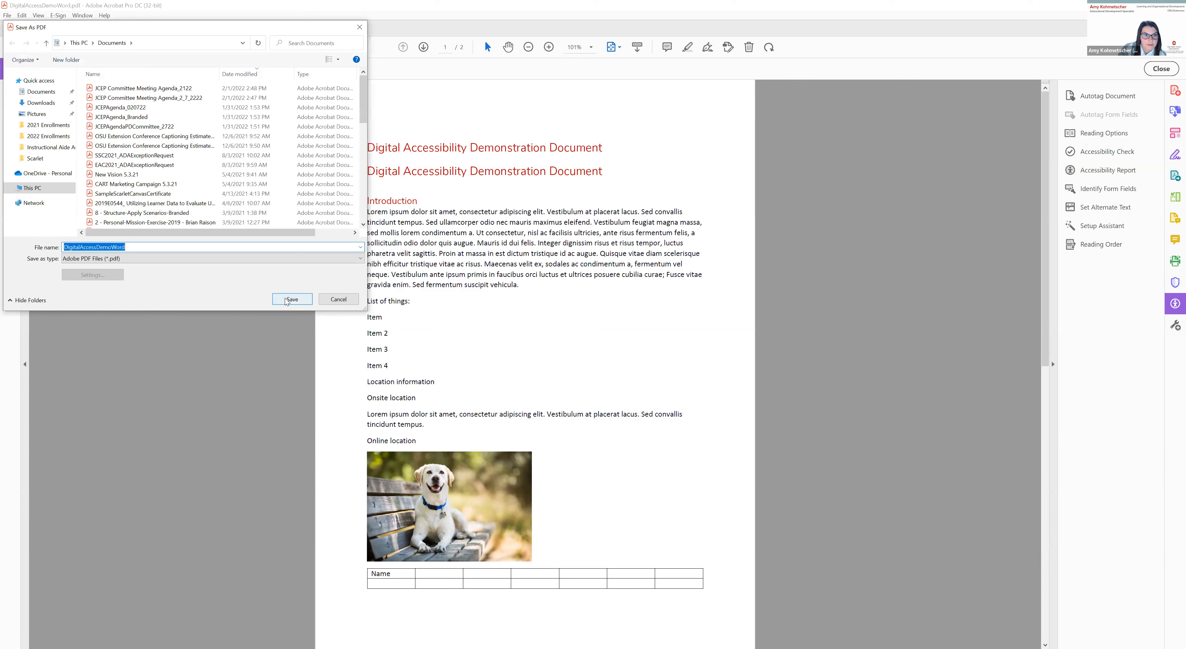
{"action": "left_click", "coordinate": [287, 302]}
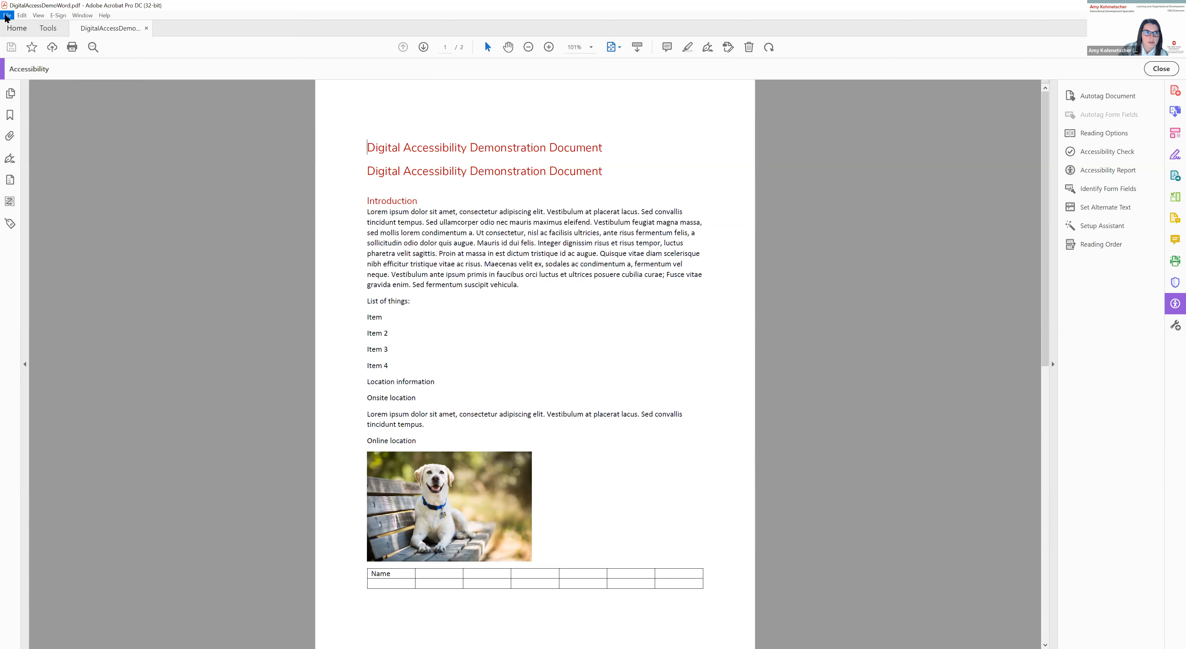
Step: Save a second copy of the PDF in Documents as DigitalAccessDemoWord1
{"action": "left_click", "coordinate": [7, 17]}
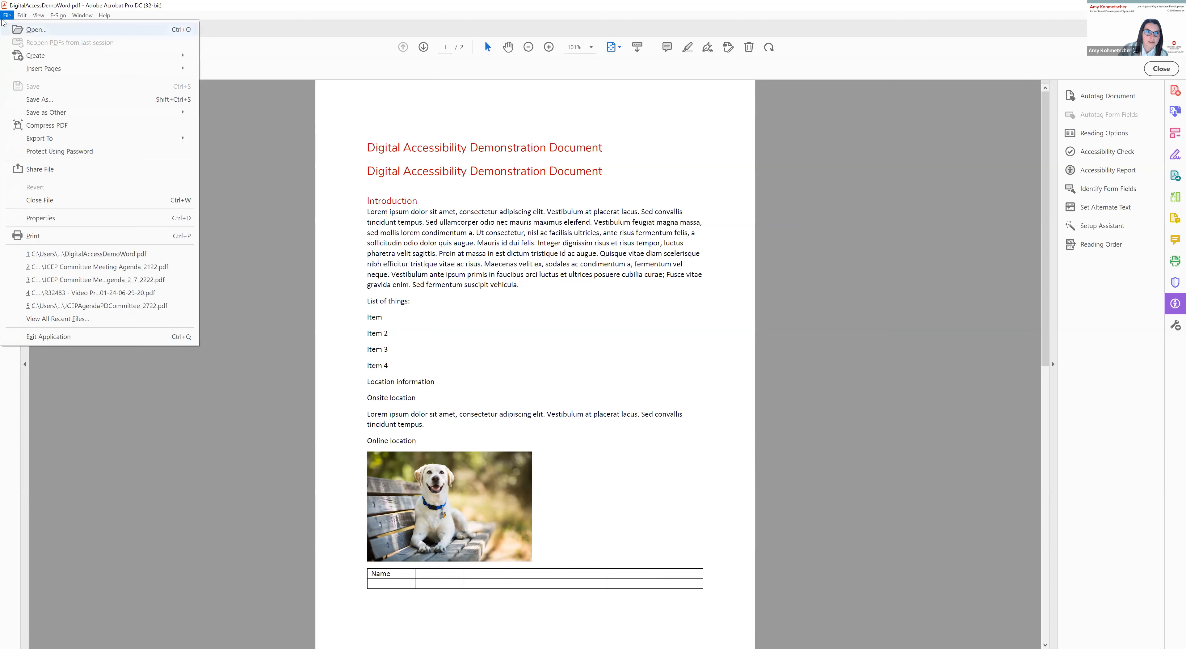
{"action": "left_click", "coordinate": [40, 101]}
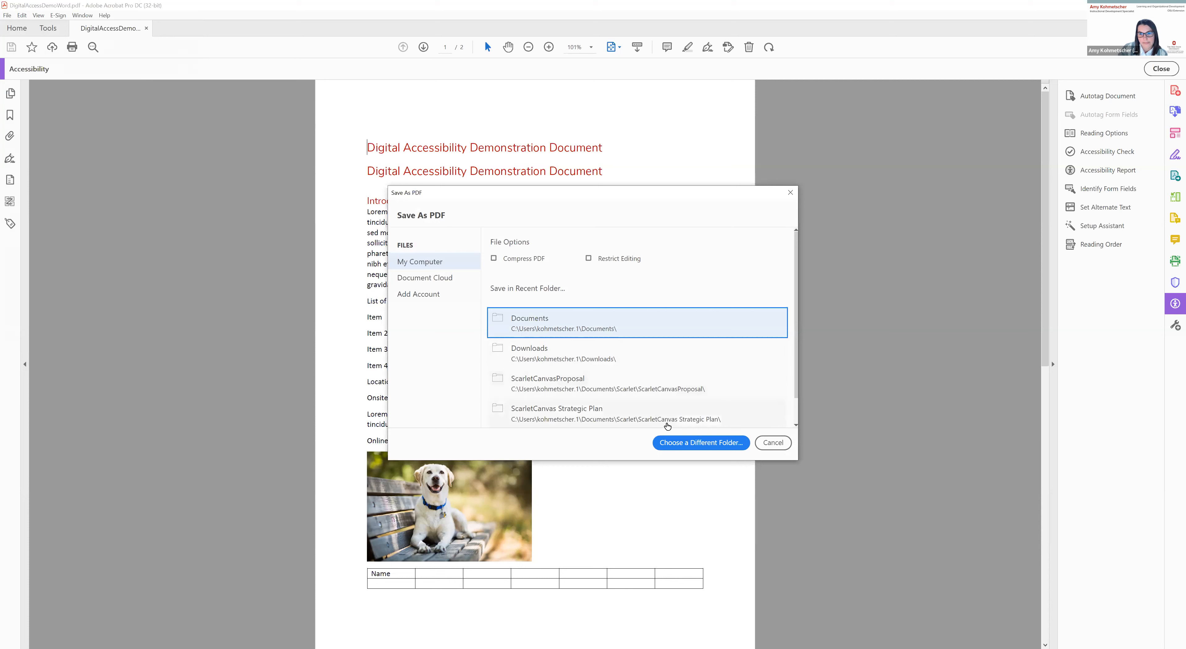
{"action": "left_click", "coordinate": [536, 333]}
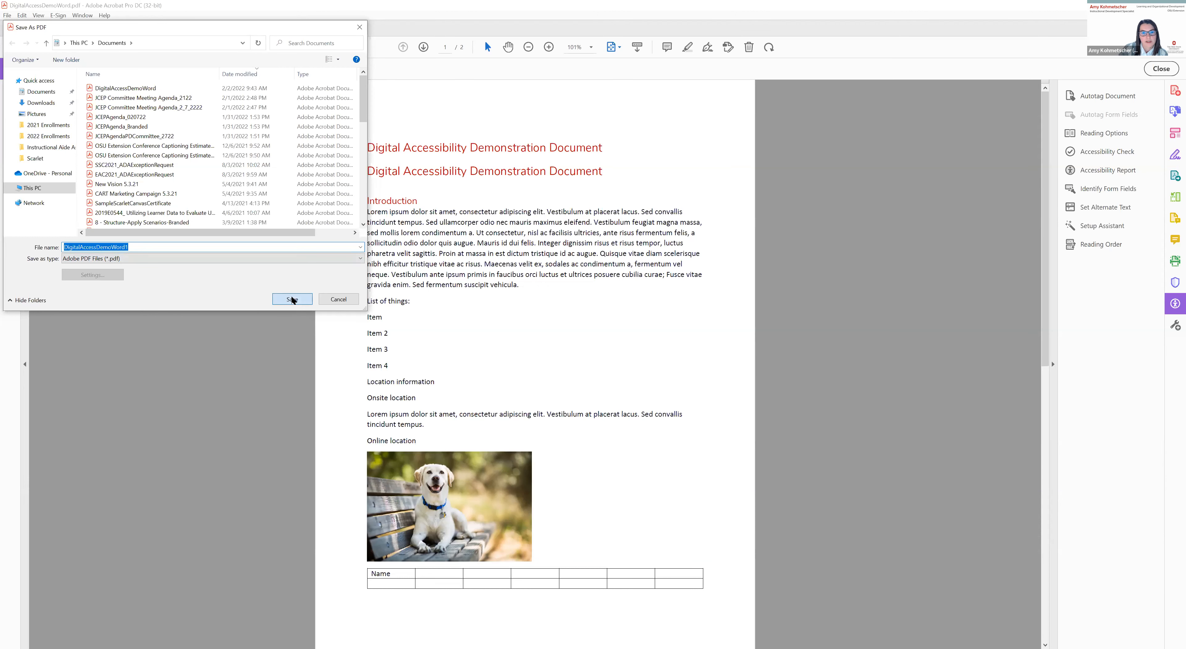
{"action": "left_click", "coordinate": [292, 299]}
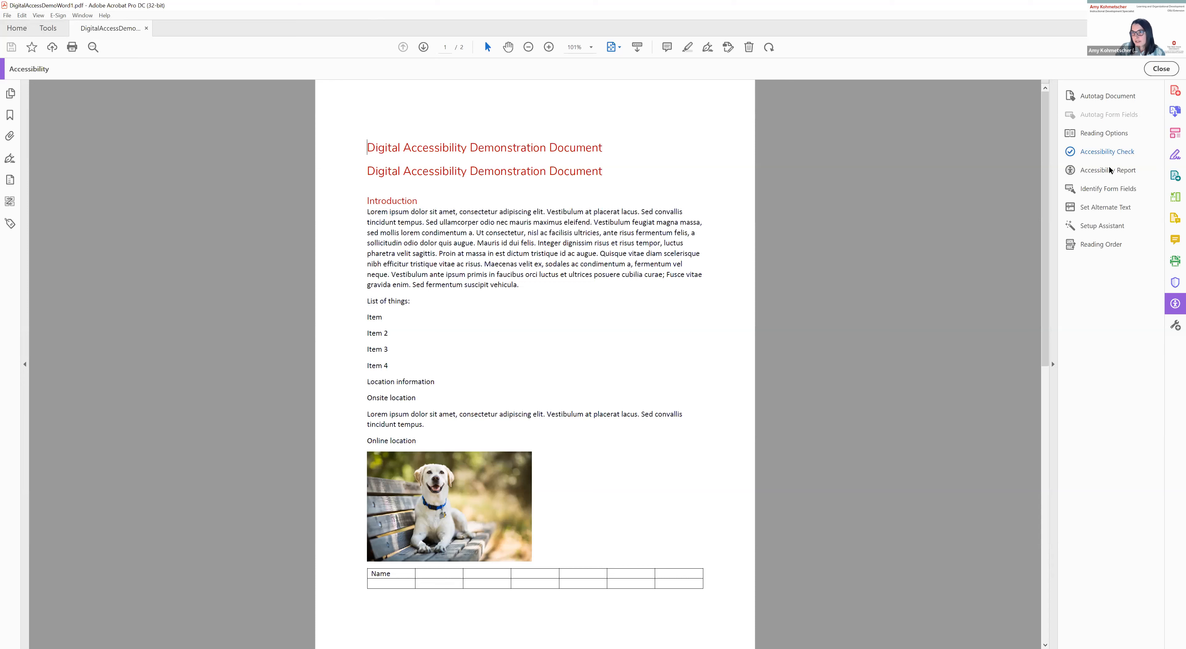
Step: Run the accessibility check on the PDF and review the issues under Document and Tables
{"action": "left_click", "coordinate": [1116, 154]}
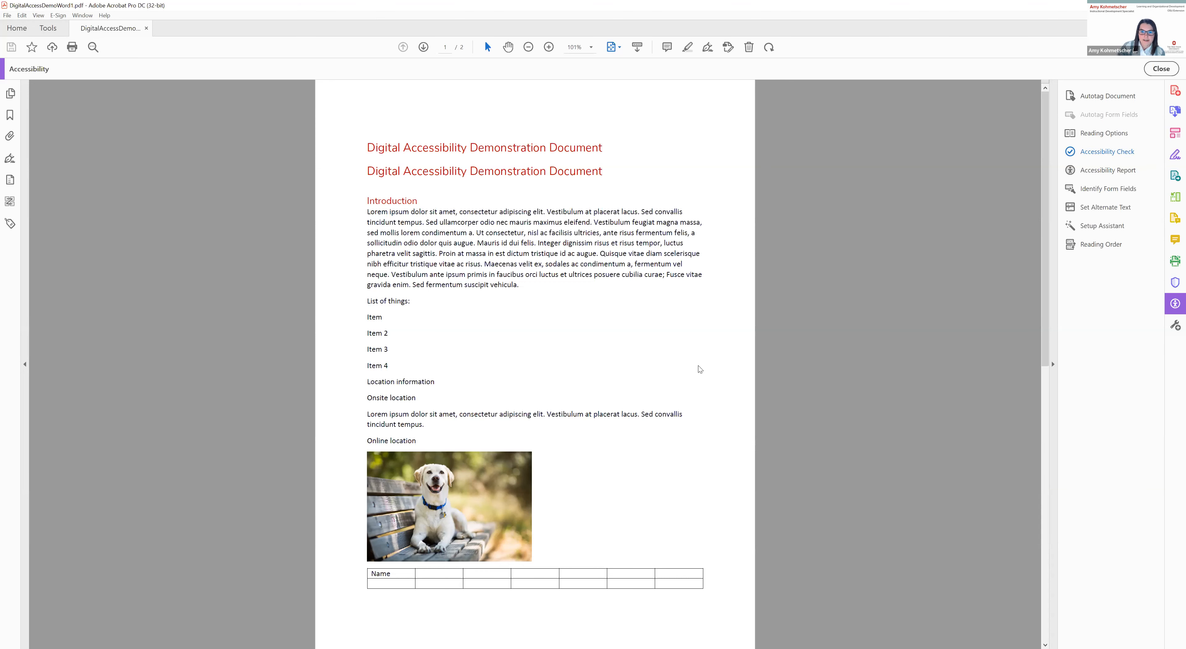
{"action": "left_click", "coordinate": [654, 466]}
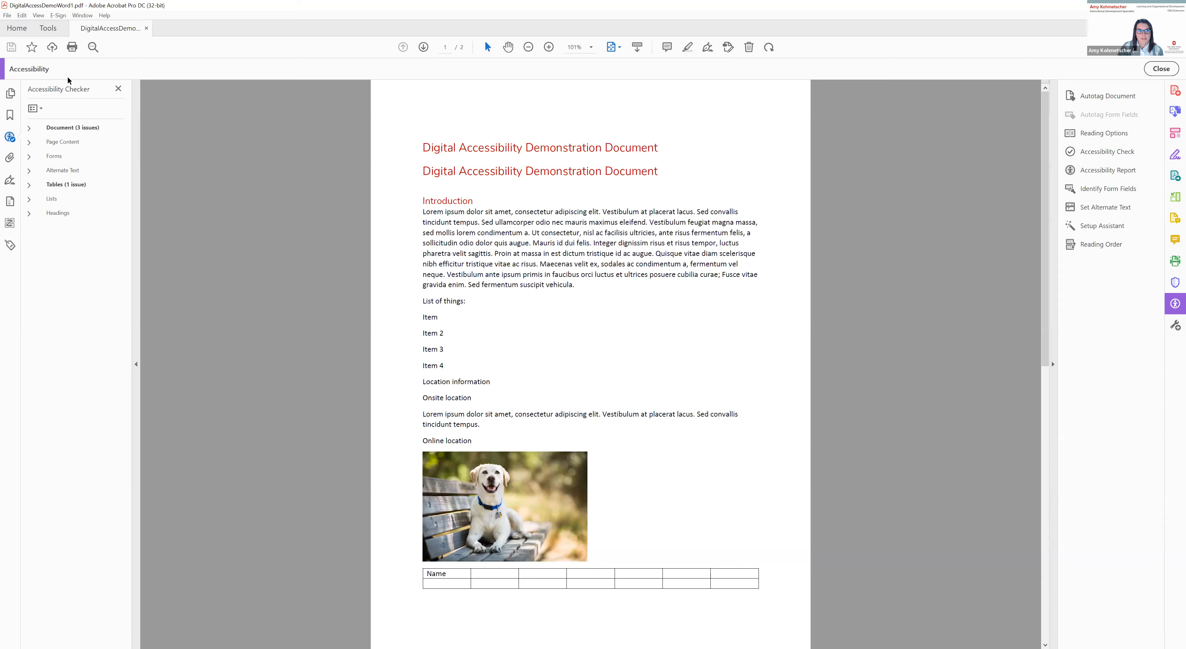
{"action": "left_click", "coordinate": [29, 129]}
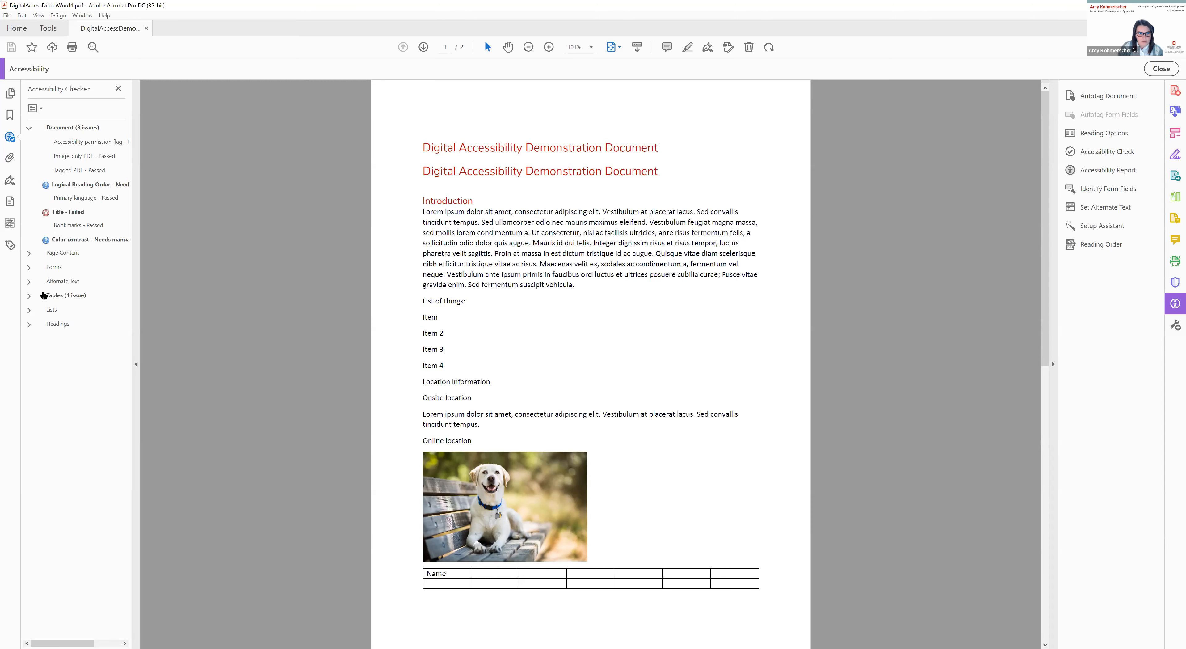
{"action": "left_click", "coordinate": [29, 295]}
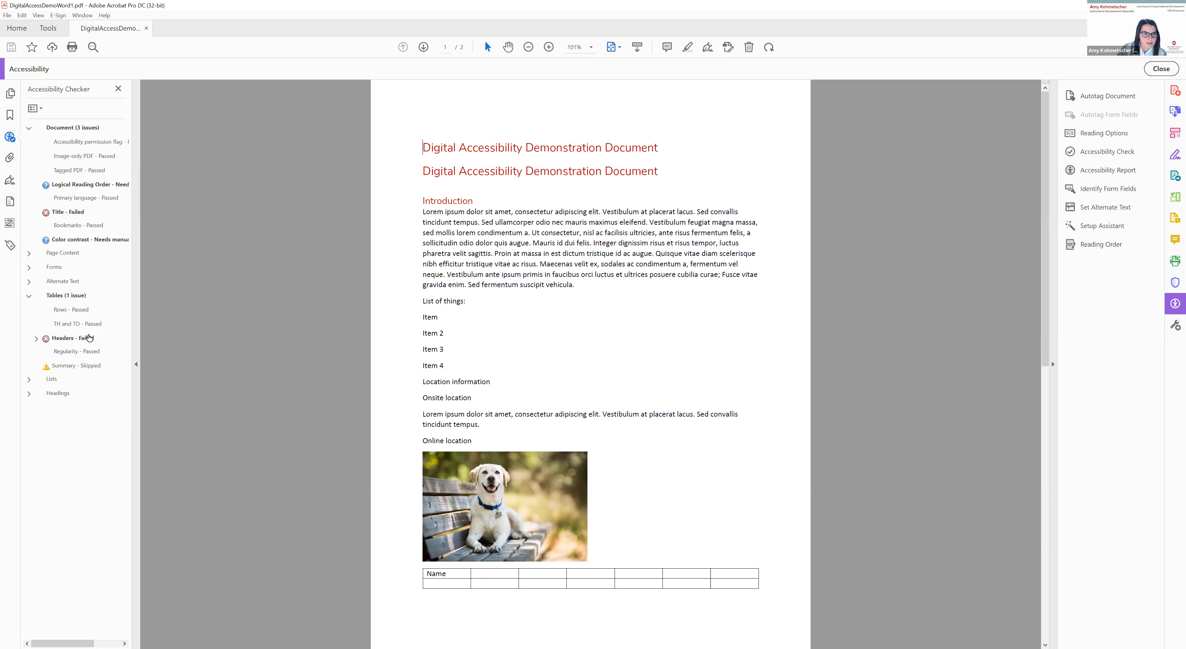
{"action": "left_click", "coordinate": [28, 295]}
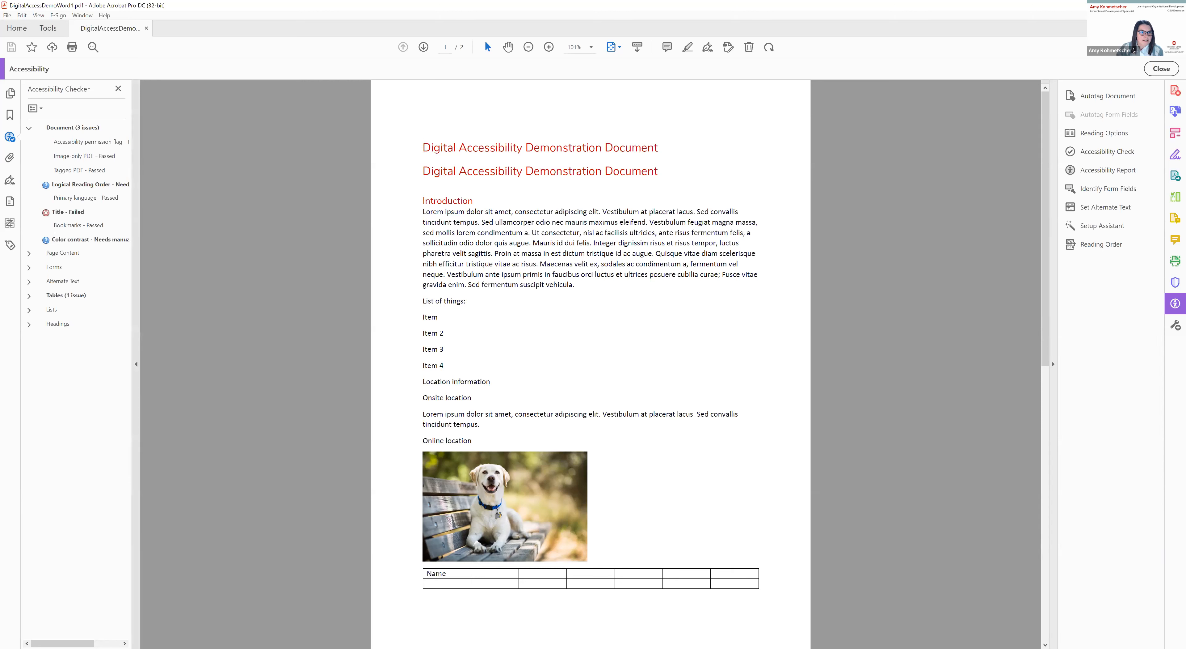
Step: Check the title in the PDF's document properties and fix the failed Title rule in the accessibility results
{"action": "left_click", "coordinate": [7, 16]}
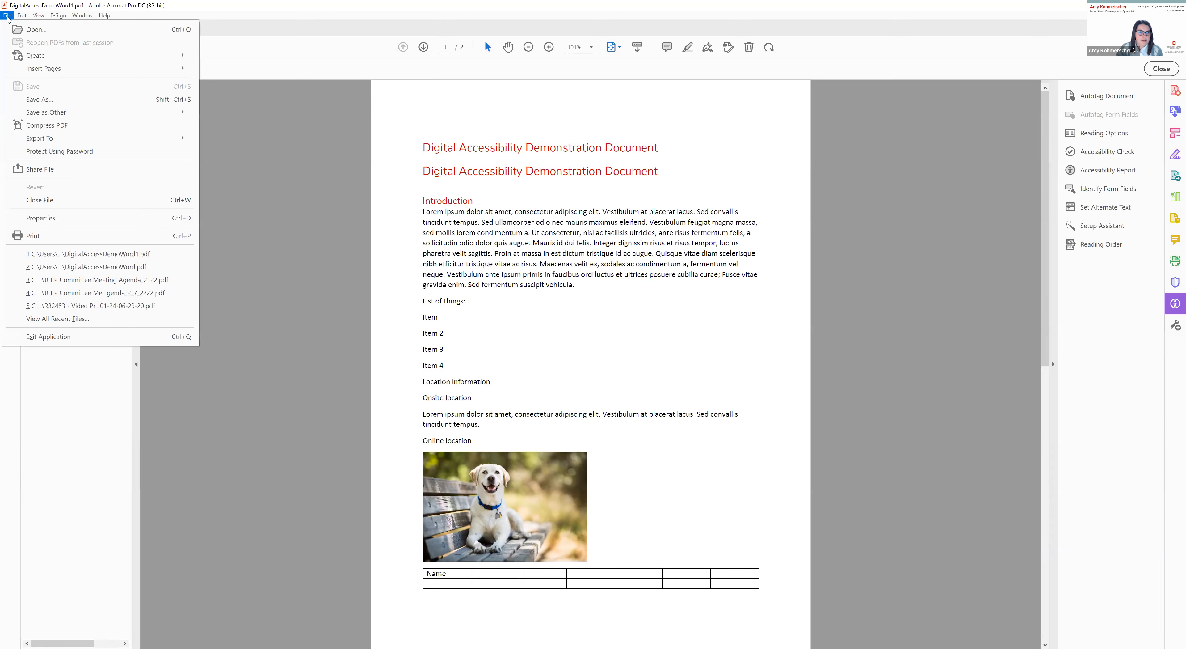
{"action": "left_click", "coordinate": [58, 219]}
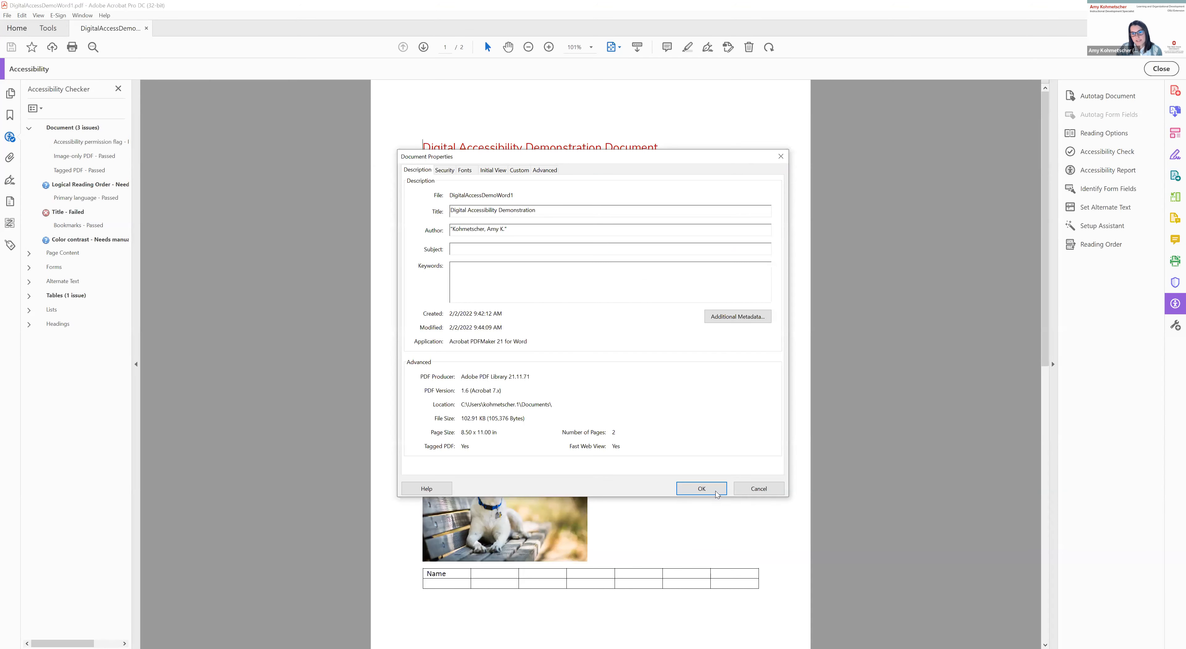
{"action": "left_click", "coordinate": [701, 489]}
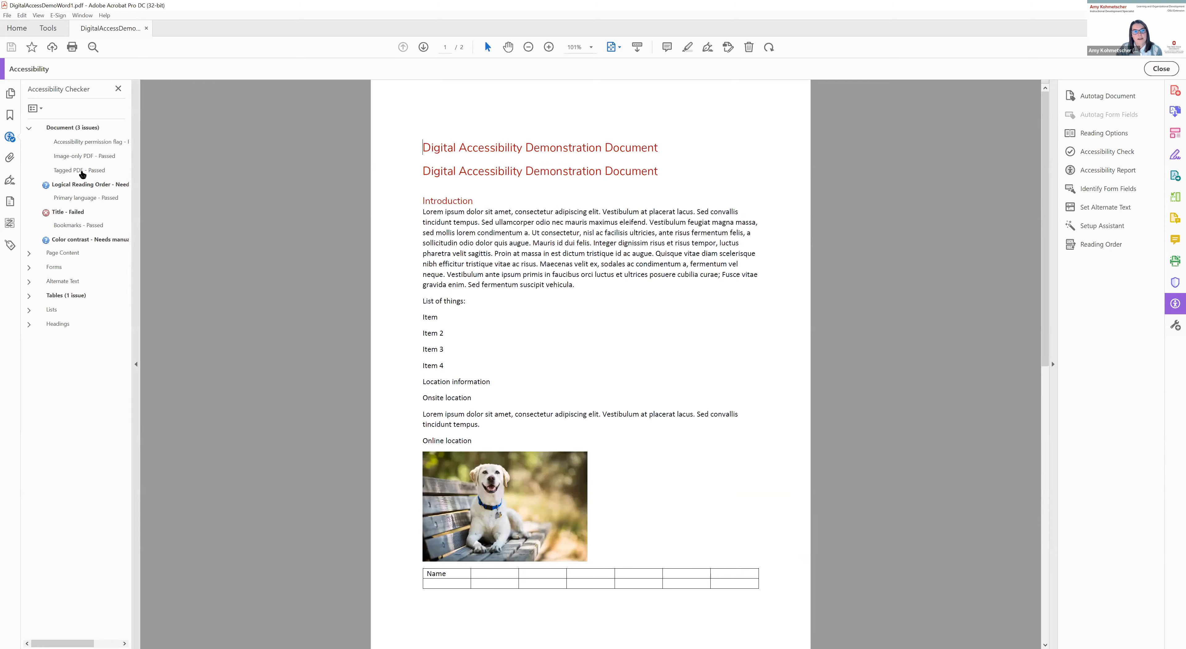
{"action": "right_click", "coordinate": [75, 213]}
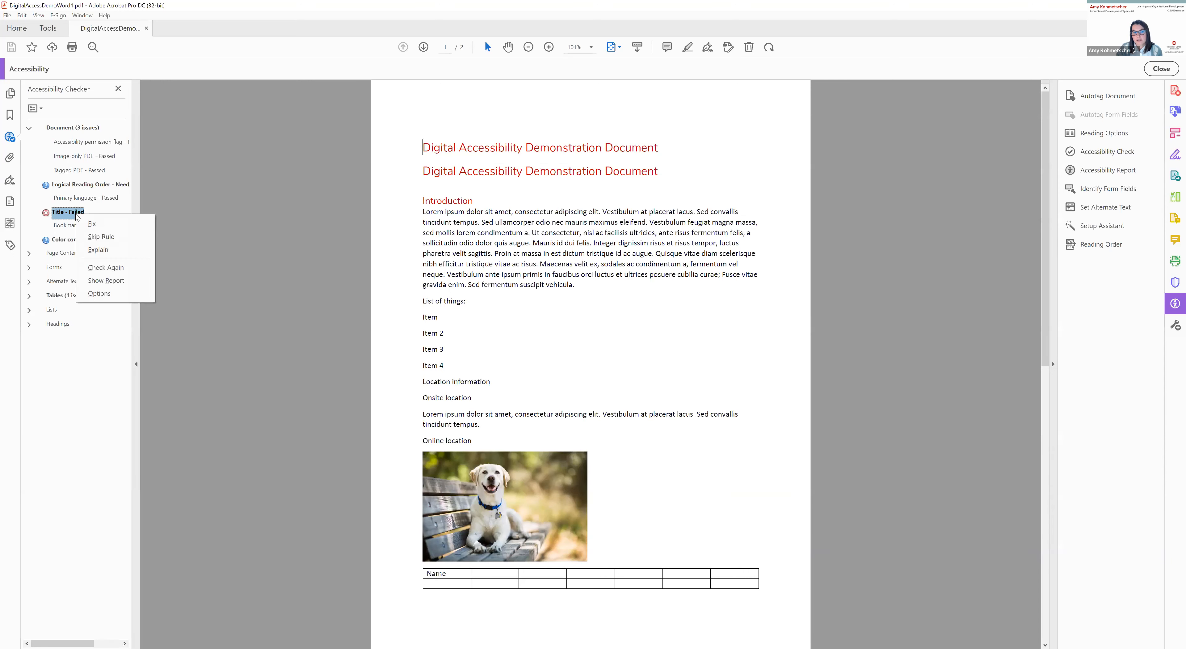
{"action": "left_click", "coordinate": [91, 224]}
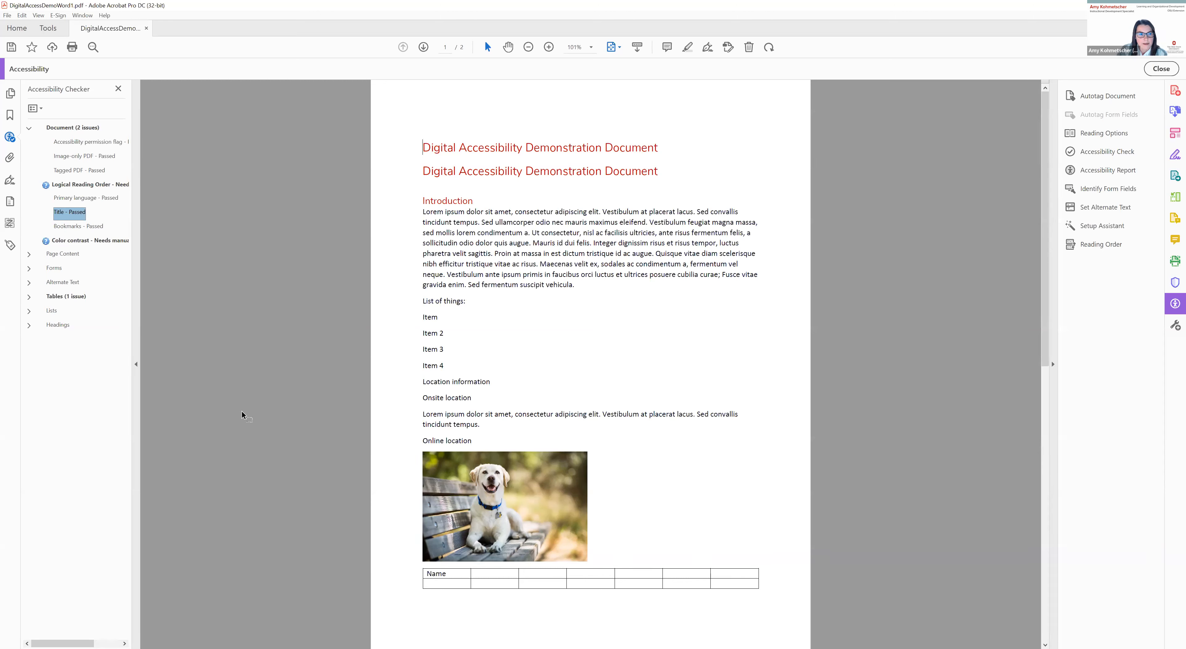
Step: Show the PDF's reading order and delete the structure of the empty item before Introduction on page 1
{"action": "left_click", "coordinate": [7, 227]}
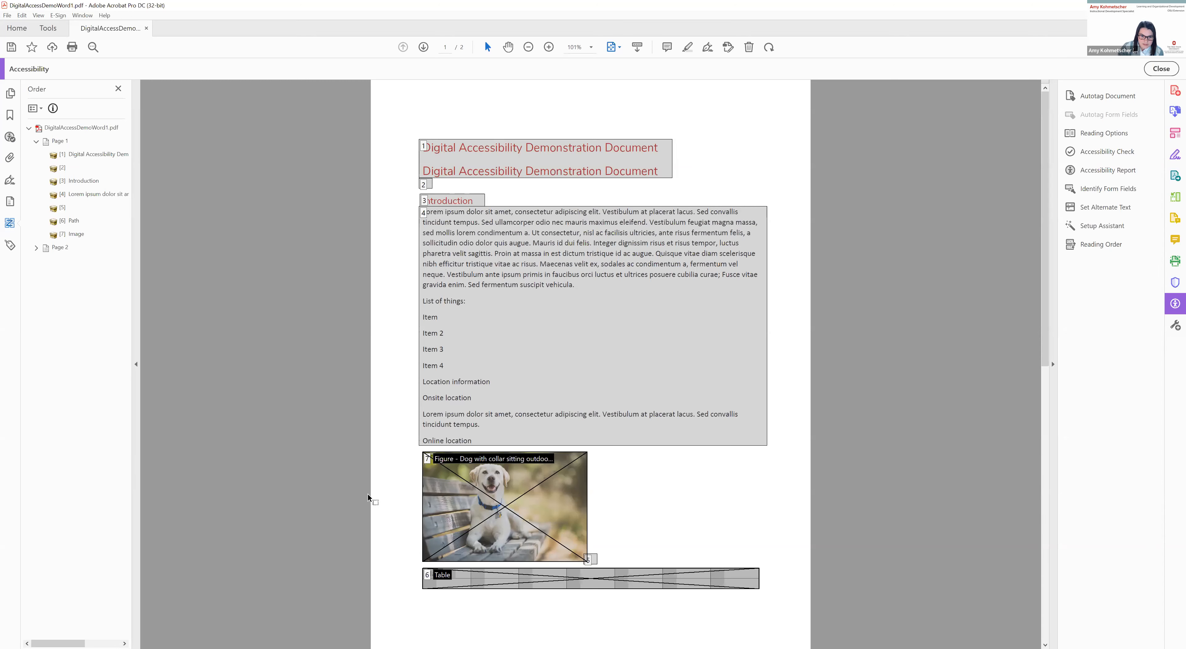
{"action": "scroll", "coordinate": [368, 494], "scroll_direction": "down", "scroll_amount": 1}
{"action": "scroll", "coordinate": [368, 495], "scroll_direction": "up", "scroll_amount": 1}
{"action": "left_click", "coordinate": [65, 168]}
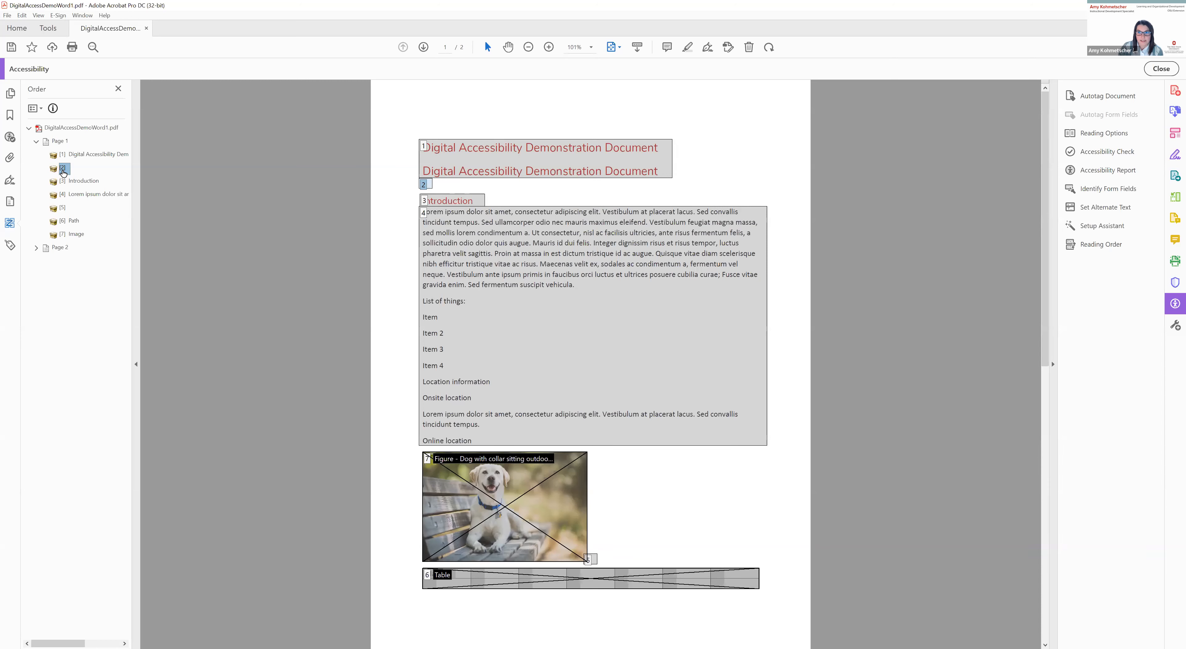
{"action": "right_click", "coordinate": [63, 173]}
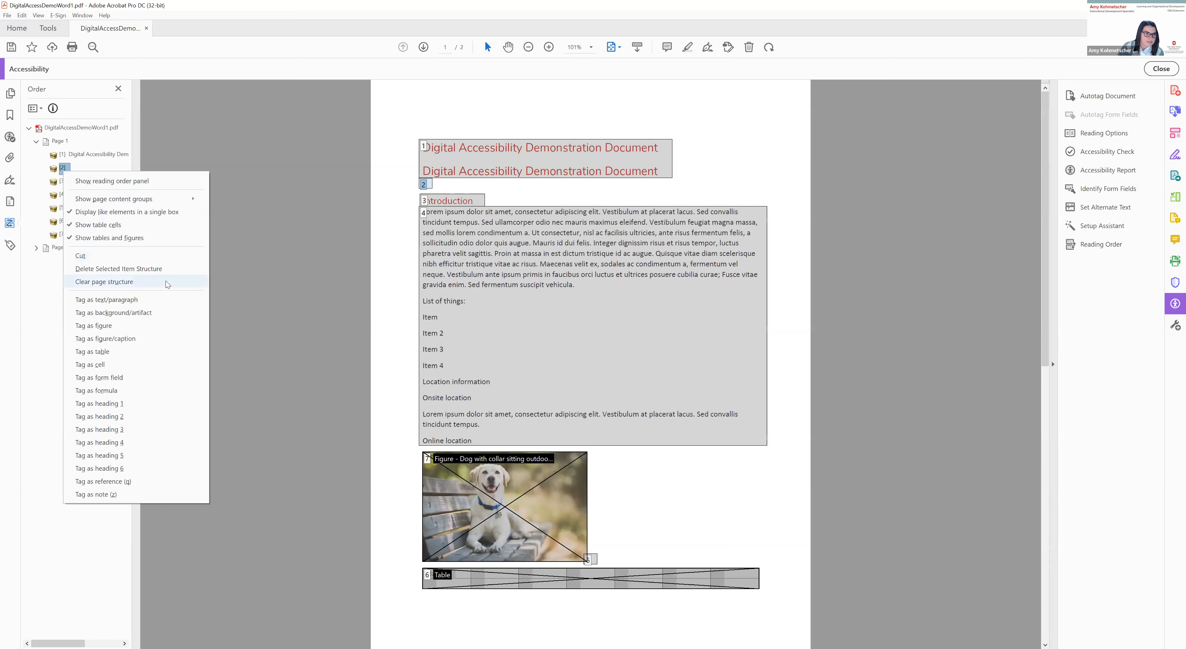
{"action": "left_click", "coordinate": [152, 271]}
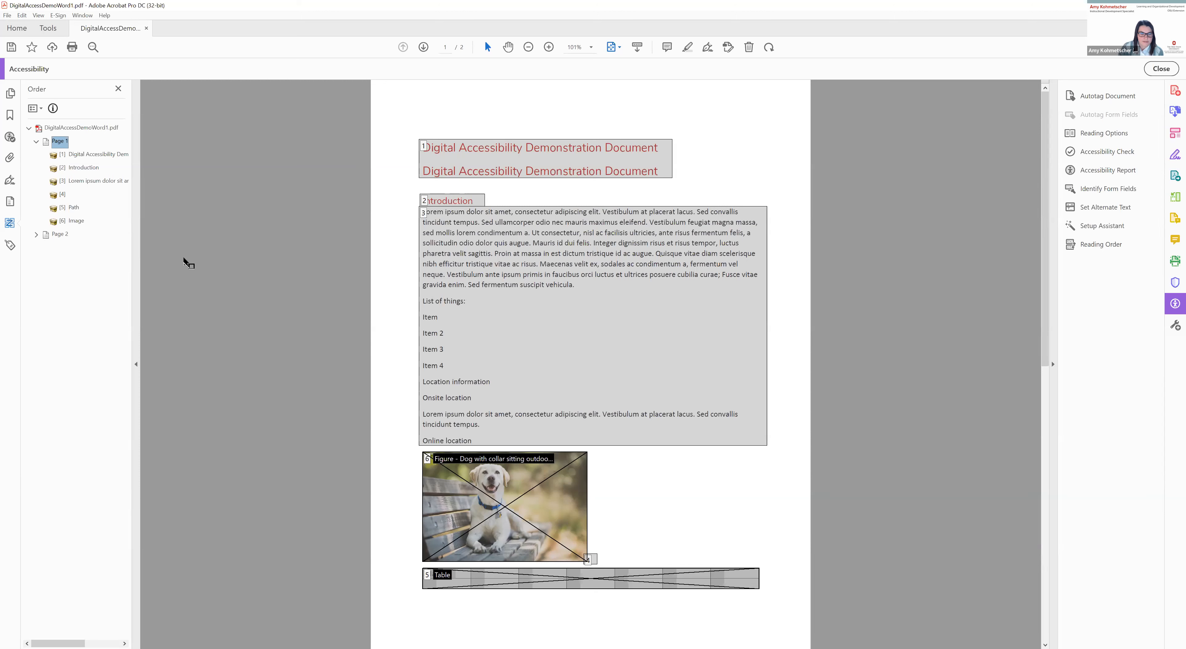
Step: Delete the structure of the empty item before Path in page 1's reading order
{"action": "left_click", "coordinate": [63, 196]}
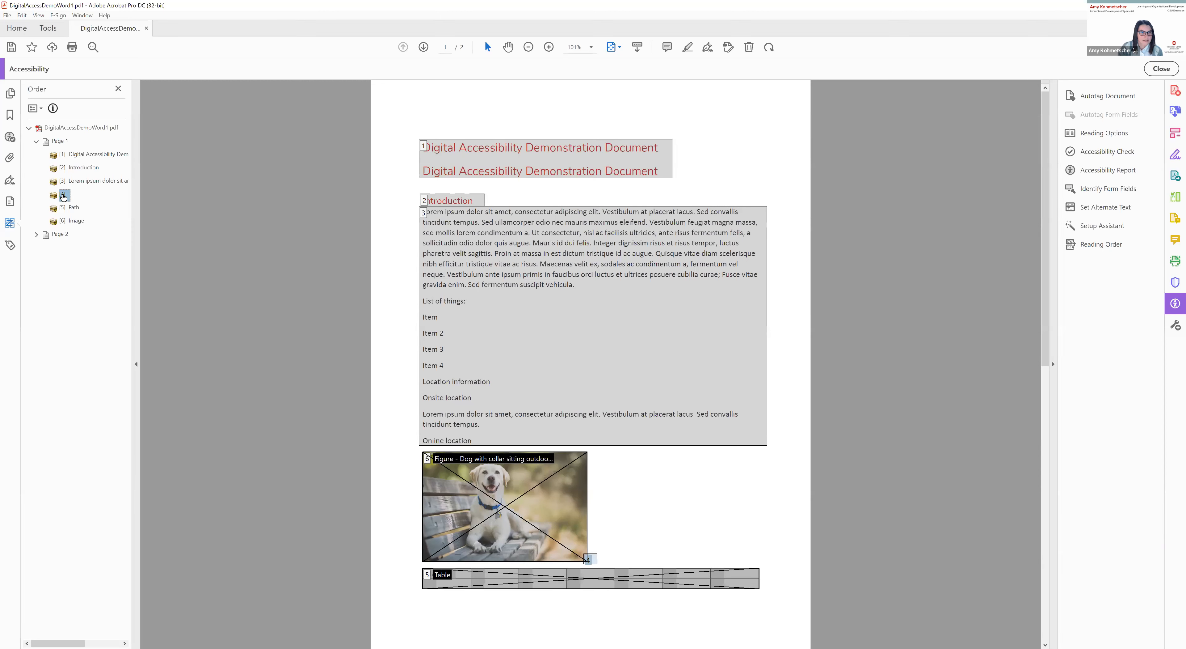
{"action": "right_click", "coordinate": [64, 196]}
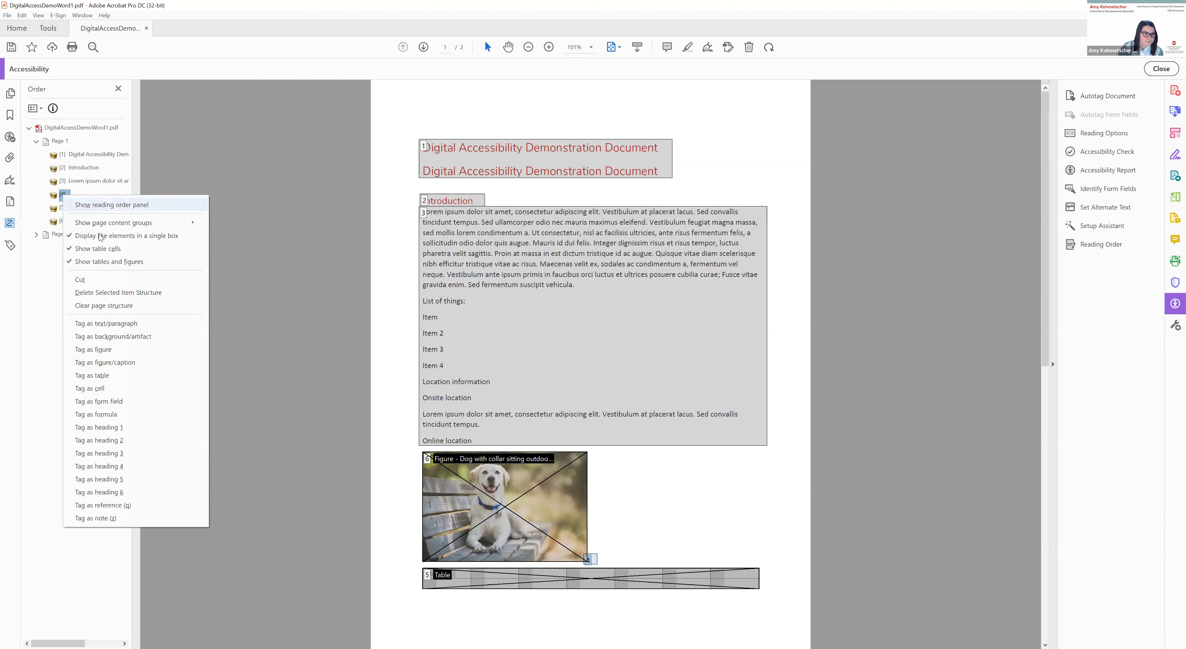
{"action": "left_click", "coordinate": [130, 293]}
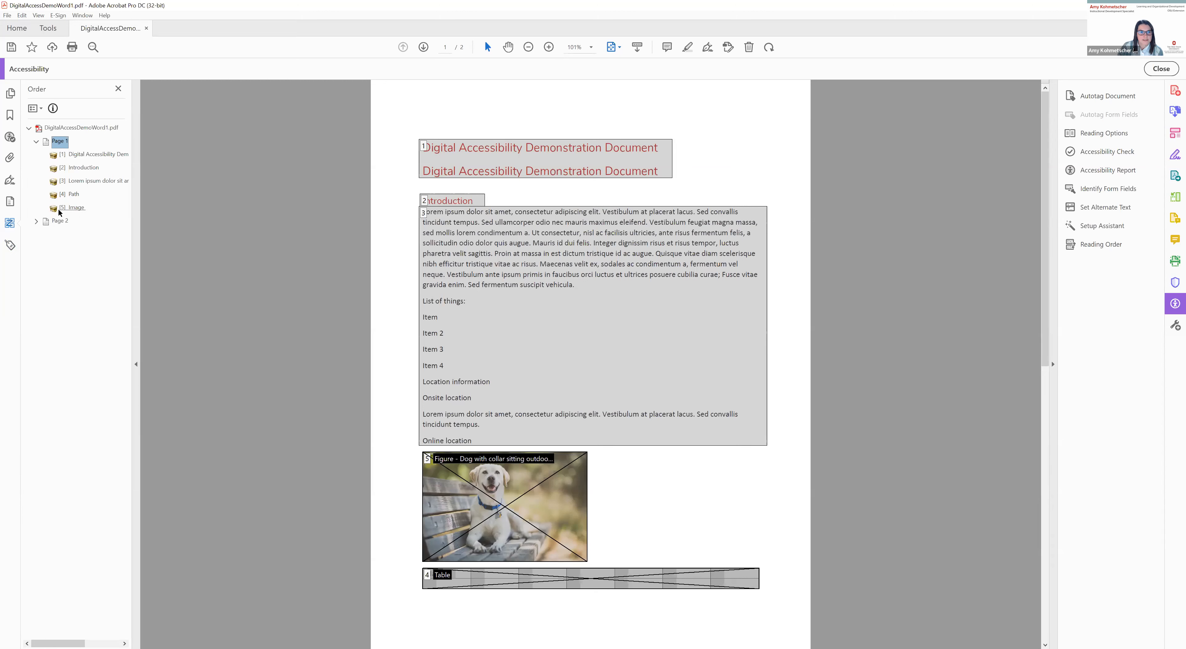
Step: Move the Image item ahead of Path in page 1's reading order and show the items of page 2
{"action": "left_click", "coordinate": [74, 211]}
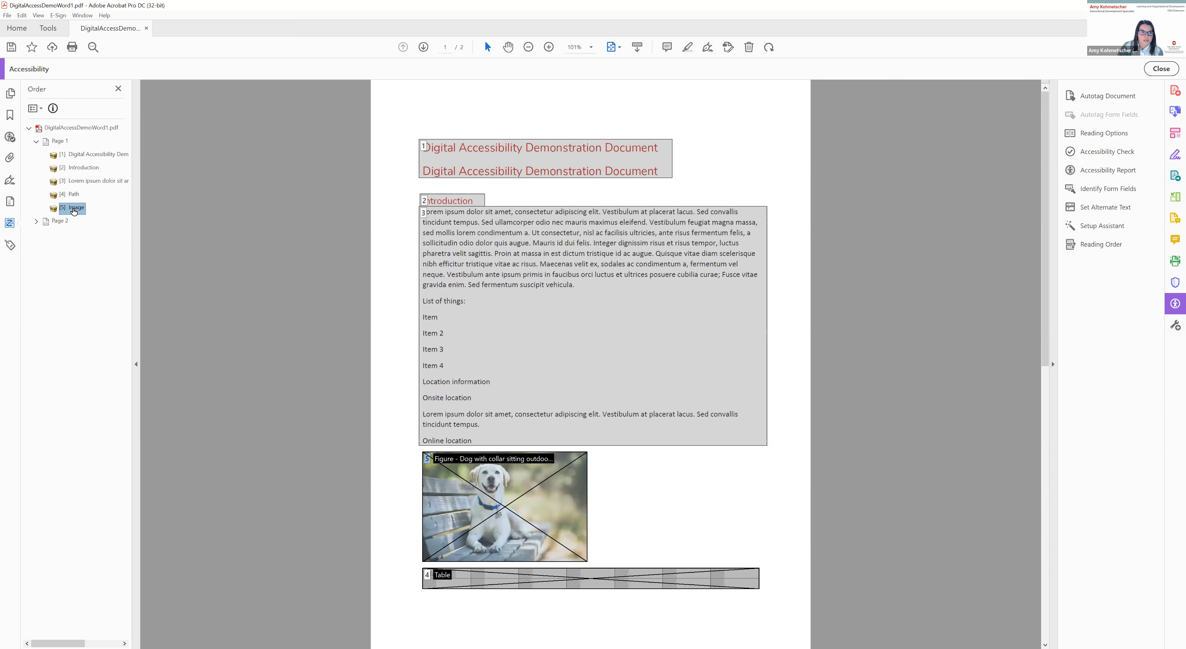
{"action": "left_click_drag", "start_coordinate": [75, 187], "coordinate": [75, 187]}
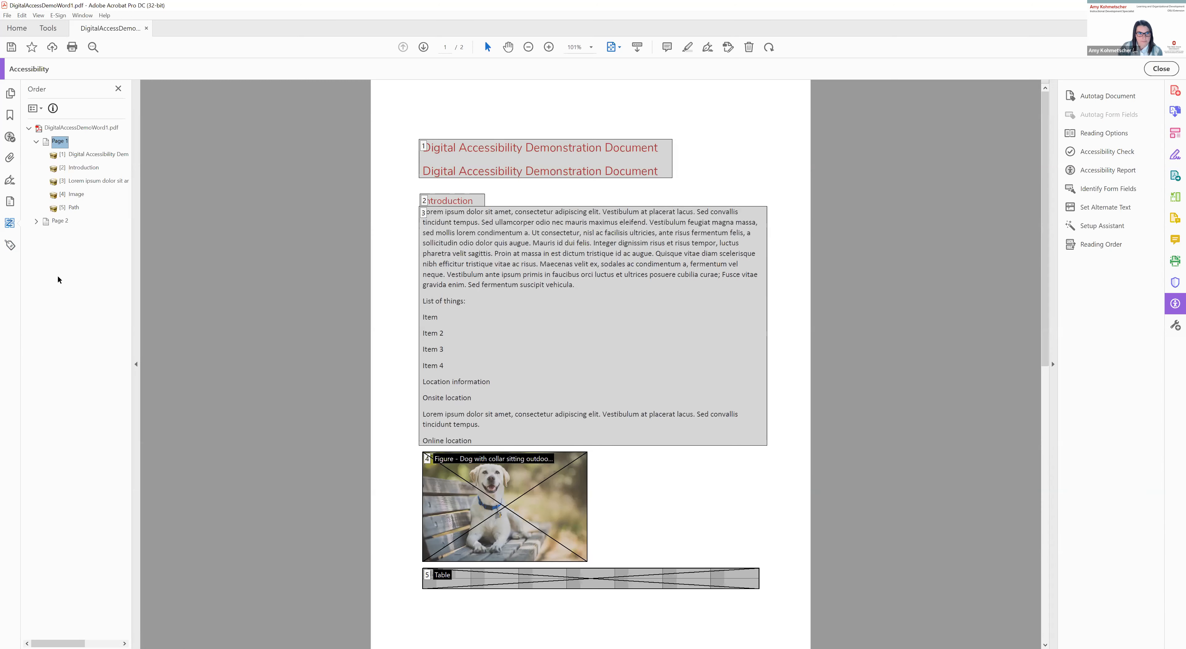
{"action": "left_click", "coordinate": [36, 221]}
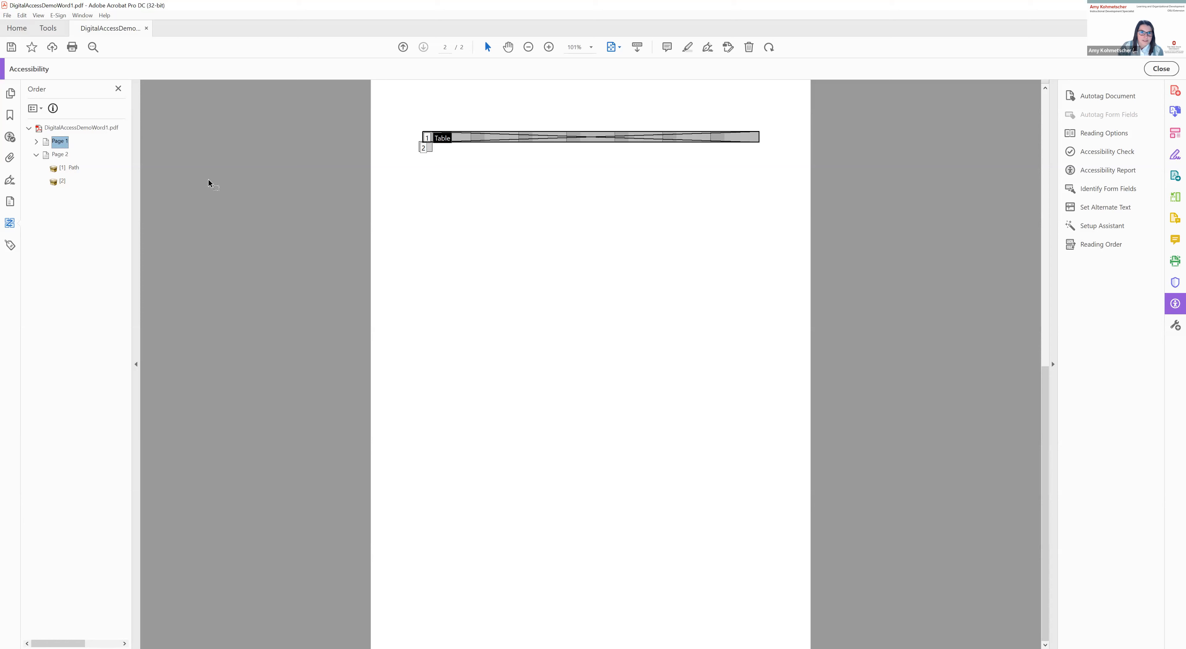
Step: Show the document's tags and delete the H1 tag of the second "Digital Accessibility Demonstration Document" heading
{"action": "left_click", "coordinate": [10, 245]}
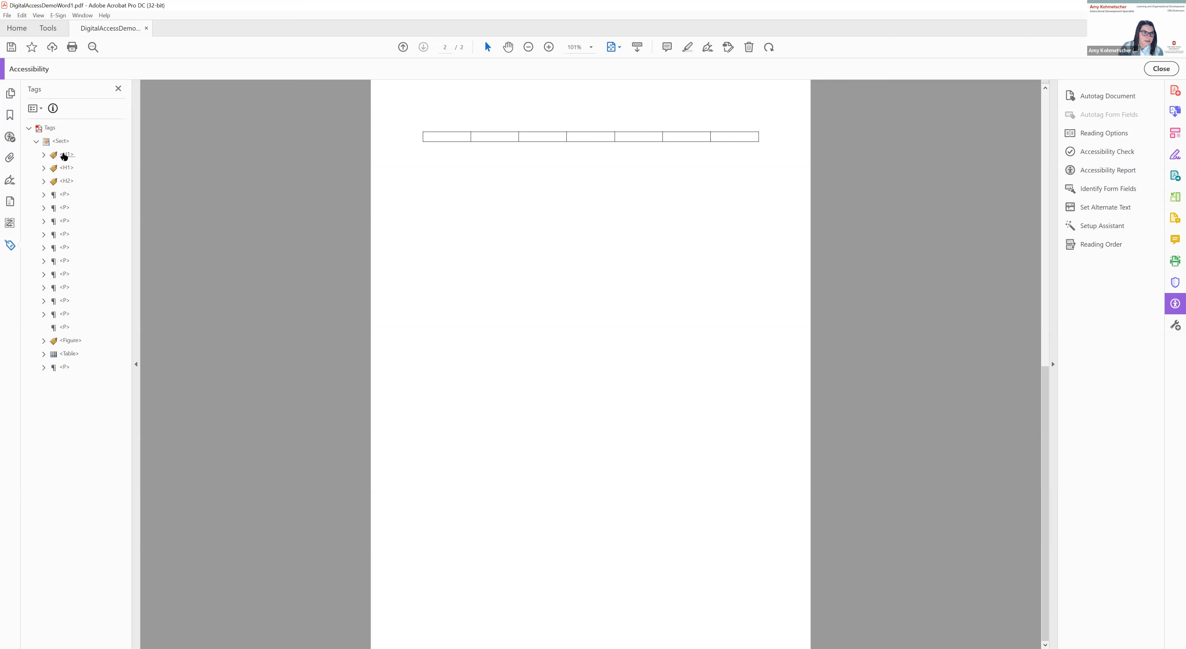
{"action": "left_click", "coordinate": [44, 168]}
{"action": "left_click", "coordinate": [44, 169]}
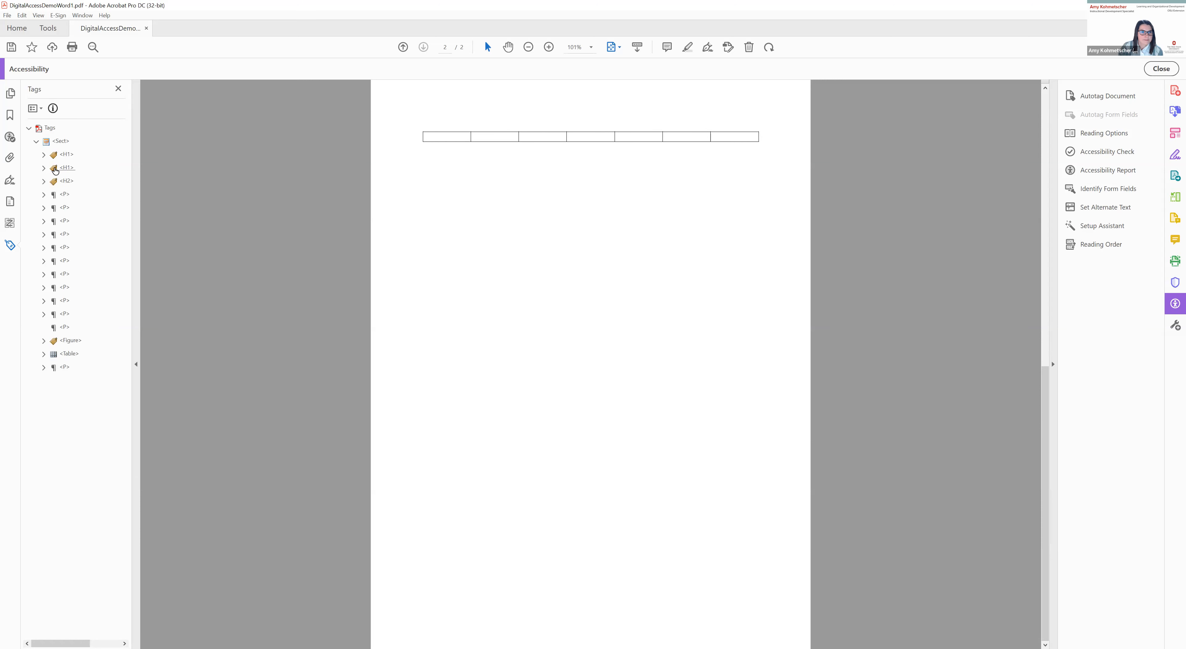
{"action": "scroll", "coordinate": [405, 318], "scroll_direction": "up", "scroll_amount": 3}
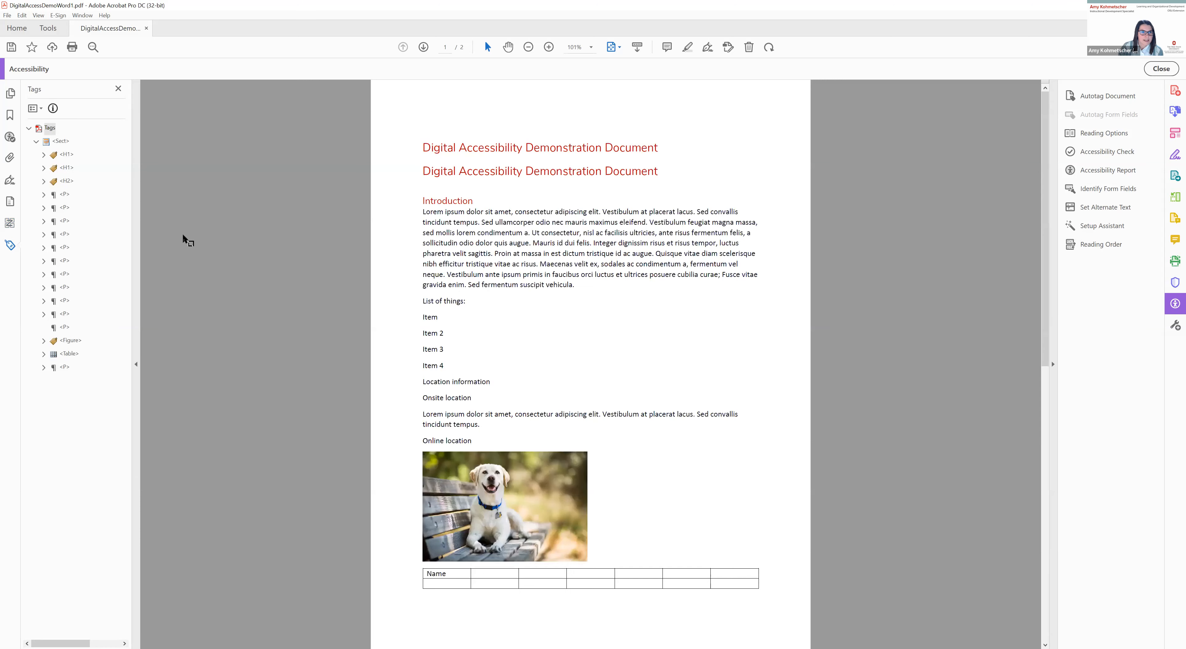
{"action": "left_click", "coordinate": [70, 168]}
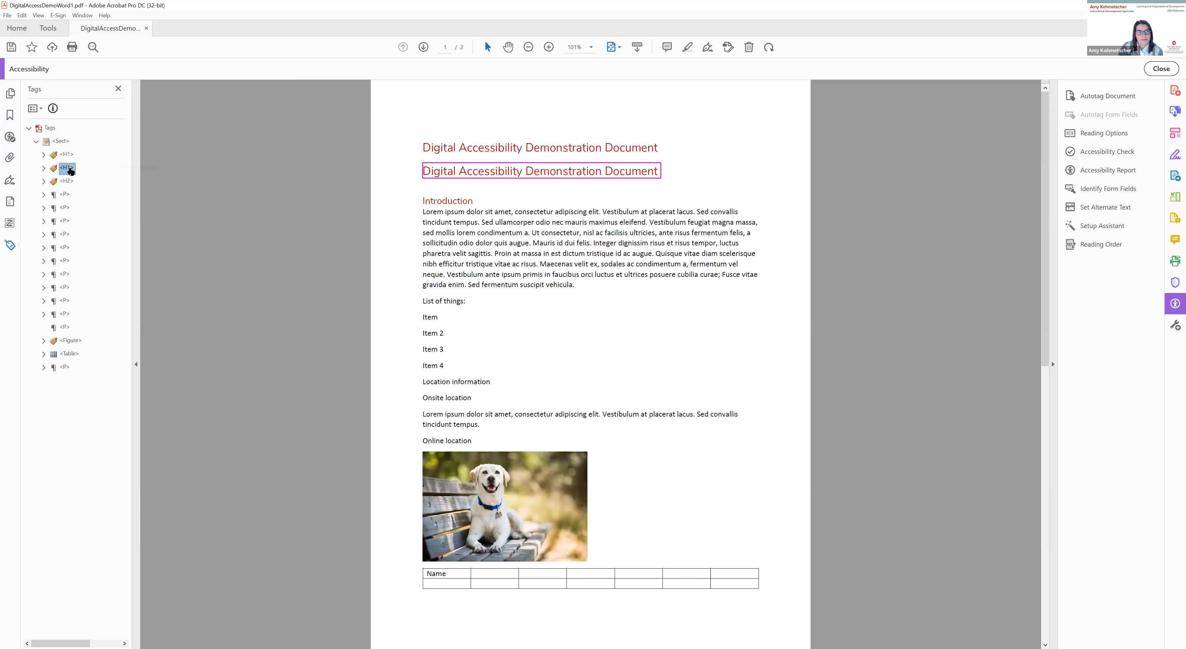
{"action": "right_click", "coordinate": [70, 169]}
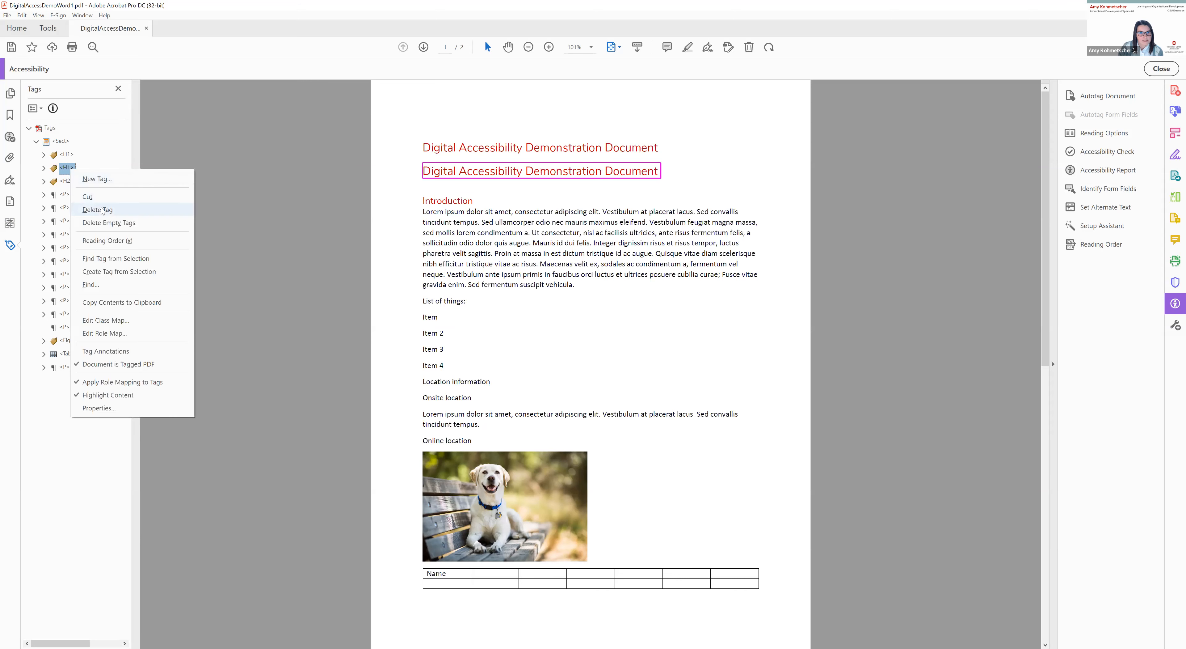
{"action": "left_click", "coordinate": [102, 210]}
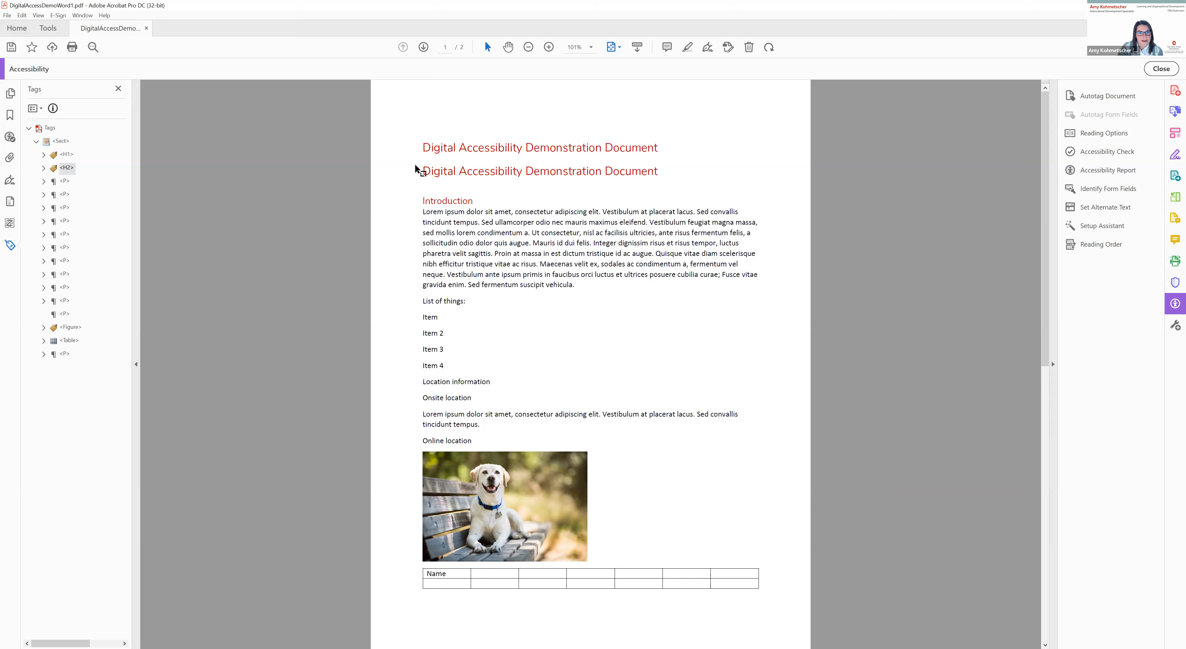
{"action": "left_click_drag", "start_coordinate": [416, 168], "coordinate": [463, 186]}
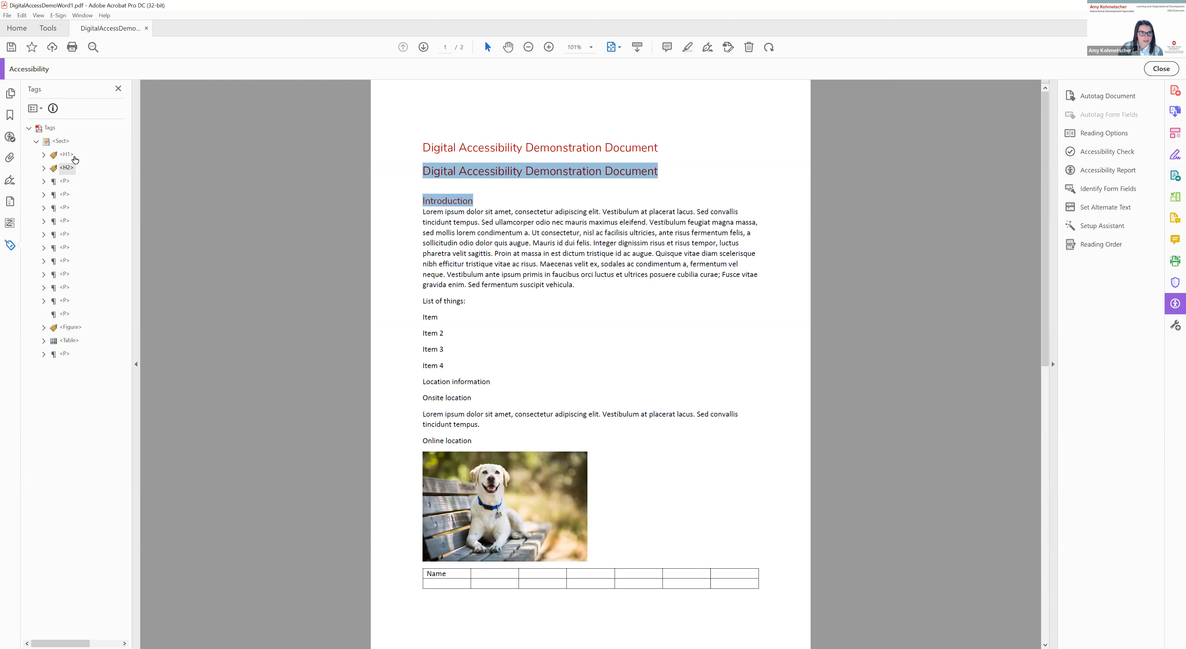
{"action": "left_click", "coordinate": [67, 168]}
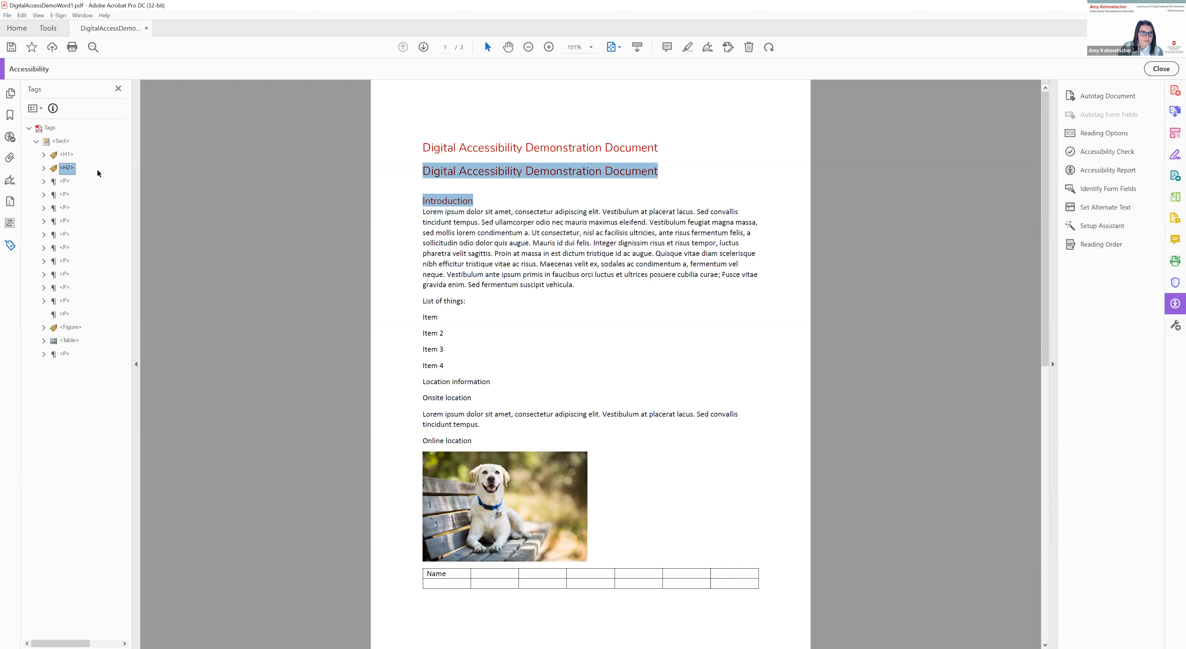
{"action": "left_click", "coordinate": [435, 177]}
Step: Inspect the last P tag, below the table on page 2, and delete it
{"action": "left_click", "coordinate": [65, 354]}
{"action": "left_click", "coordinate": [46, 355]}
{"action": "left_click_drag", "start_coordinate": [62, 369], "coordinate": [424, 152]}
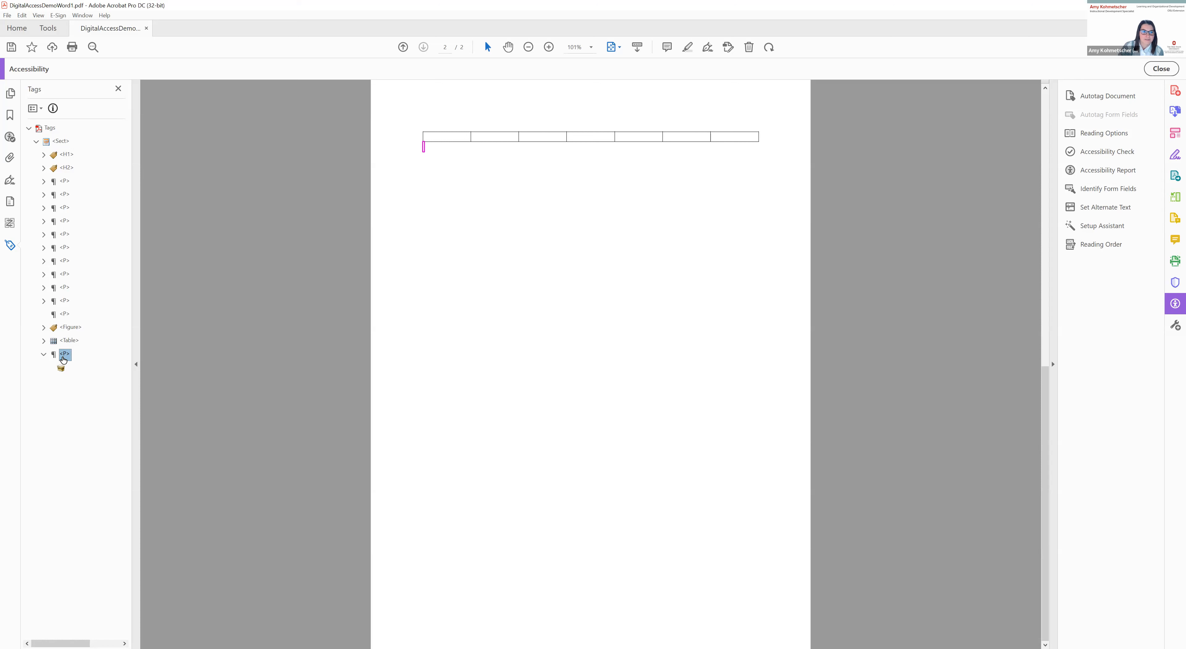
{"action": "left_click", "coordinate": [43, 353]}
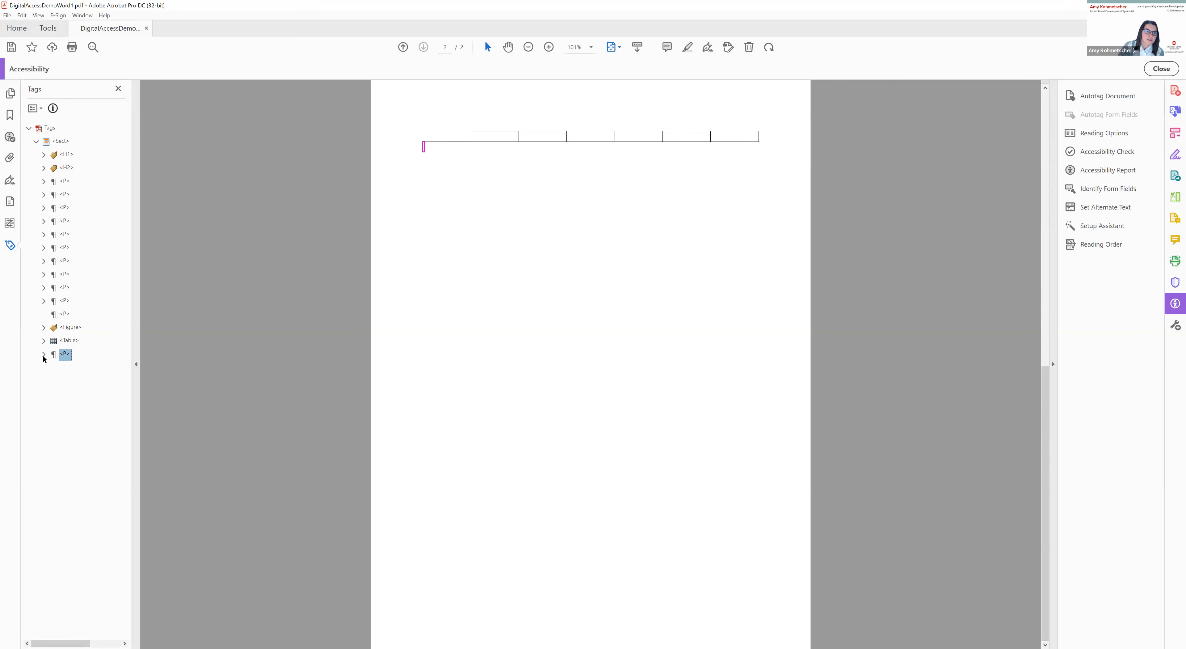
{"action": "right_click", "coordinate": [64, 357]}
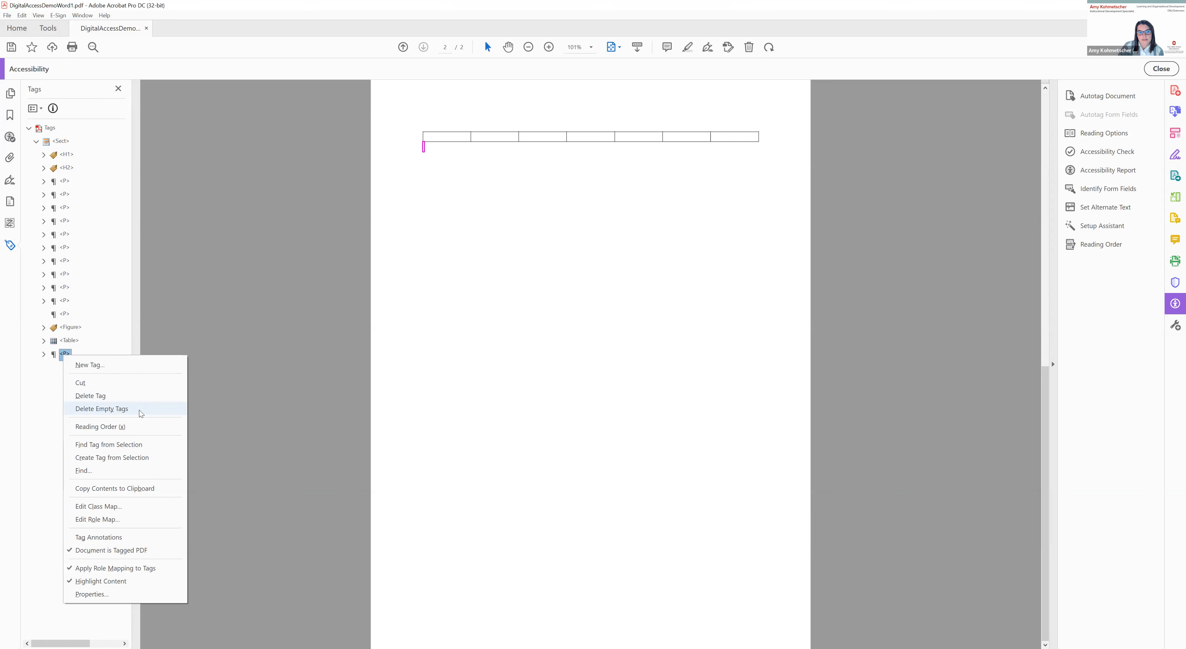
{"action": "left_click", "coordinate": [101, 409]}
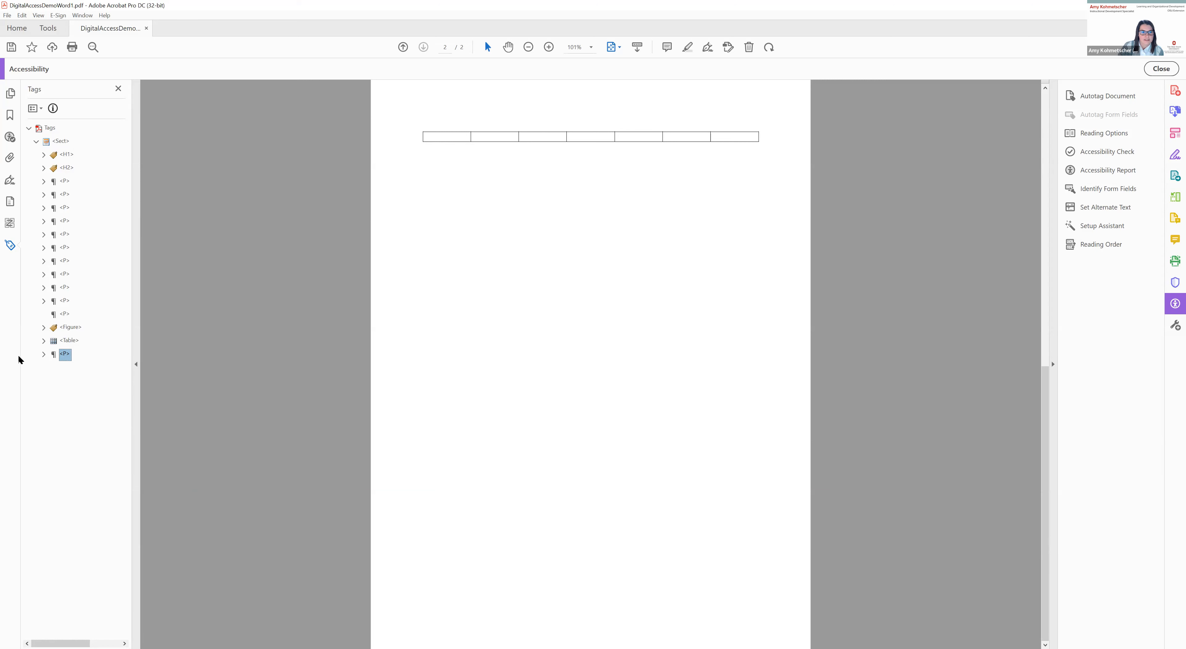
{"action": "right_click", "coordinate": [61, 358]}
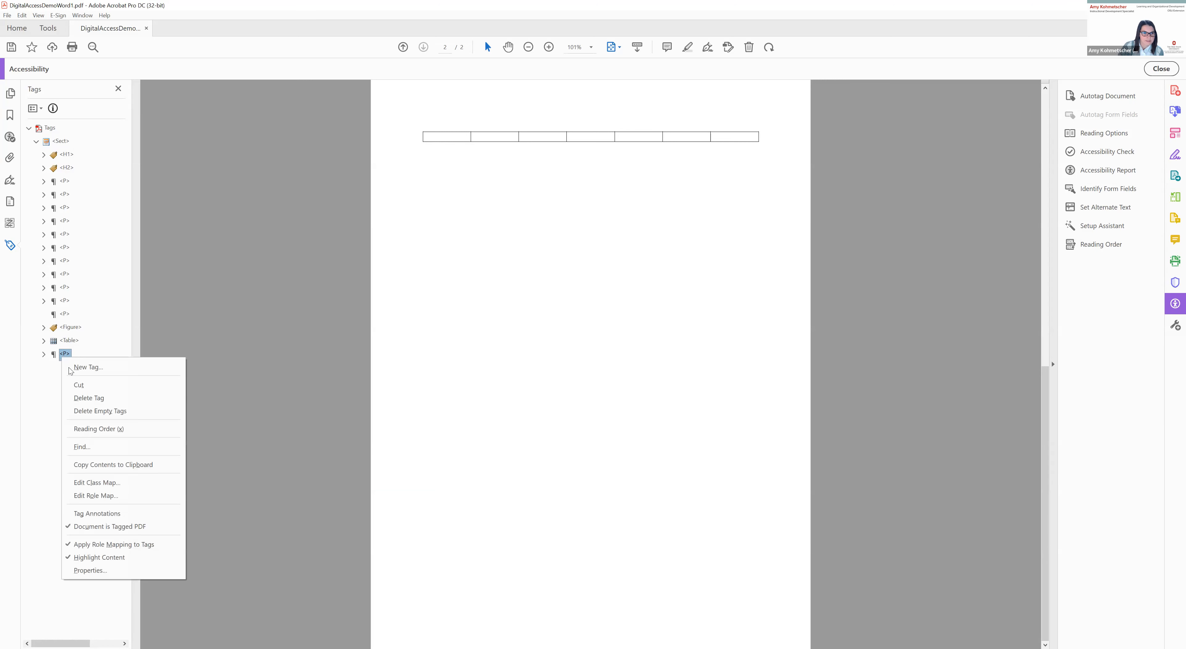
{"action": "left_click", "coordinate": [104, 402]}
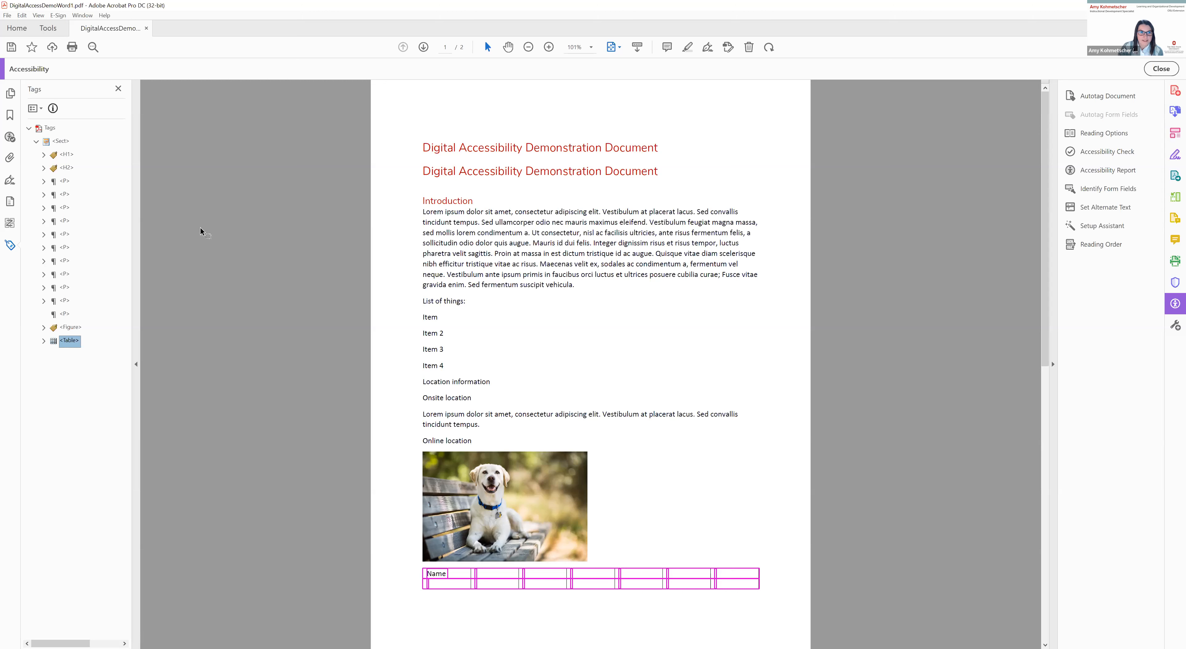
Step: Find the P tag of "List of things:" and change it to H3
{"action": "left_click", "coordinate": [67, 183]}
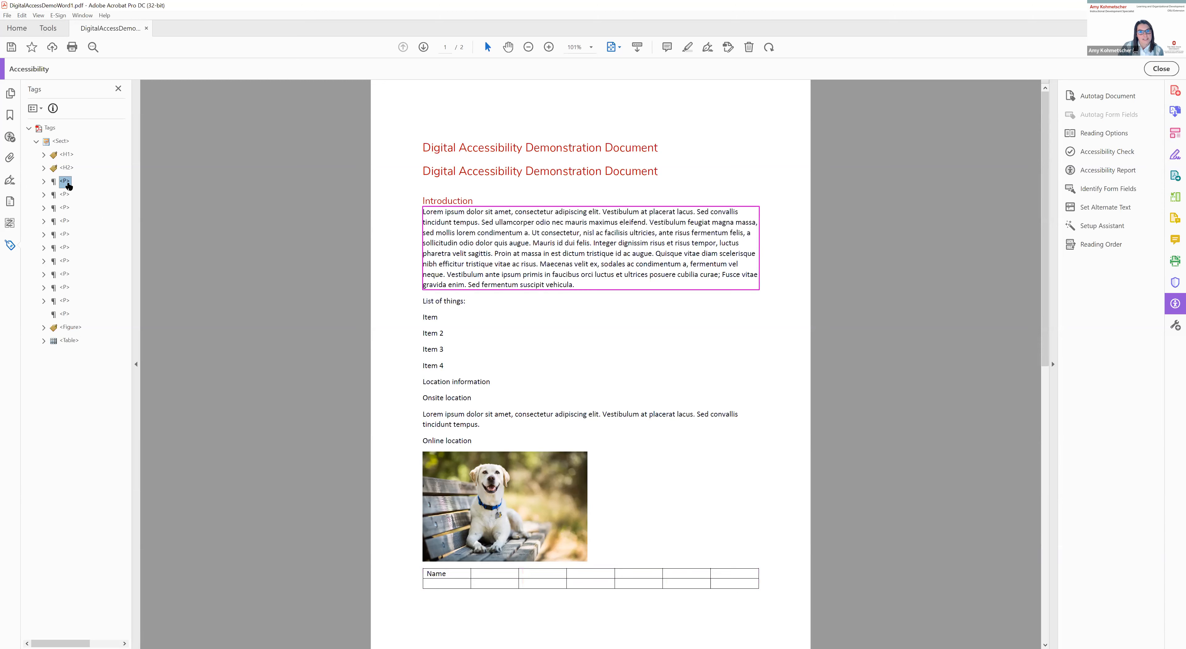
{"action": "left_click", "coordinate": [65, 209]}
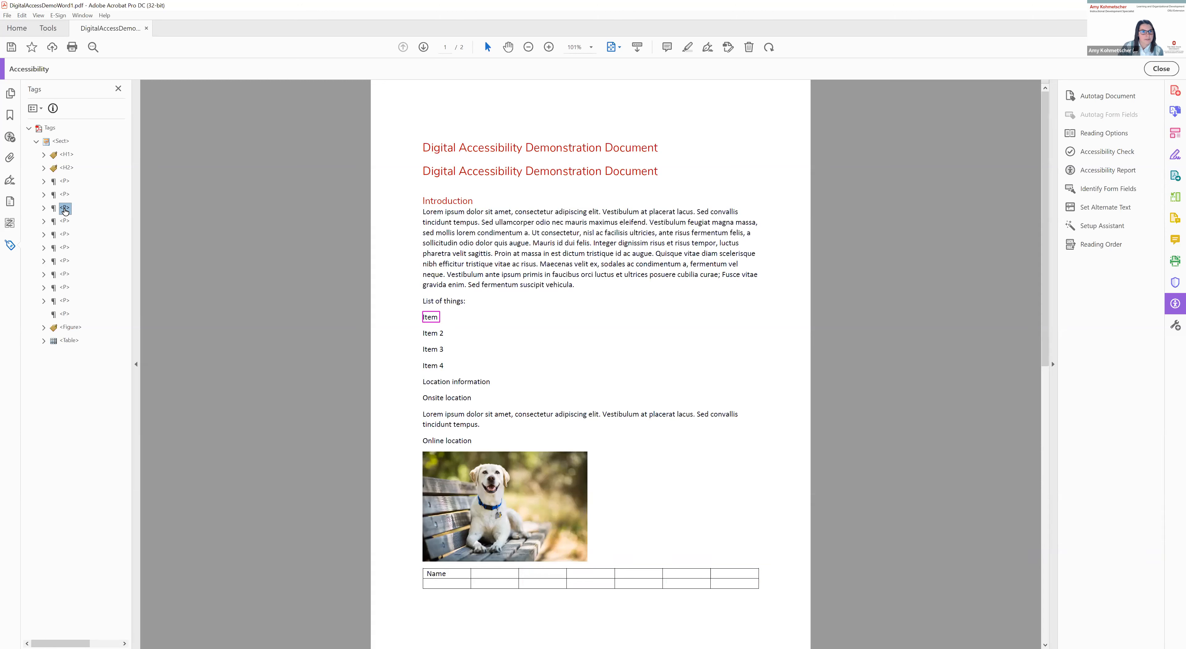
{"action": "left_click", "coordinate": [65, 195]}
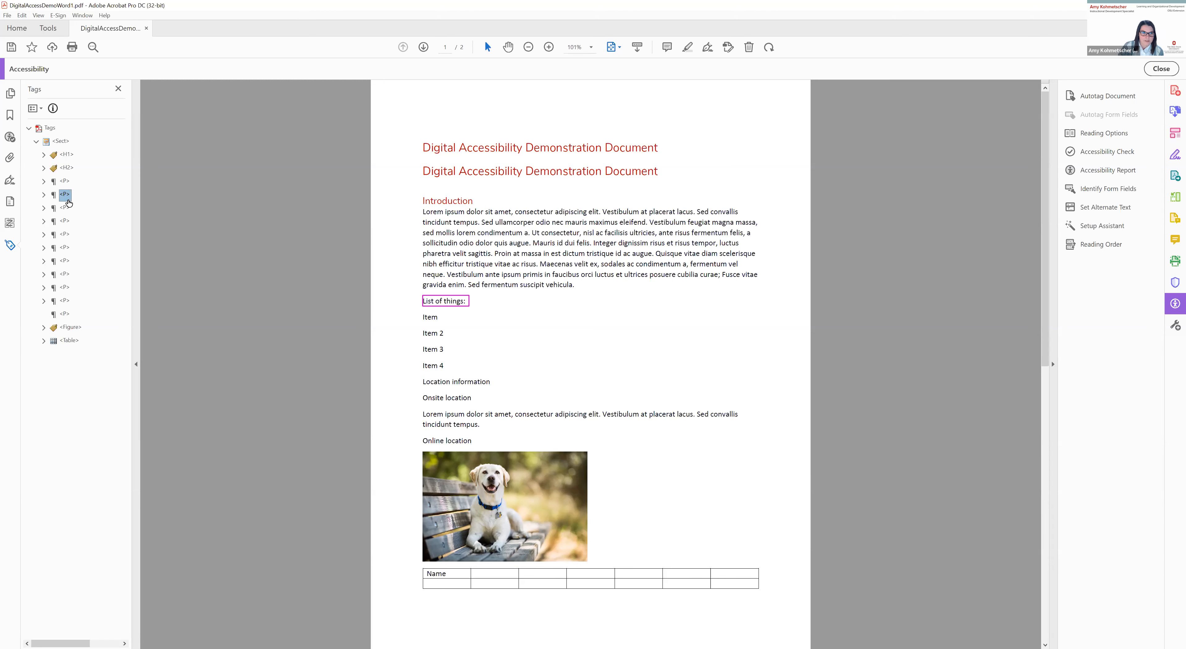
{"action": "right_click", "coordinate": [68, 203]}
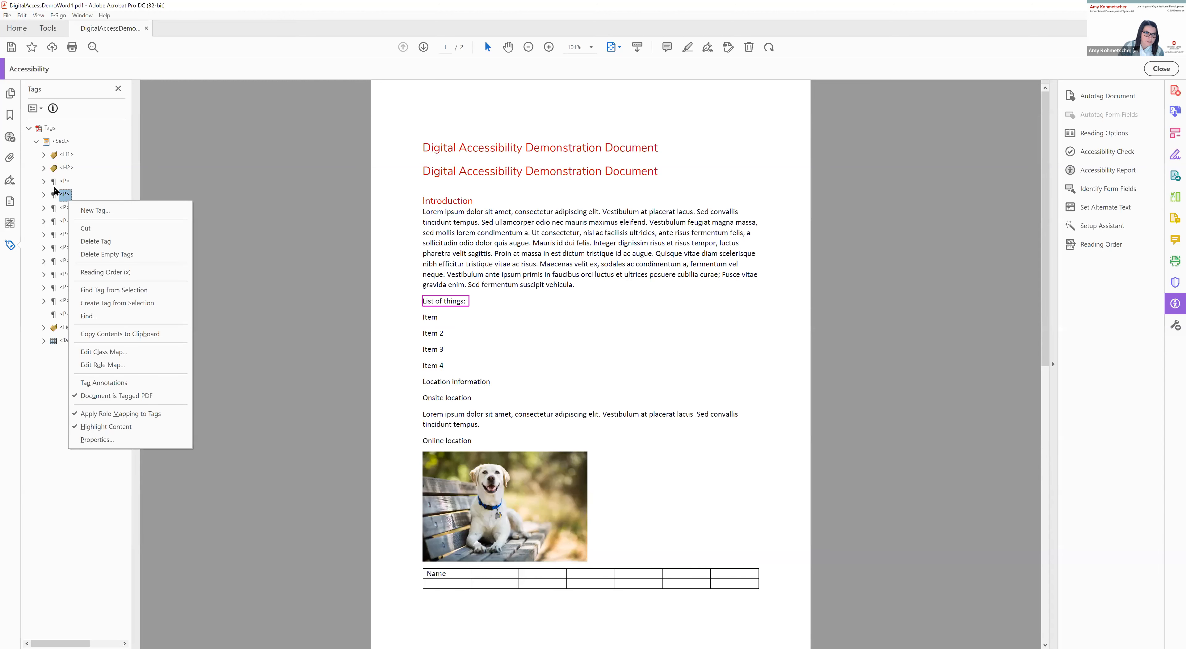
{"action": "left_click", "coordinate": [65, 194]}
{"action": "left_click", "coordinate": [69, 193]}
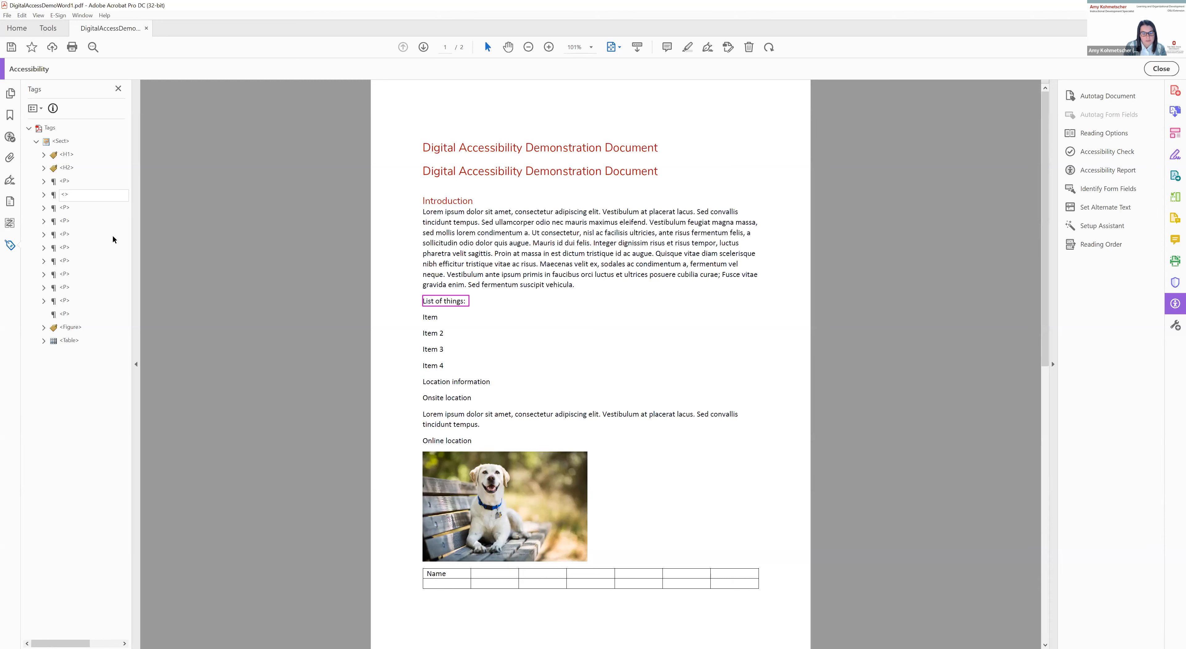
{"action": "type", "text": "H3"}
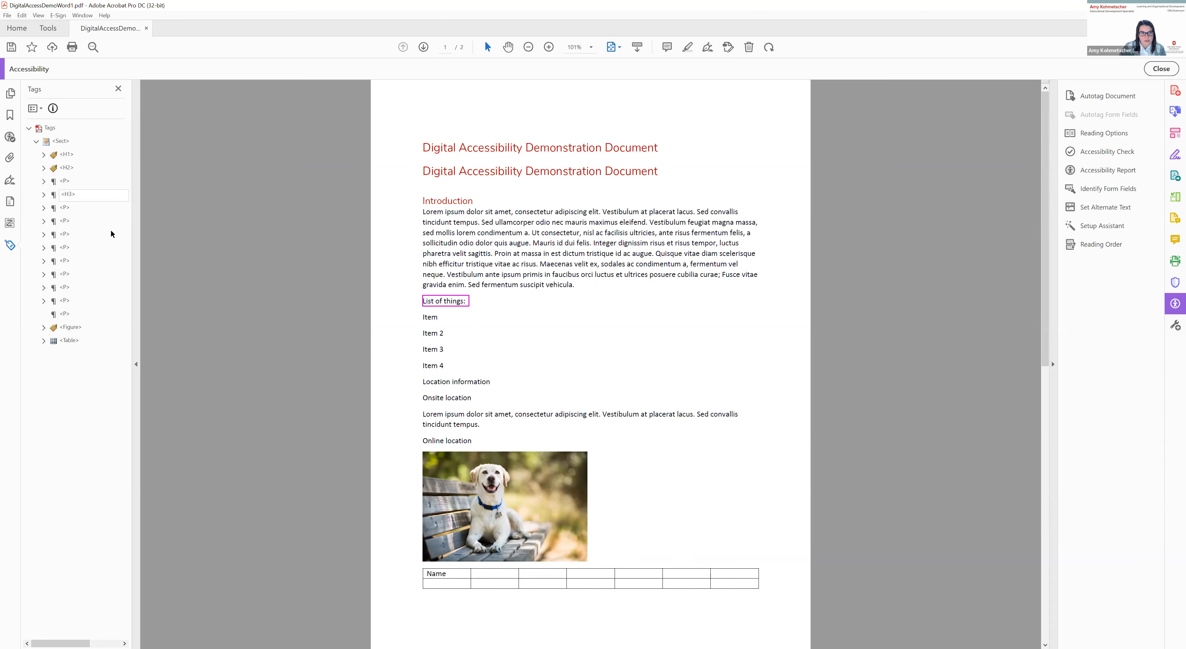
{"action": "key", "text": "Return"}
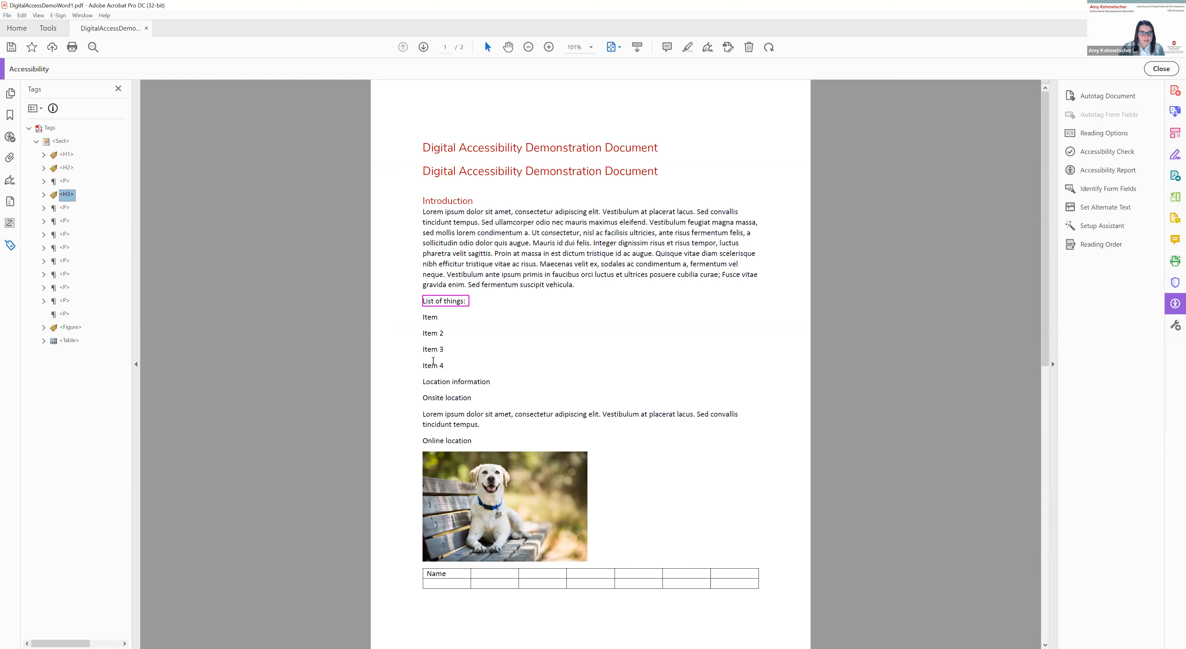
{"action": "scroll", "coordinate": [432, 361], "scroll_direction": "down", "scroll_amount": 3}
{"action": "scroll", "coordinate": [404, 346], "scroll_direction": "up", "scroll_amount": 3}
{"action": "right_click", "coordinate": [537, 303]}
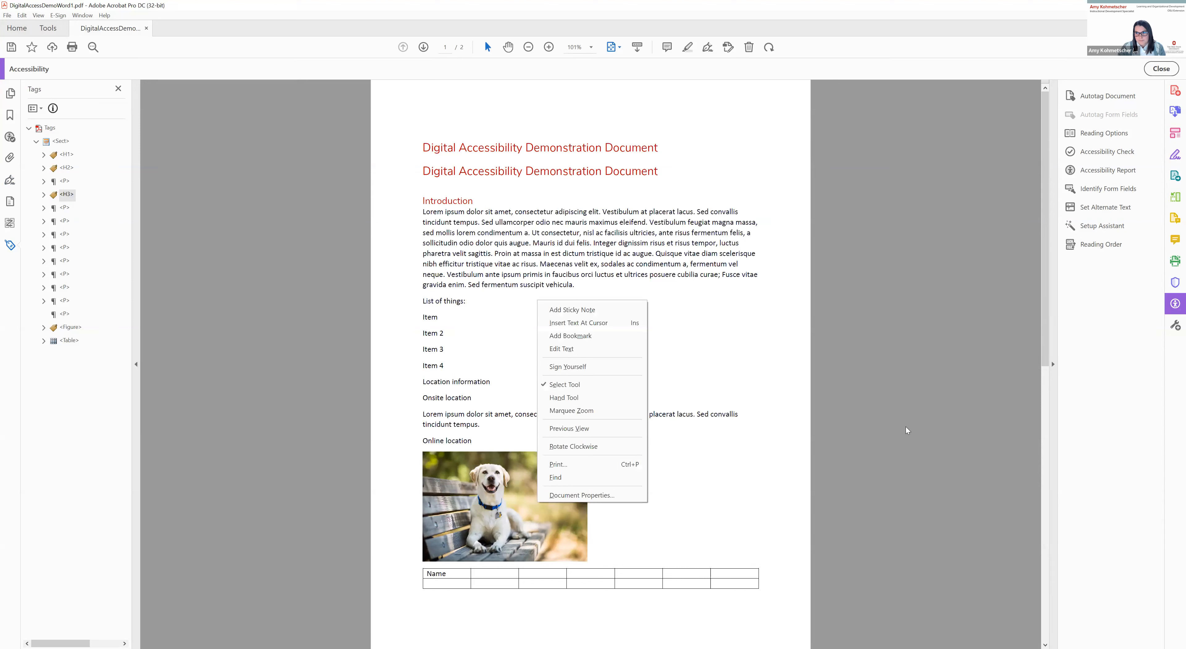
{"action": "left_click", "coordinate": [908, 428]}
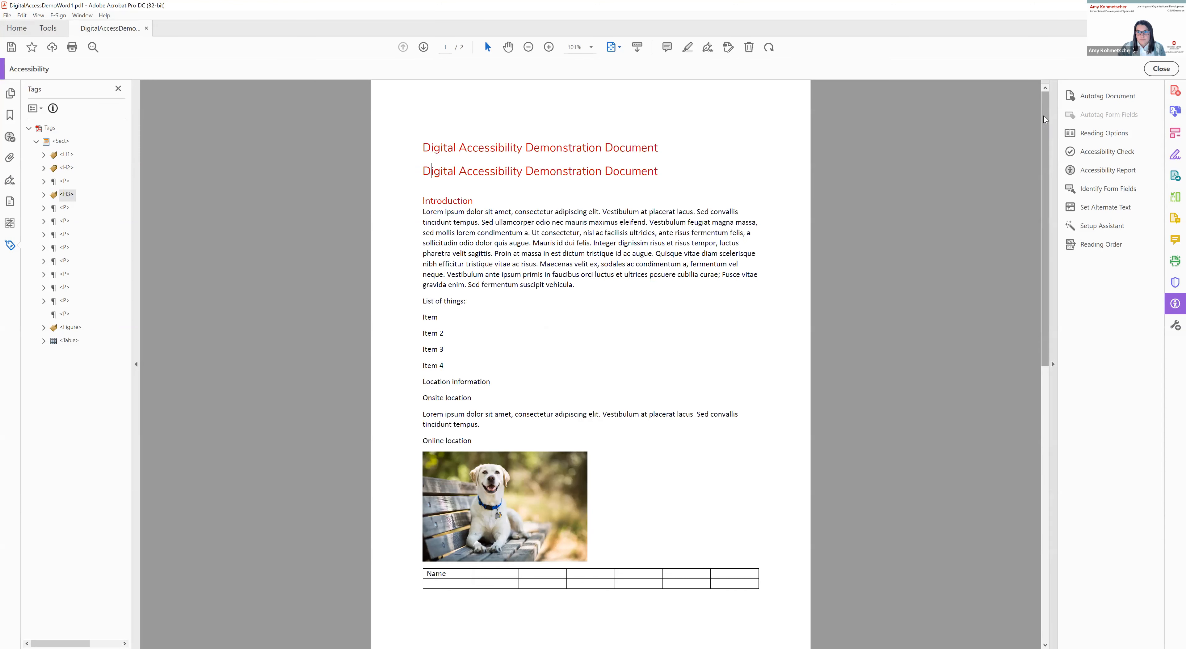
Step: Show the reading order again and examine page 1's numbered regions and the options available on its content
{"action": "left_click", "coordinate": [5, 222]}
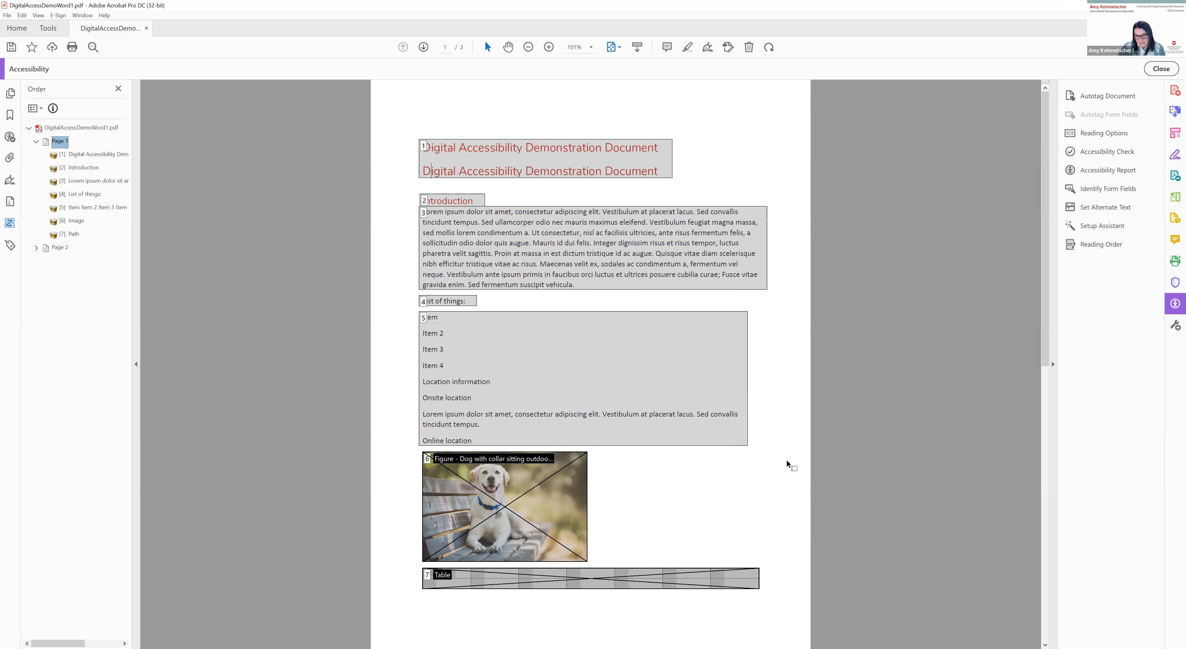
{"action": "right_click", "coordinate": [532, 243]}
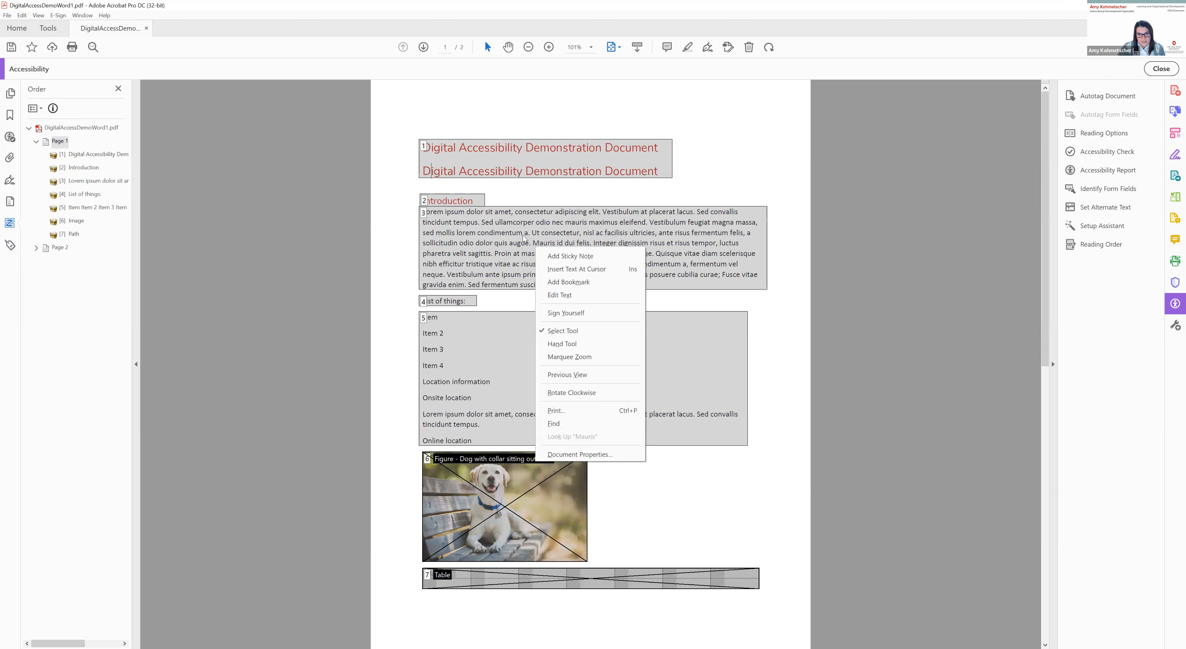
{"action": "left_click", "coordinate": [407, 233]}
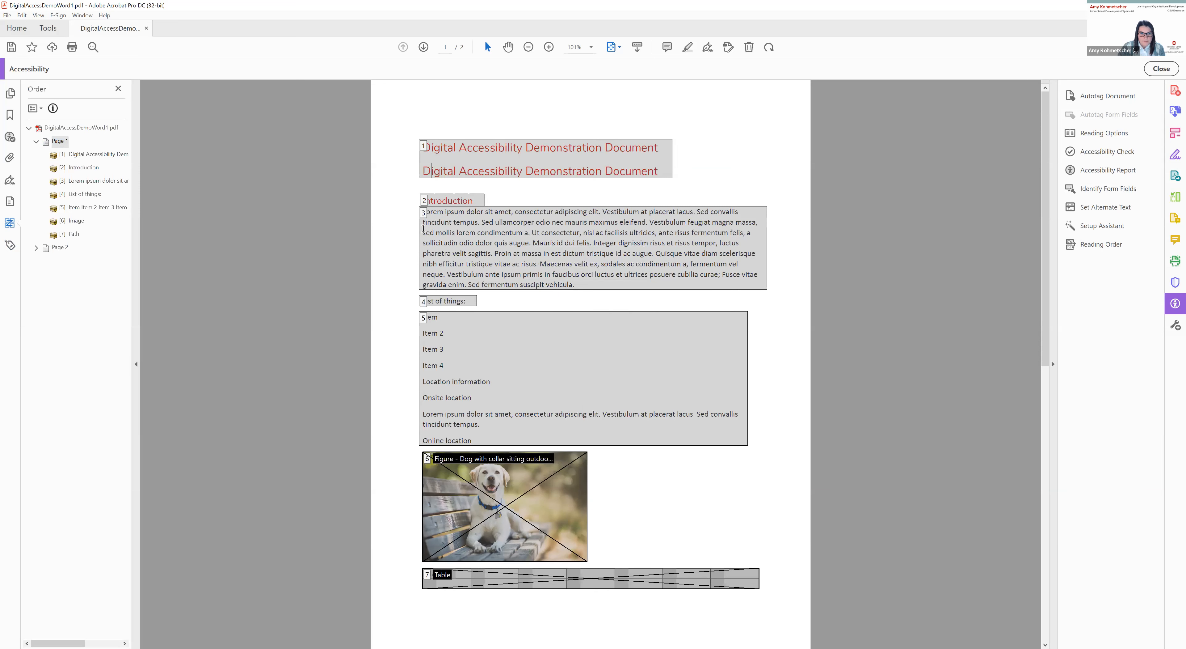
{"action": "right_click", "coordinate": [497, 169]}
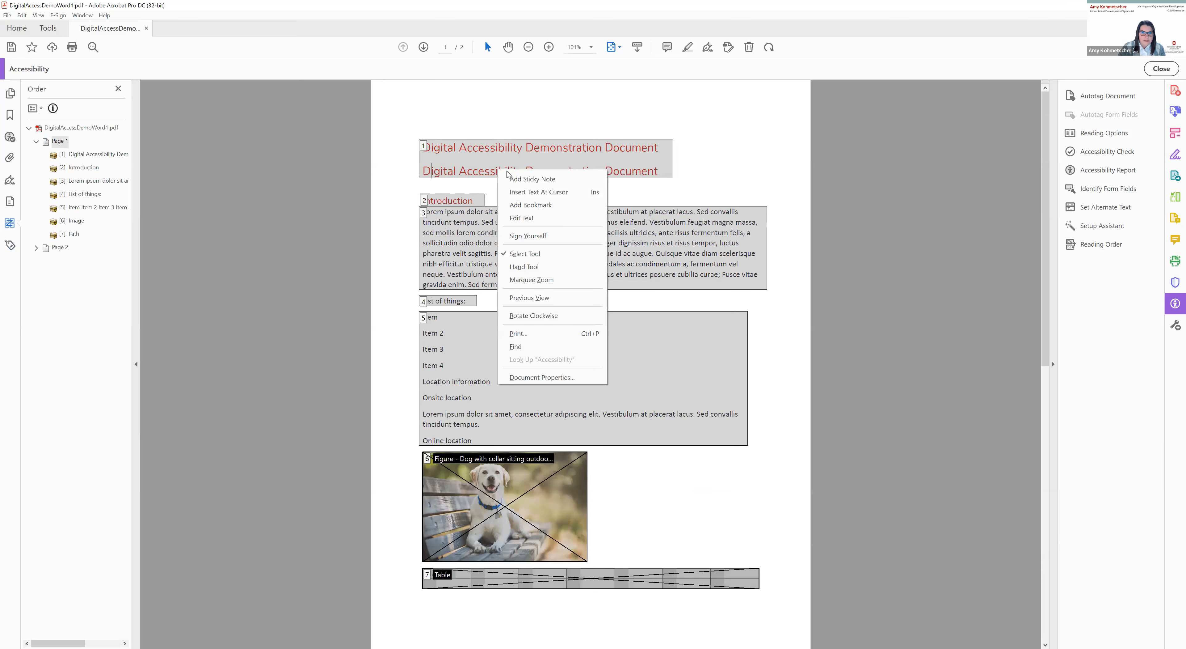
{"action": "left_click", "coordinate": [772, 371]}
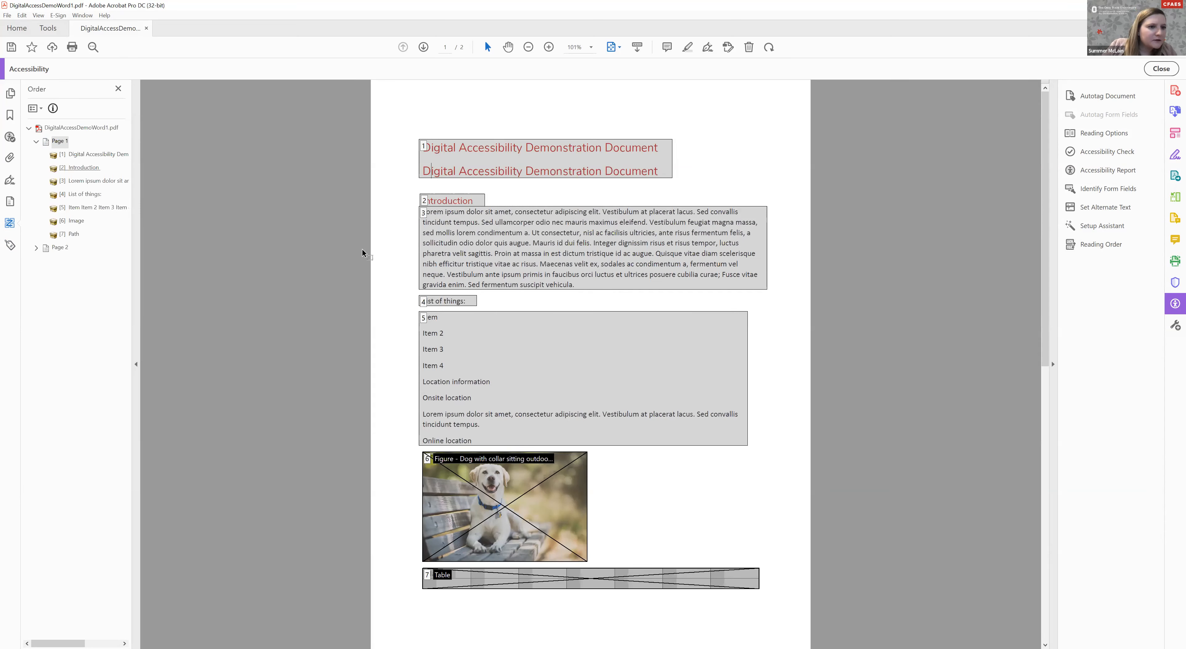
{"action": "right_click", "coordinate": [407, 130]}
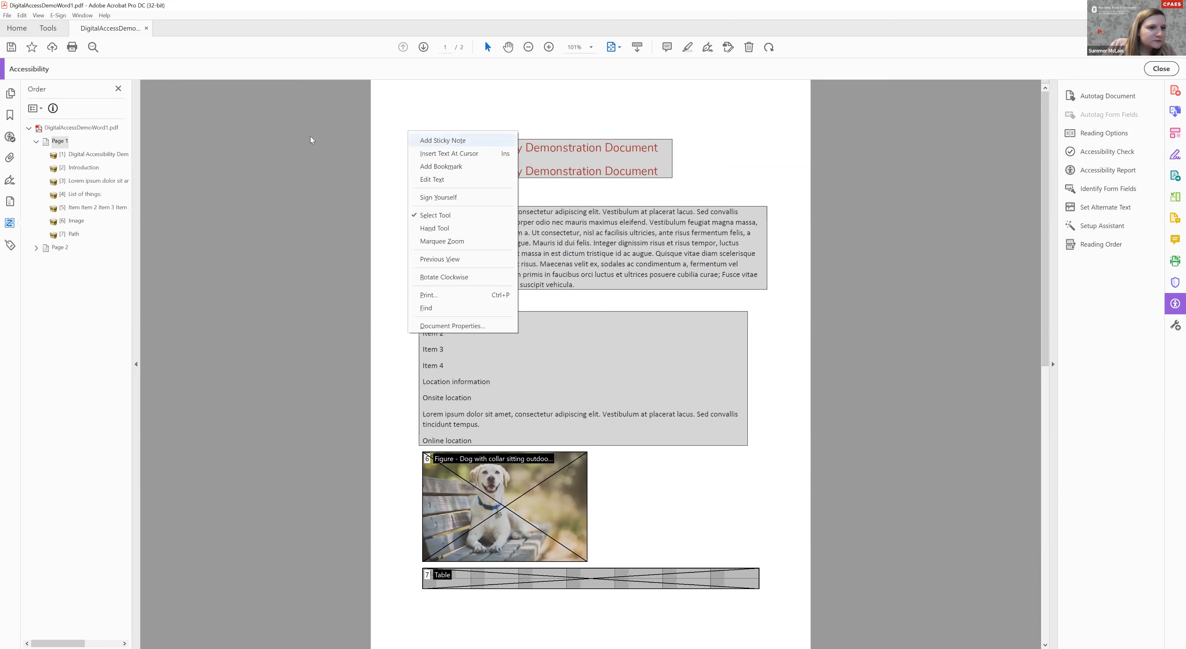
{"action": "key", "text": "Escape"}
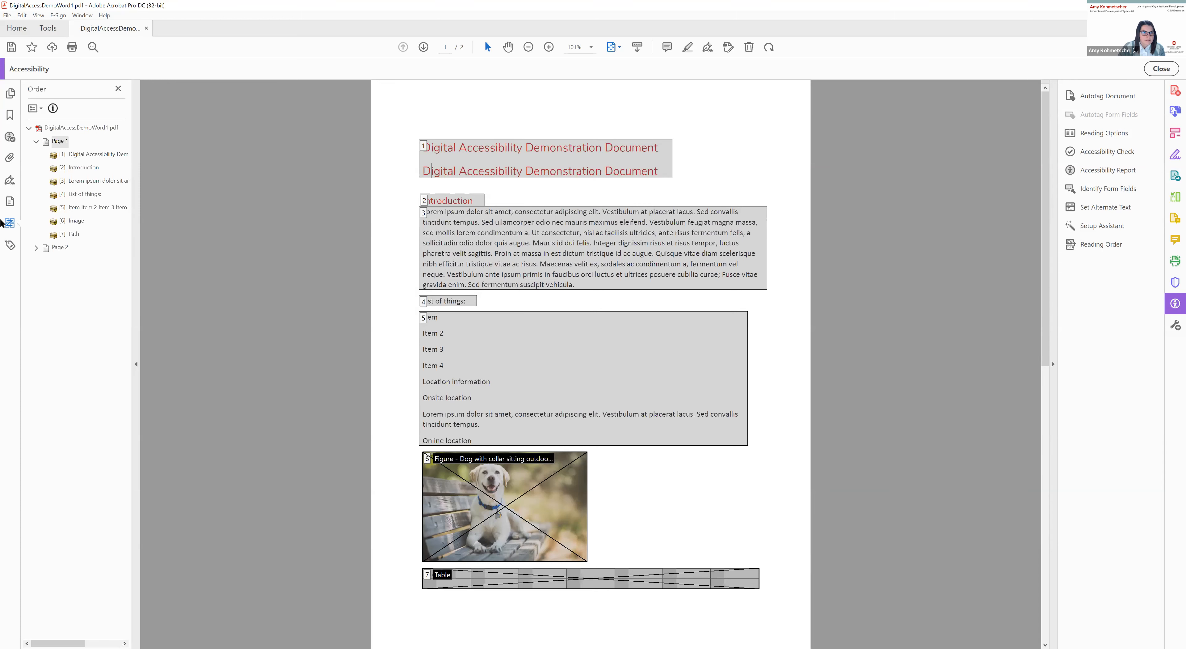
{"action": "left_click", "coordinate": [11, 223]}
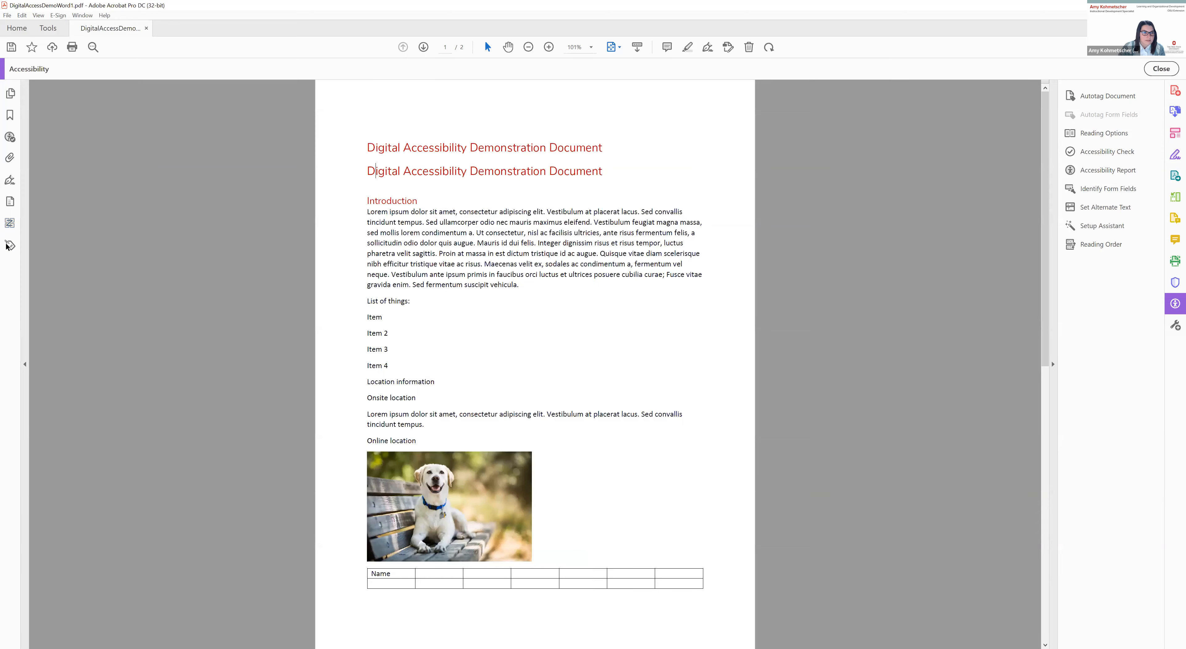
{"action": "left_click", "coordinate": [11, 223]}
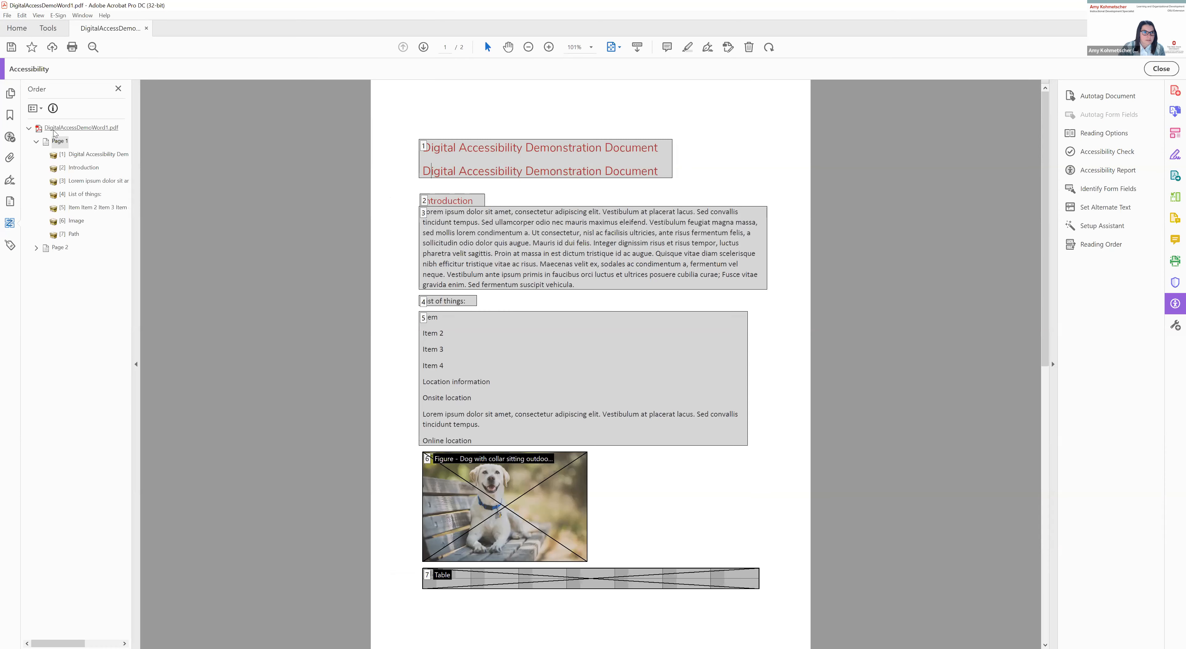
{"action": "right_click", "coordinate": [53, 132]}
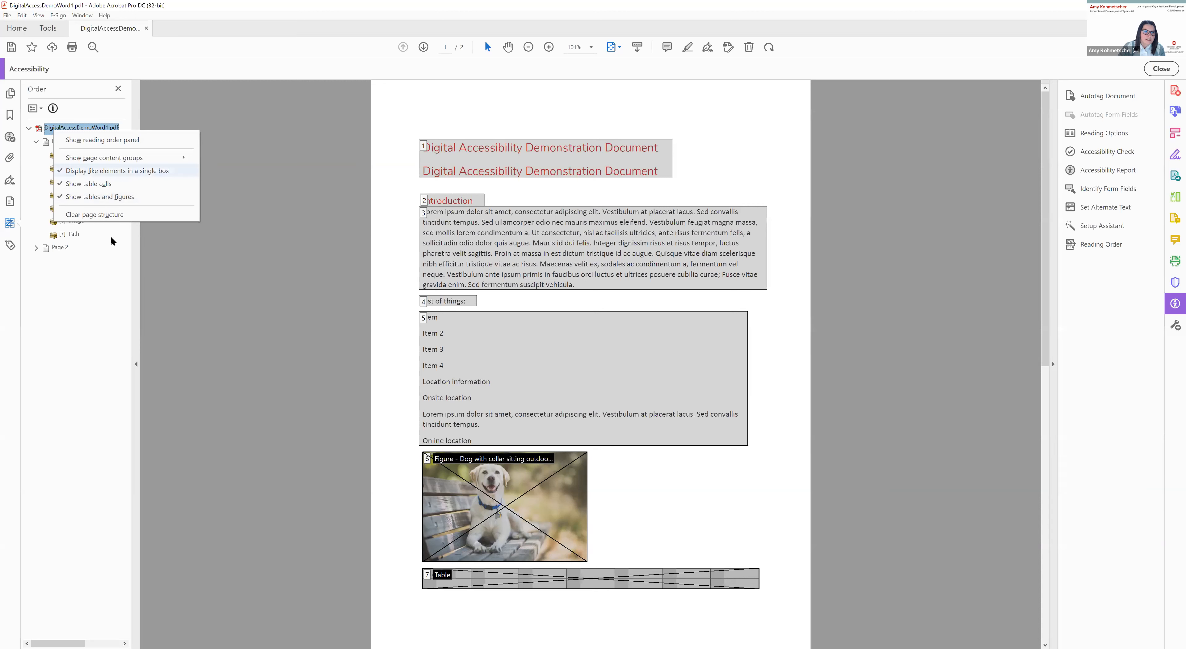
{"action": "left_click", "coordinate": [122, 217]}
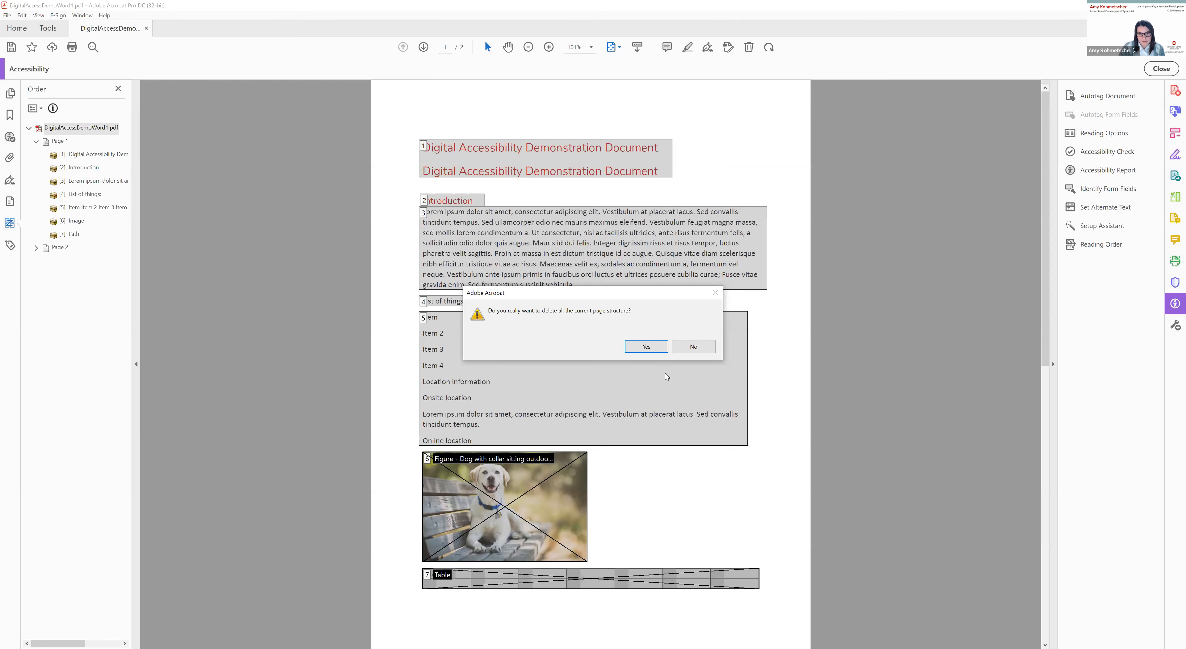
{"action": "left_click", "coordinate": [663, 351]}
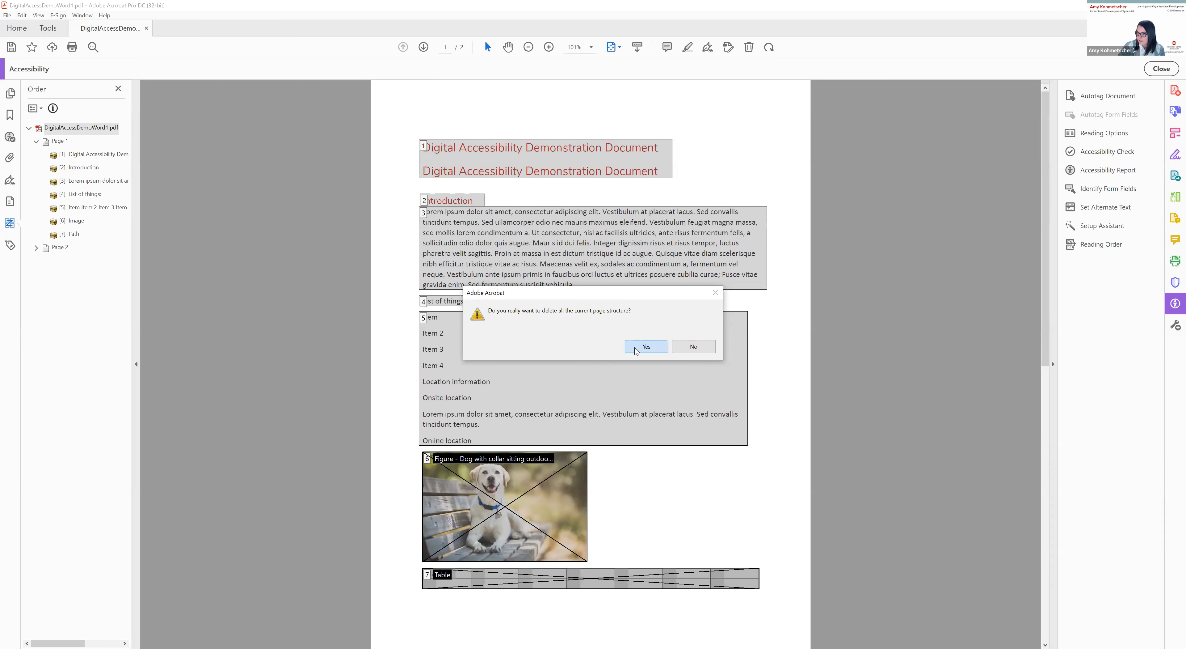
{"action": "left_click", "coordinate": [719, 294]}
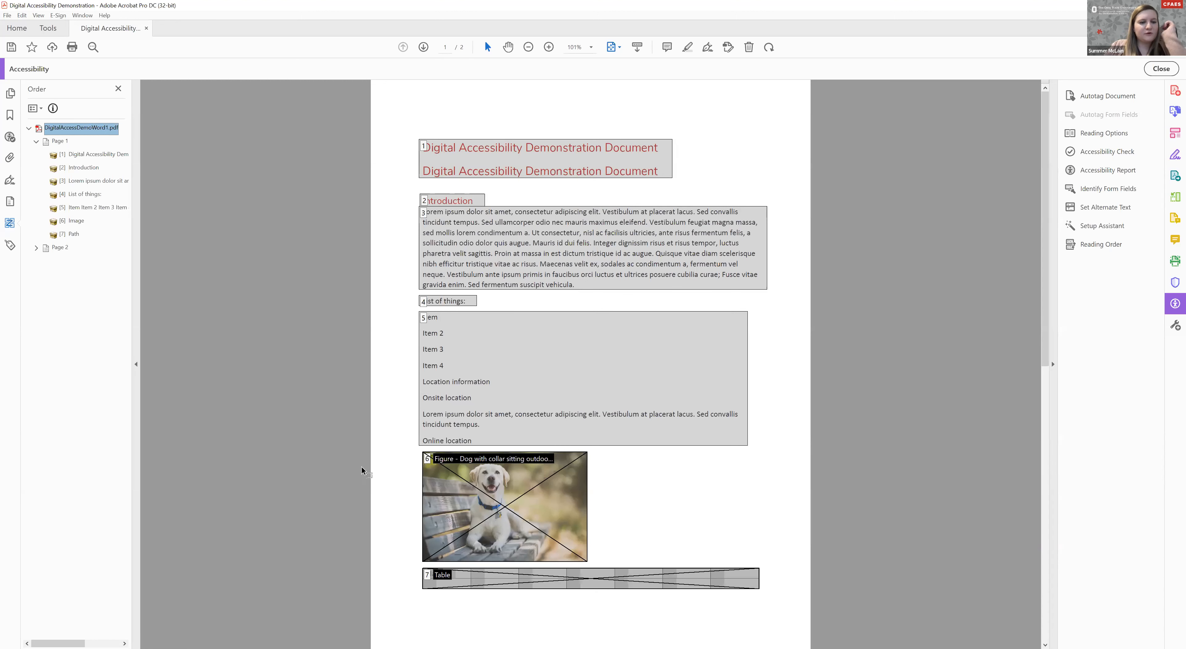
Step: Clear page 1's entire page structure and confirm the deletion
{"action": "right_click", "coordinate": [83, 129]}
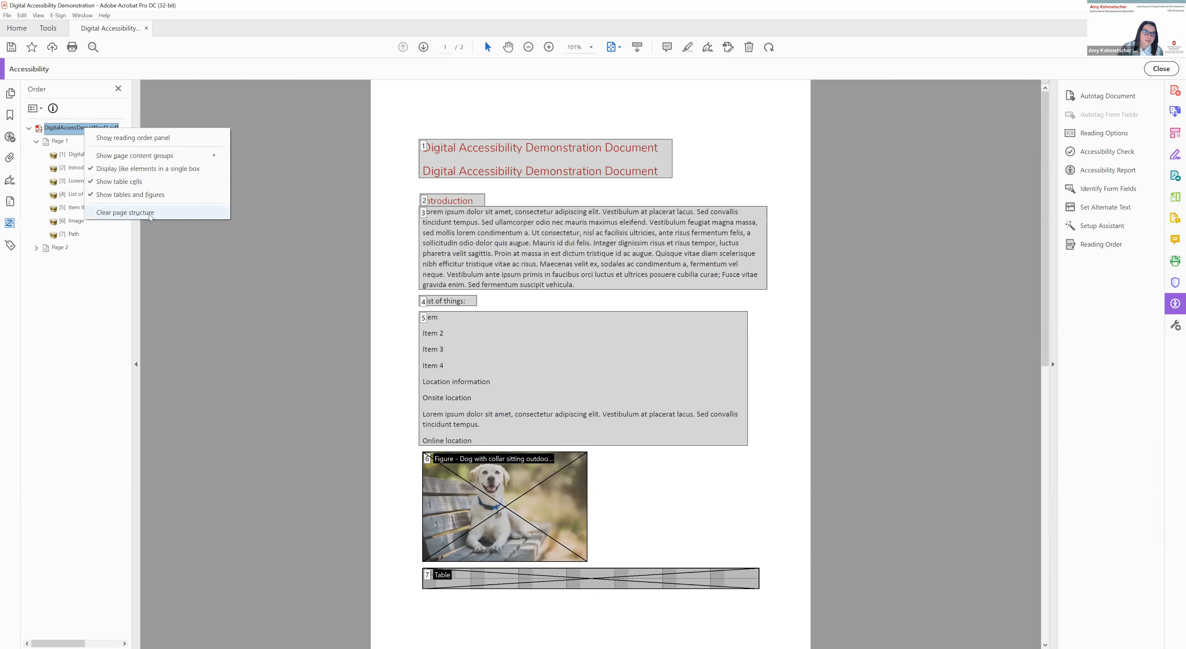
{"action": "left_click", "coordinate": [149, 214]}
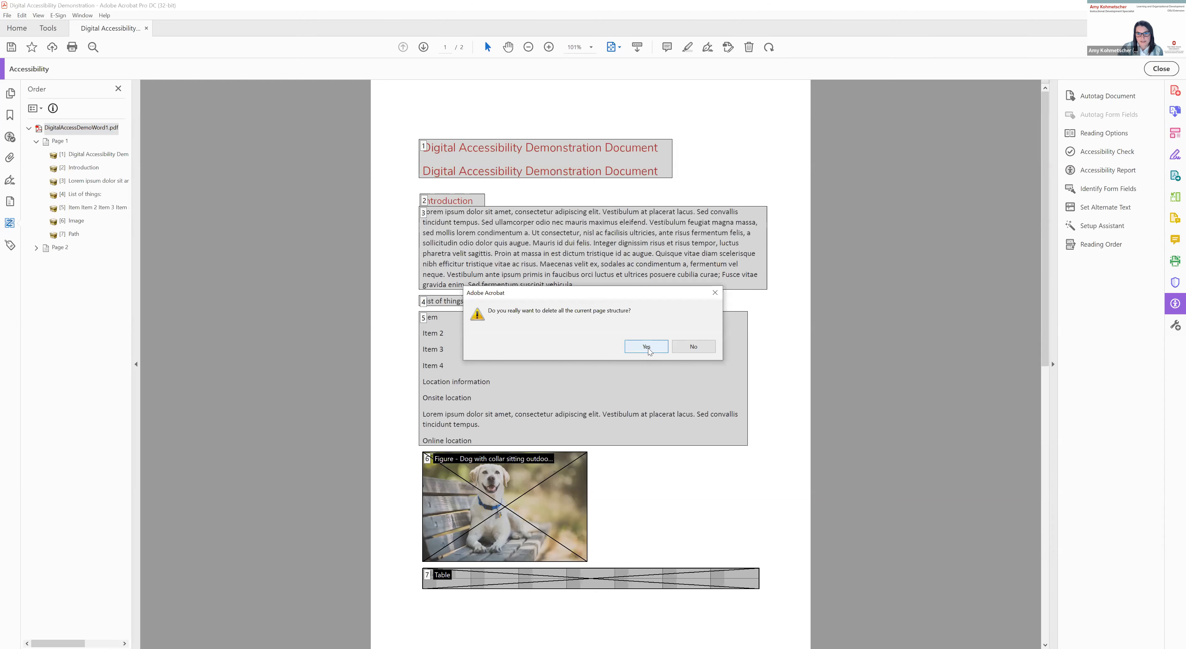
{"action": "key", "text": "Return"}
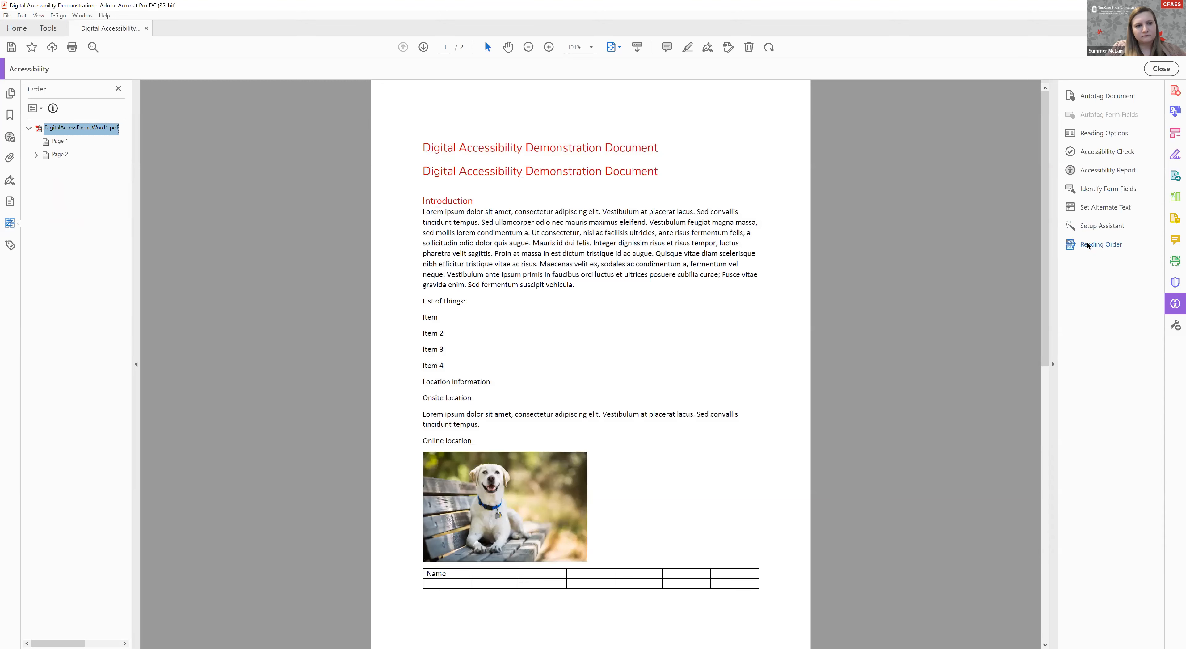
Step: Use the Reading Order tool to tag the first "Digital Accessibility Demonstration Document" line on page 1 as Heading 1
{"action": "left_click", "coordinate": [1087, 245]}
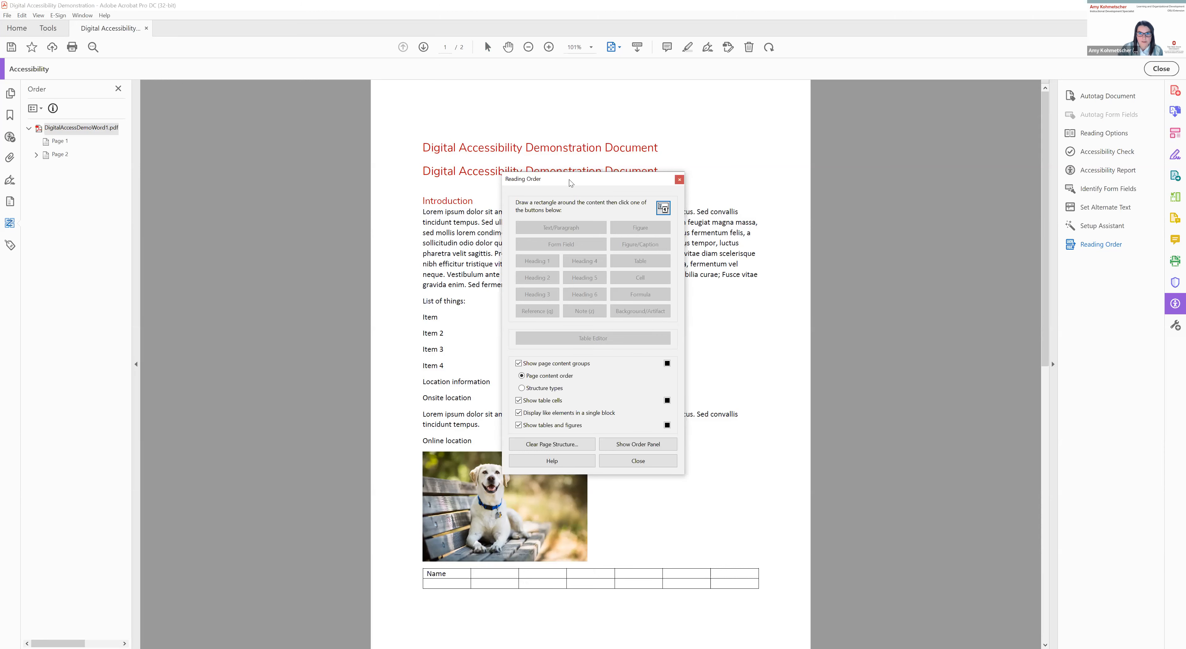
{"action": "left_click_drag", "start_coordinate": [569, 182], "coordinate": [813, 210]}
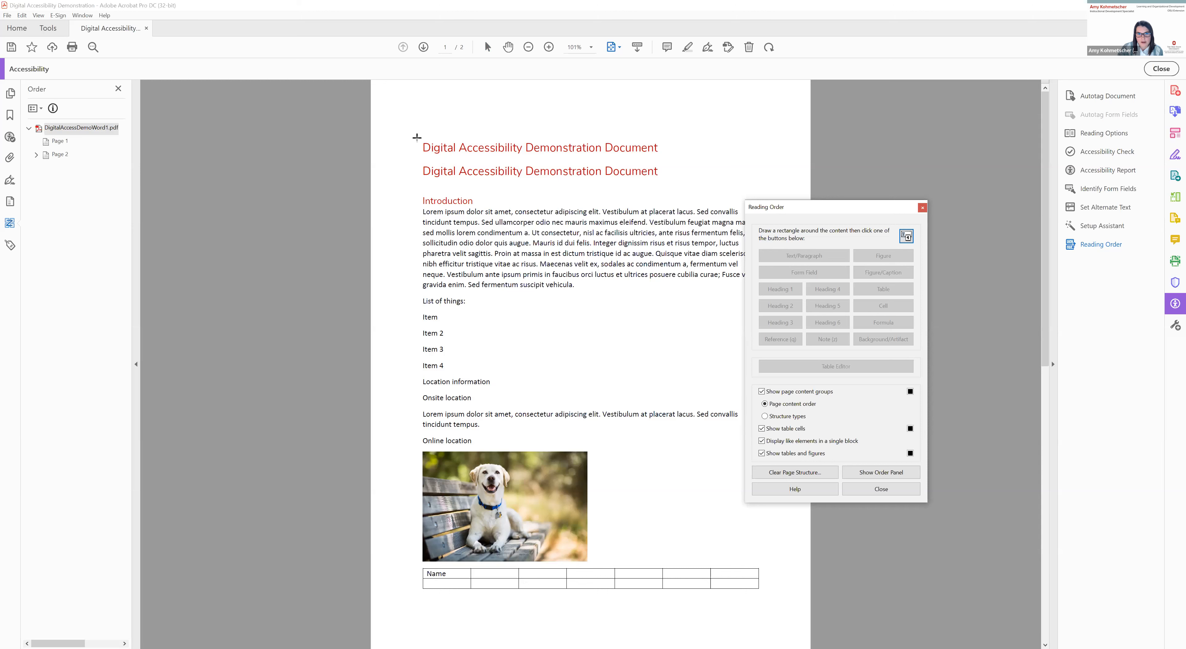
{"action": "left_click_drag", "start_coordinate": [417, 137], "coordinate": [675, 156]}
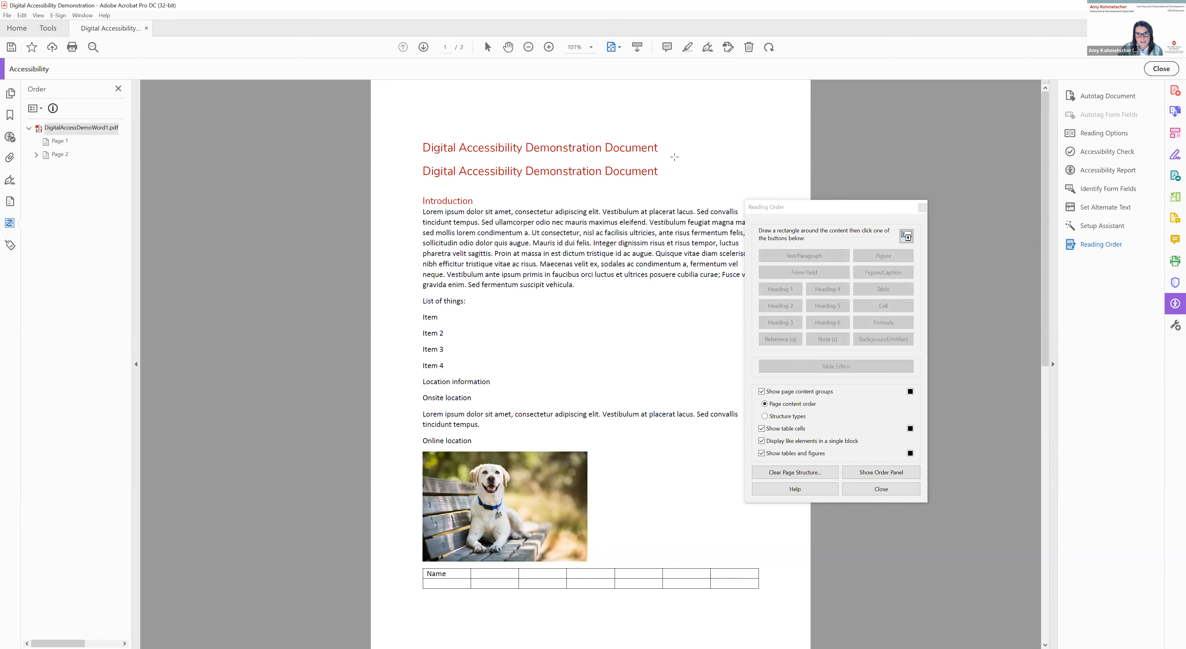
{"action": "left_click_drag", "start_coordinate": [420, 134], "coordinate": [665, 159]}
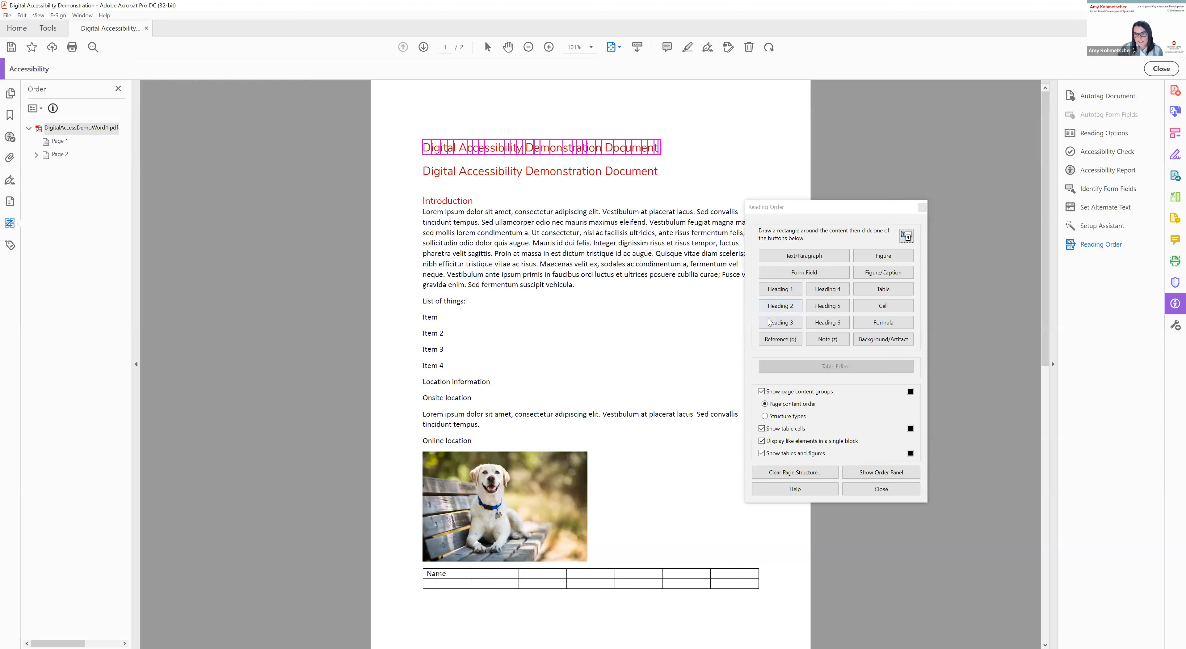
{"action": "key", "text": "1"}
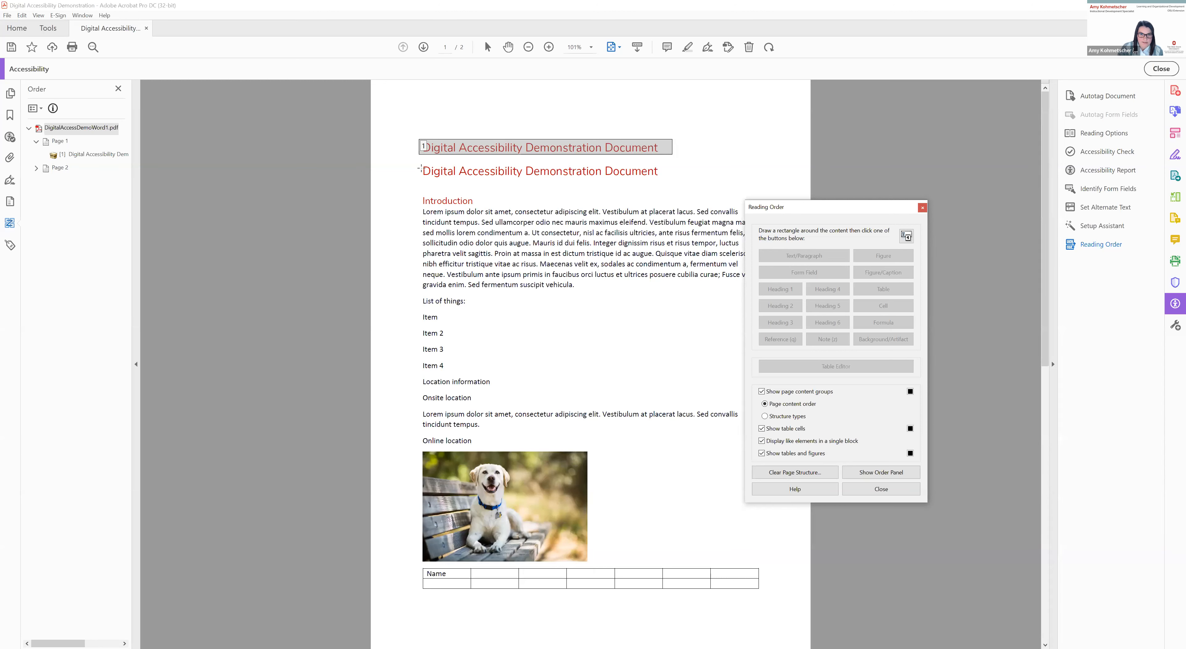
Step: Tag "Introduction" as Heading 2 and the paragraph below it, from its second line on, as Text/Paragraph
{"action": "left_click_drag", "start_coordinate": [419, 190], "coordinate": [507, 207]}
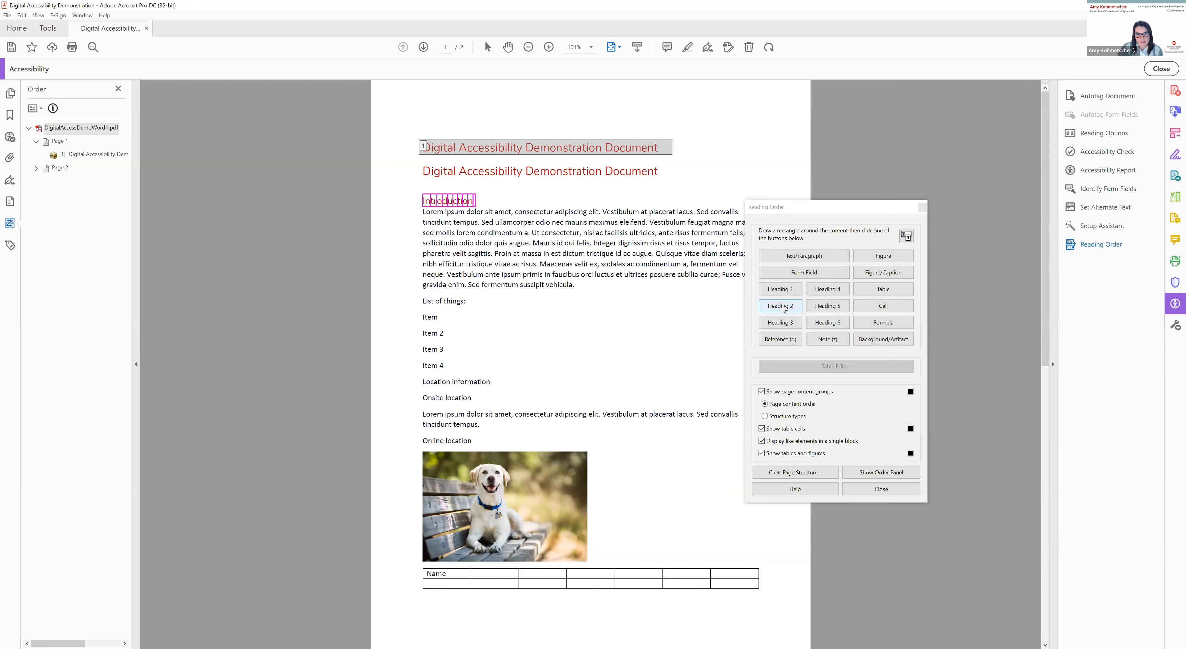
{"action": "left_click", "coordinate": [781, 305]}
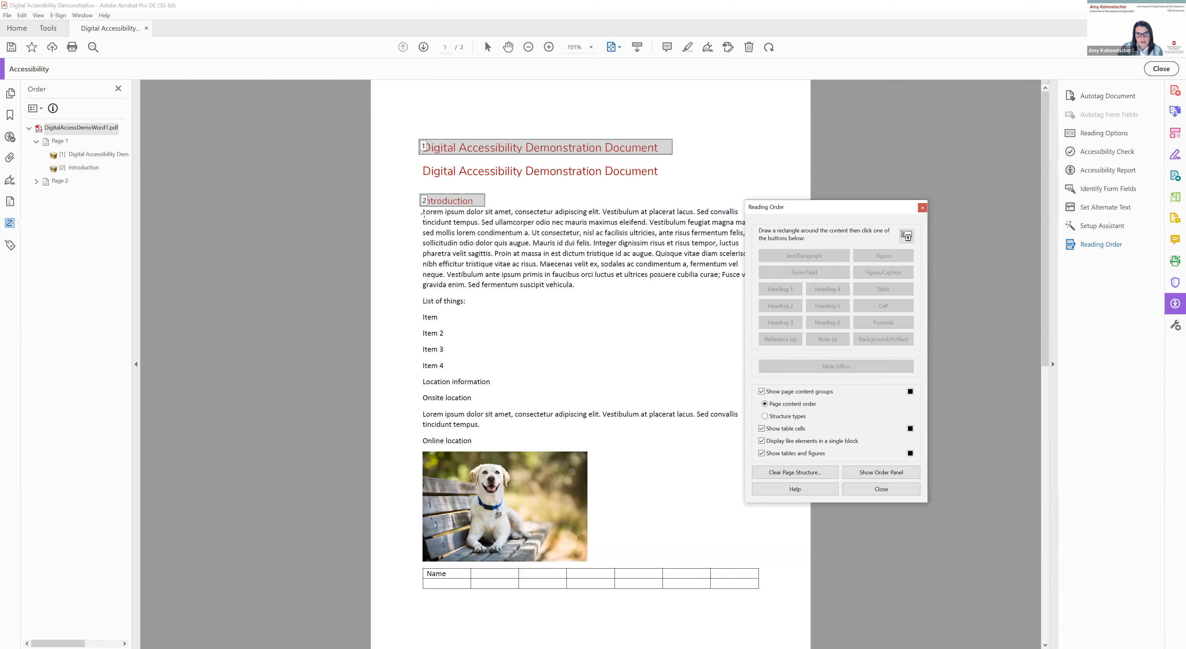
{"action": "left_click_drag", "start_coordinate": [417, 209], "coordinate": [745, 291]}
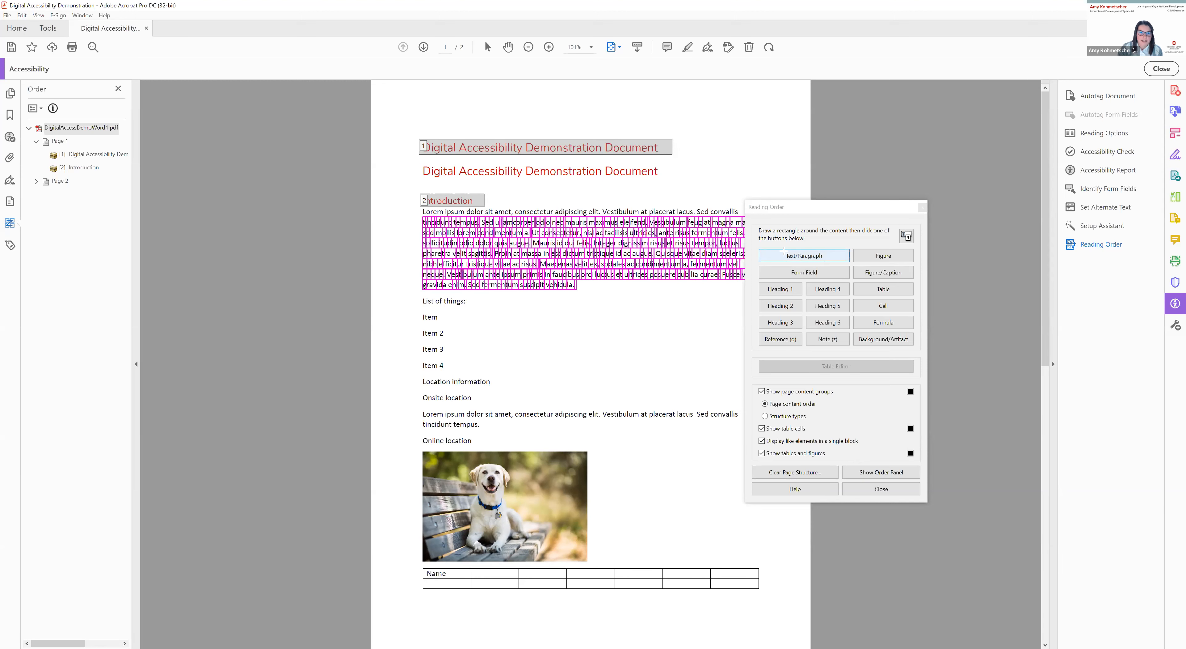
{"action": "left_click", "coordinate": [785, 255]}
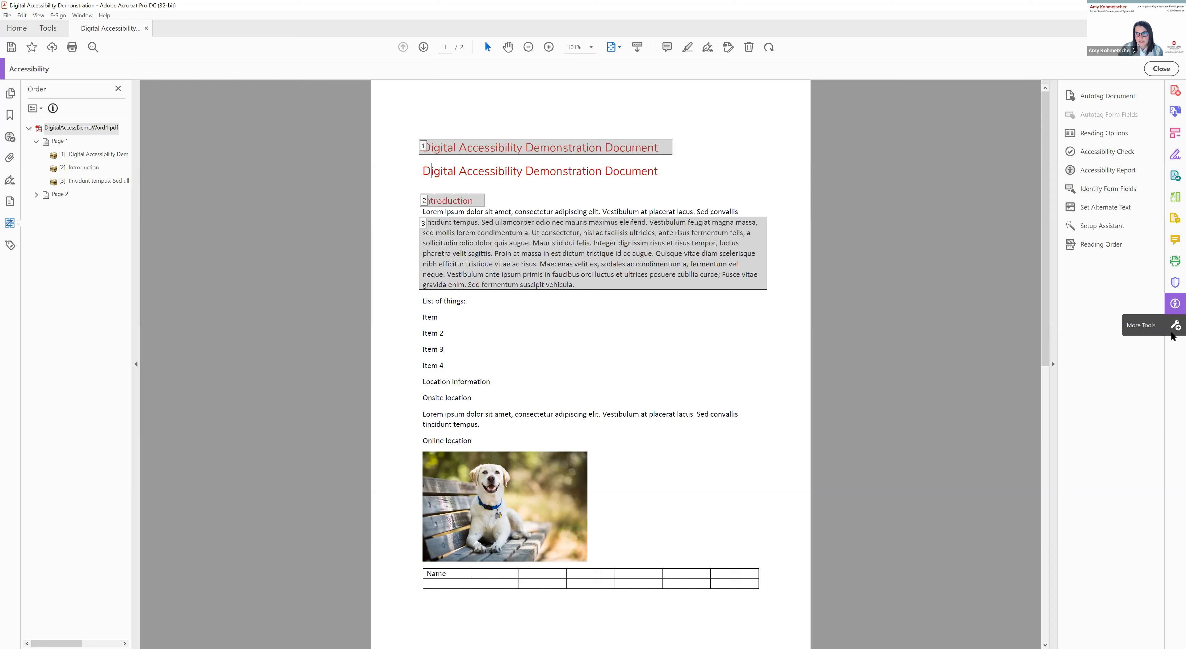
Step: Switch to the PowerPoint presentation and play the slide show from the Resources slide
{"action": "left_click", "coordinate": [1173, 111]}
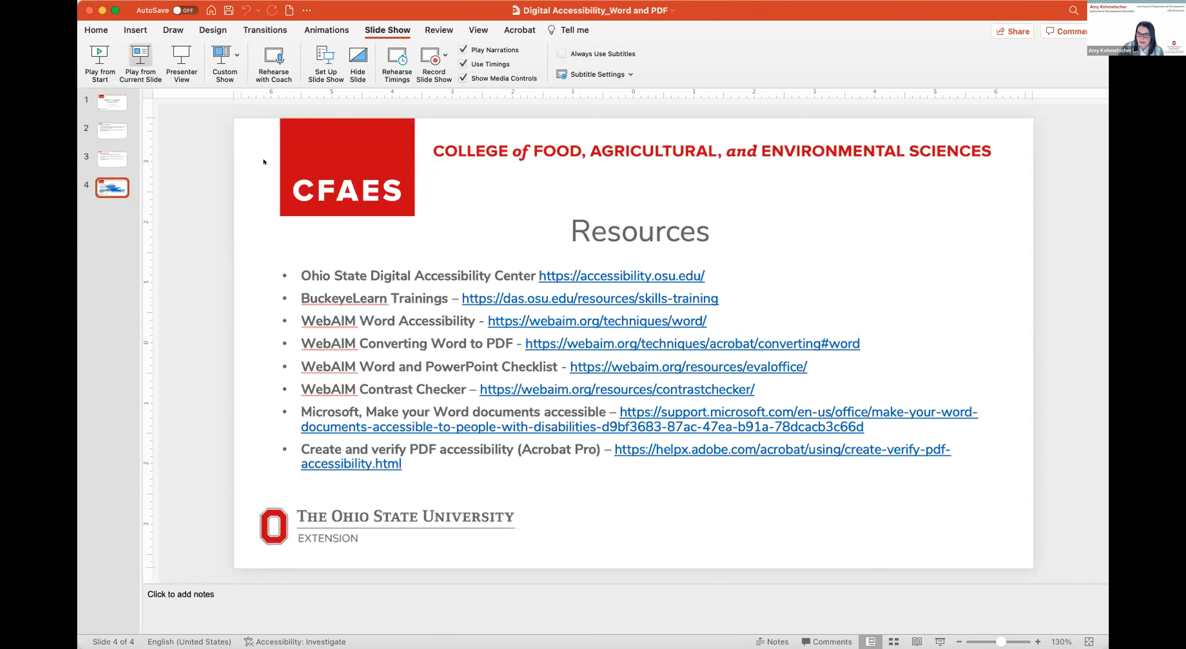
{"action": "left_click", "coordinate": [141, 54]}
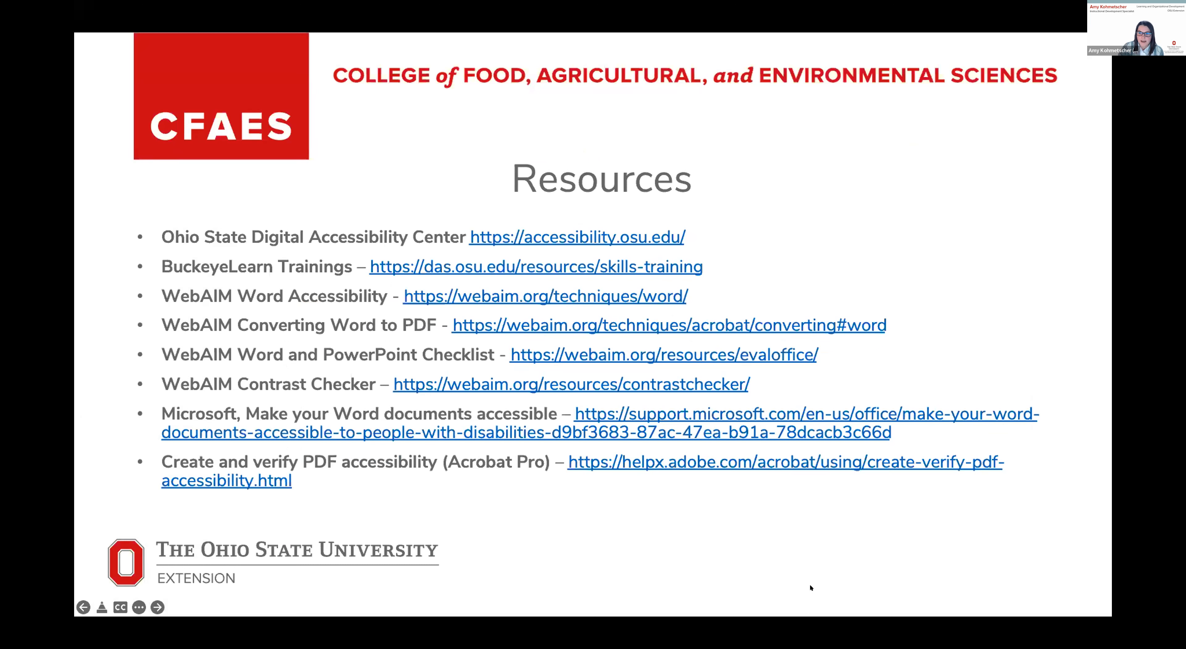